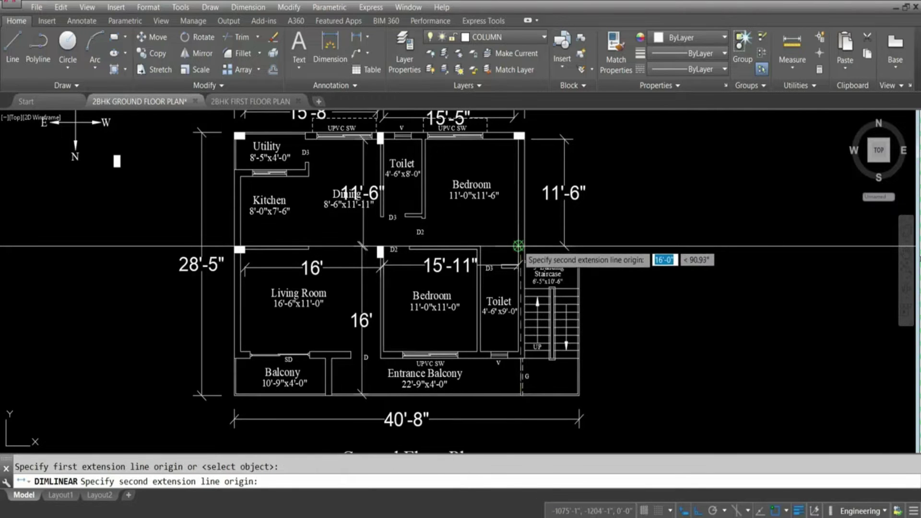
- Set the second extension point of the vertical linear dimension at the outer wall's inner corner below the upper bedroom
click(518, 246)
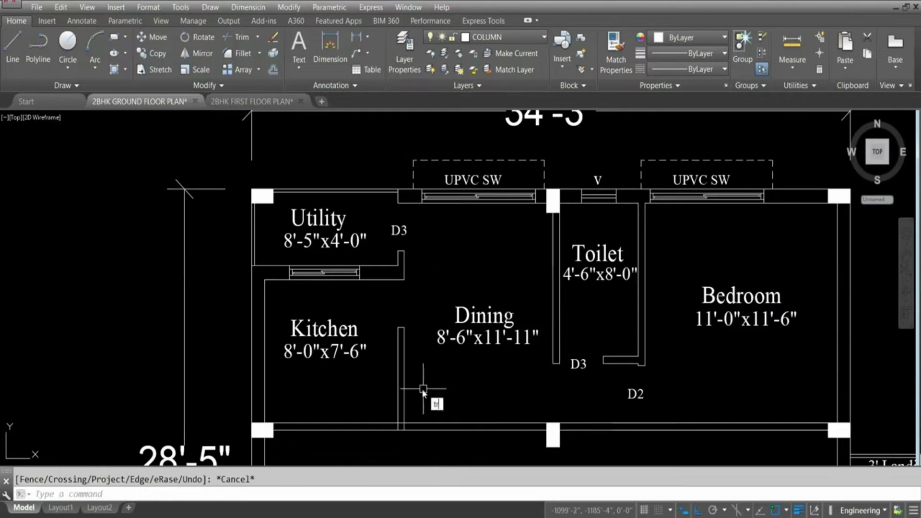
- Trim the wall lines where the kitchen partition meets the horizontal wall above the living room
key(Return)
scroll(398, 383, up, 9)
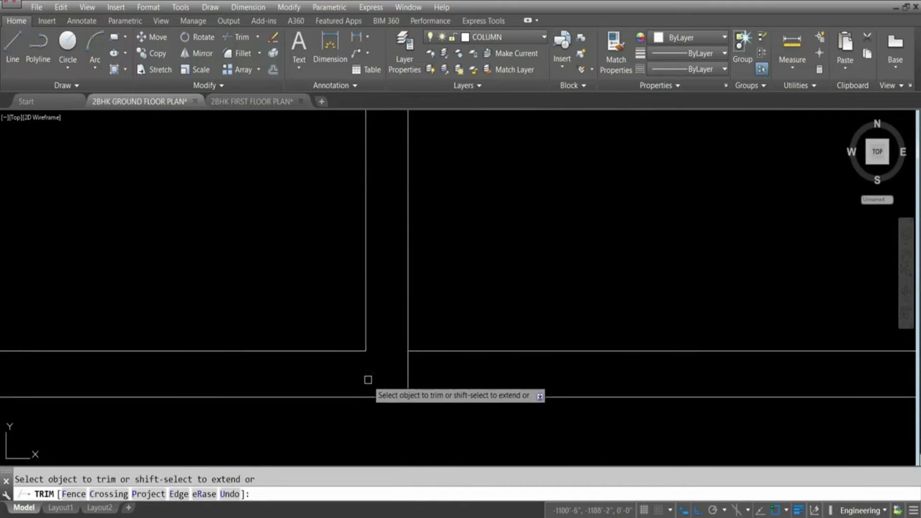
scroll(404, 378, down, 8)
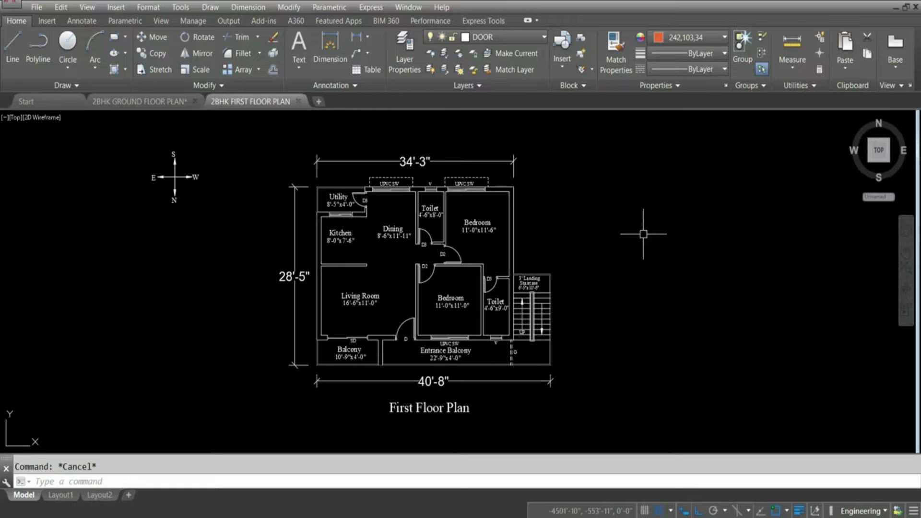
- Switch to the 2BHK GROUND FLOOR PLAN drawing and change its title to Ground Floor Plan
click(112, 102)
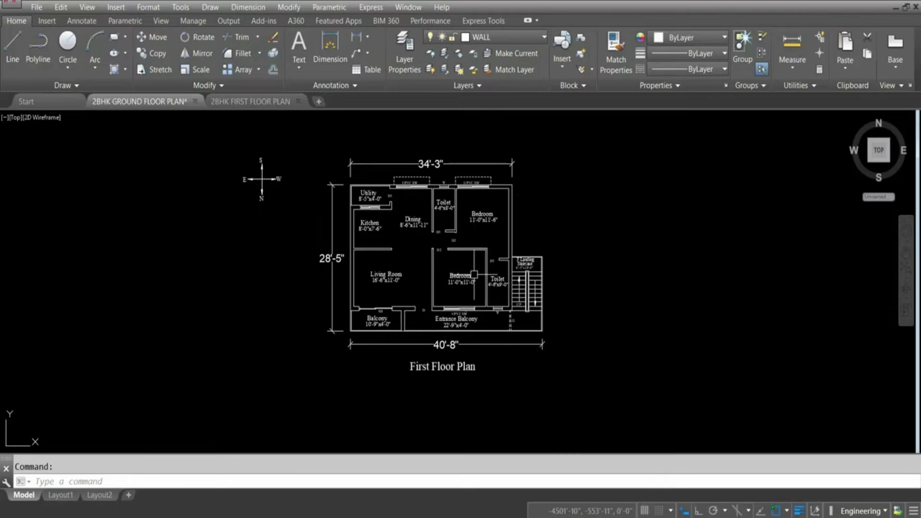
scroll(590, 305, up, 2)
scroll(598, 374, down, 2)
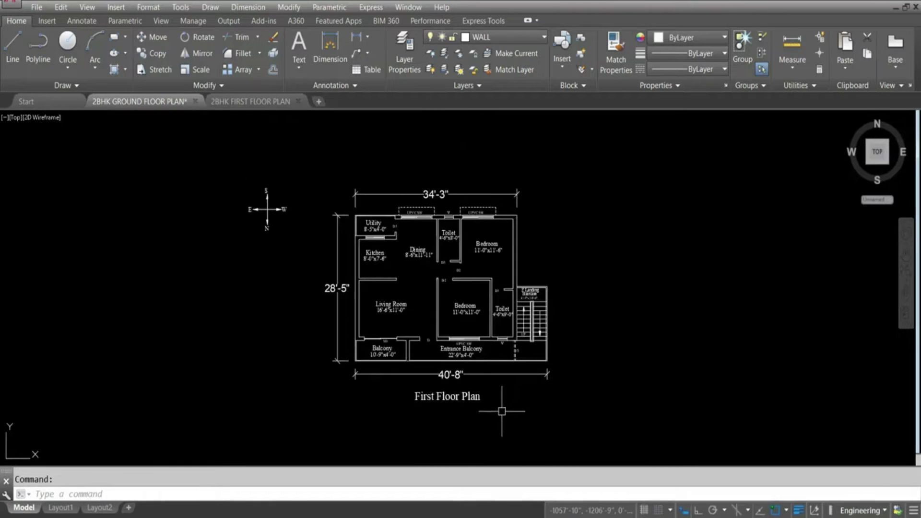
double_click(451, 403)
double_click(450, 398)
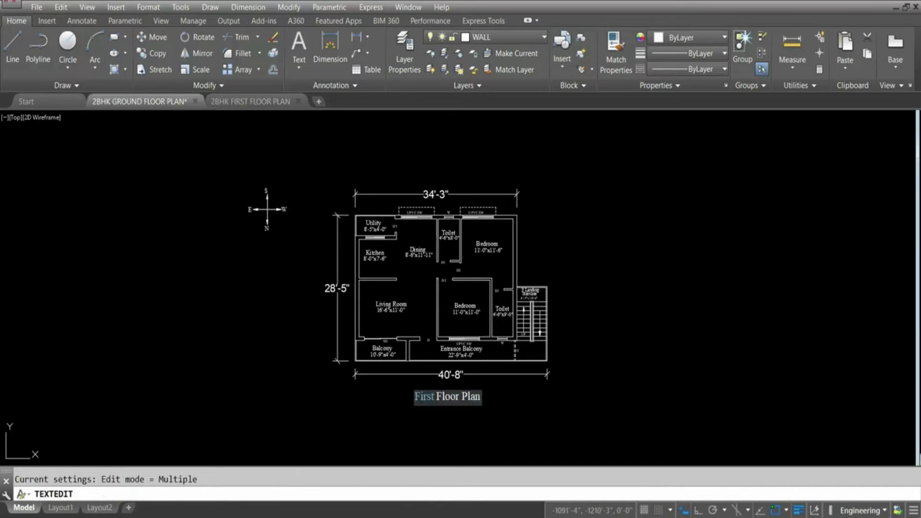
text(Ground)
click(618, 334)
key(Escape)
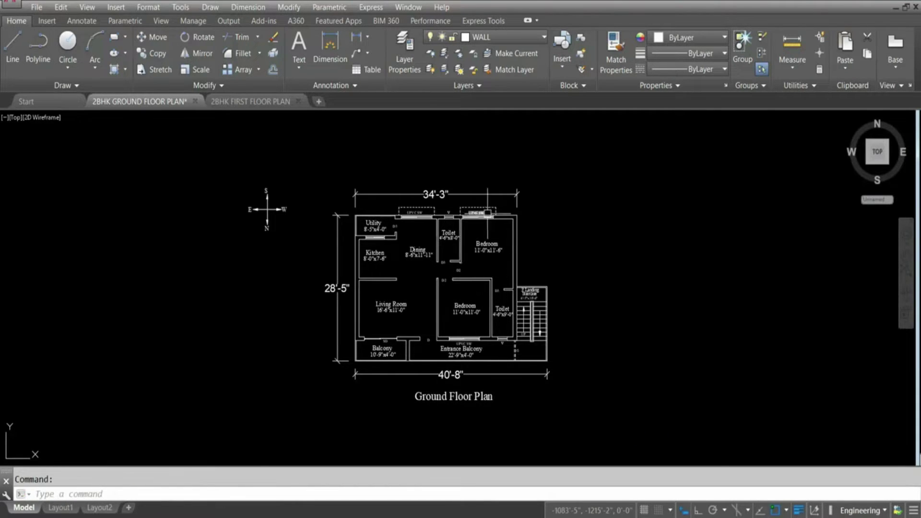
- Make COLUMN the current layer
scroll(490, 218, up, 2)
middle_drag(534, 292, 532, 252)
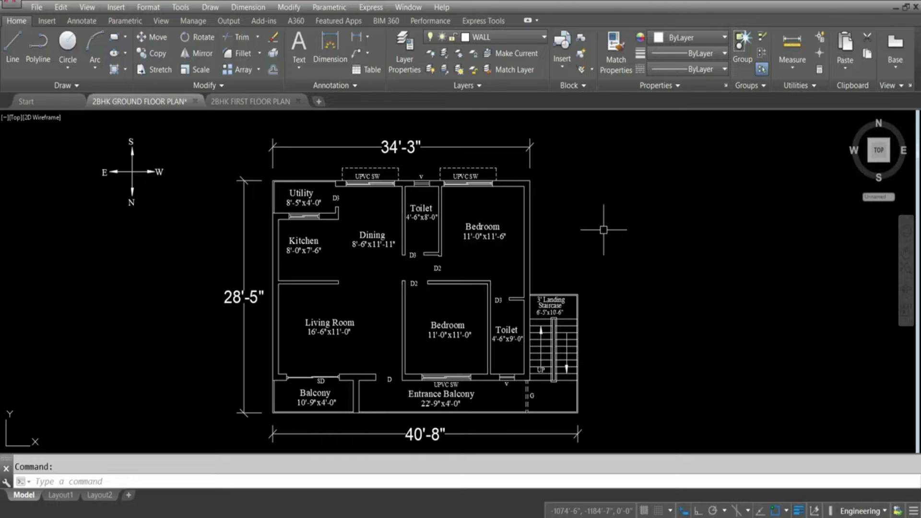
click(494, 41)
click(494, 147)
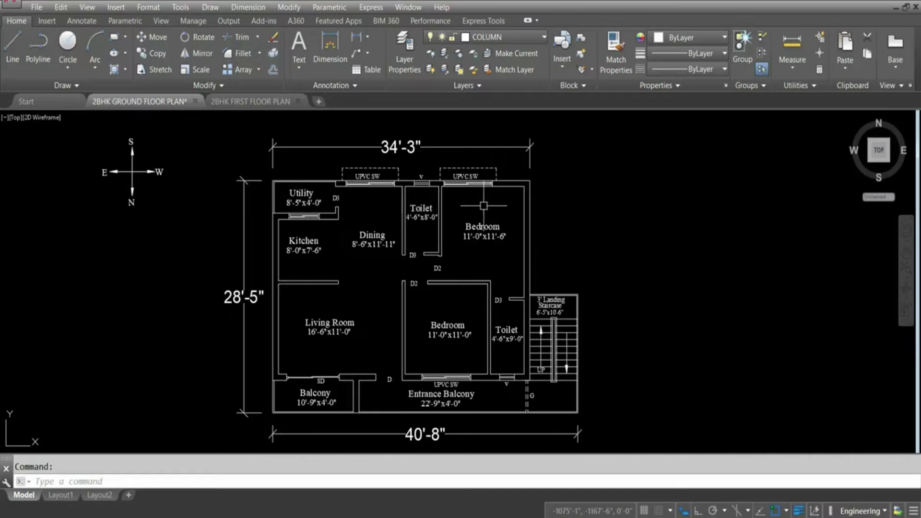
- Add a horizontal linear dimension across the upper bedroom between its inner wall faces
click(357, 38)
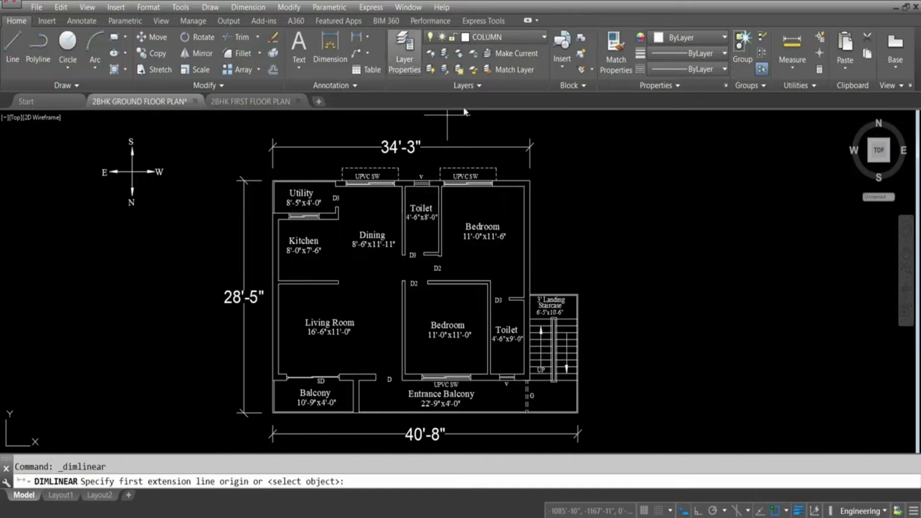
scroll(520, 196, up, 2)
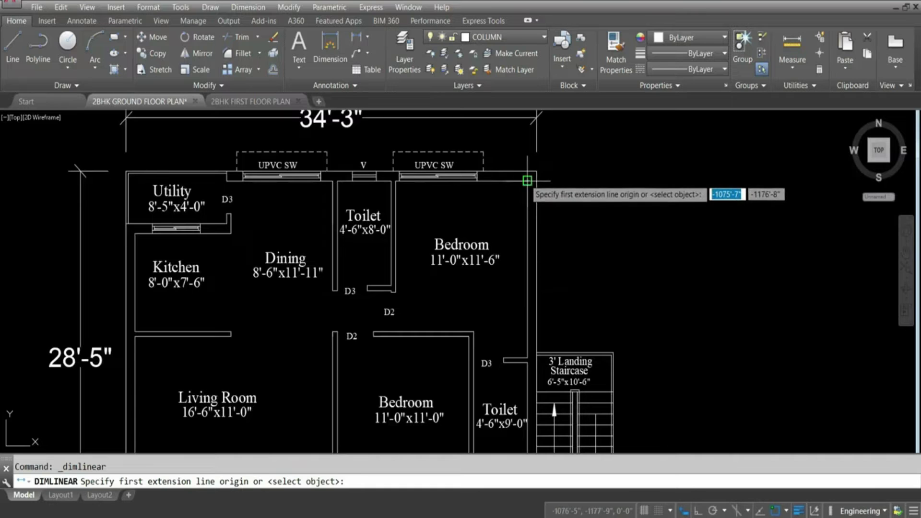
click(527, 180)
scroll(400, 174, up, 3)
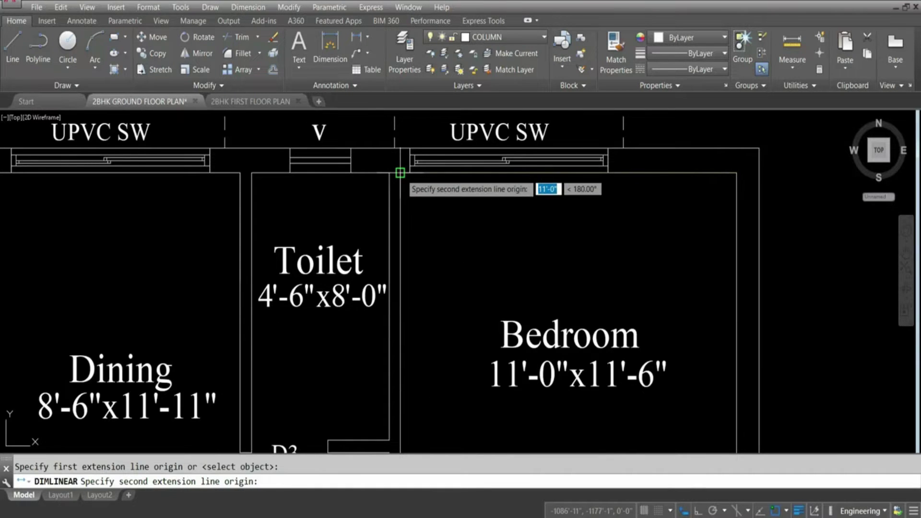
click(401, 173)
scroll(413, 190, down, 3)
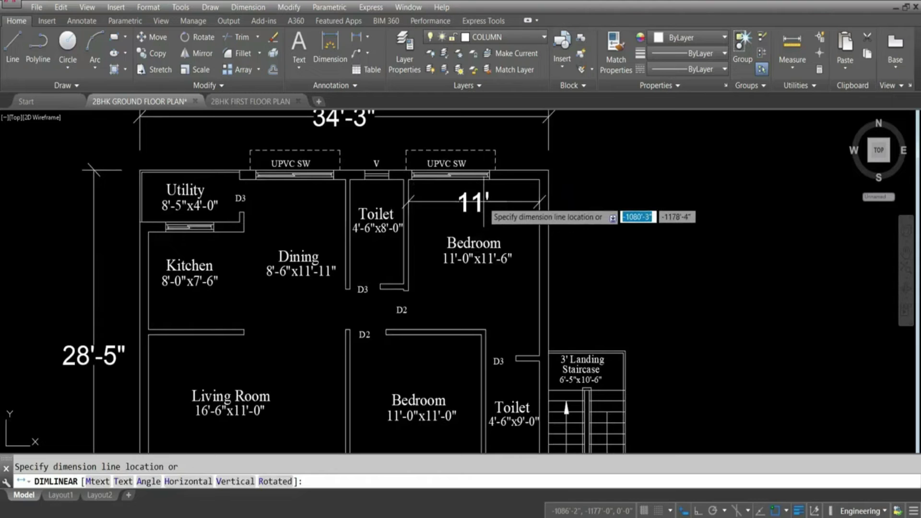
click(483, 201)
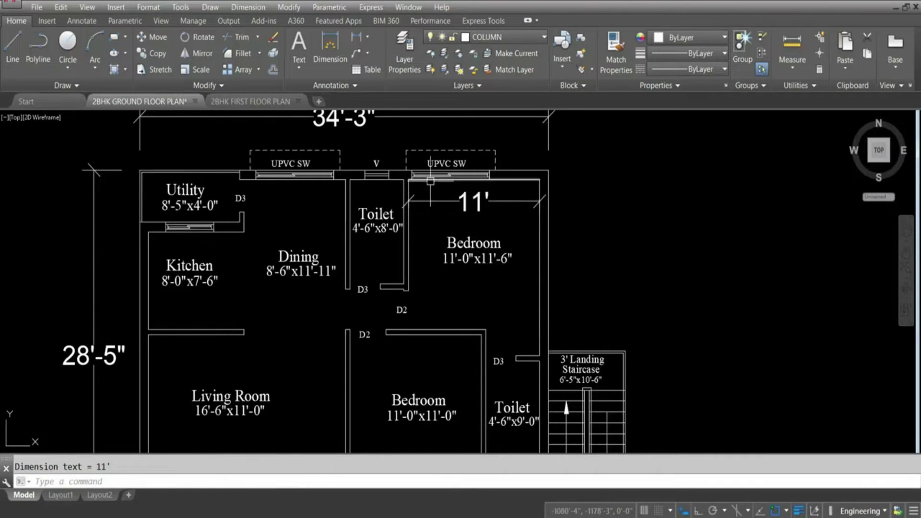
scroll(432, 163, down, 2)
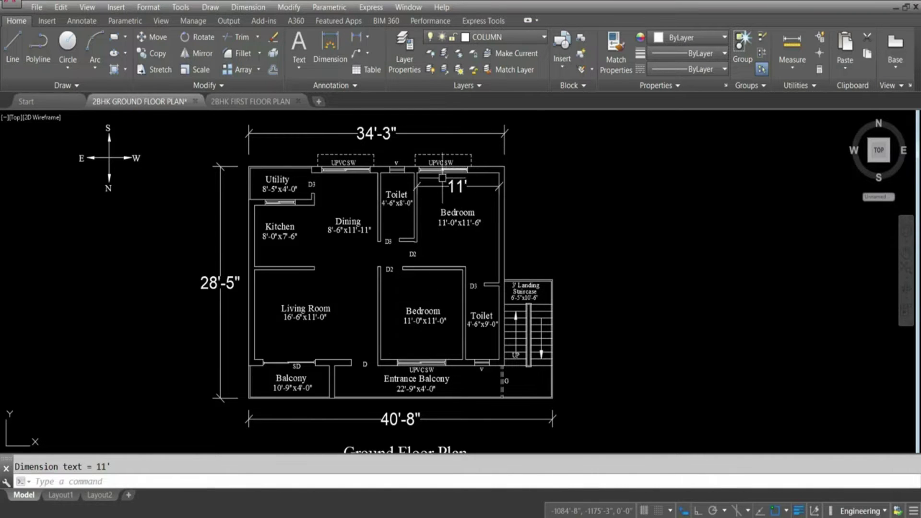
- Delete the horizontal width dimension inside the upper bedroom
scroll(441, 179, up, 2)
click(454, 183)
key(Delete)
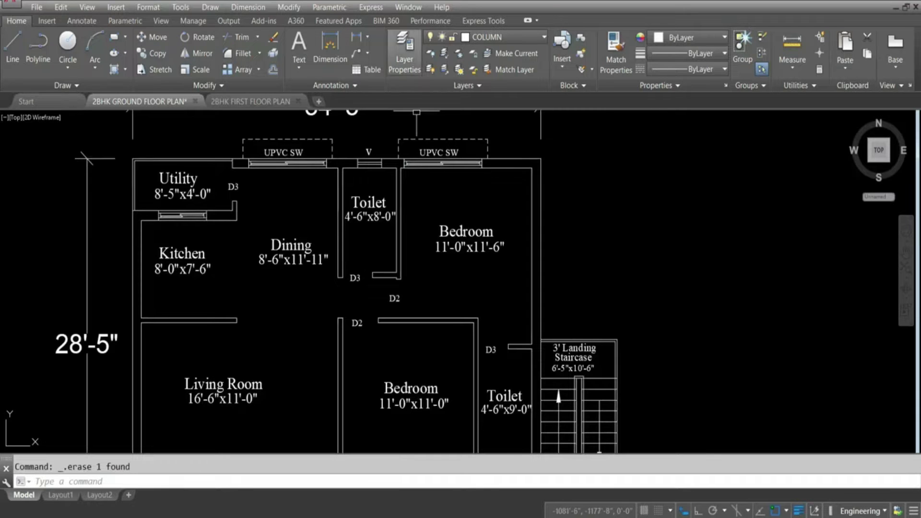
- Add a horizontal linear dimension from the wall between dining and toilet to the upper bedroom's outer wall, placed just below the upper wall
click(355, 36)
scroll(462, 207, down, 2)
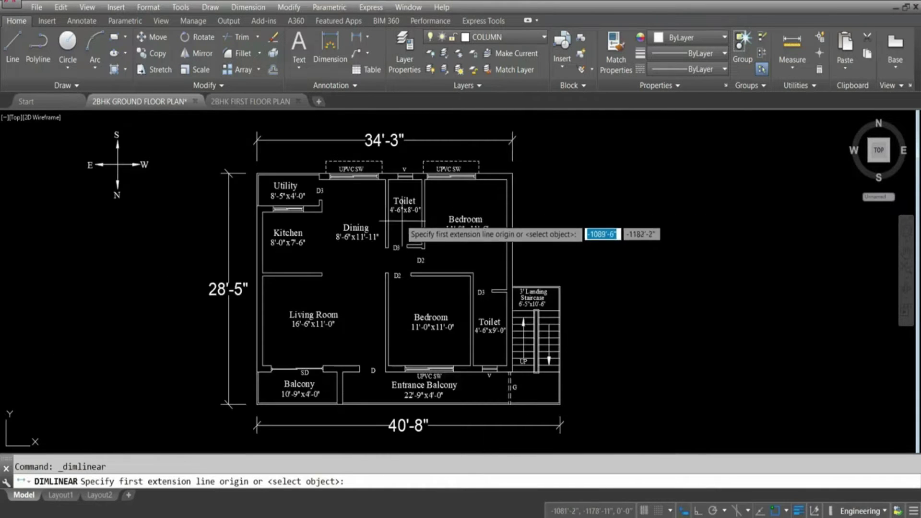
scroll(403, 183, up, 2)
click(380, 177)
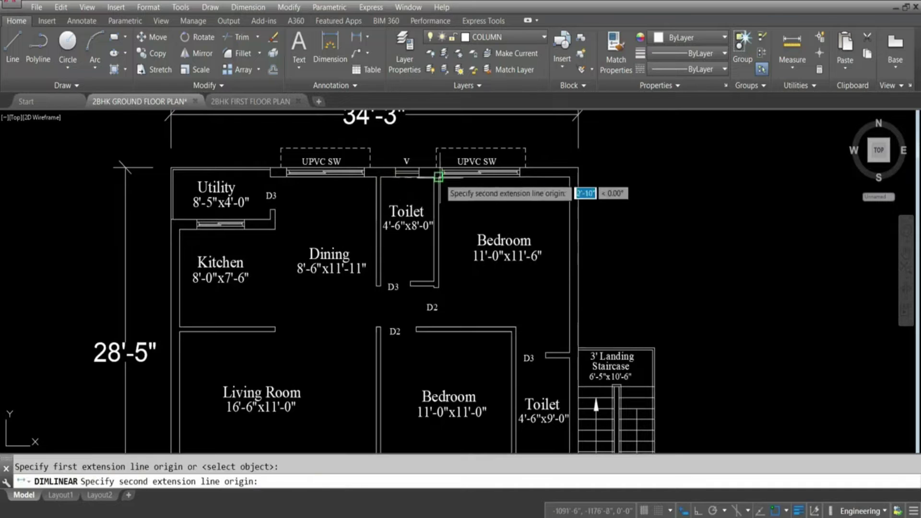
click(570, 177)
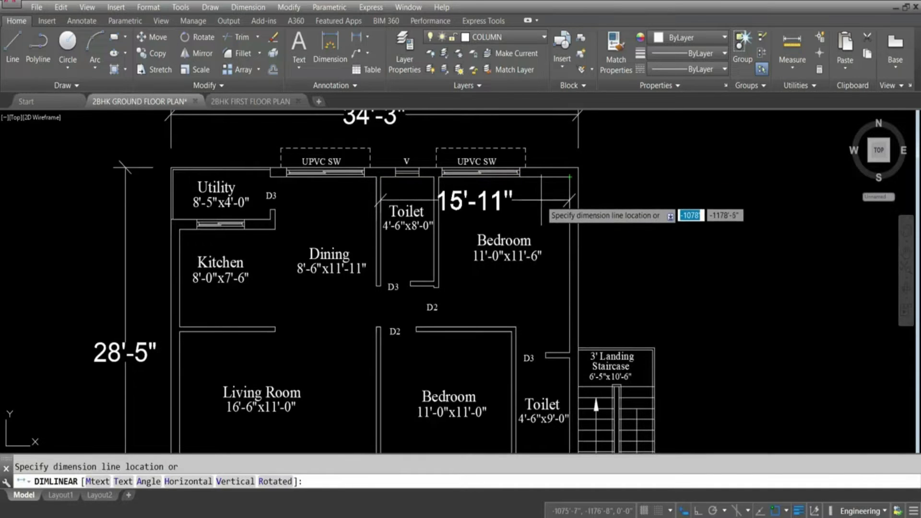
click(541, 201)
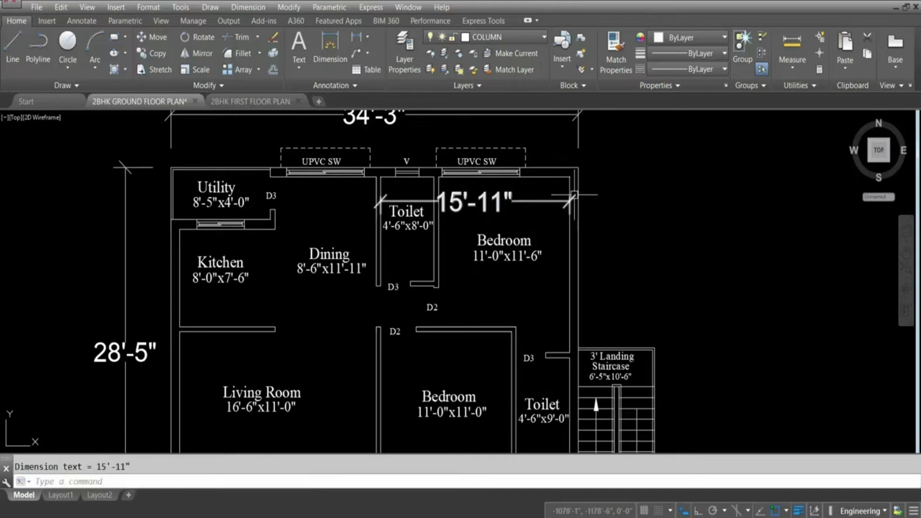
scroll(380, 205, down, 2)
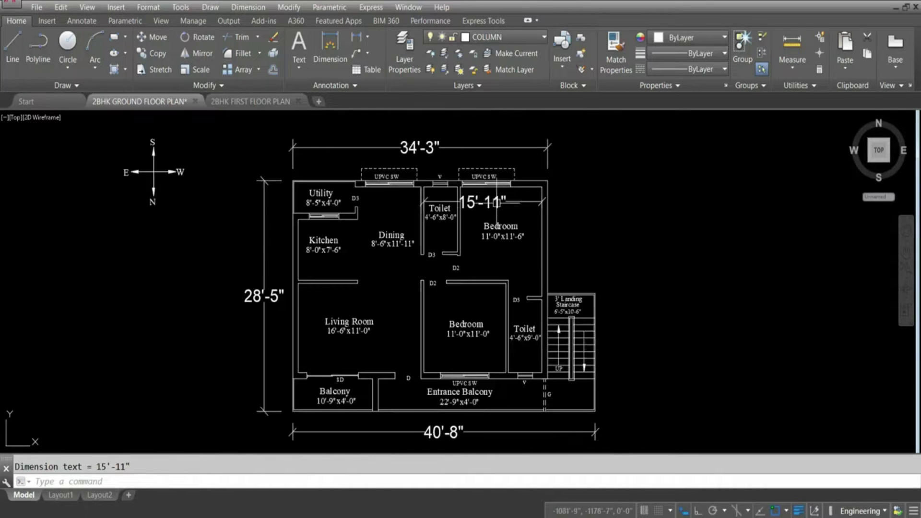
scroll(415, 201, up, 2)
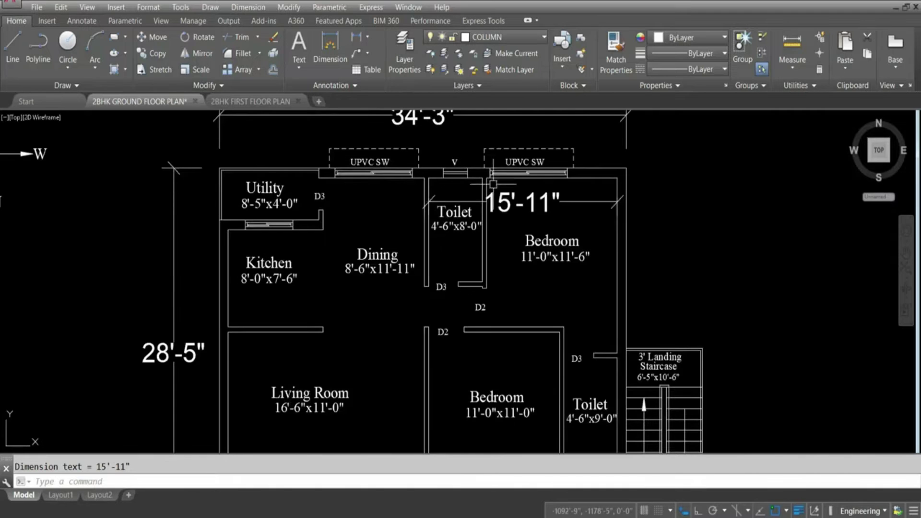
scroll(434, 218, down, 1)
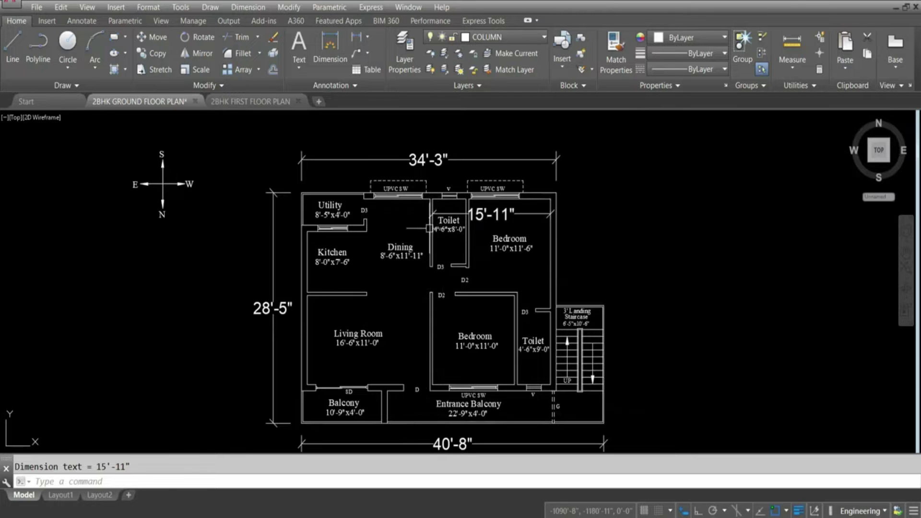
scroll(391, 209, up, 2)
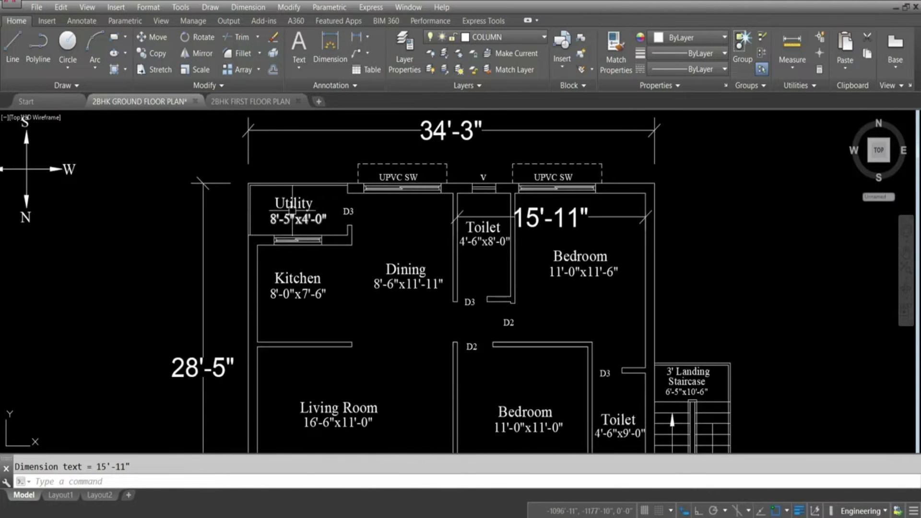
key(space)
scroll(253, 189, up, 2)
click(247, 181)
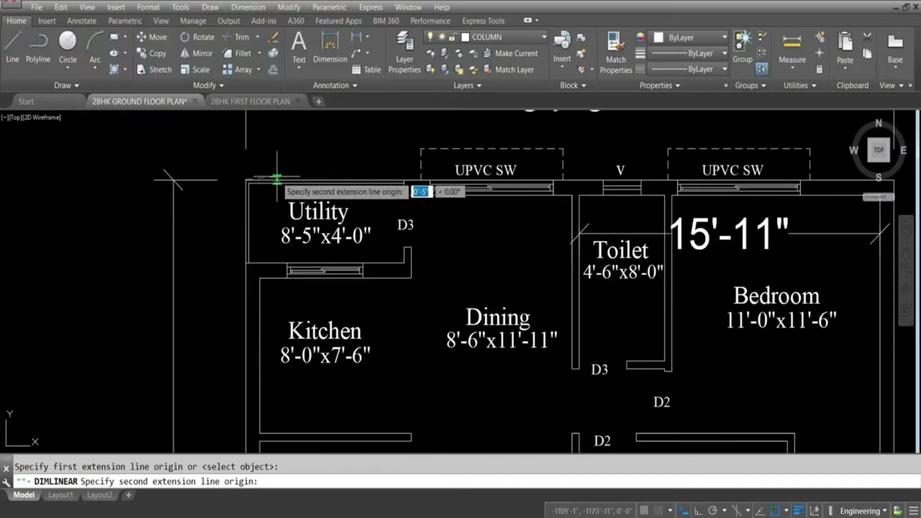
click(572, 195)
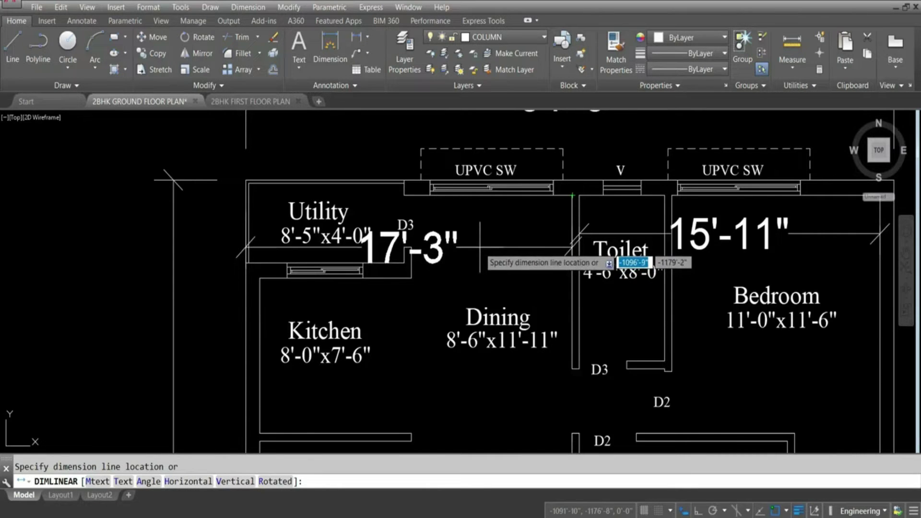
key(Escape)
- Add a horizontal linear dimension from the kitchen's inner outer-wall line to the wall between dining and toilet, placed across the utility
key(Return)
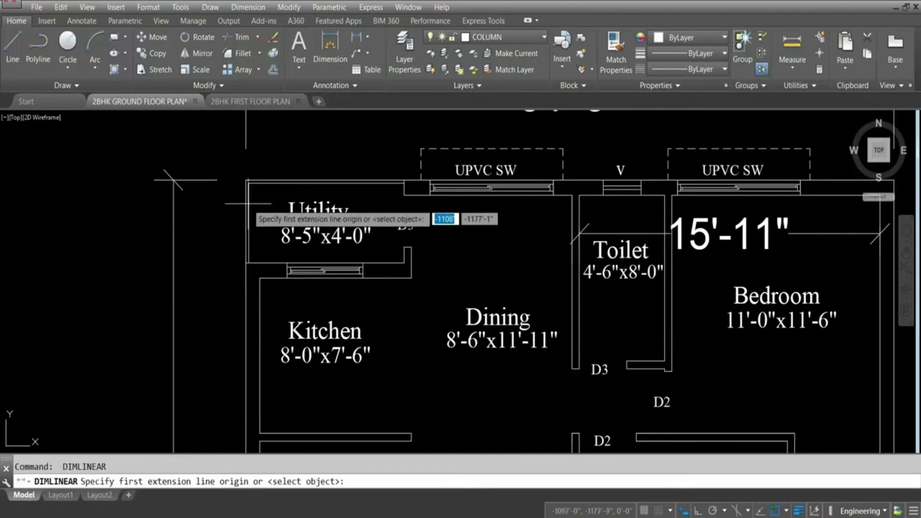
scroll(266, 204, up, 5)
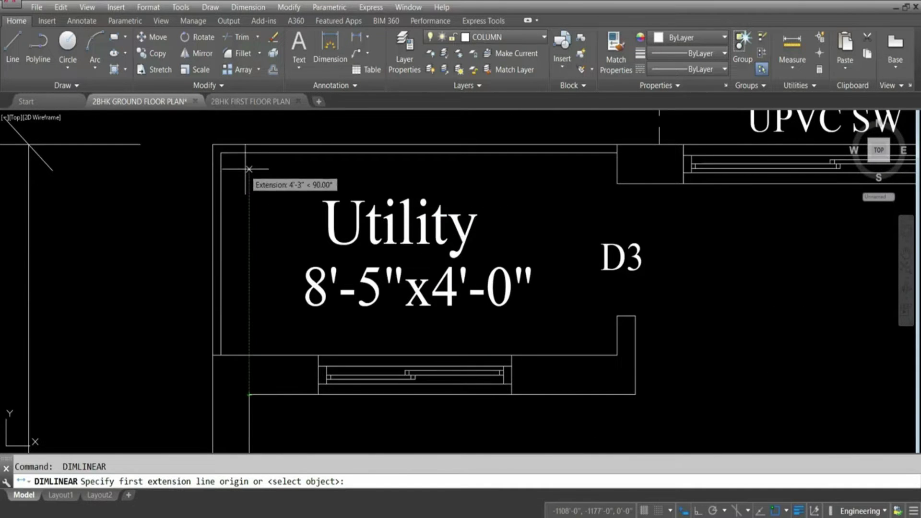
click(302, 152)
scroll(307, 166, down, 4)
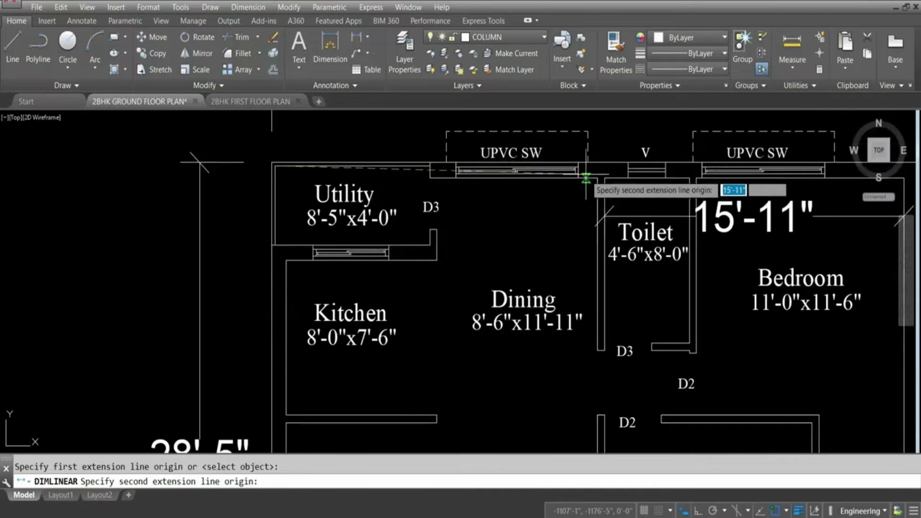
click(598, 178)
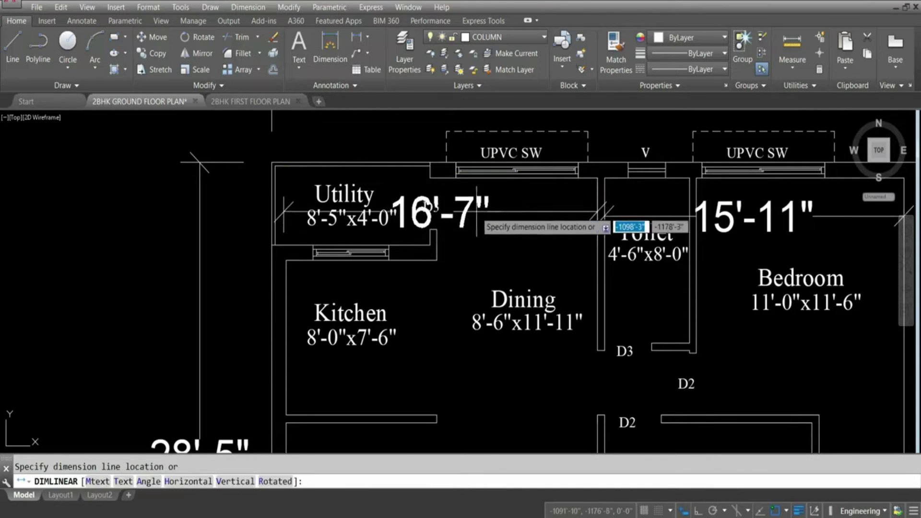
click(461, 203)
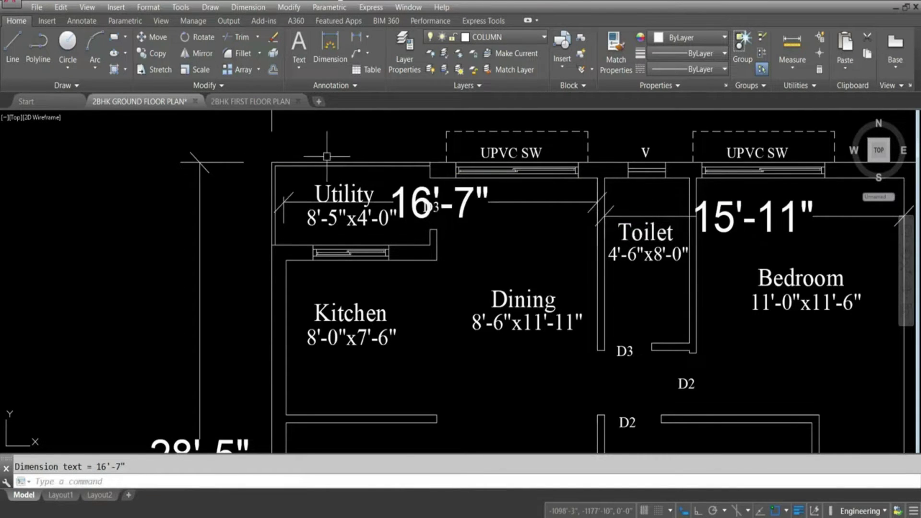
scroll(370, 160, down, 2)
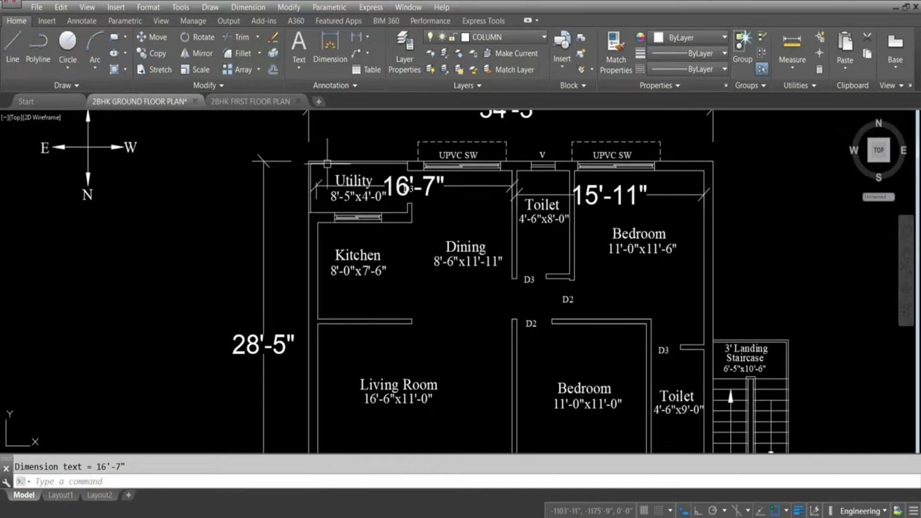
scroll(314, 179, down, 2)
scroll(318, 181, up, 1)
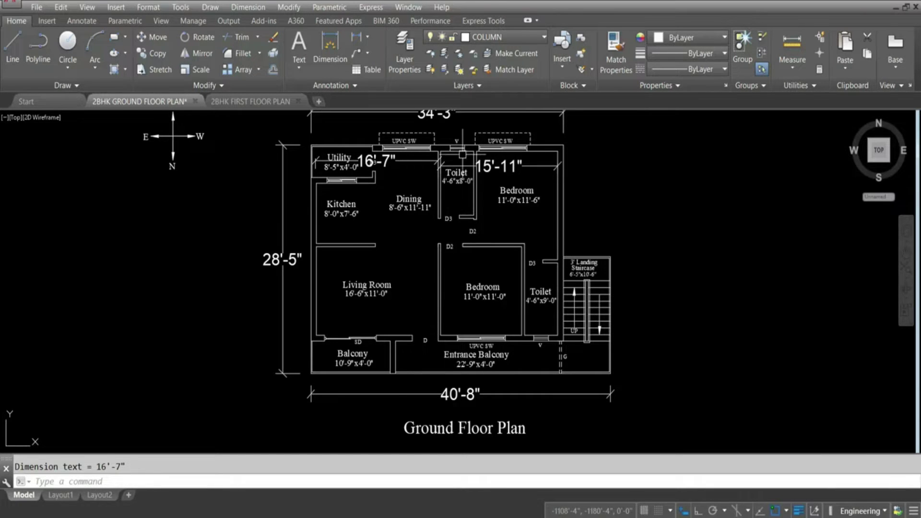
scroll(554, 150, up, 4)
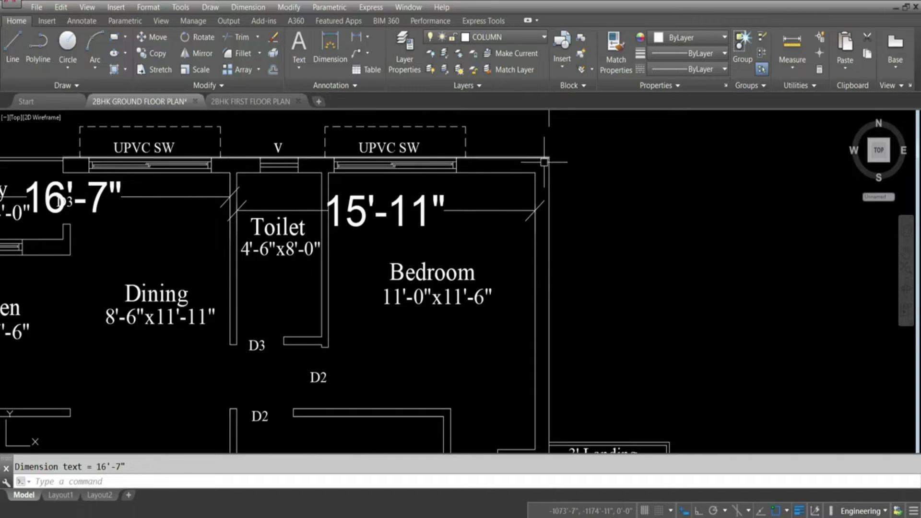
scroll(540, 159, down, 4)
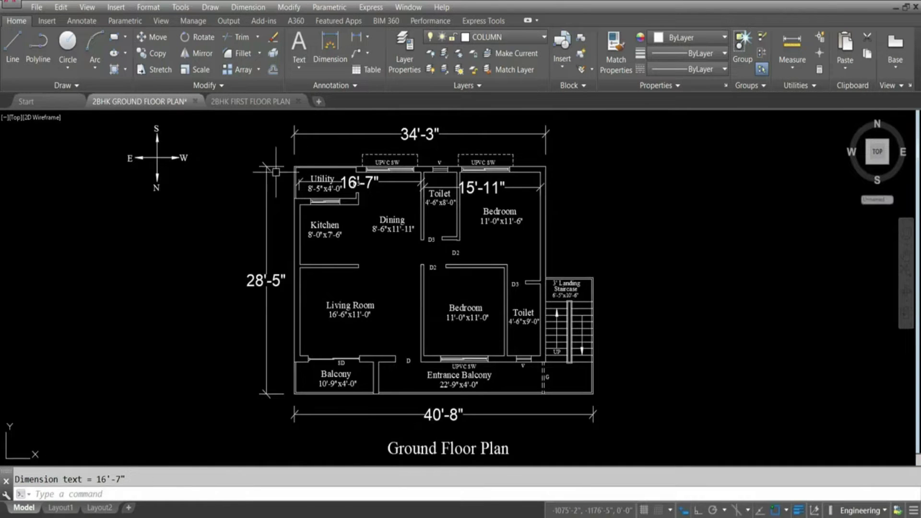
- Draw a rectangle with length 9 and width 15 inches in the empty area beside the plan, below the compass symbol
scroll(276, 181, up, 2)
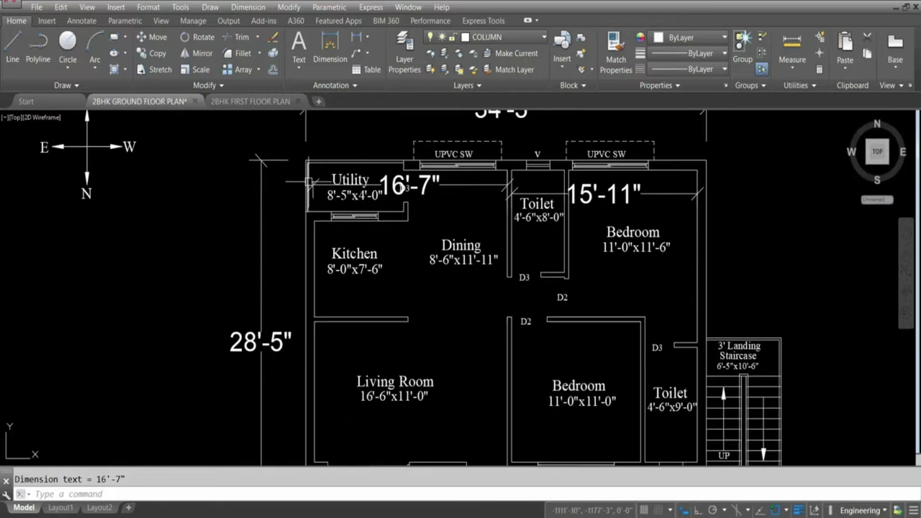
scroll(421, 189, down, 2)
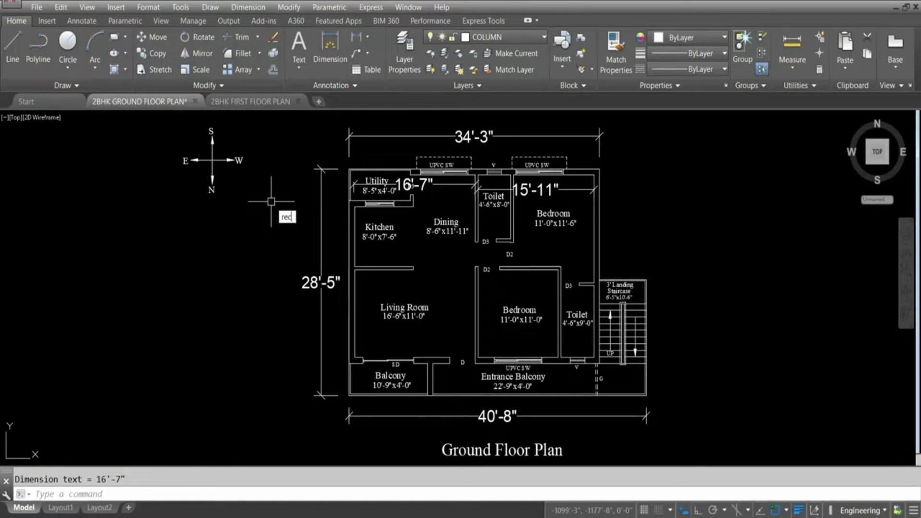
key(Return)
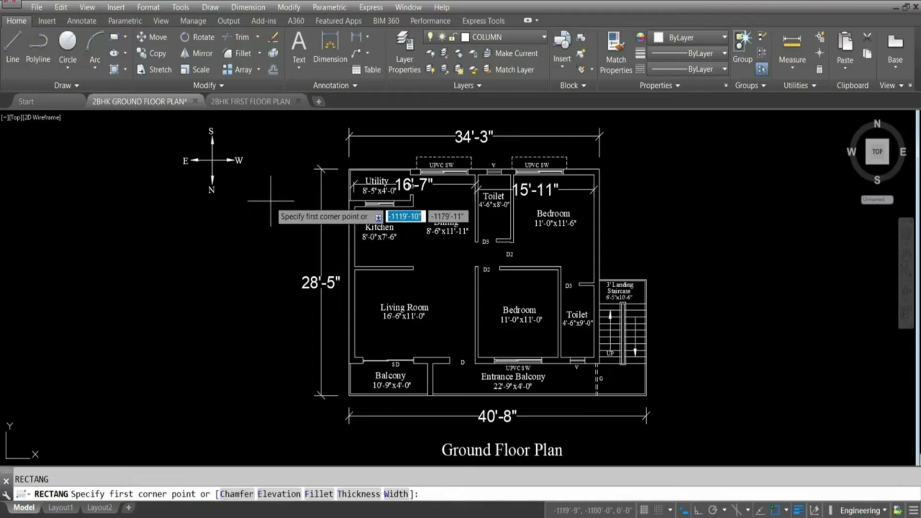
click(246, 189)
right_click(291, 255)
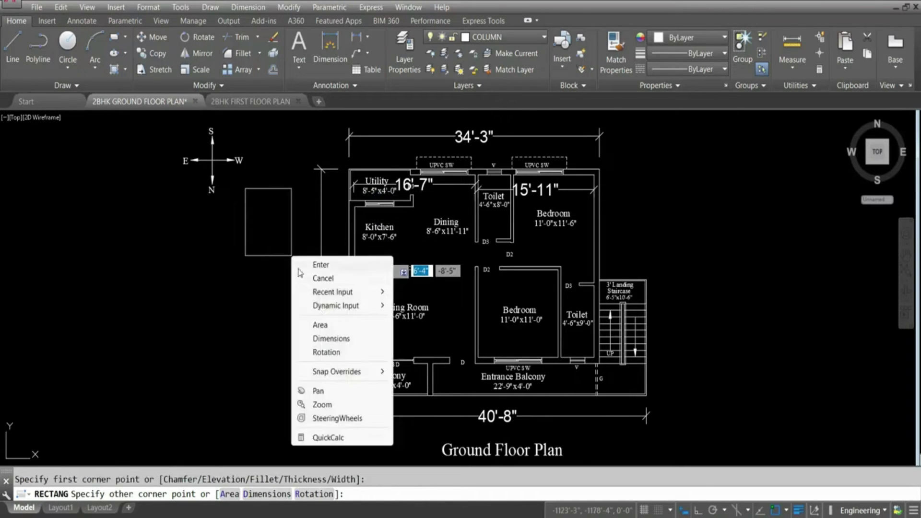
click(343, 341)
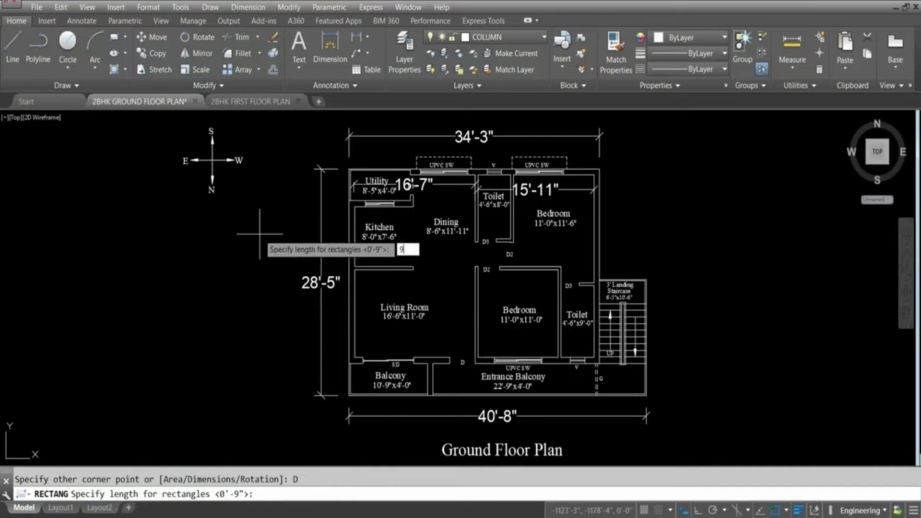
text(9)
key(Return)
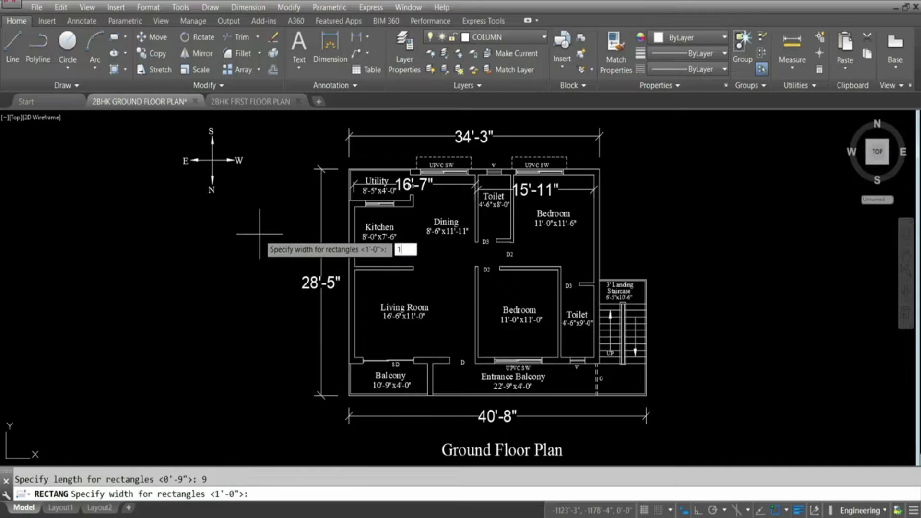
key(Return)
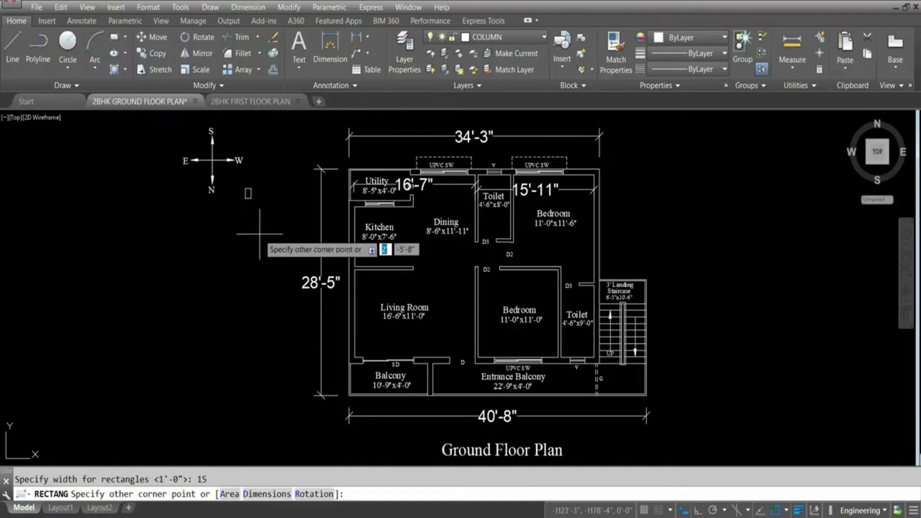
scroll(246, 206, up, 5)
click(326, 243)
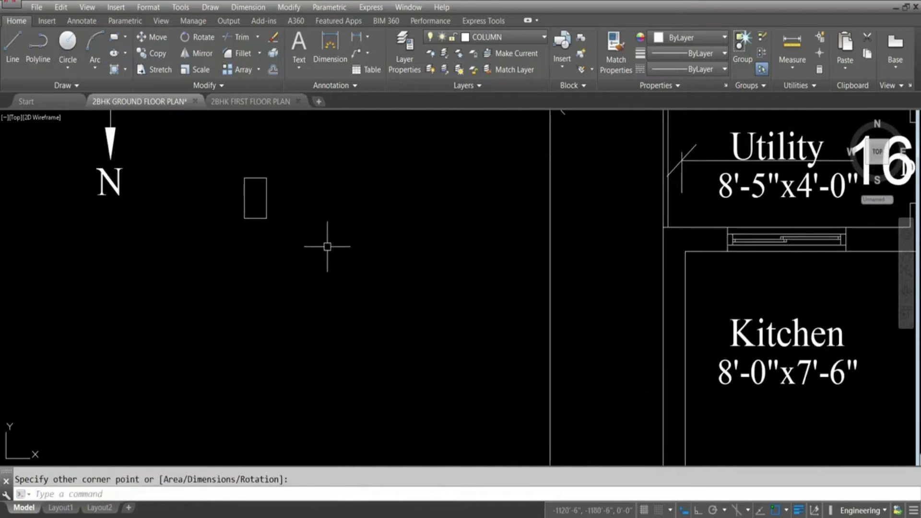
- Measure the small column rectangle's width and height with linear dimensions, without placing them
scroll(417, 261, down, 4)
scroll(363, 235, up, 4)
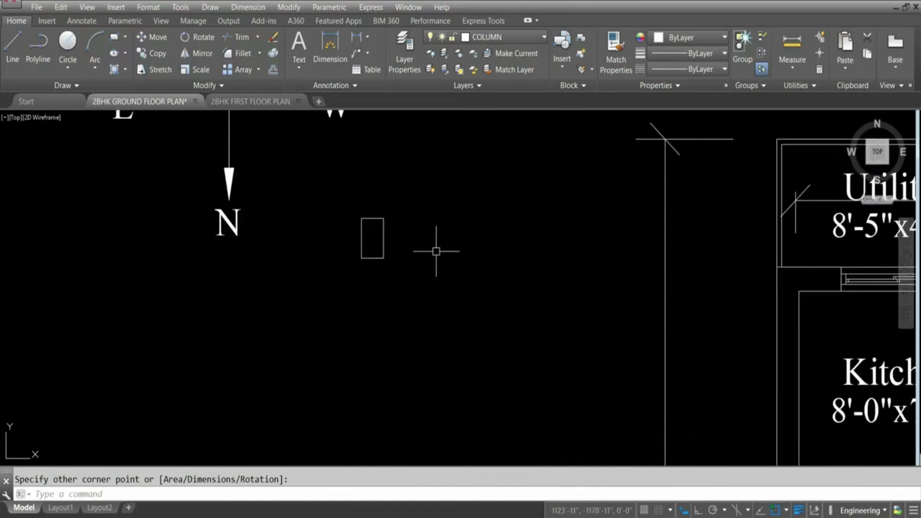
click(356, 37)
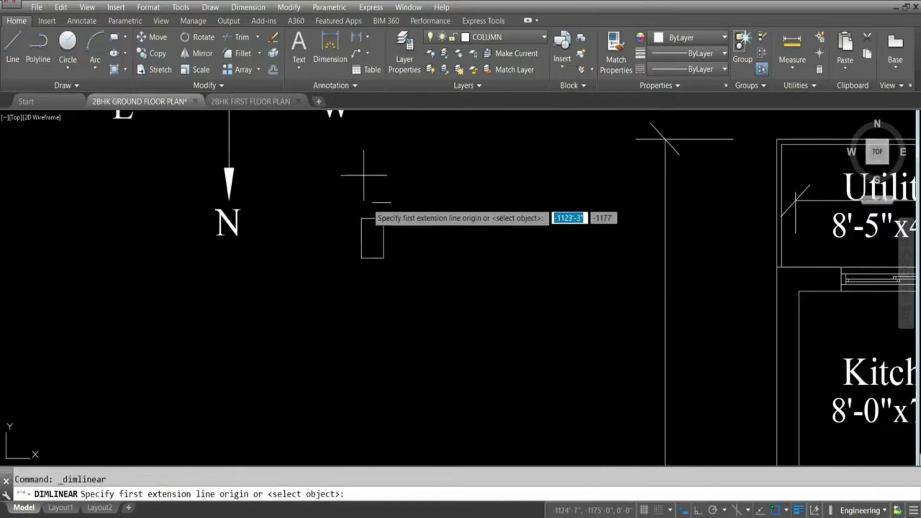
click(361, 219)
click(384, 219)
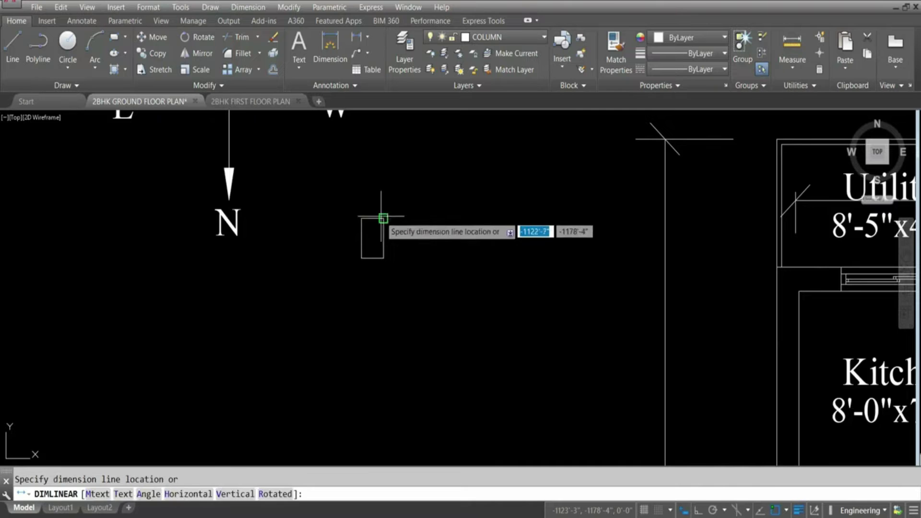
key(Escape)
key(Return)
click(362, 219)
click(362, 257)
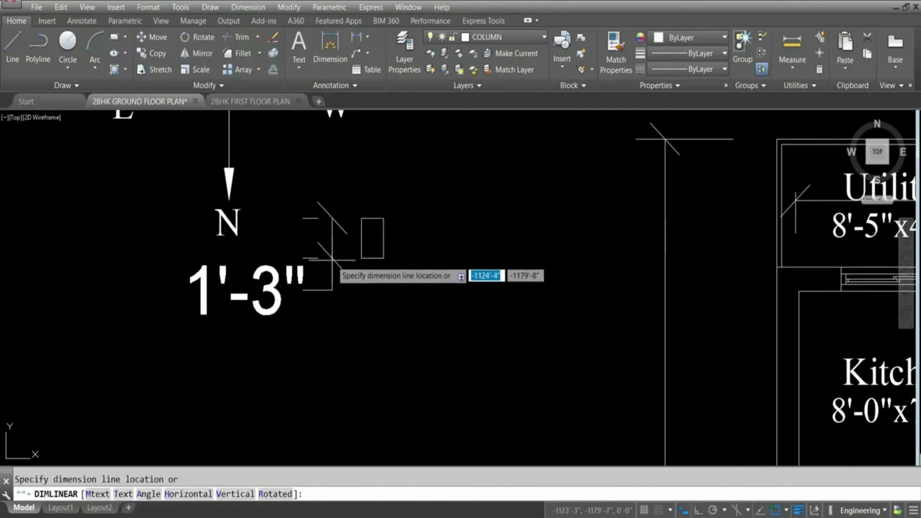
scroll(334, 259, down, 2)
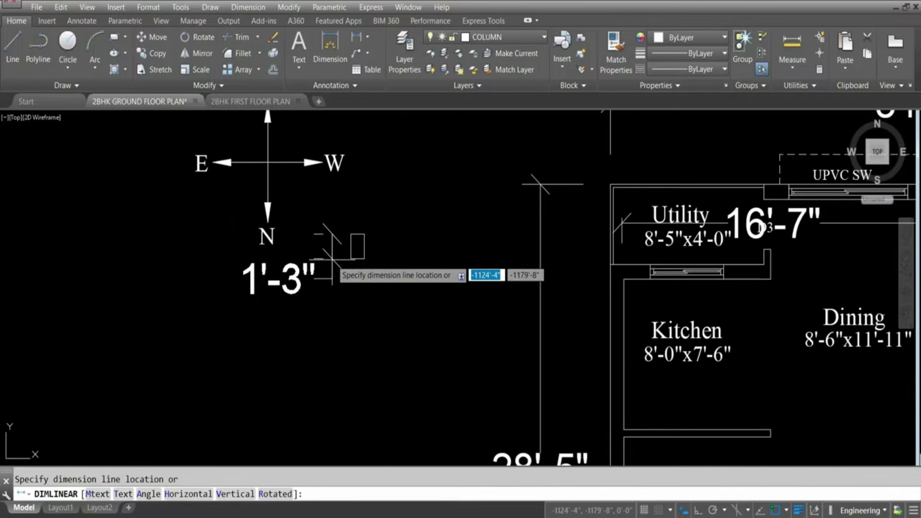
key(Escape)
- Fill the small column rectangle with a solid hatch
text(h)
key(Return)
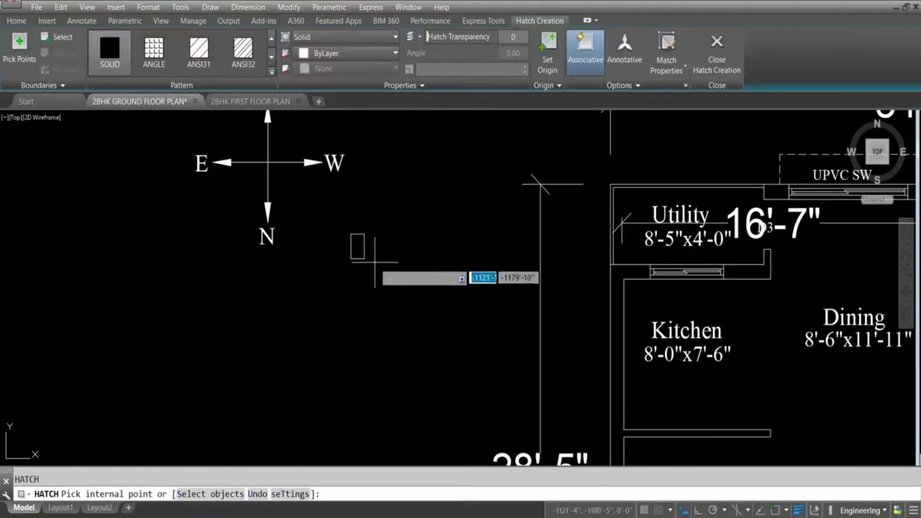
click(359, 247)
key(Return)
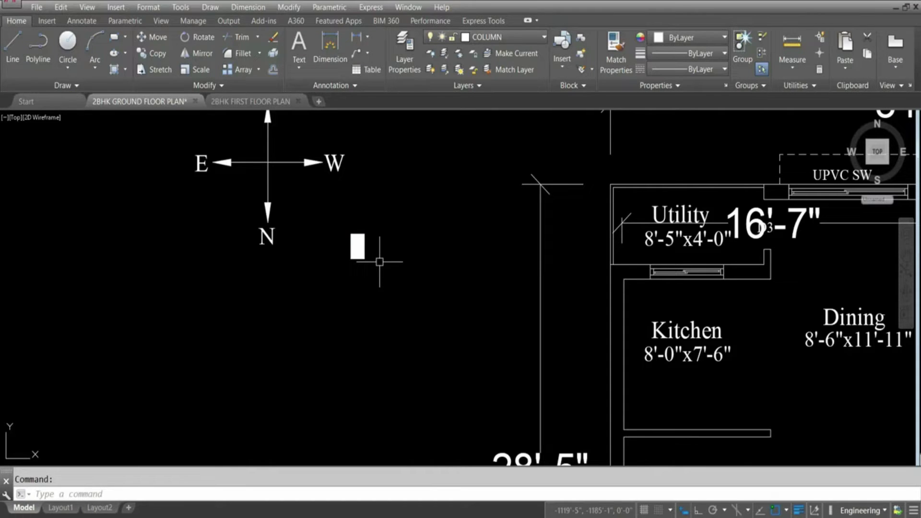
- Convert the column rectangle and its hatch into a block named cl
key(Return)
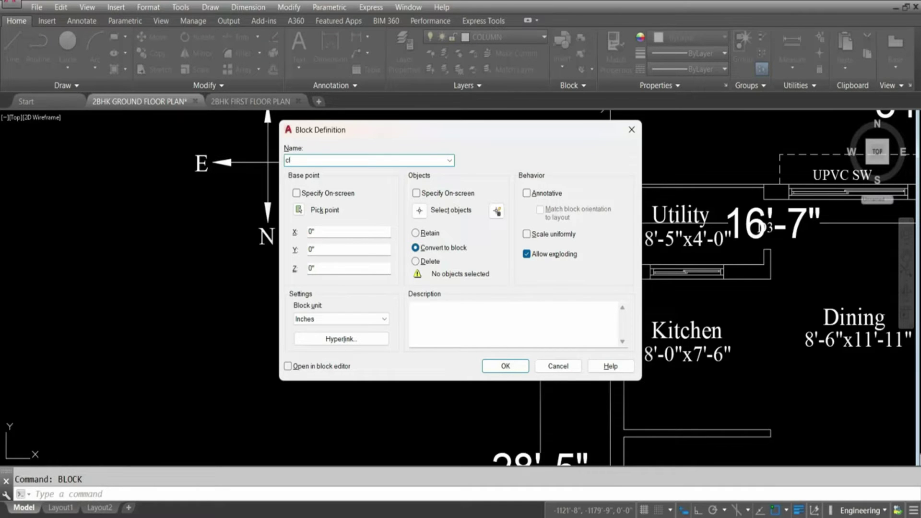
click(442, 213)
click(381, 295)
click(340, 223)
key(Return)
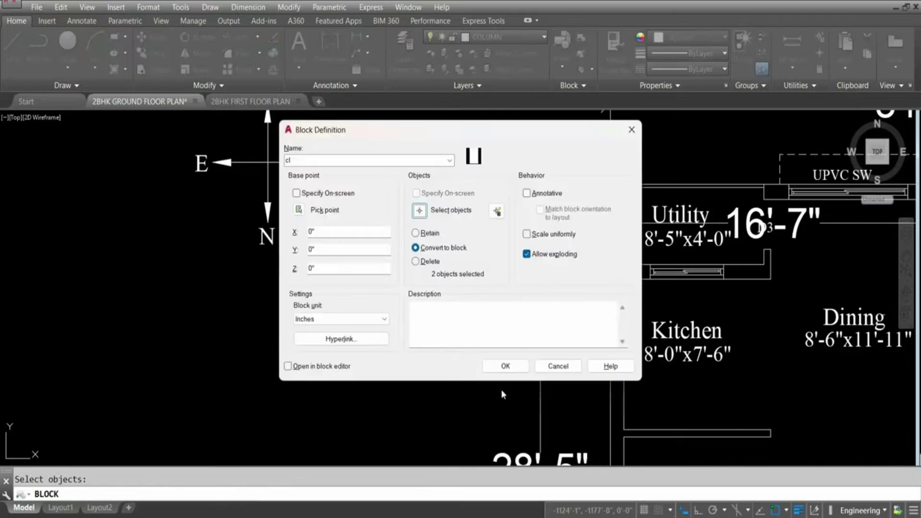
click(505, 366)
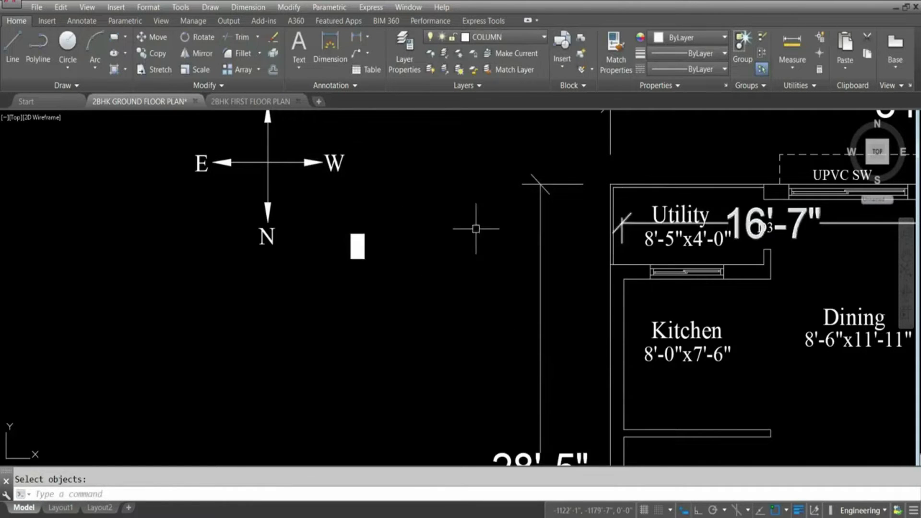
- Add a vertical linear dimension from the utility's outer corner to the wall between kitchen and living room, placed just outside the outer wall
scroll(384, 230, down, 2)
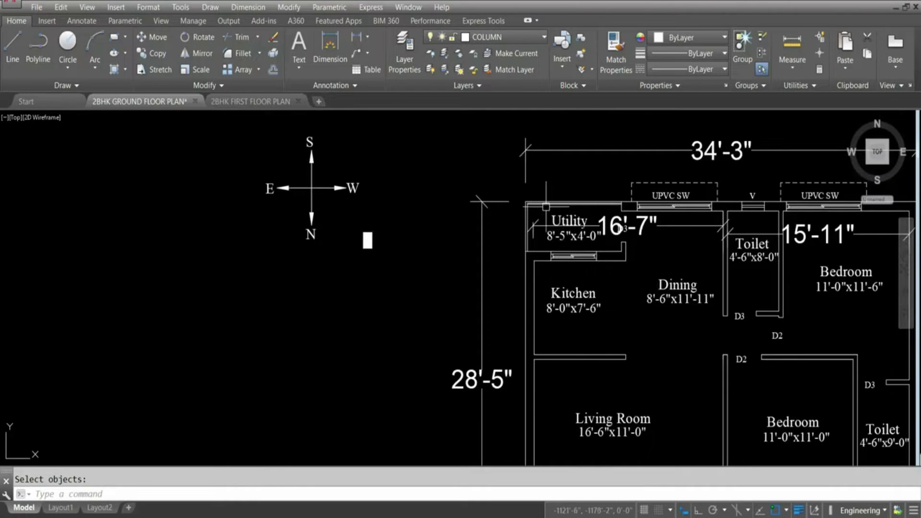
scroll(367, 216, down, 2)
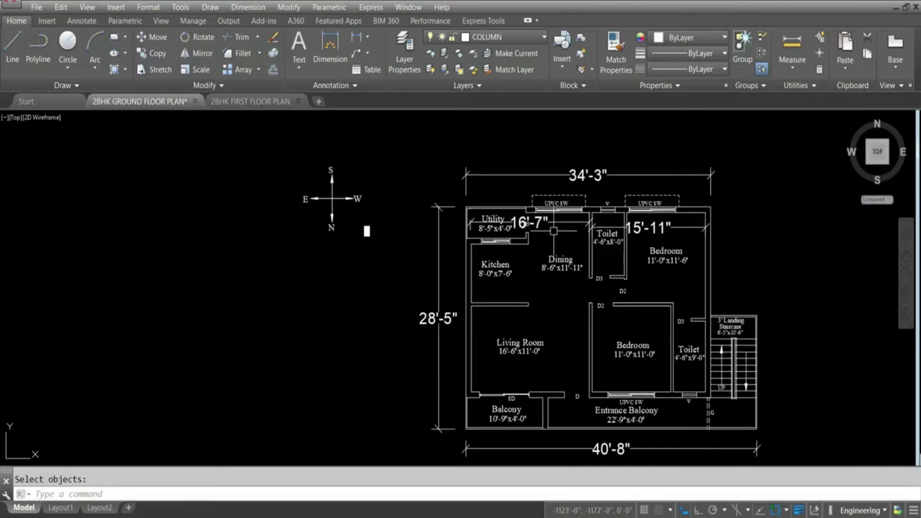
scroll(551, 239, up, 3)
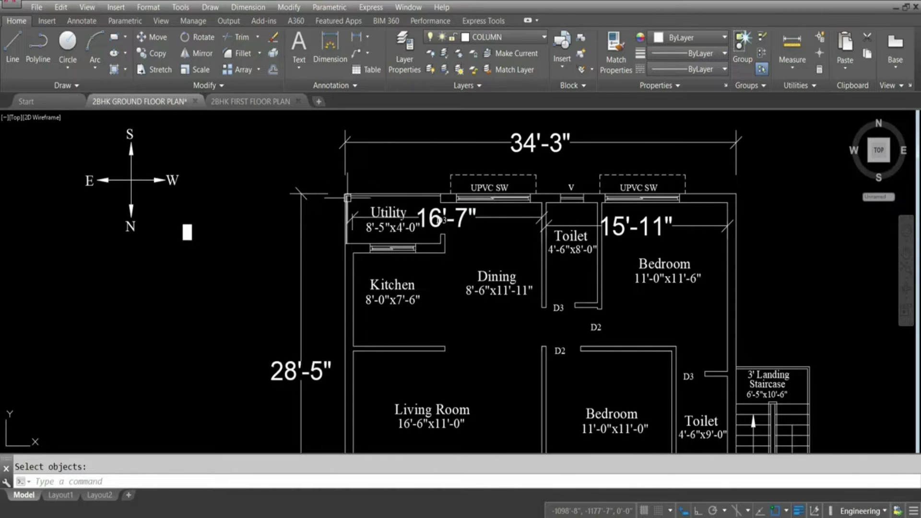
scroll(449, 185, down, 2)
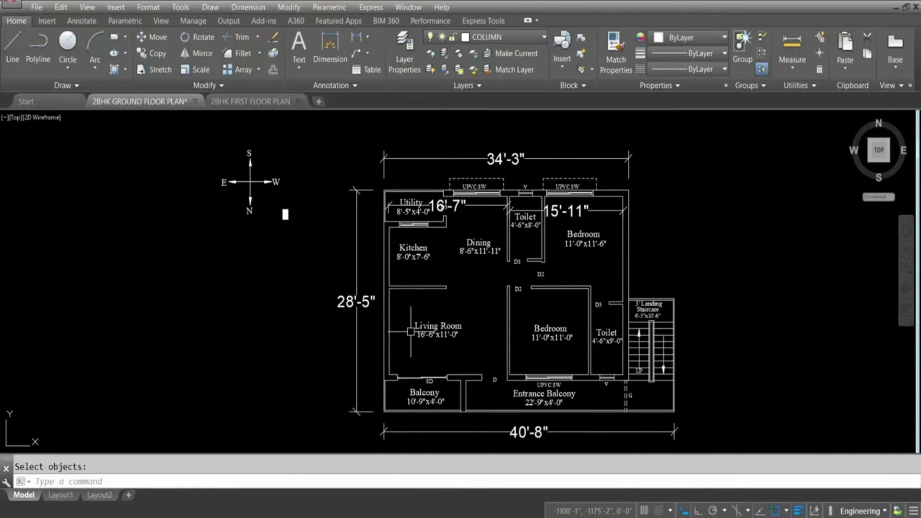
click(356, 42)
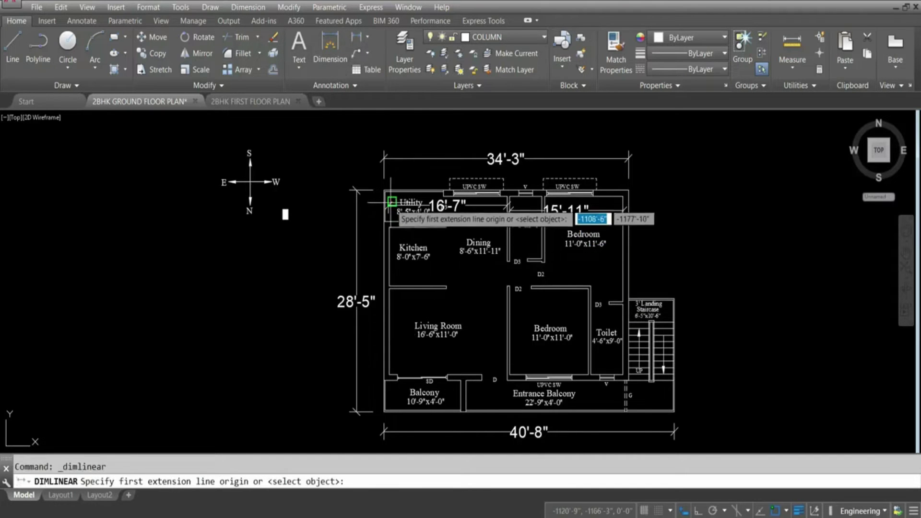
scroll(392, 202, up, 4)
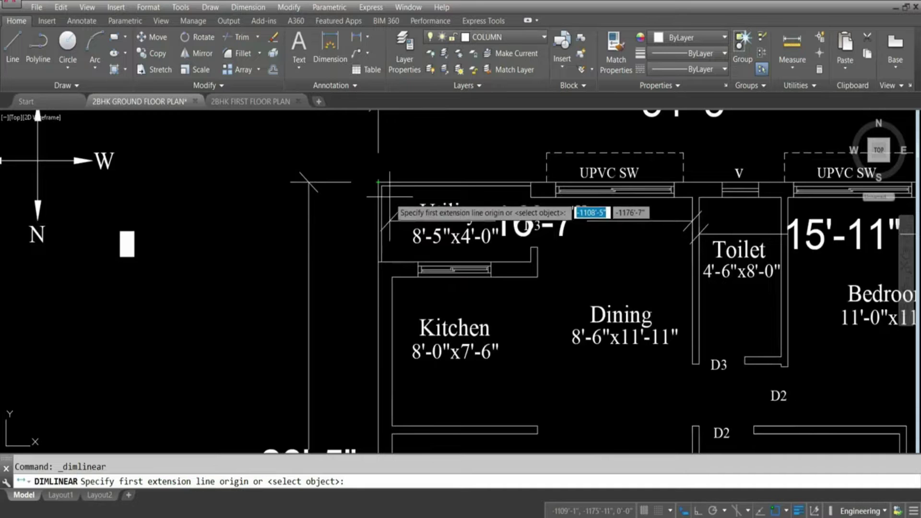
click(379, 182)
scroll(375, 331, down, 4)
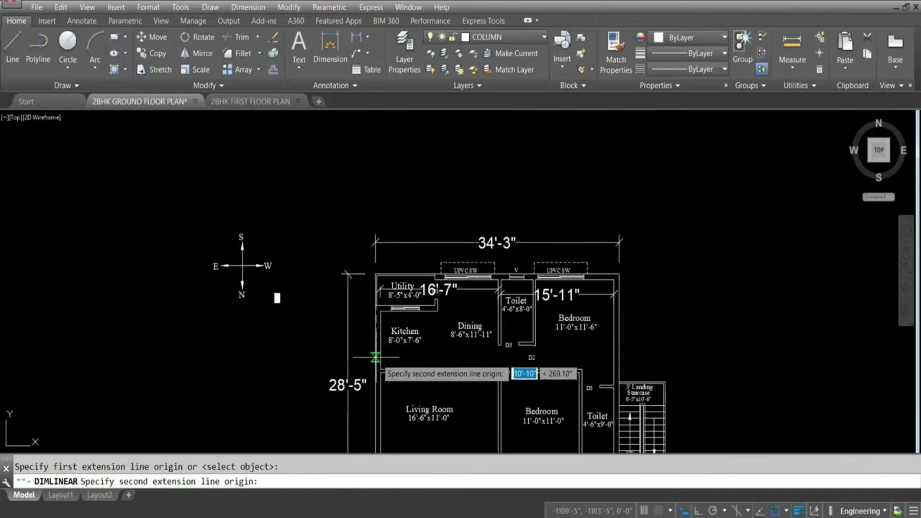
click(379, 369)
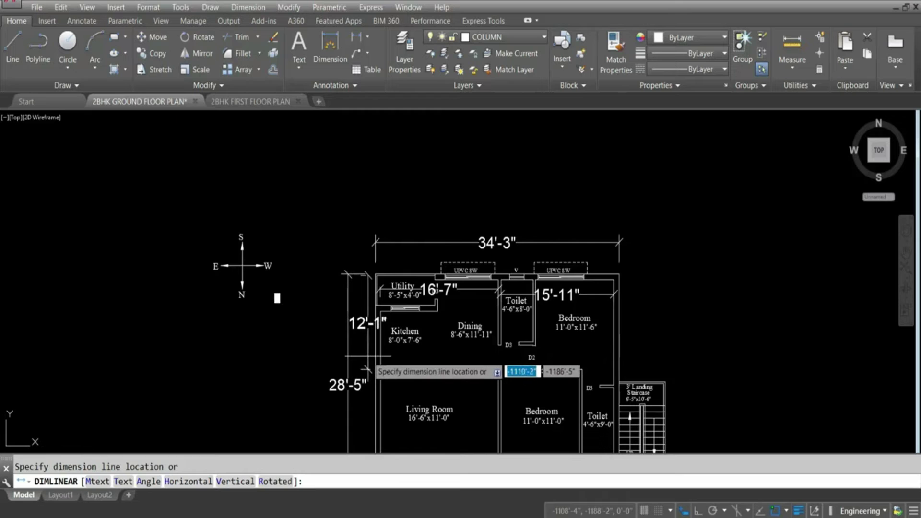
scroll(358, 319, up, 2)
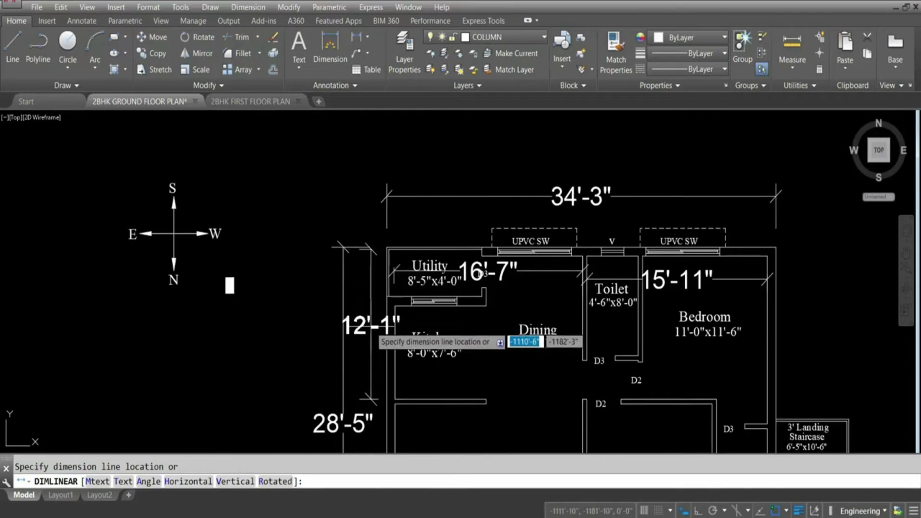
click(371, 331)
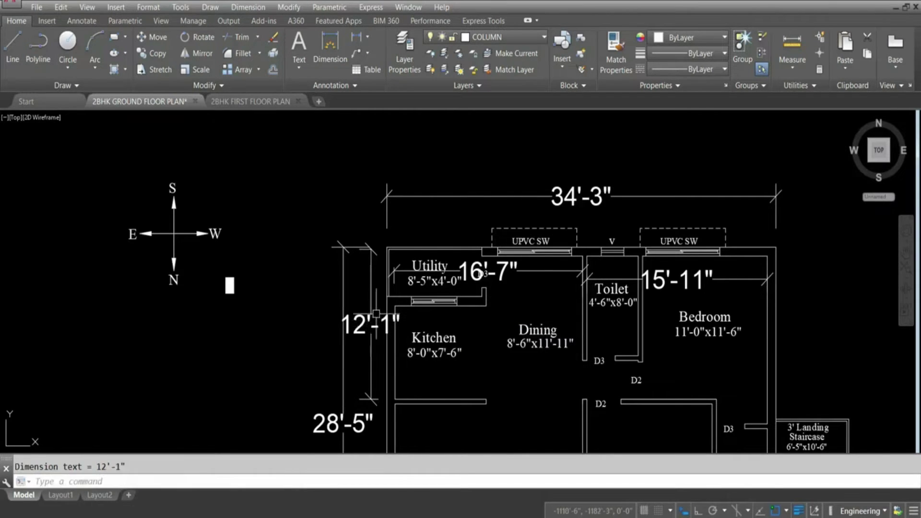
- Measure the vertical distance from the kitchen and living room wall to the balcony's outer corner, without placing a dimension
scroll(379, 293, down, 2)
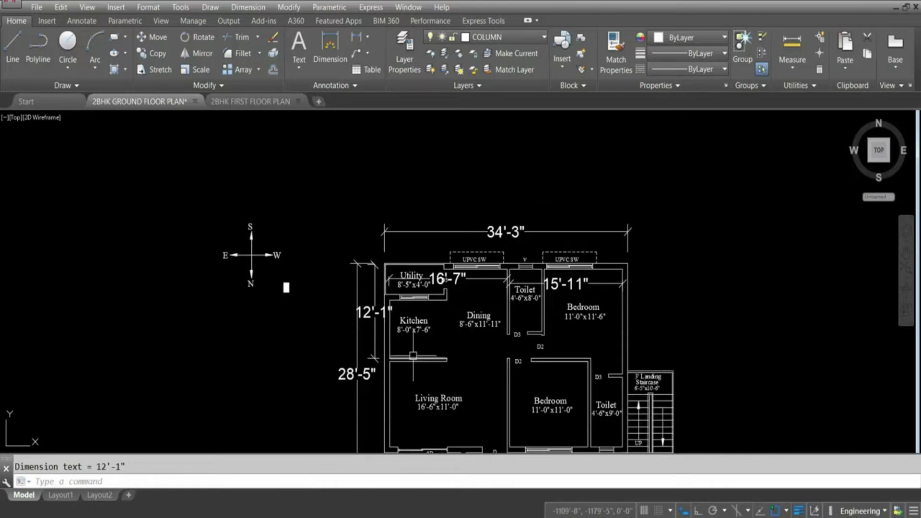
key(Return)
scroll(389, 363, up, 2)
click(385, 363)
scroll(391, 279, down, 3)
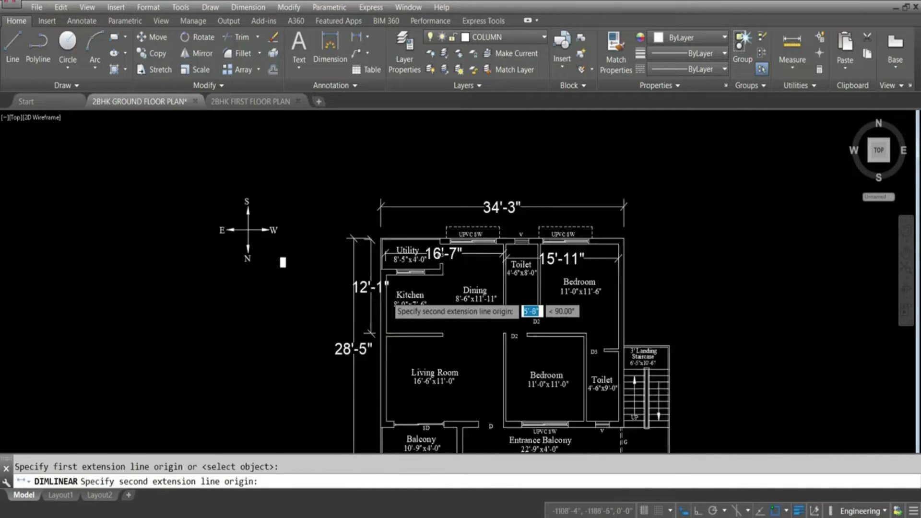
scroll(380, 423, up, 3)
click(378, 374)
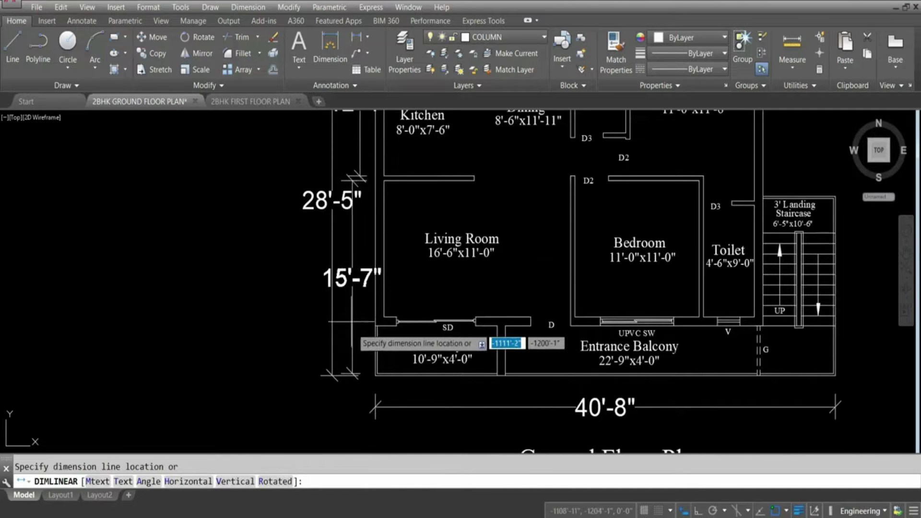
key(Escape)
scroll(312, 262, down, 5)
scroll(382, 254, up, 6)
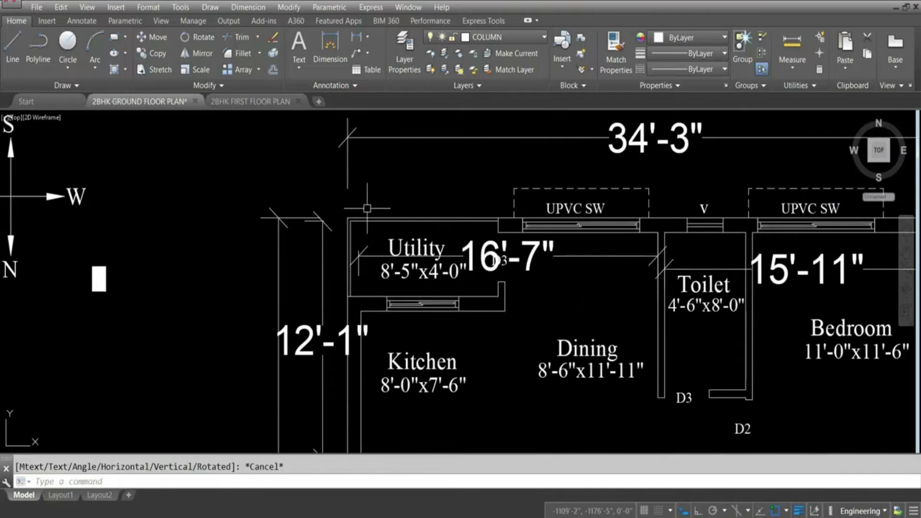
scroll(367, 208, down, 4)
scroll(367, 202, up, 4)
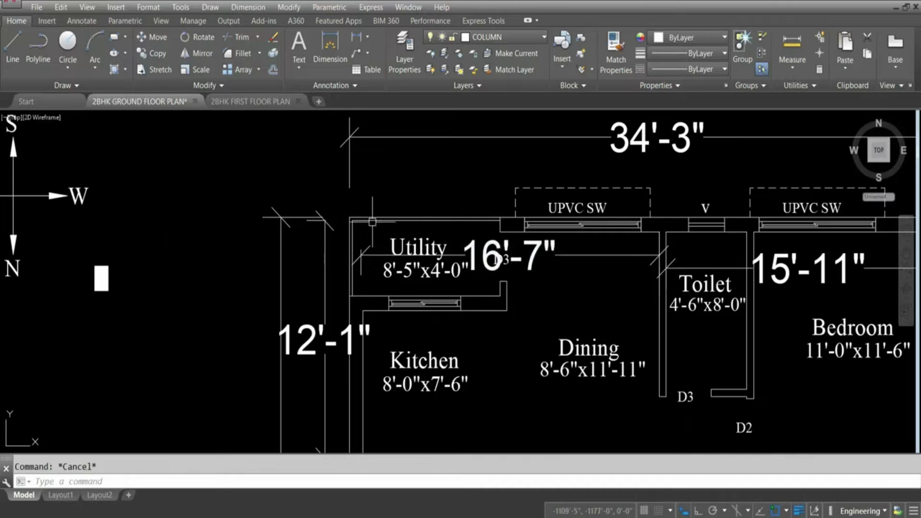
scroll(393, 217, down, 2)
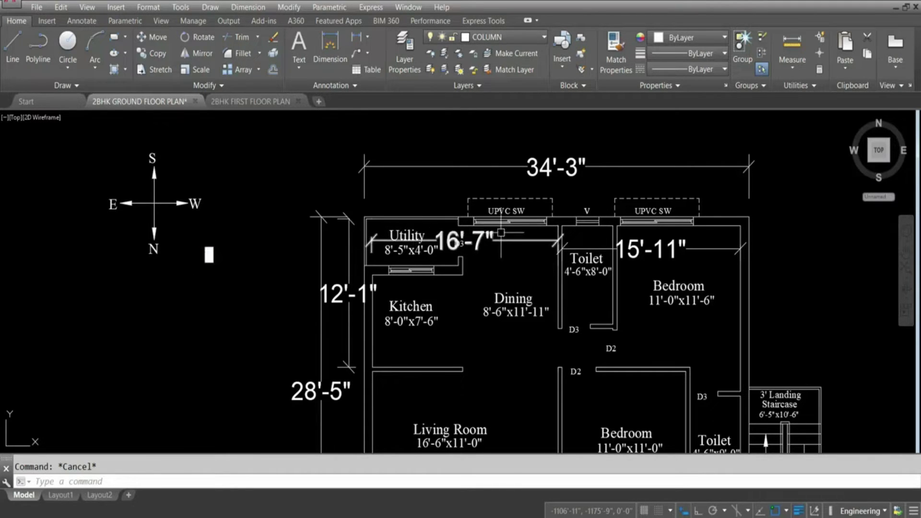
- Copy the column block from beside the plan into the utility room, near its outer corner
click(227, 280)
click(195, 237)
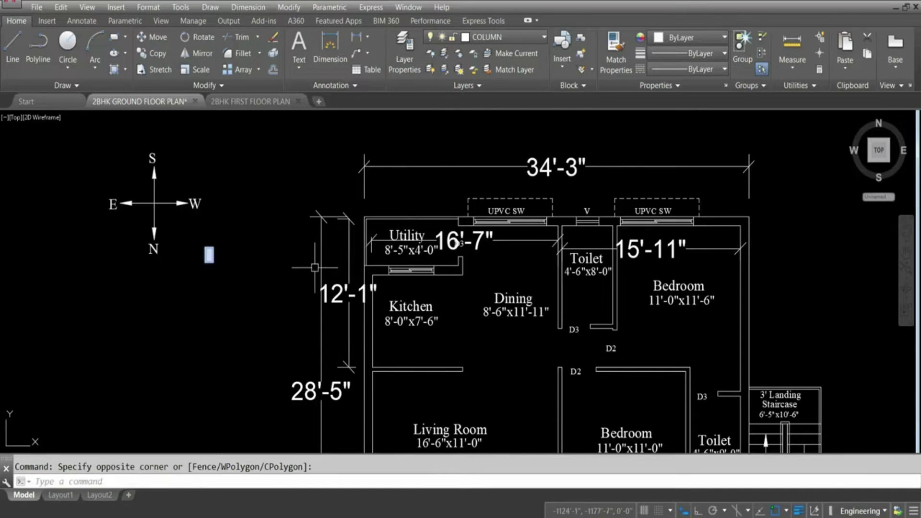
text(co)
key(Return)
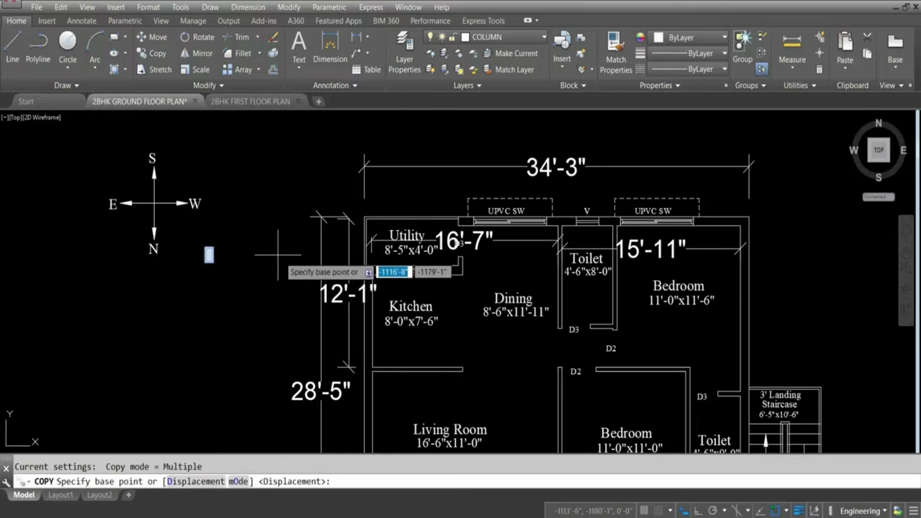
scroll(268, 264, up, 4)
click(177, 236)
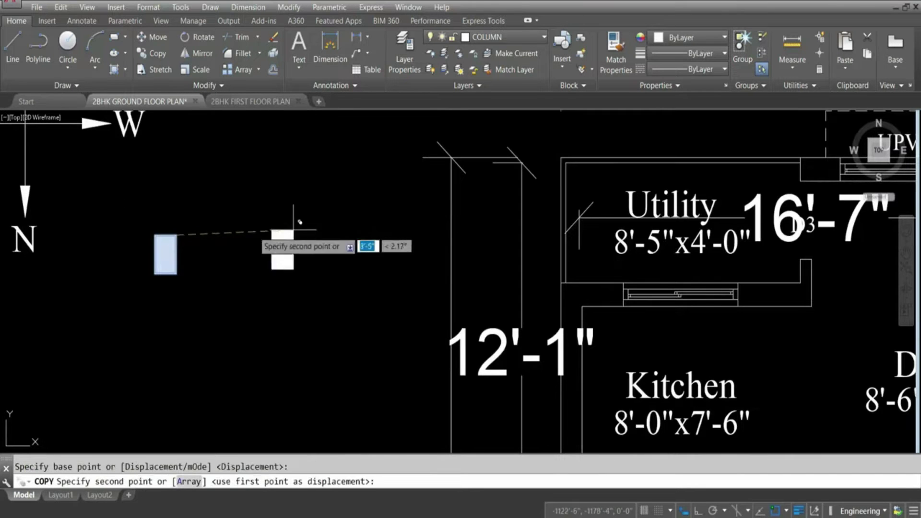
scroll(592, 135, up, 4)
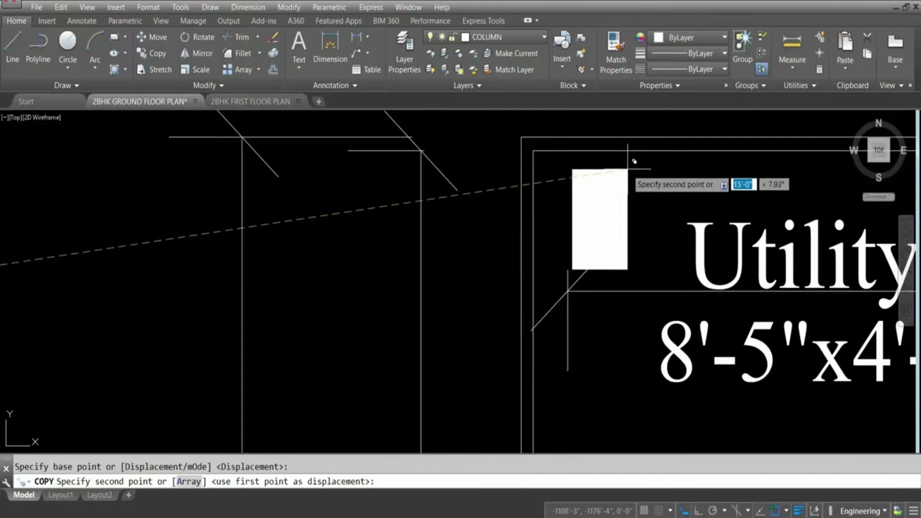
click(628, 168)
key(Escape)
- Rotate the copied column in the utility to 270° with ortho on, so its long side lies horizontally
click(653, 182)
click(584, 171)
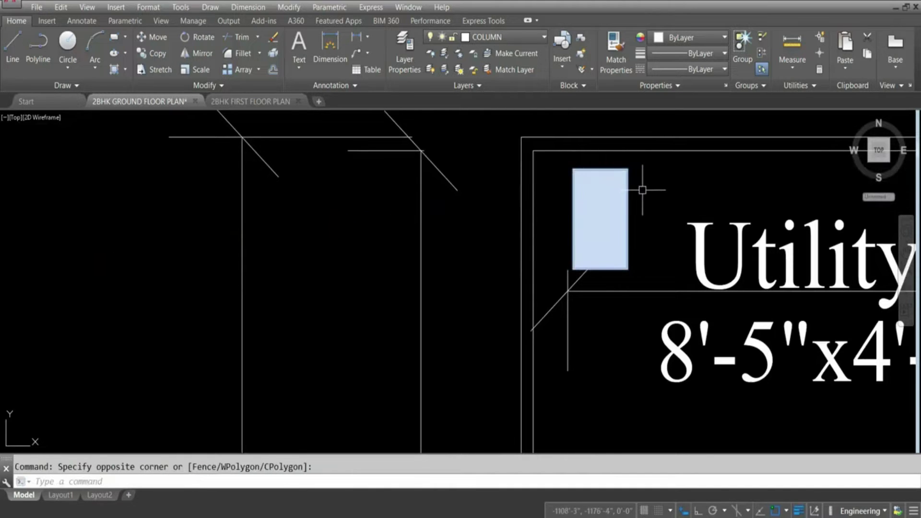
text(ro)
key(Return)
click(584, 197)
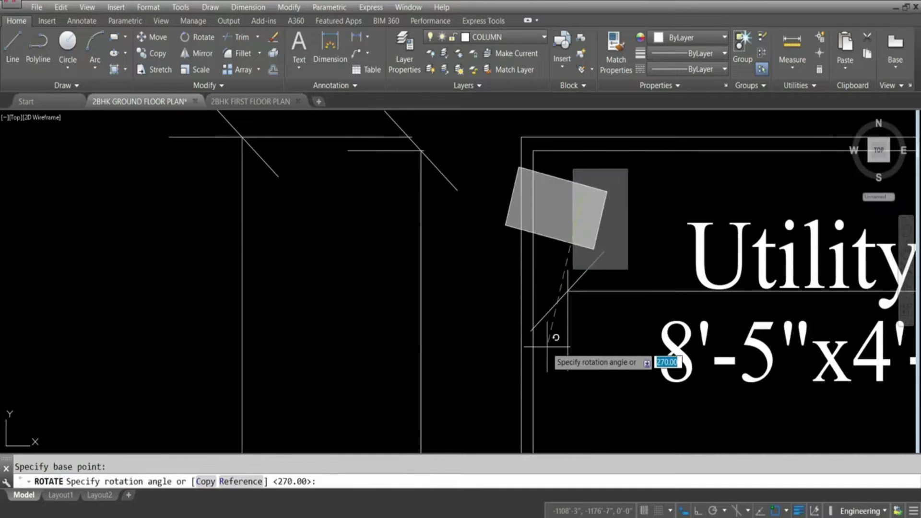
key(F8)
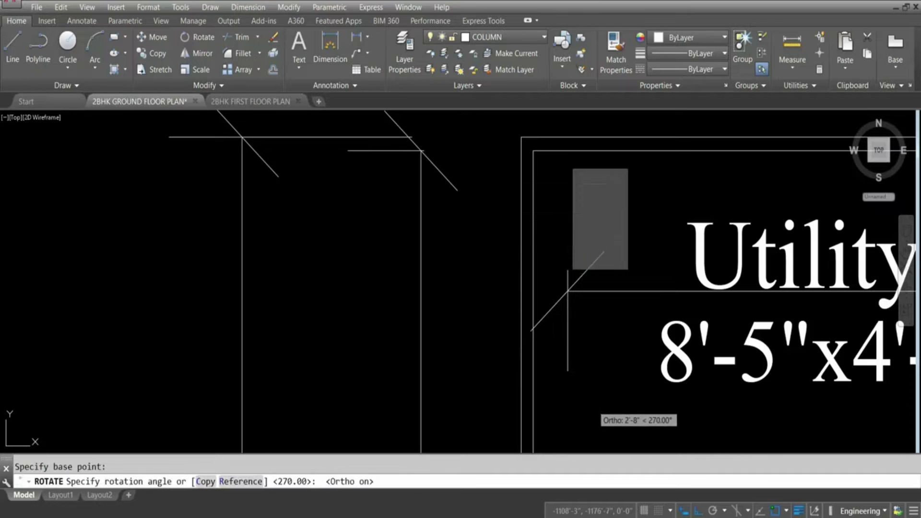
click(580, 394)
- Move the rotated column so its outer corner sits exactly on the utility's outer wall corner
click(594, 177)
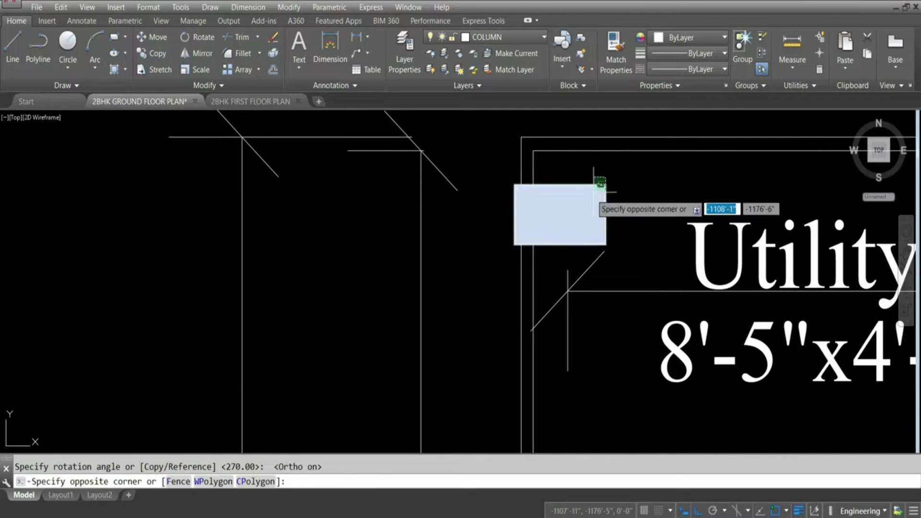
key(Return)
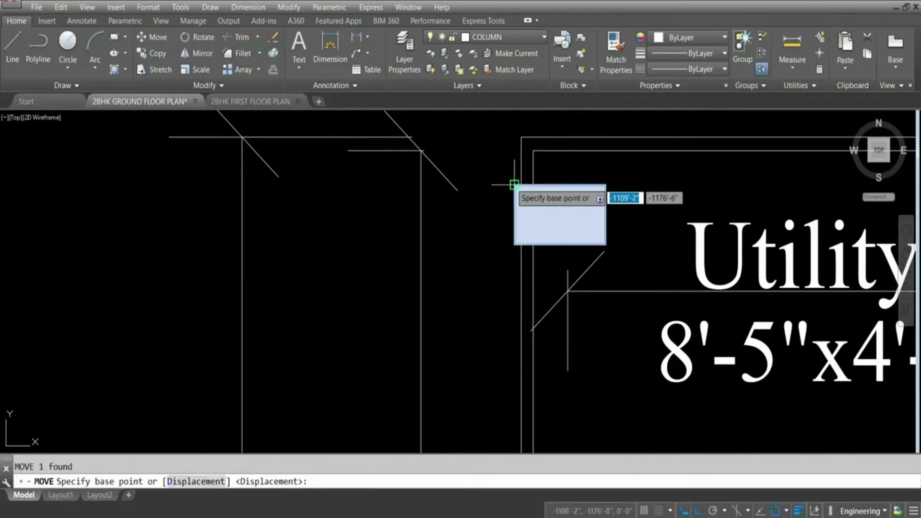
click(515, 185)
click(522, 137)
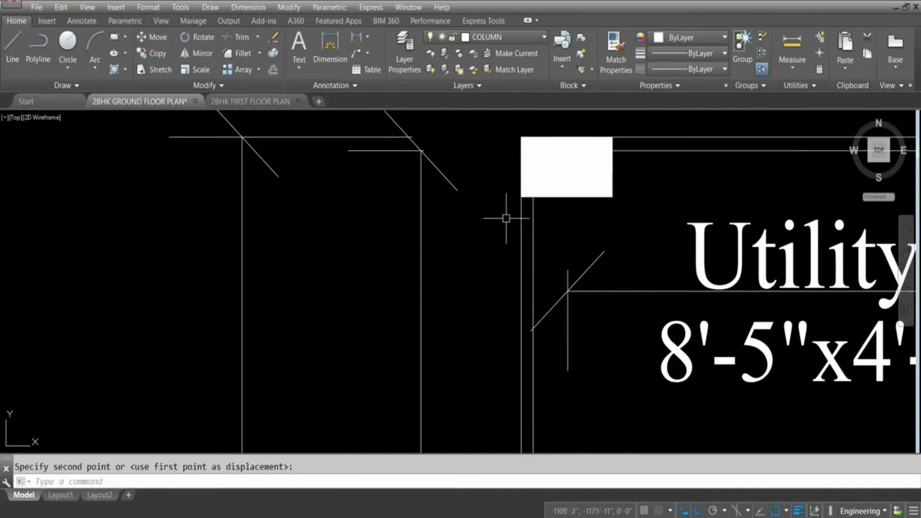
- Add a vertical linear dimension from the wall corner at door D2 to the outer wall's inner face beside the toilet, placed in the dining area
scroll(504, 212, down, 5)
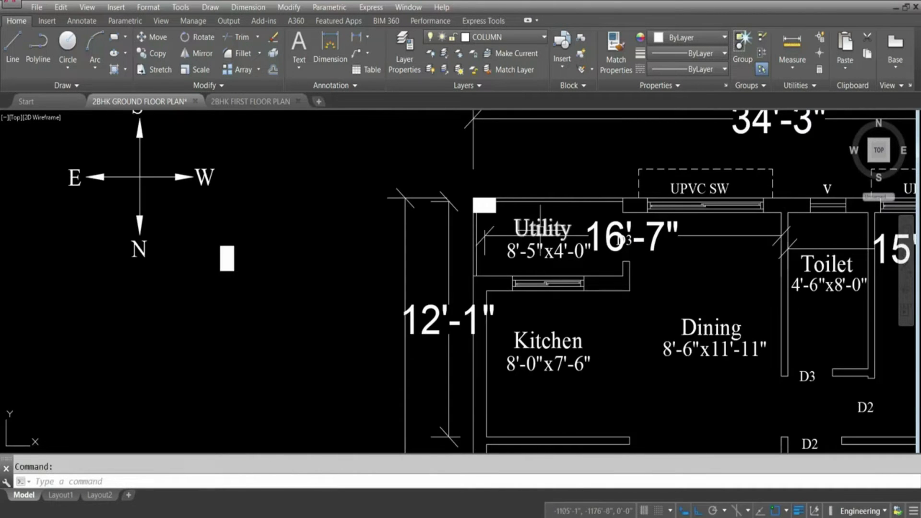
scroll(478, 259, down, 5)
middle_drag(589, 217, 505, 209)
scroll(492, 195, up, 4)
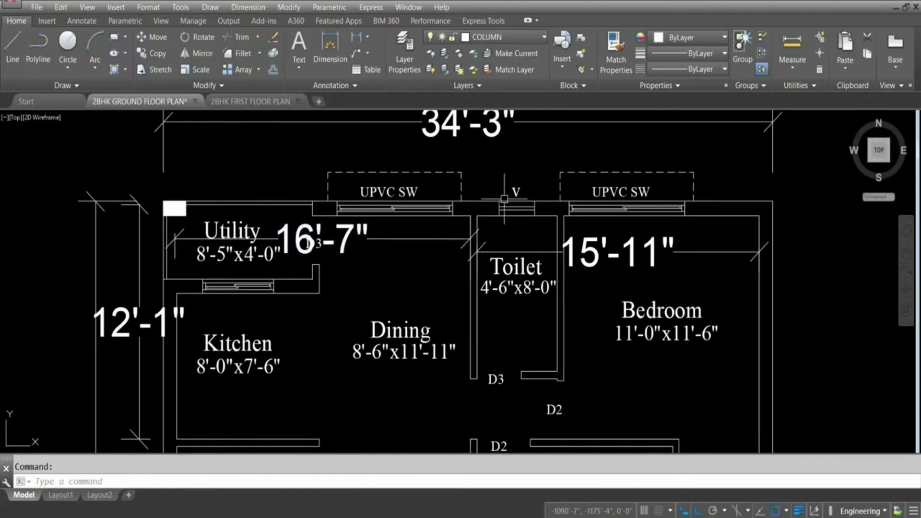
scroll(504, 199, down, 2)
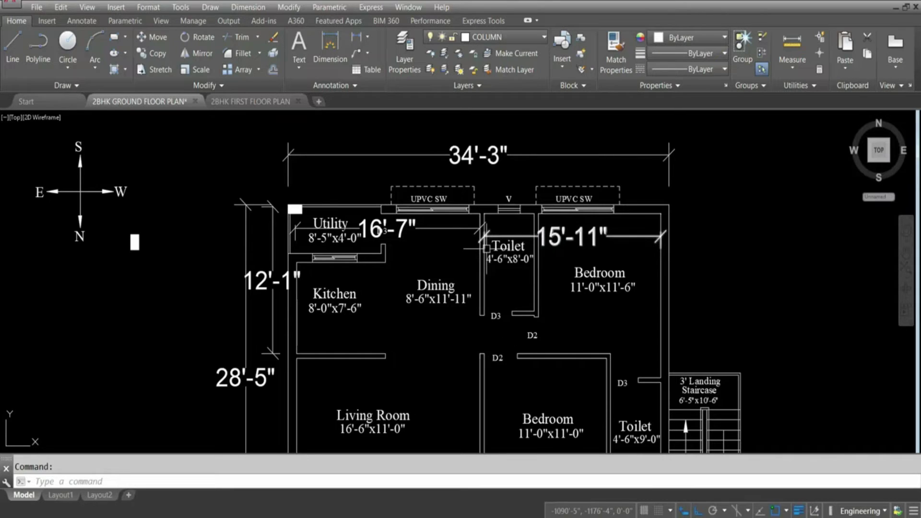
click(358, 39)
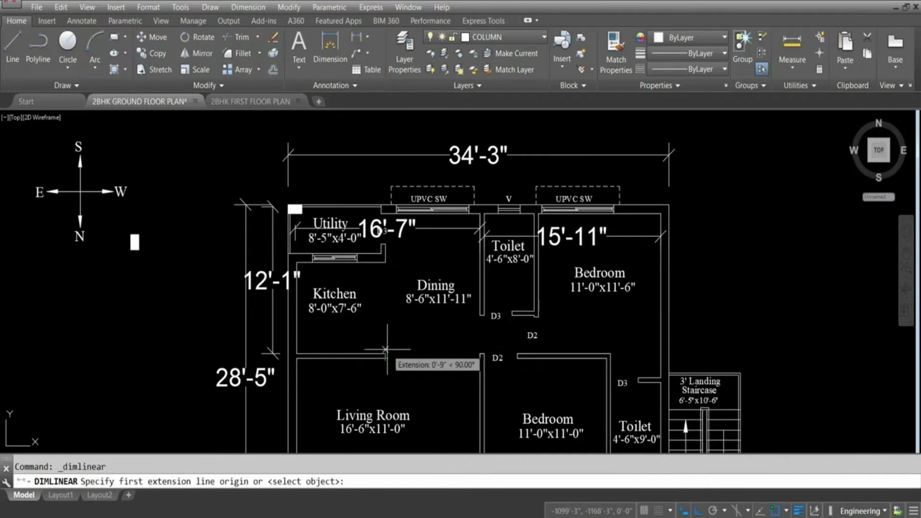
click(480, 354)
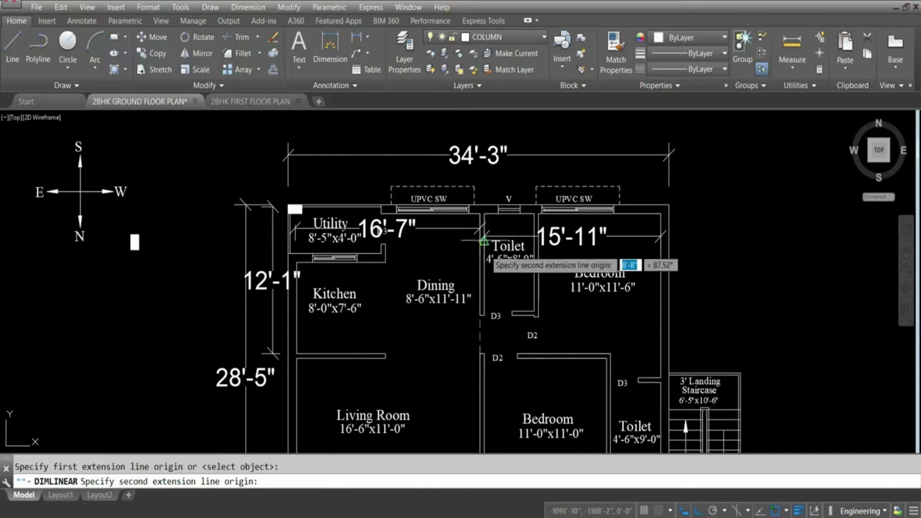
click(479, 212)
click(457, 248)
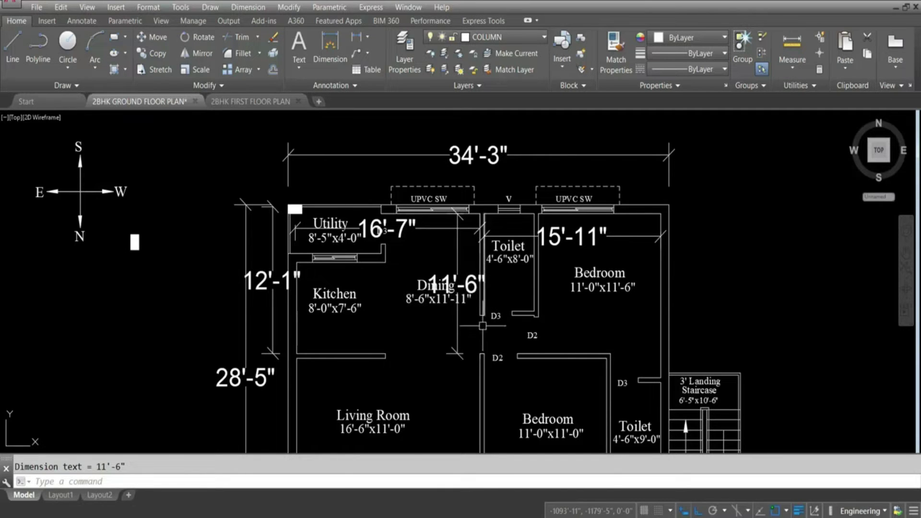
- Copy the upright column block to the outer wall where the wall between dining and toilet meets it
click(159, 272)
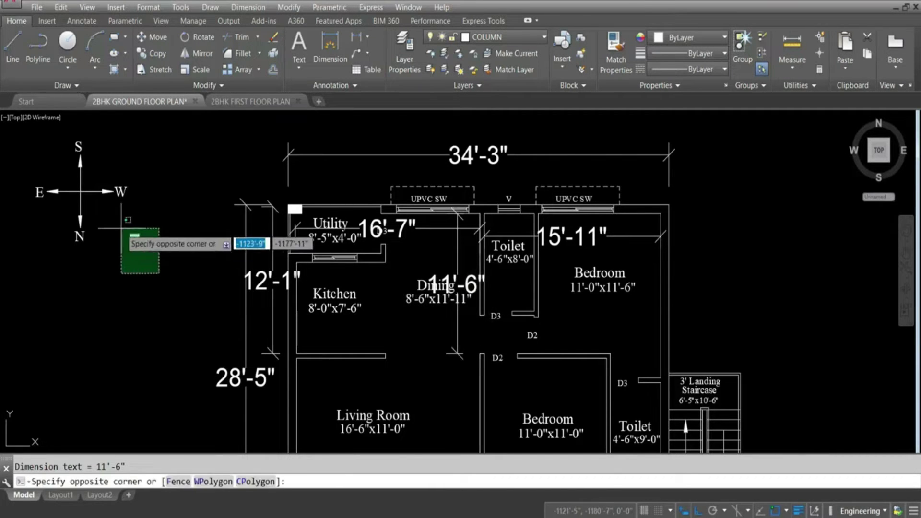
click(120, 228)
key(Return)
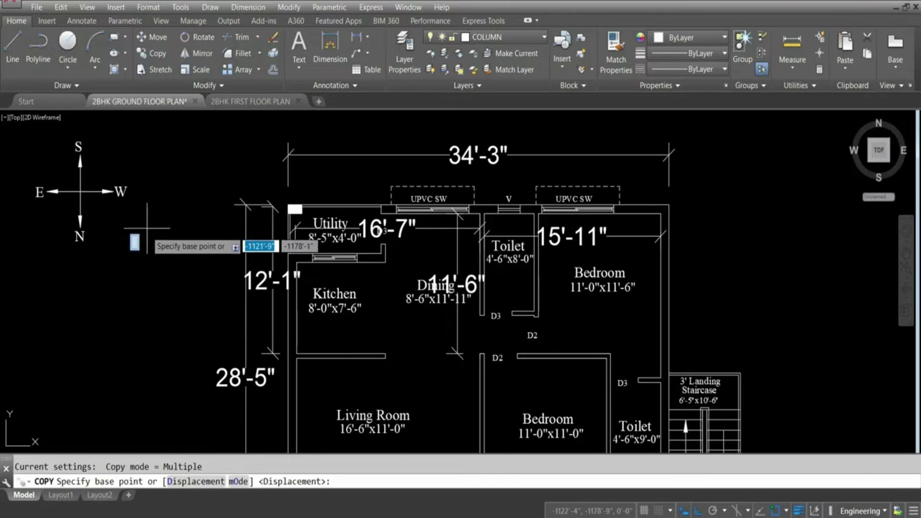
scroll(127, 250, up, 4)
click(134, 250)
scroll(327, 237, down, 5)
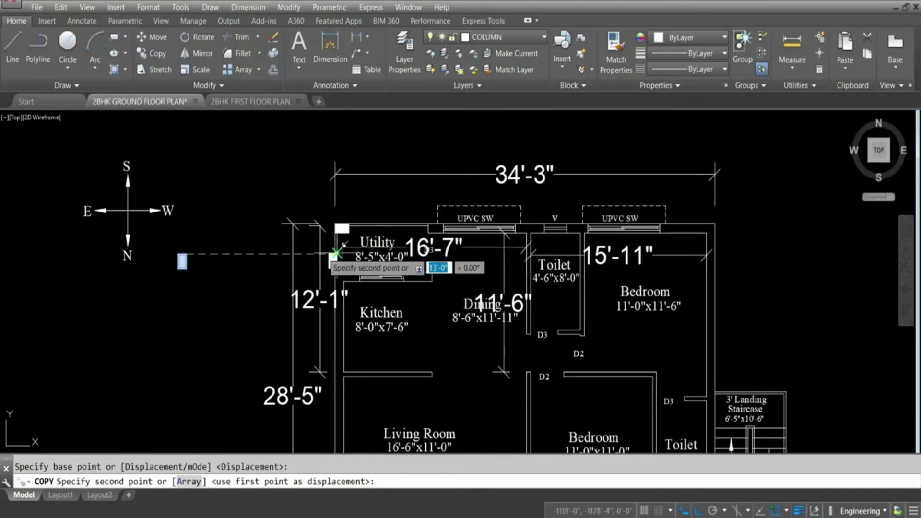
scroll(528, 228, up, 5)
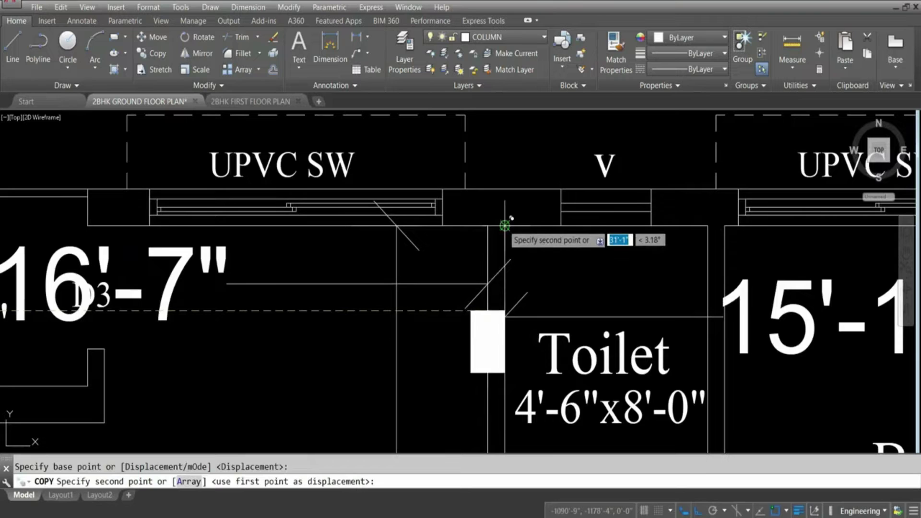
click(504, 187)
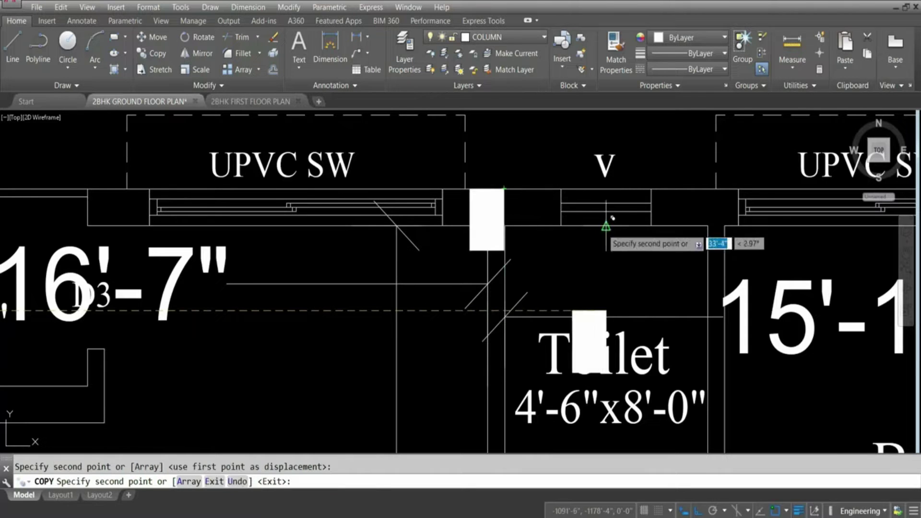
key(Escape)
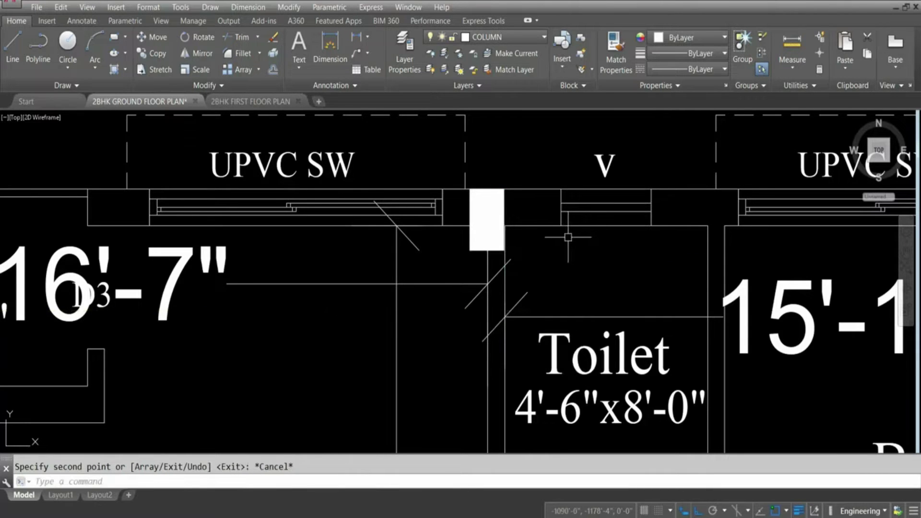
- Draw a vertical construction line along the toilet-side face of the wall between dining and toilet
text(xl)
key(Return)
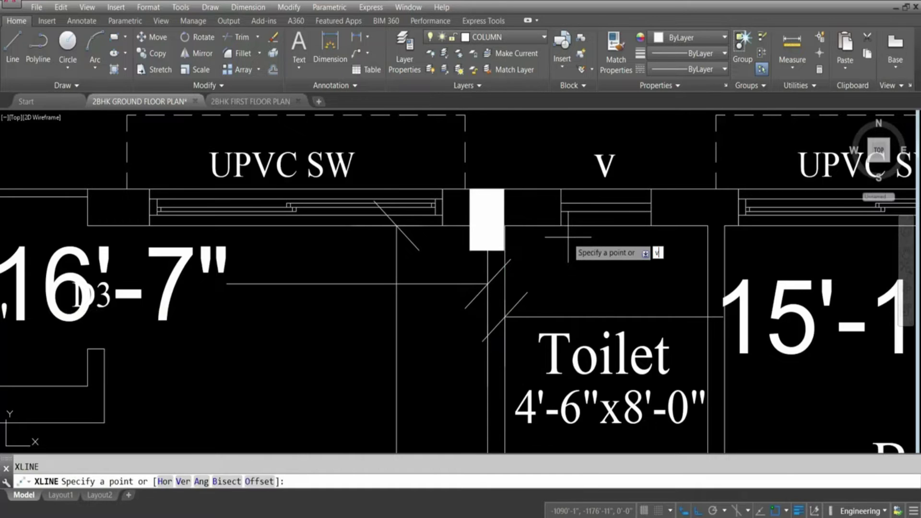
text(v)
key(Return)
scroll(495, 247, up, 3)
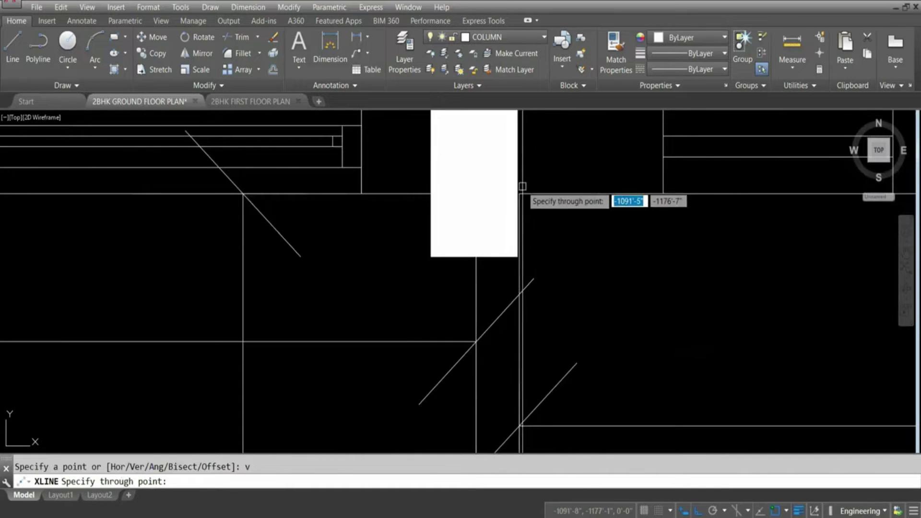
scroll(519, 196, up, 3)
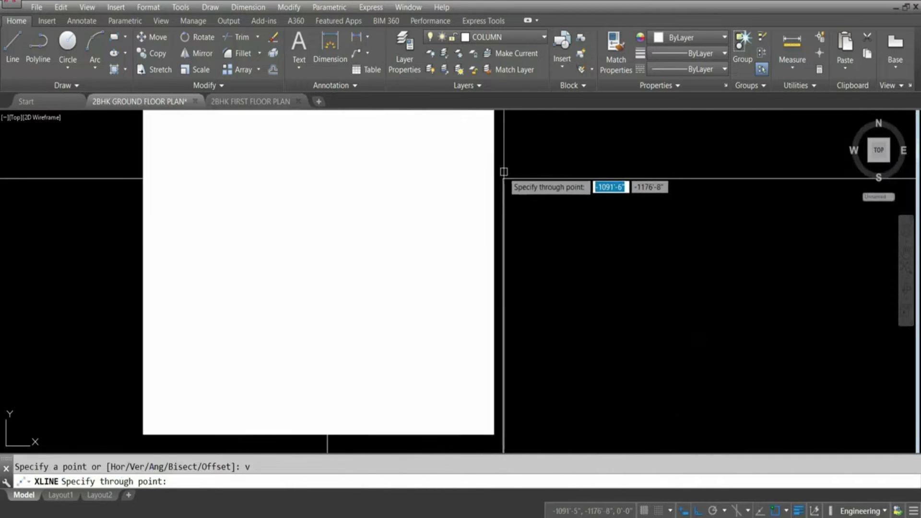
scroll(503, 179, down, 5)
key(Escape)
- Move the column at the dining and toilet wall so its outer corner meets the construction line at the outer wall edge
click(451, 154)
click(588, 293)
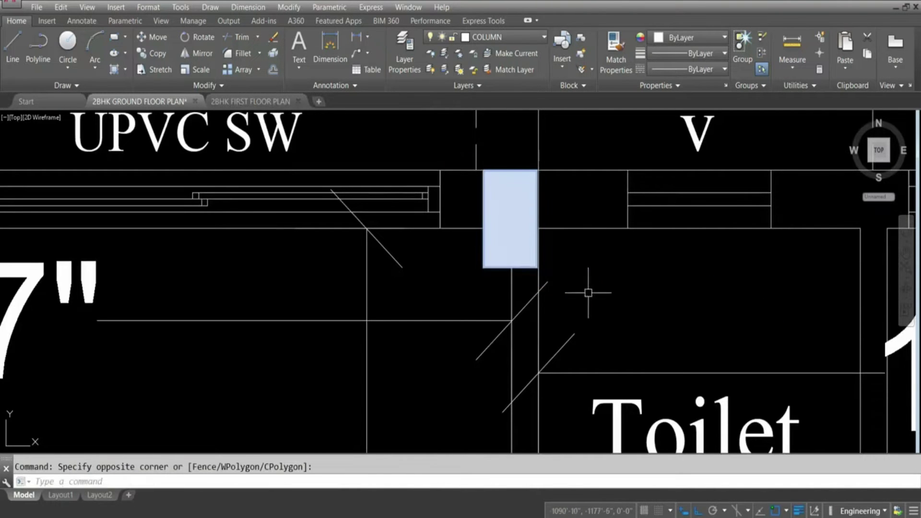
text(m)
key(Return)
scroll(539, 171, up, 3)
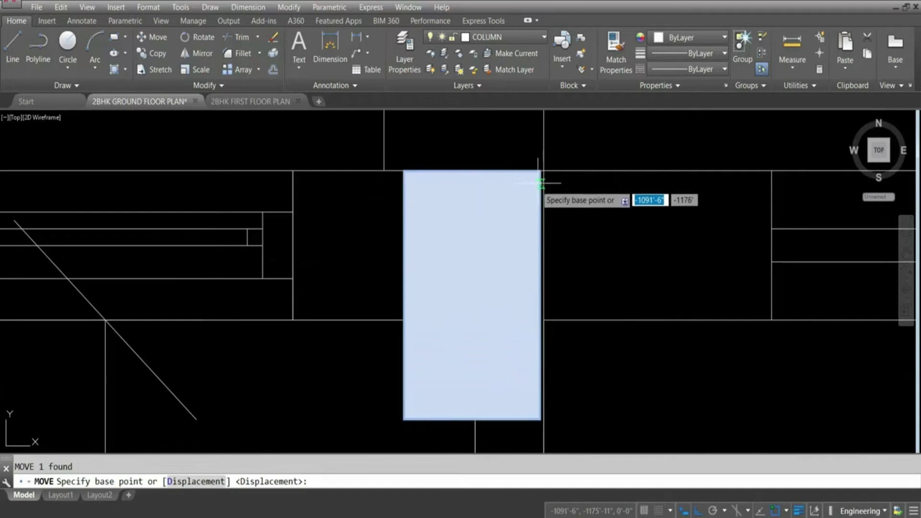
click(541, 169)
click(545, 166)
scroll(545, 166, down, 3)
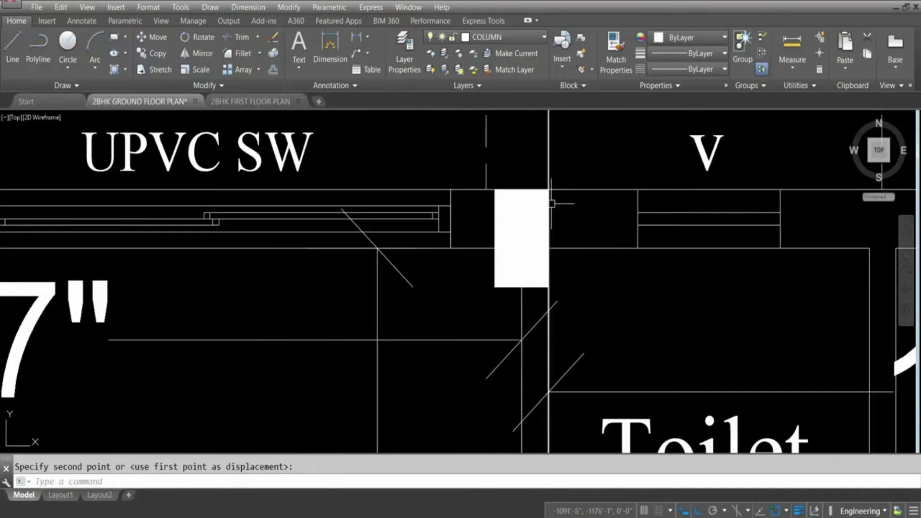
- Erase the vertical construction line running through the wall between dining and toilet
click(555, 155)
click(531, 166)
key(Delete)
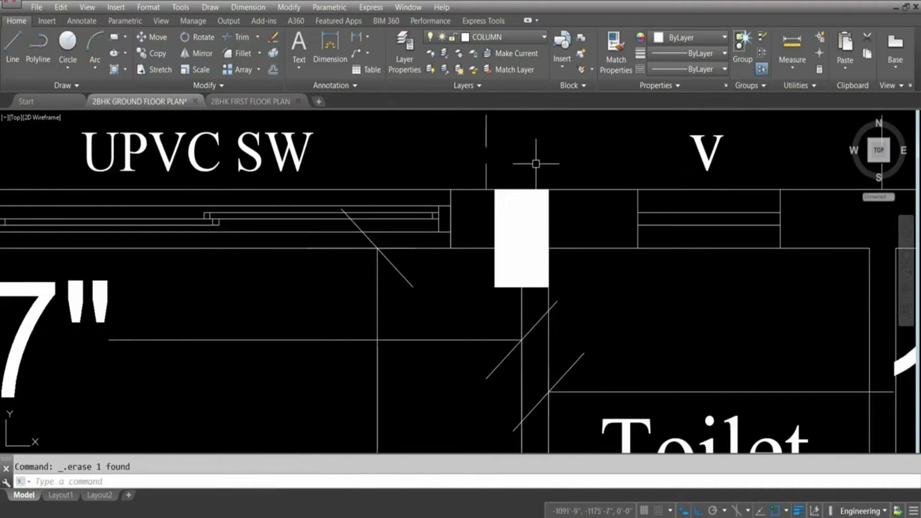
scroll(506, 223, down, 5)
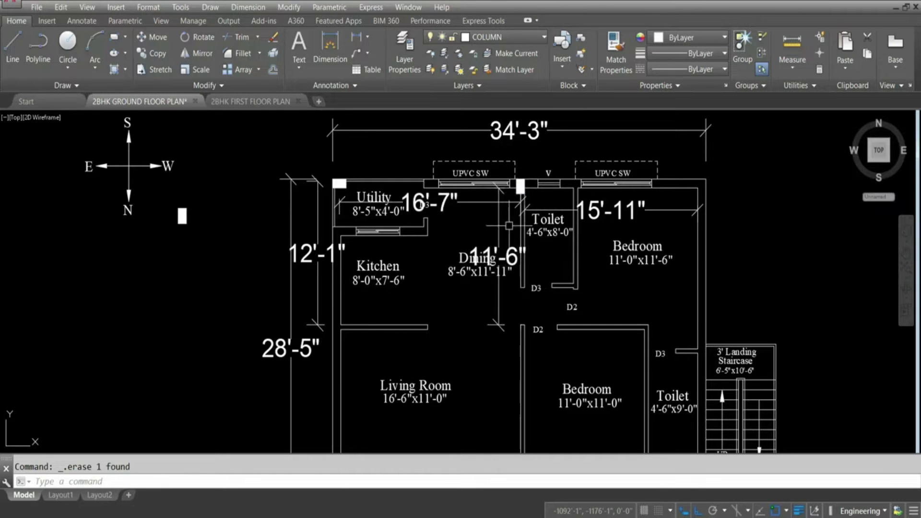
scroll(521, 186, down, 2)
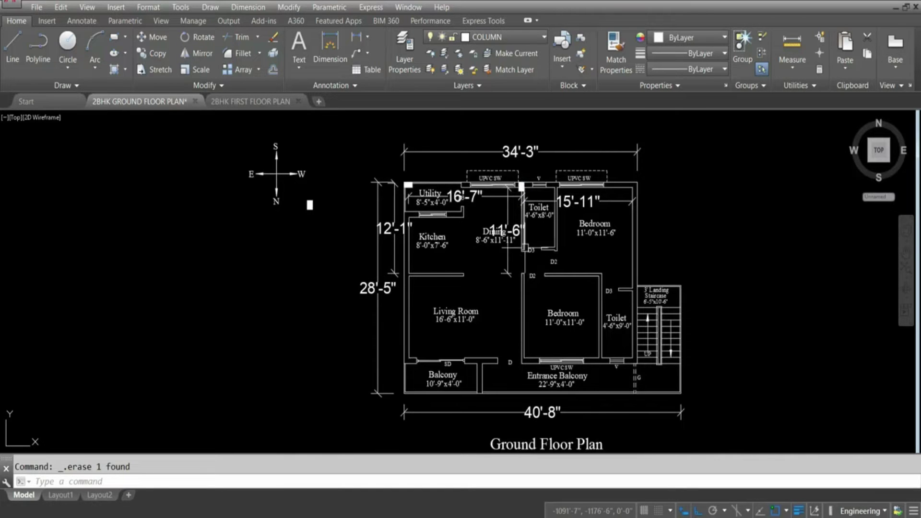
scroll(515, 205, up, 2)
scroll(515, 196, down, 2)
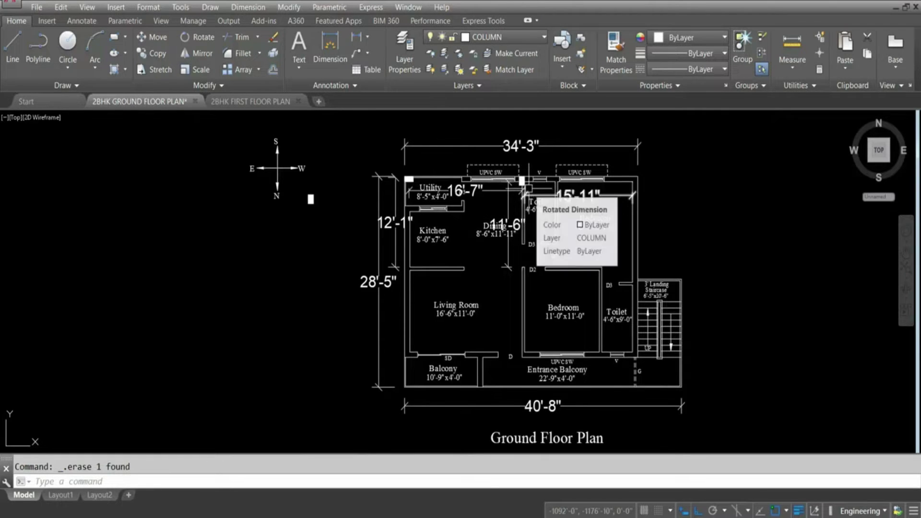
- Draw a horizontal construction line along the kitchen-side face of the wall between kitchen and living room, extending across the plan
scroll(528, 188, up, 1)
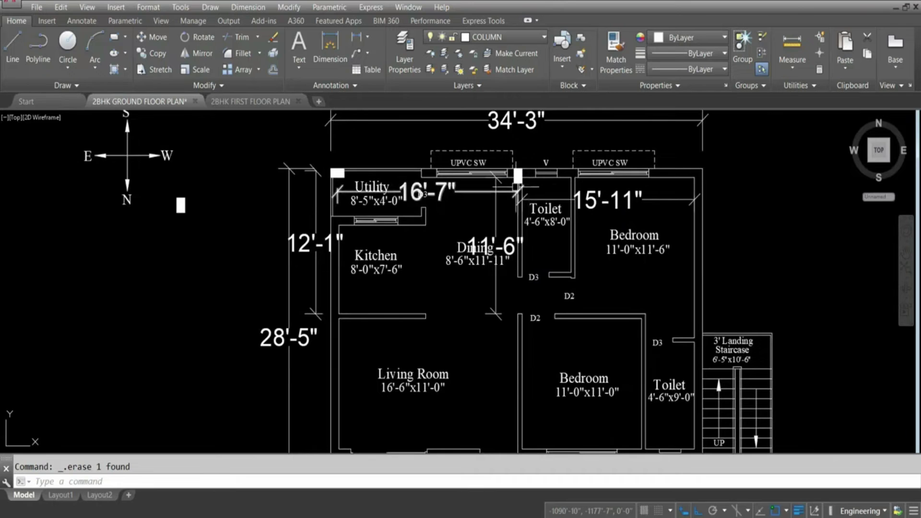
scroll(458, 180, down, 1)
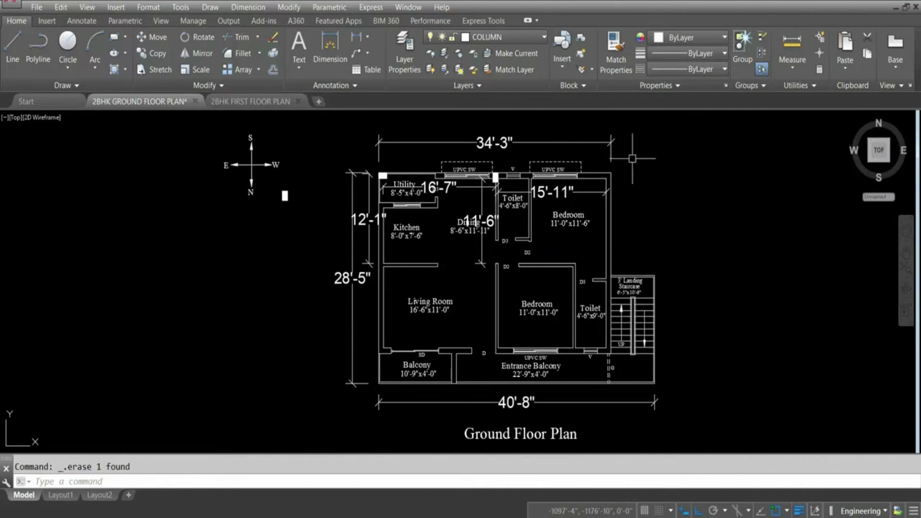
middle_drag(622, 181, 594, 185)
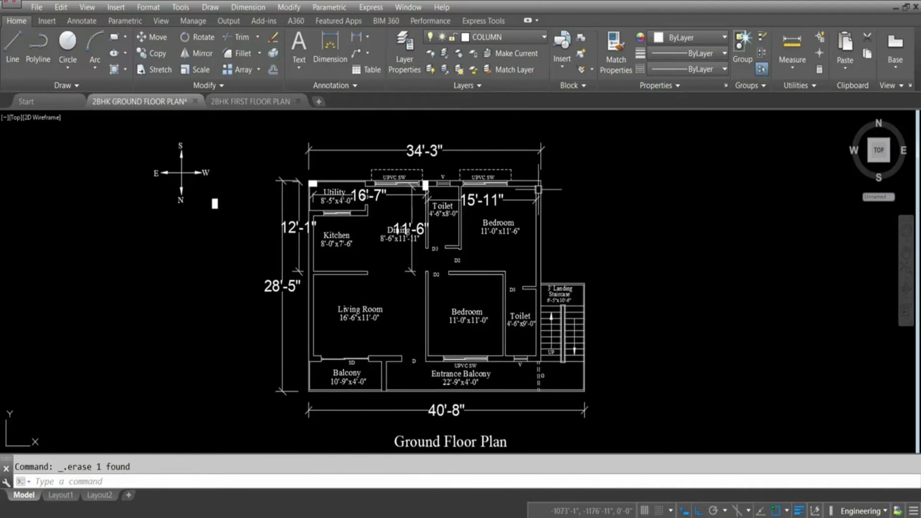
scroll(593, 185, up, 4)
scroll(552, 190, down, 2)
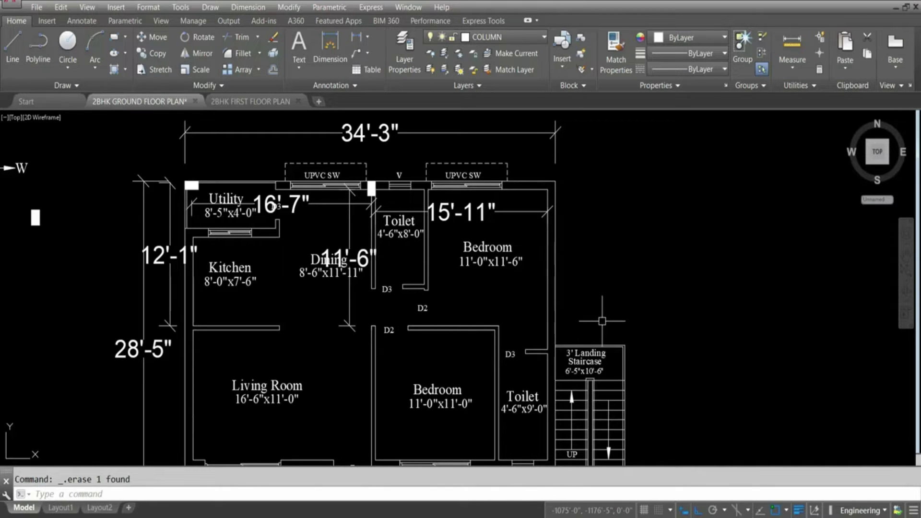
text(l)
key(Return)
text(h)
key(Return)
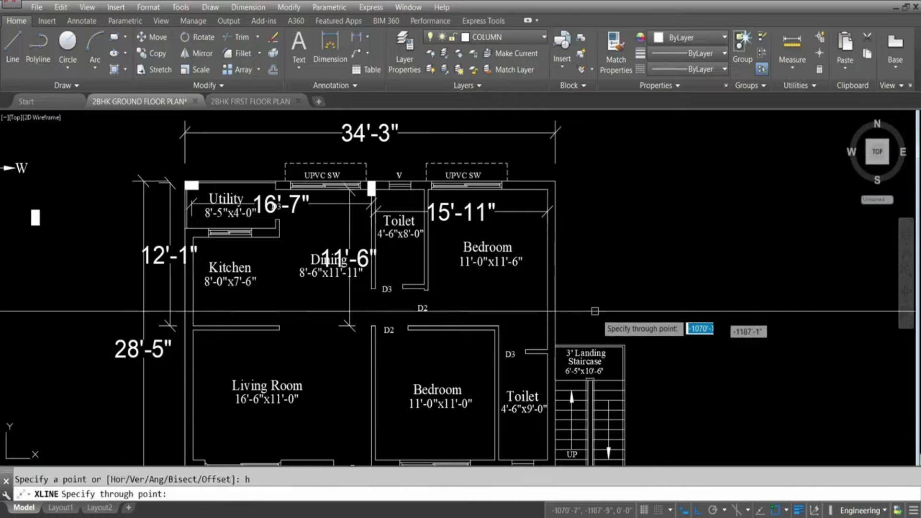
scroll(278, 325, up, 2)
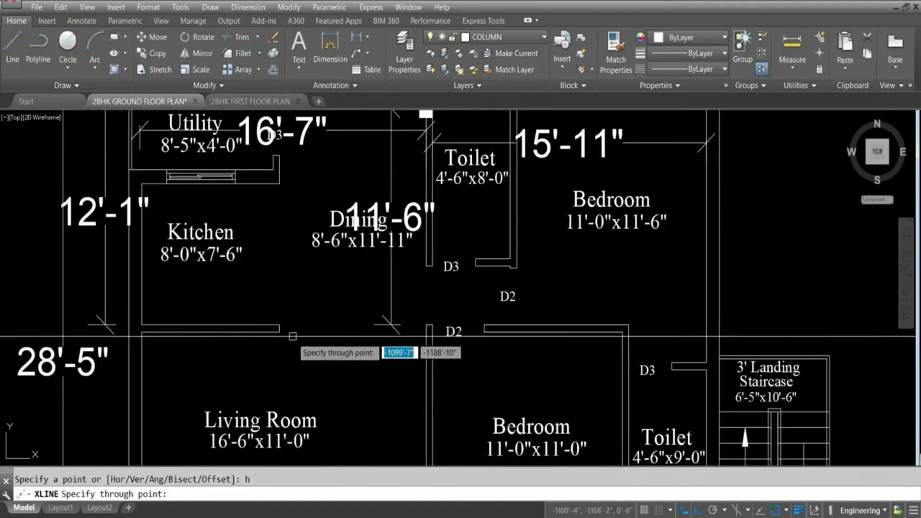
scroll(98, 324, down, 4)
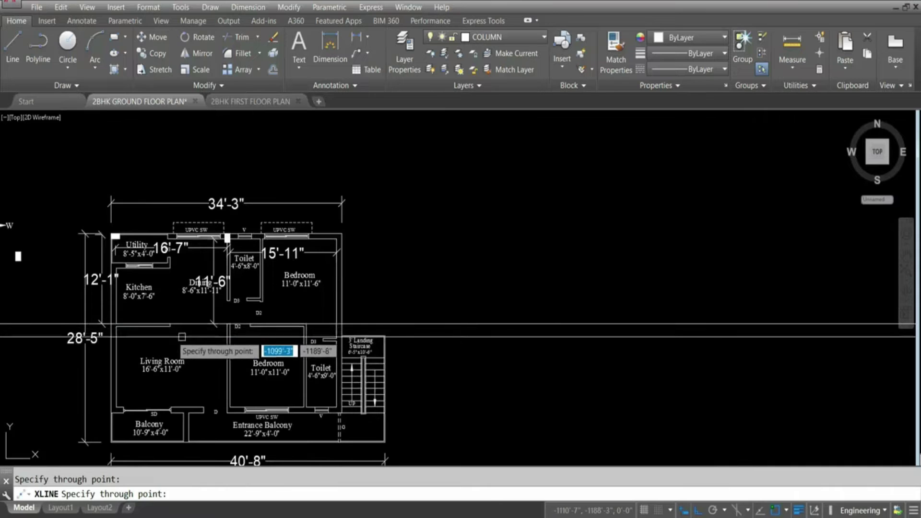
click(321, 324)
key(Escape)
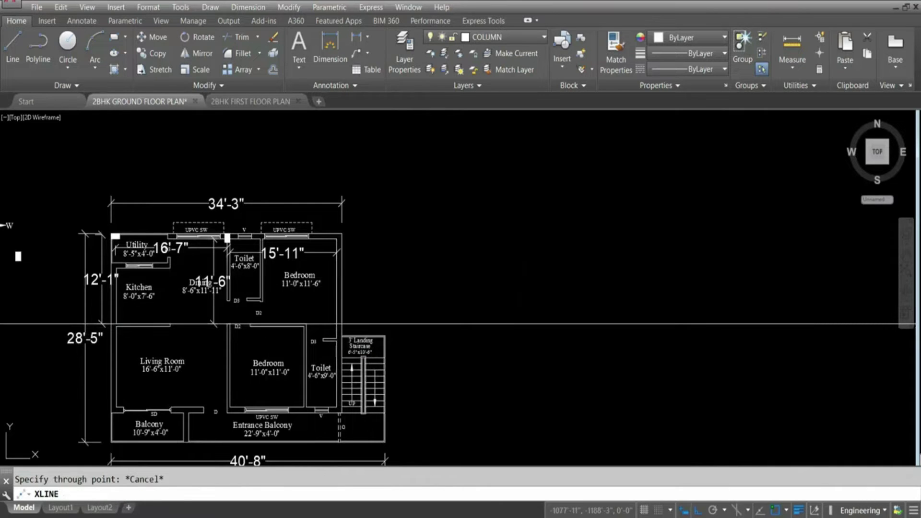
- Add a vertical linear dimension from the upper bedroom's inner outer-wall corner to the construction line, placed outside the west wall
scroll(355, 326, up, 2)
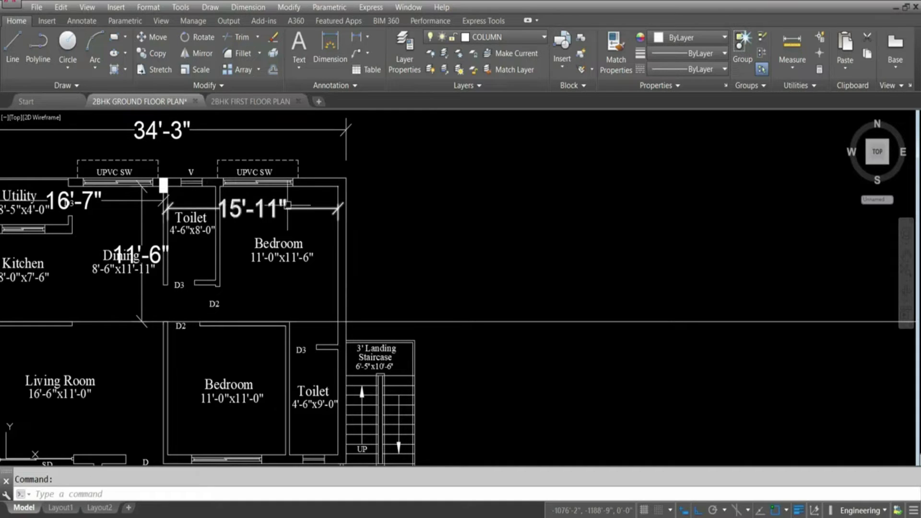
click(361, 43)
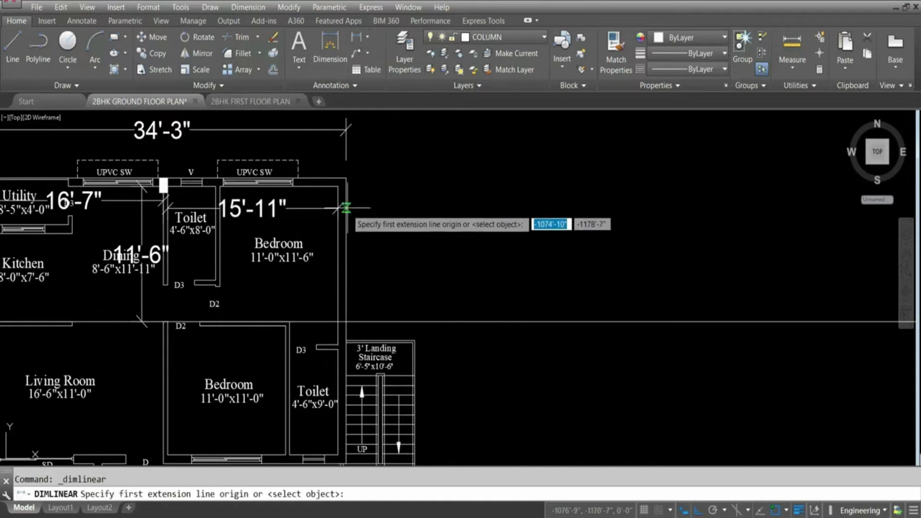
click(338, 189)
click(337, 321)
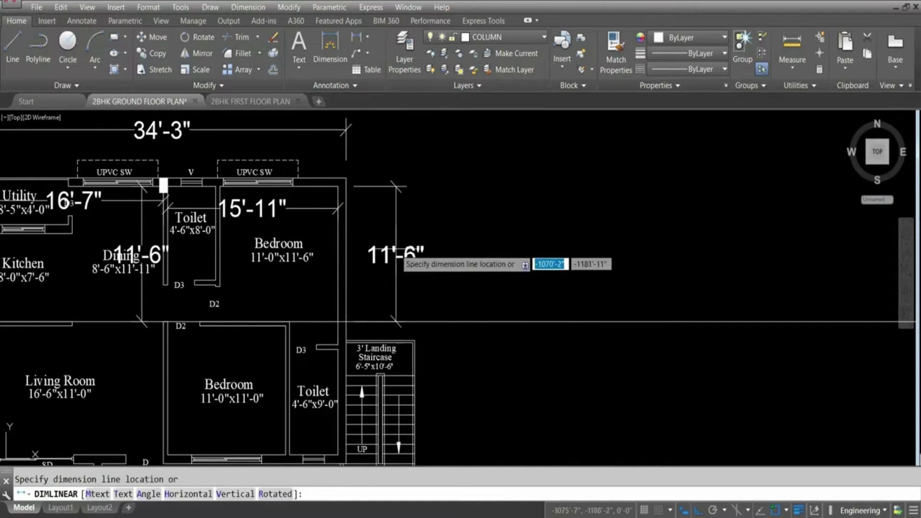
click(380, 257)
scroll(513, 282, down, 2)
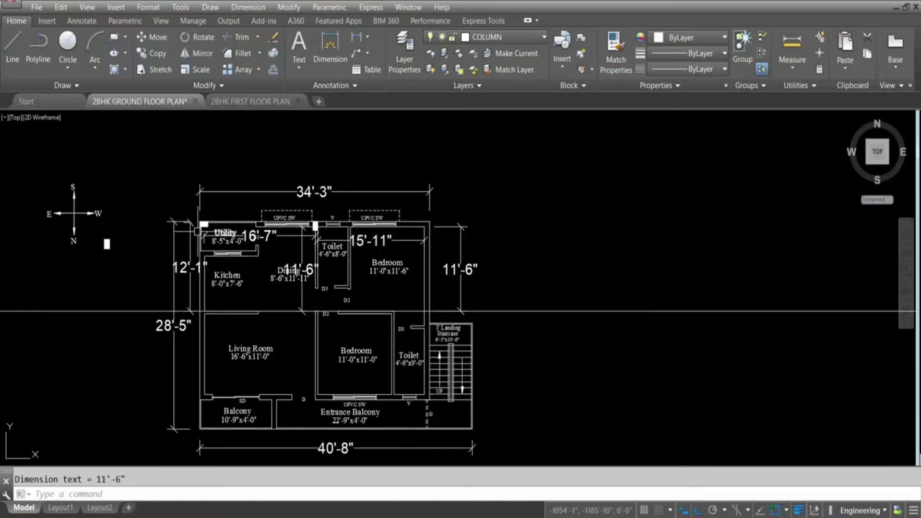
- Copy the column at the utility corner to the upper bedroom's outer corner, matching its outer corner to the wall corner
scroll(196, 231, up, 1)
scroll(268, 245, up, 3)
click(268, 246)
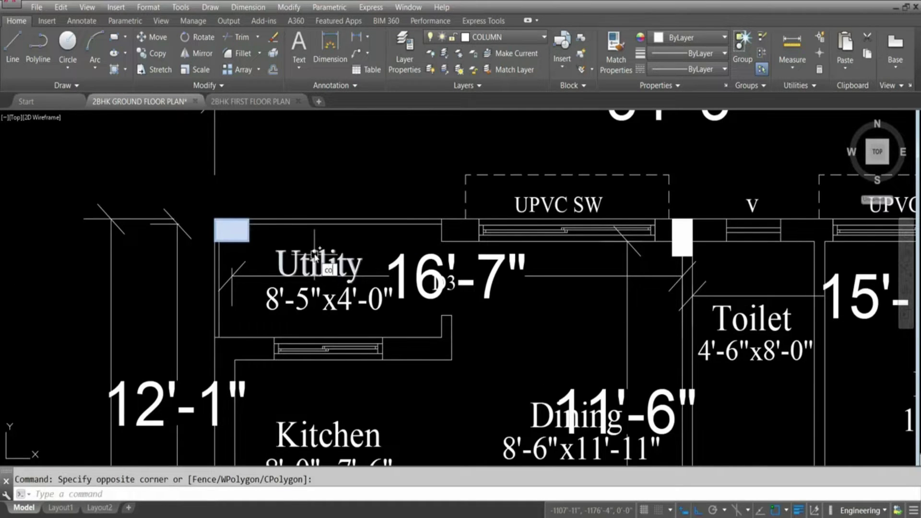
key(Return)
scroll(255, 220, up, 2)
click(248, 219)
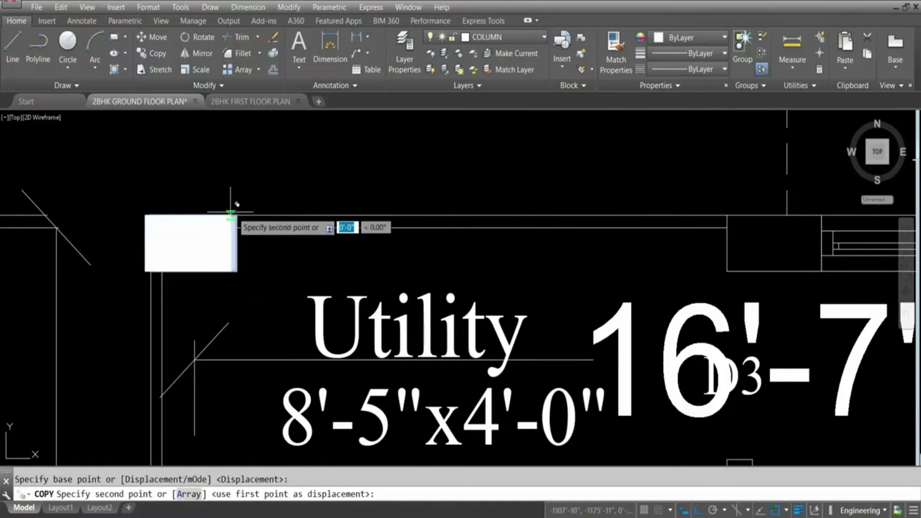
scroll(201, 225, down, 5)
scroll(323, 218, up, 4)
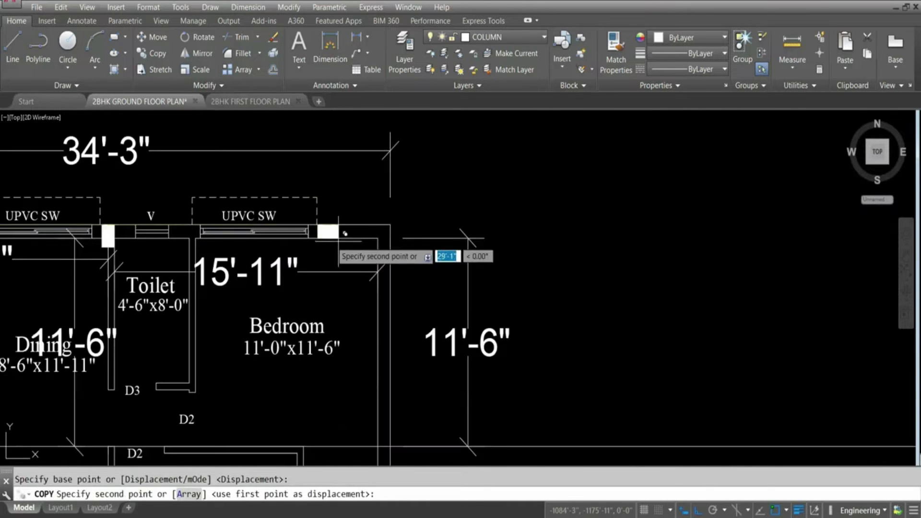
click(390, 225)
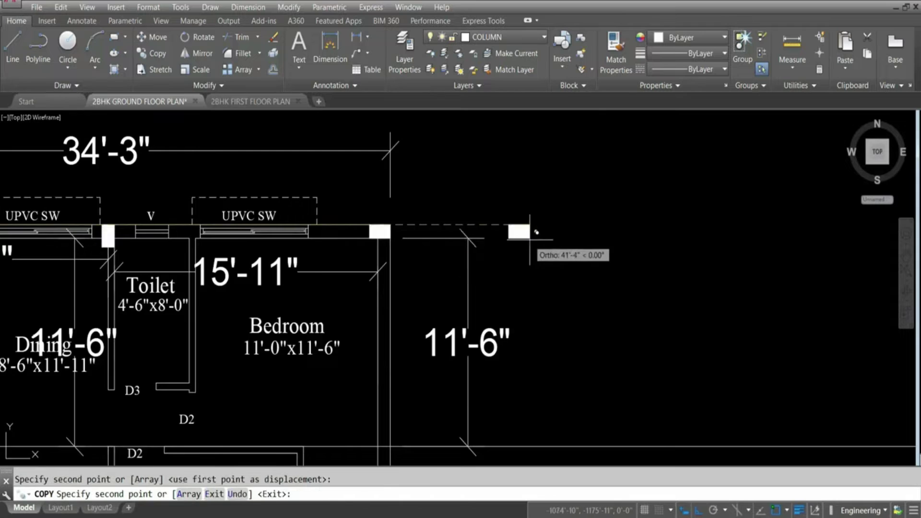
key(Escape)
- Erase the two horizontal span dimensions inside the plan, across utility and dining and across toilet and bedroom
scroll(530, 232, down, 5)
scroll(408, 235, up, 3)
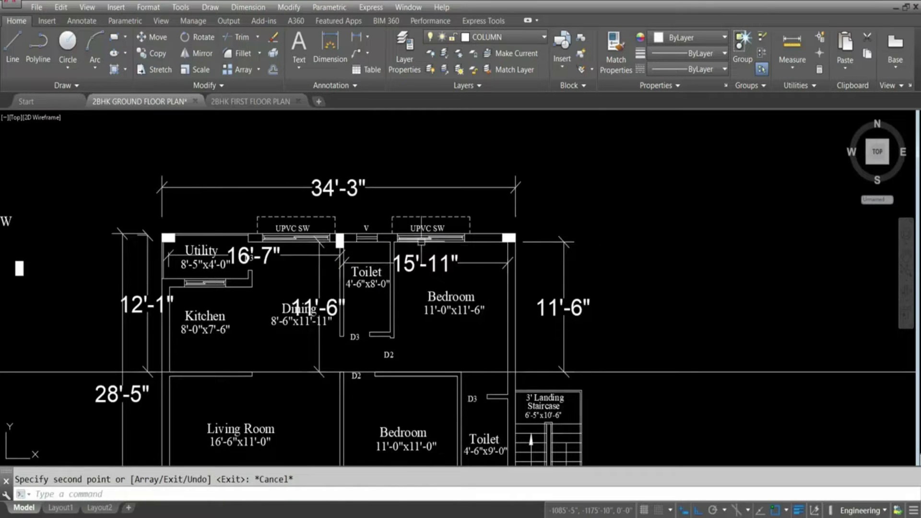
scroll(496, 239, down, 2)
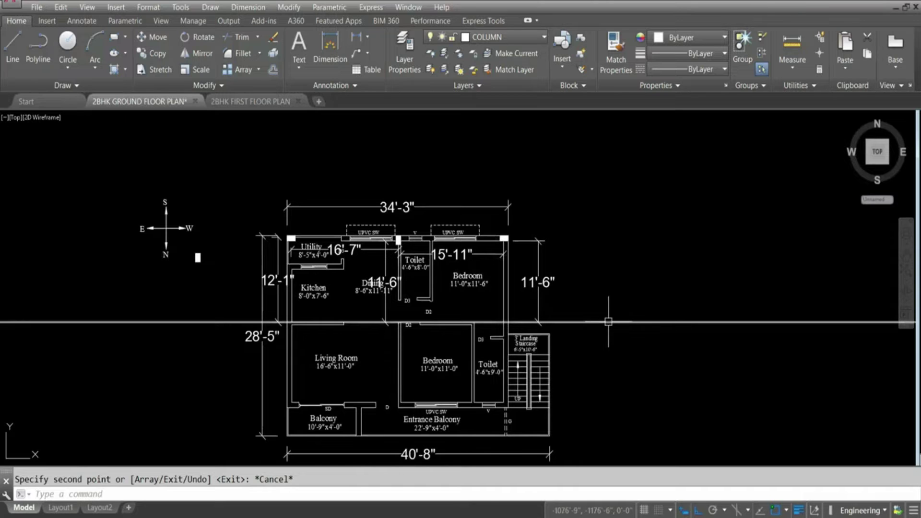
click(356, 37)
scroll(358, 237, up, 2)
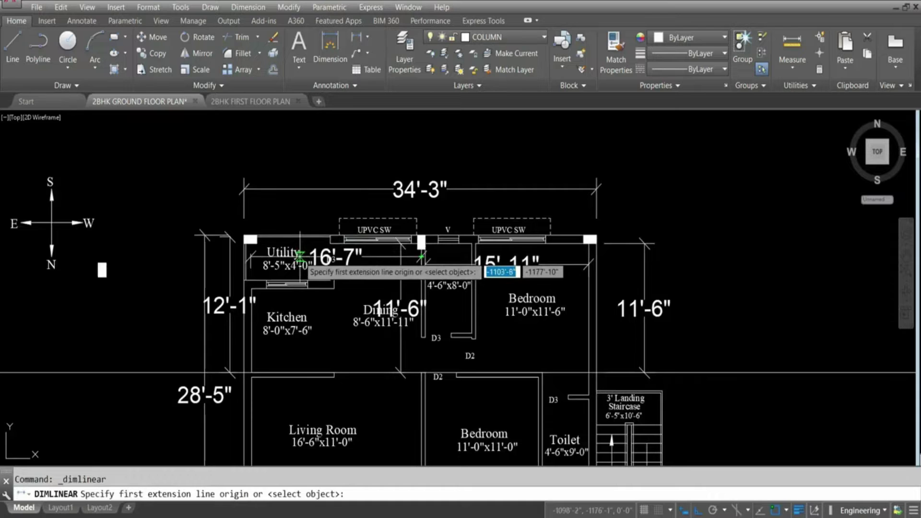
key(Escape)
click(386, 257)
click(547, 264)
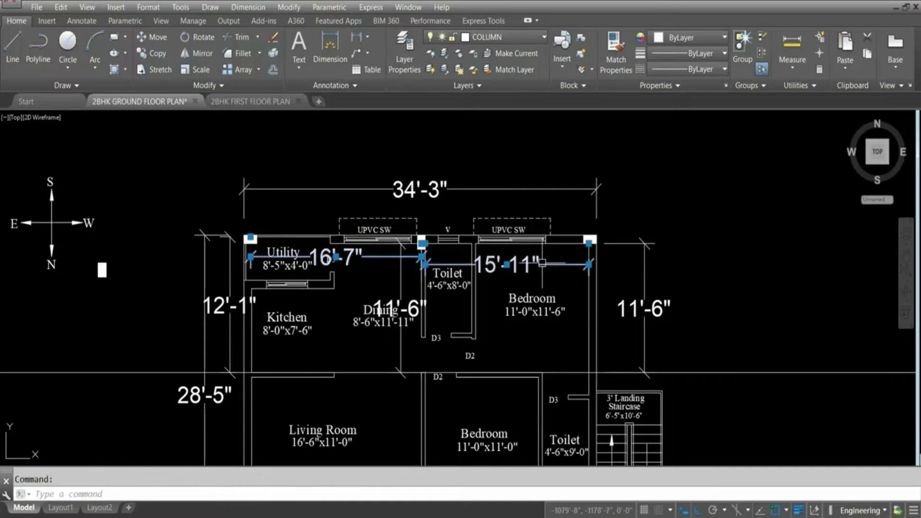
key(Delete)
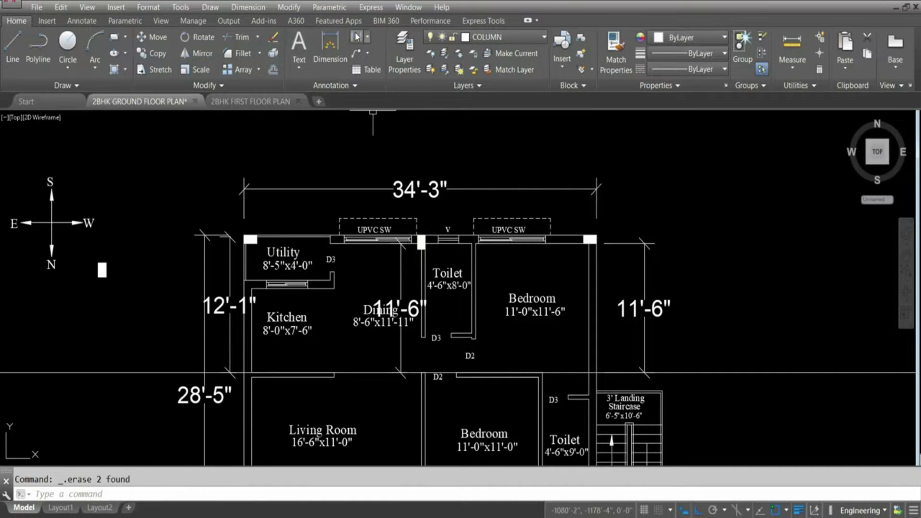
- Dimension the clear span between the utility corner column and the dining and toilet wall column, placed outside the wall
click(356, 37)
scroll(230, 237, up, 4)
click(246, 236)
scroll(416, 243, down, 4)
scroll(415, 243, up, 4)
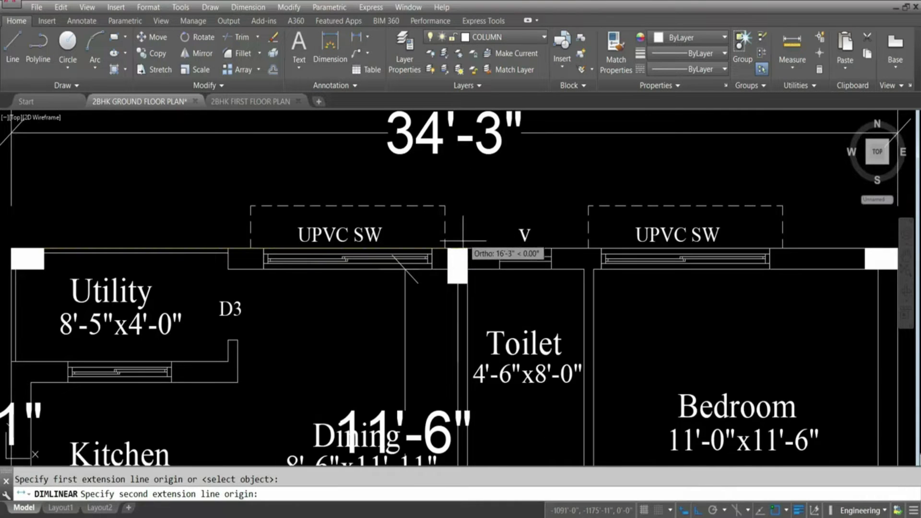
scroll(448, 259, up, 3)
scroll(448, 257, down, 3)
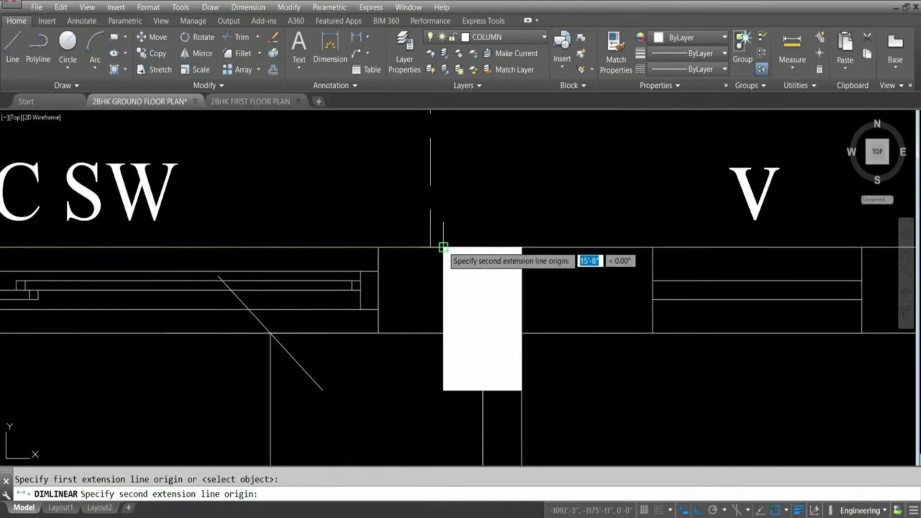
click(445, 248)
scroll(432, 240, down, 4)
click(415, 227)
- Dimension the clear span between the dining and toilet wall column and the bedroom corner column, placed outside the wall
key(Return)
scroll(487, 279, up, 3)
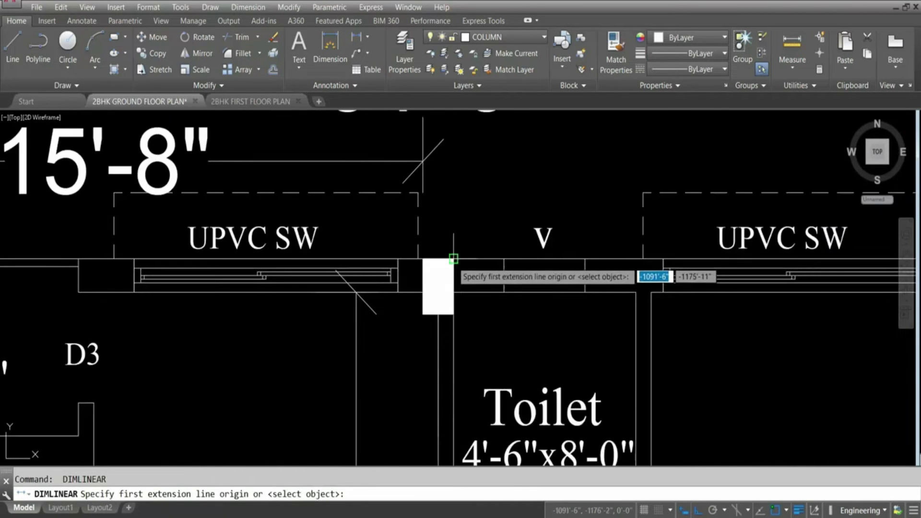
click(452, 267)
scroll(452, 268, down, 3)
click(646, 267)
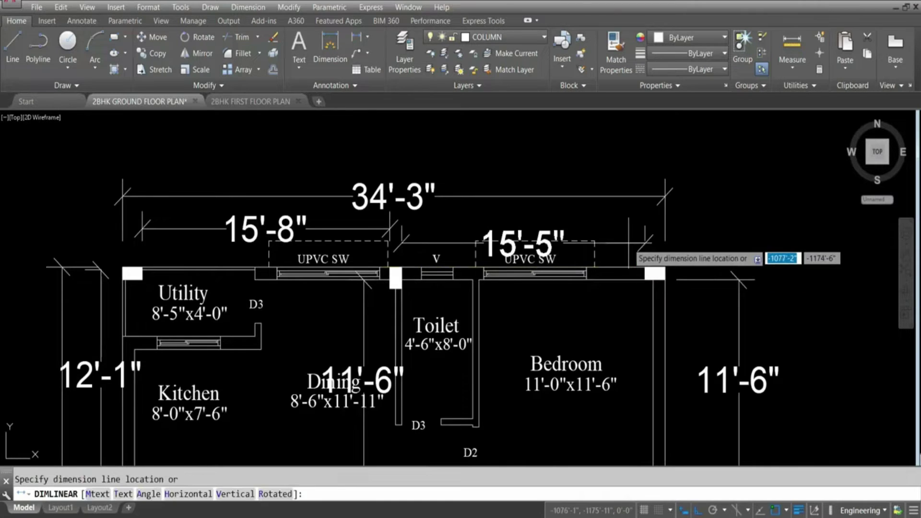
click(627, 235)
scroll(524, 194, down, 3)
scroll(524, 194, down, 2)
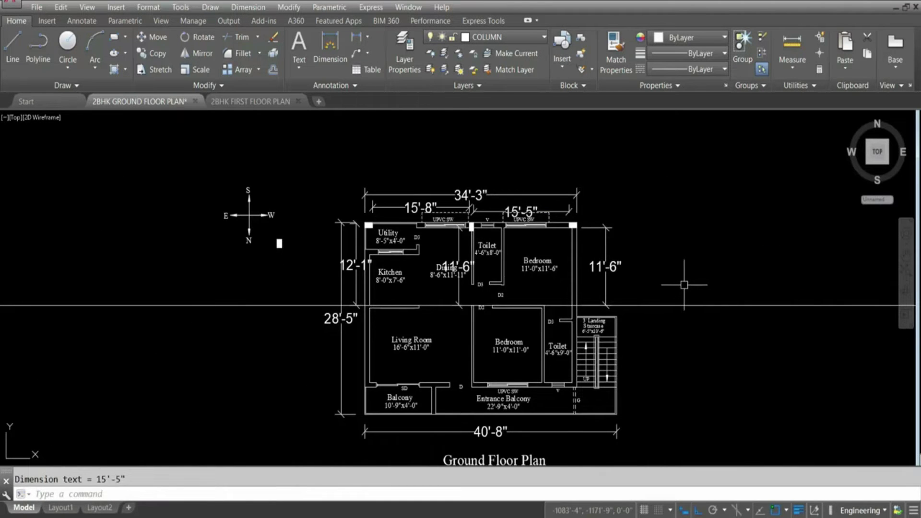
- Erase the horizontal construction line along the kitchen and living room wall, and undo the erasure
scroll(456, 238, up, 2)
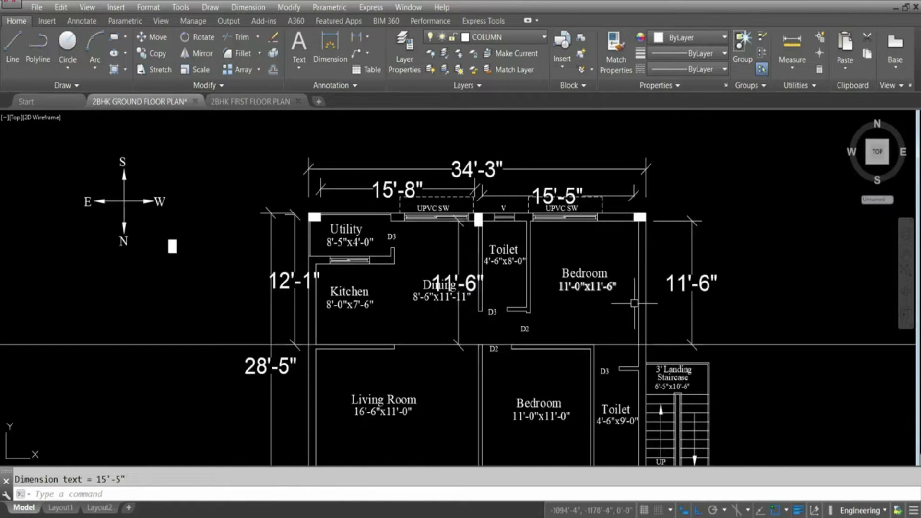
scroll(370, 186, down, 2)
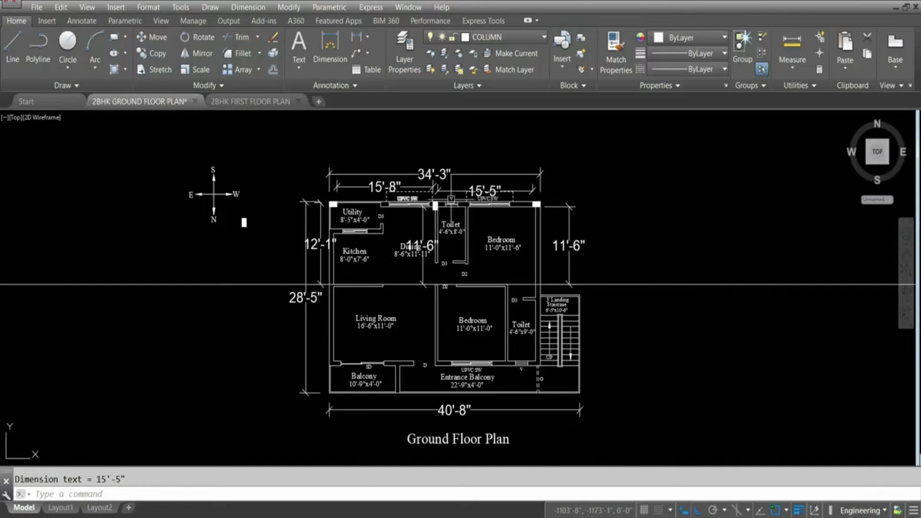
scroll(423, 285, up, 2)
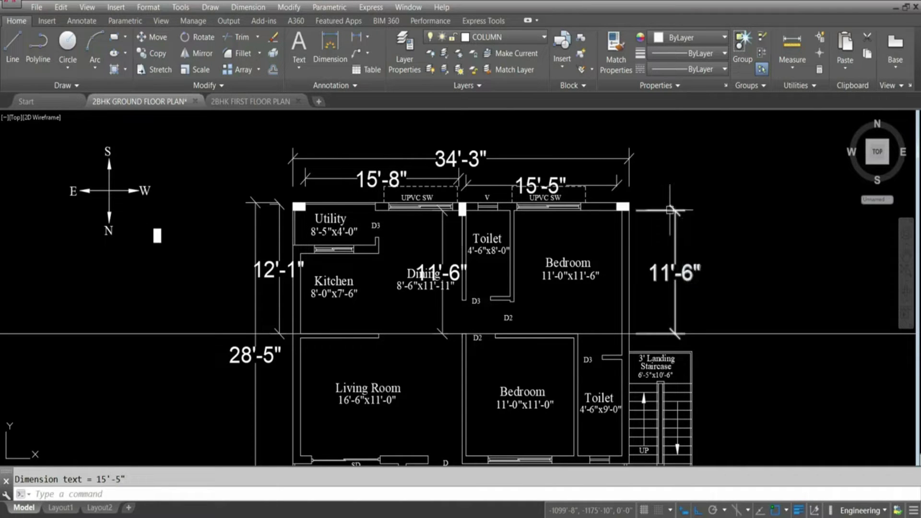
scroll(478, 155, down, 2)
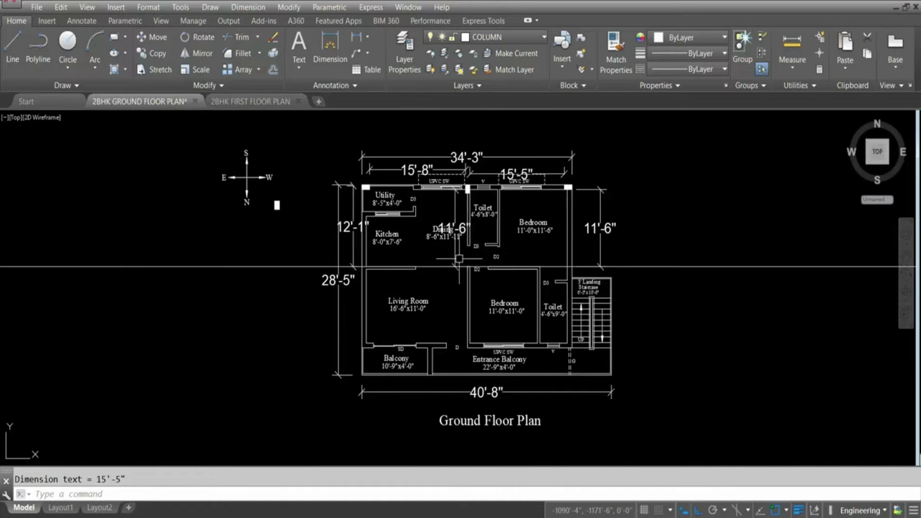
scroll(357, 271, up, 4)
scroll(357, 273, down, 2)
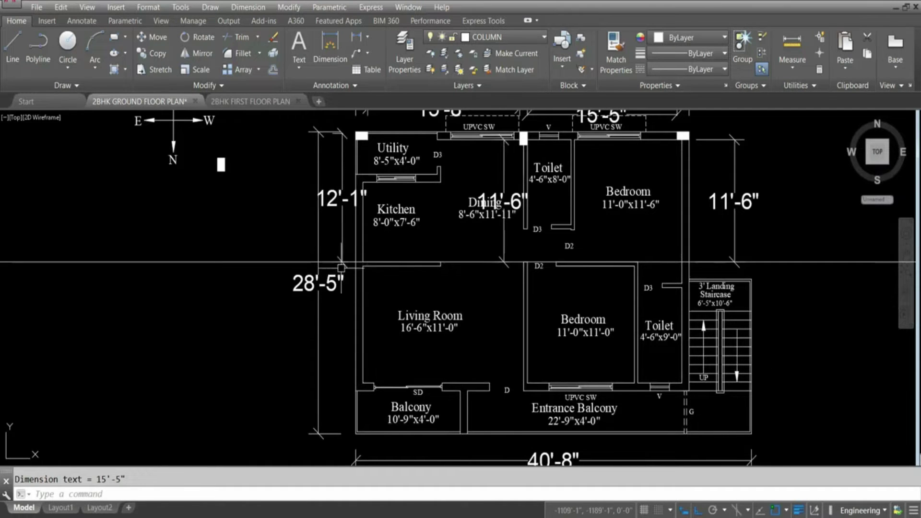
click(468, 262)
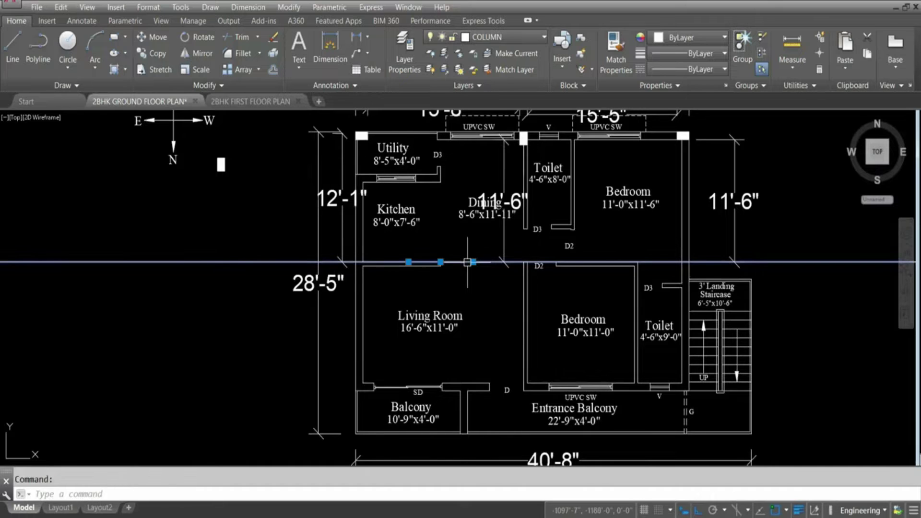
key(Delete)
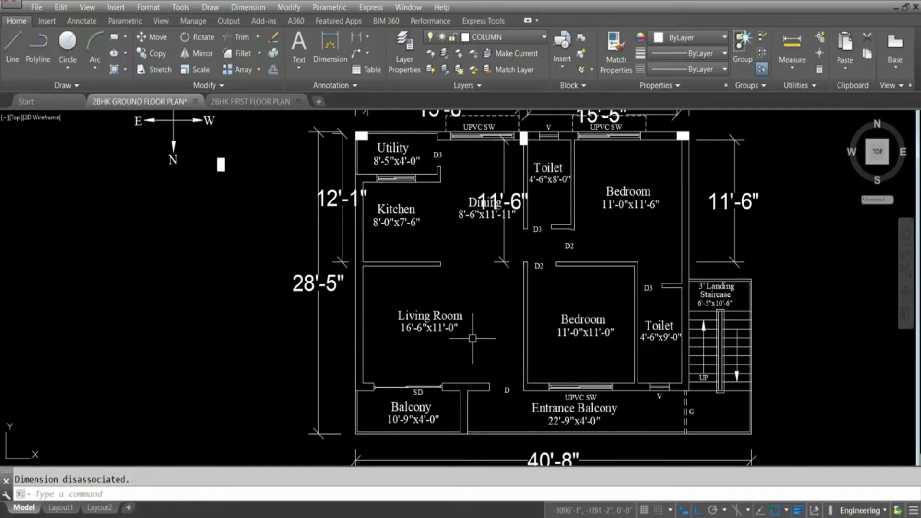
scroll(433, 329, down, 2)
scroll(406, 257, up, 2)
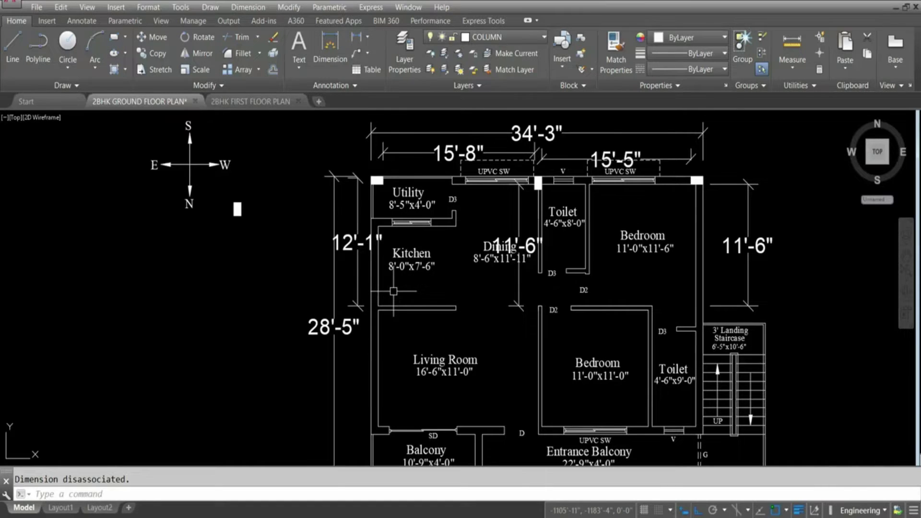
key(ctrl+z)
key(ctrl+z)
- Erase the vertical dimension beside the outer wall of the utility and kitchen
click(357, 37)
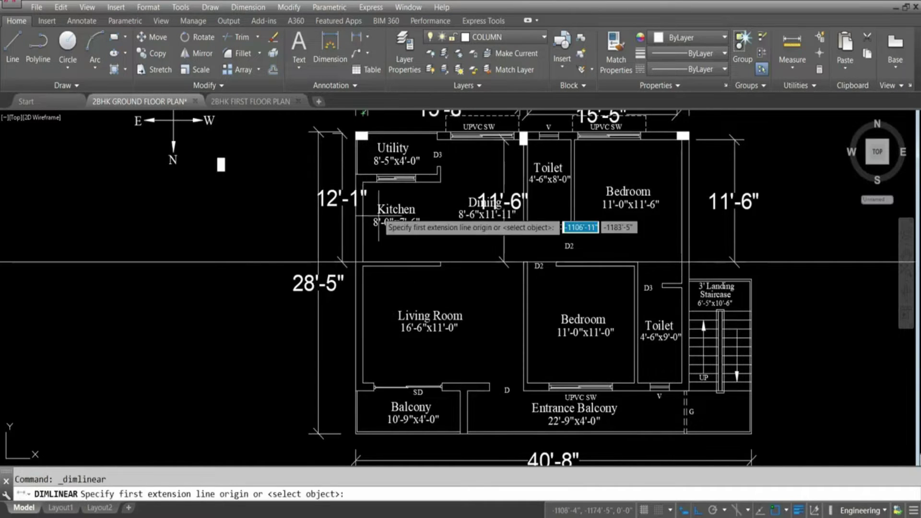
key(Escape)
click(342, 198)
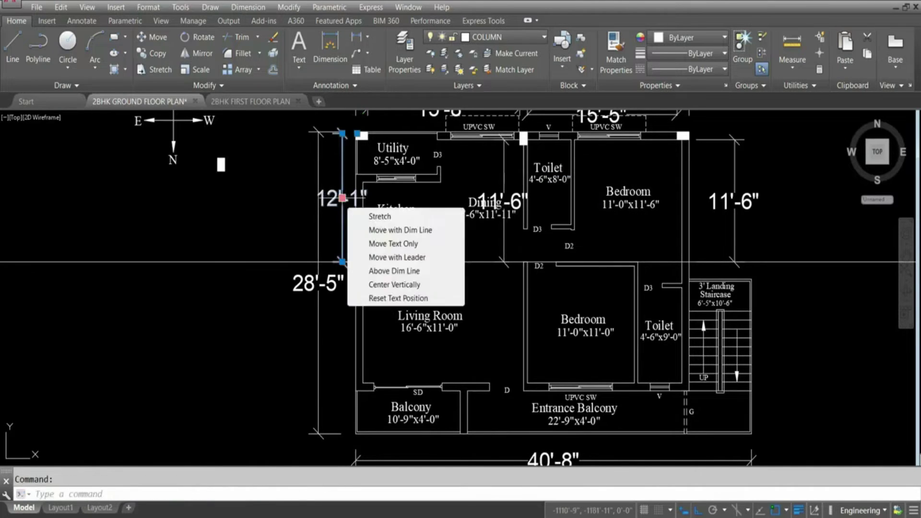
key(Delete)
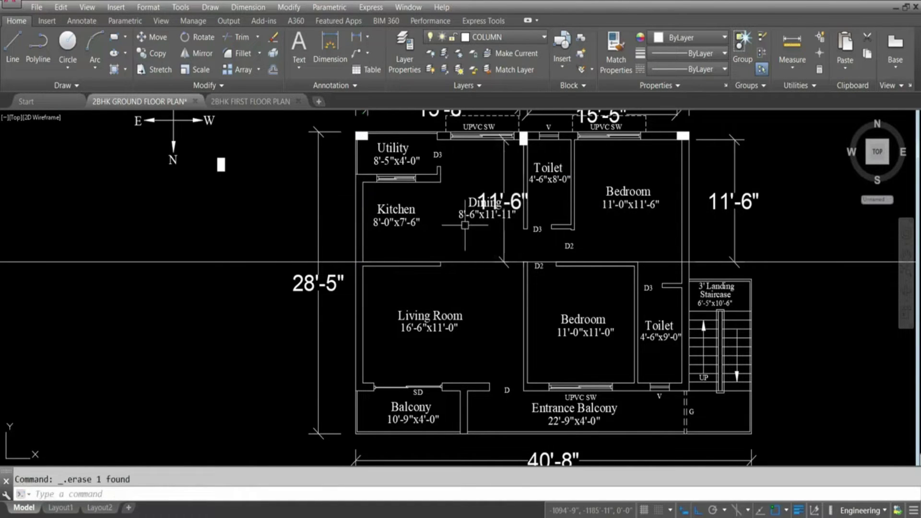
- Dimension the vertical span from the utility corner column to the construction line along the kitchen and living room wall, placed outside the plan
click(355, 37)
scroll(360, 141, up, 2)
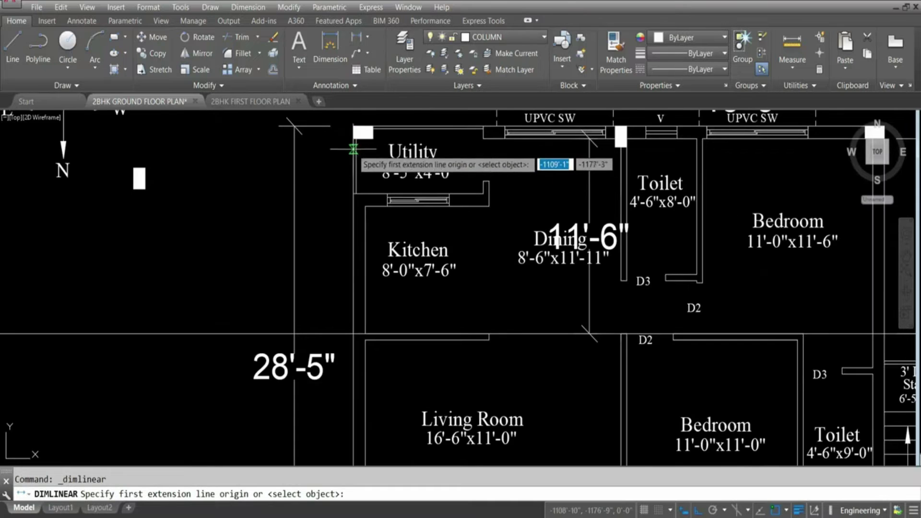
click(353, 139)
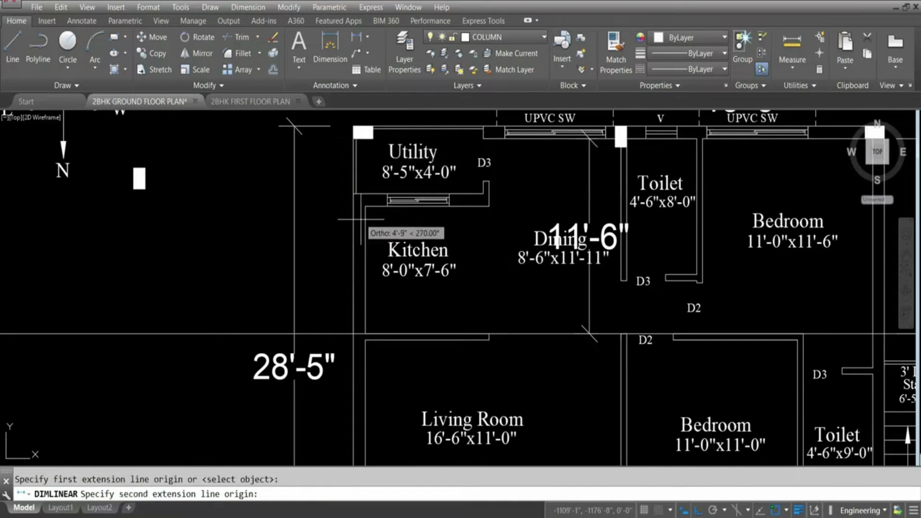
click(354, 332)
click(270, 264)
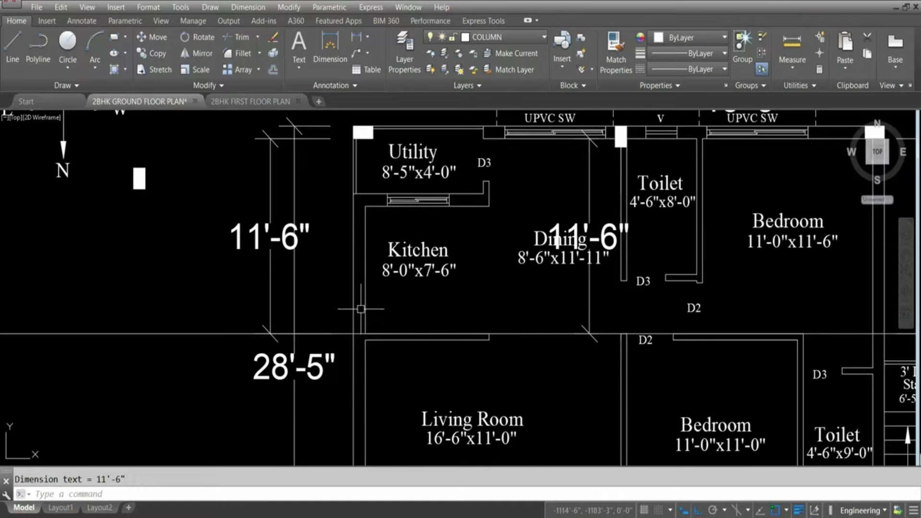
scroll(361, 309, down, 4)
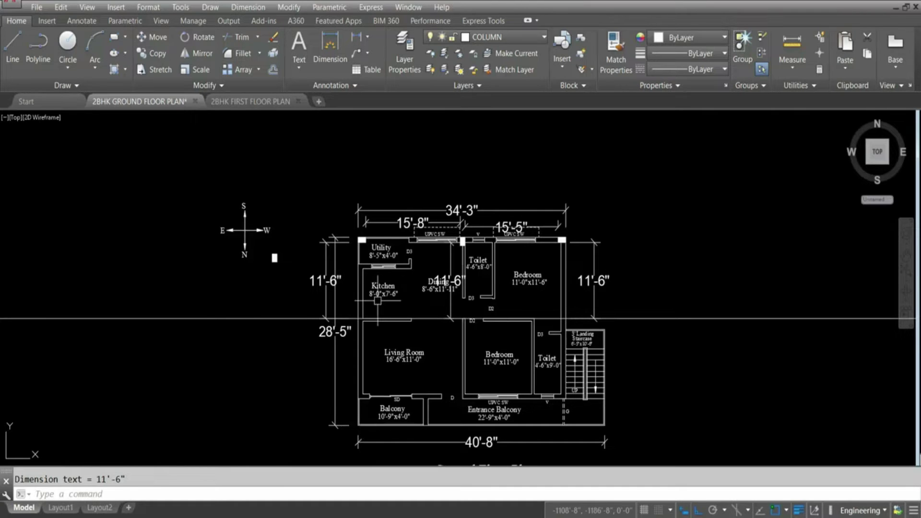
- Dimension the vertical span from the balcony's outer corner to the kitchen and living room wall, placed outside the living room
key(Return)
scroll(367, 442, up, 6)
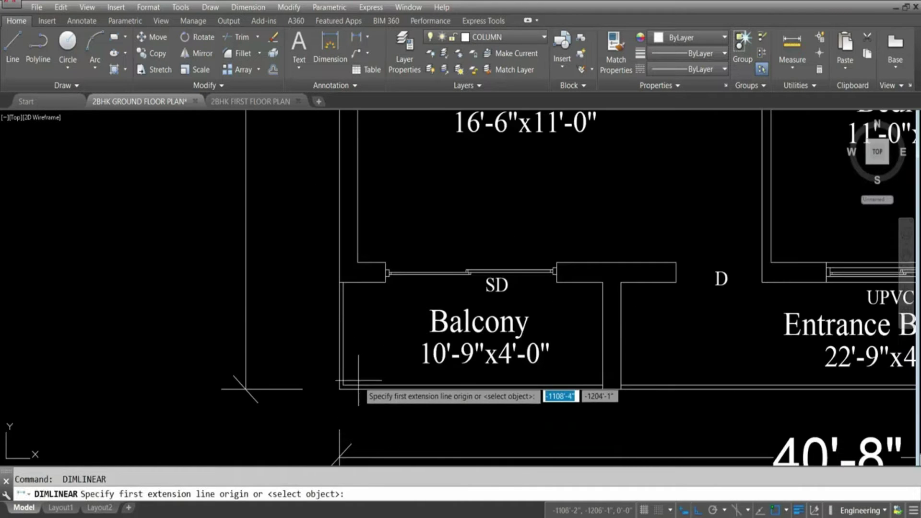
click(344, 381)
scroll(355, 379, down, 4)
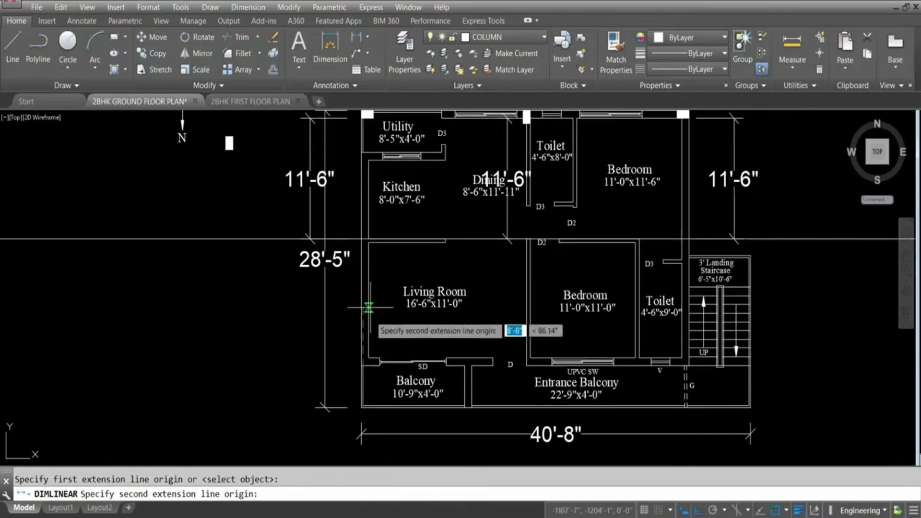
scroll(368, 265, up, 2)
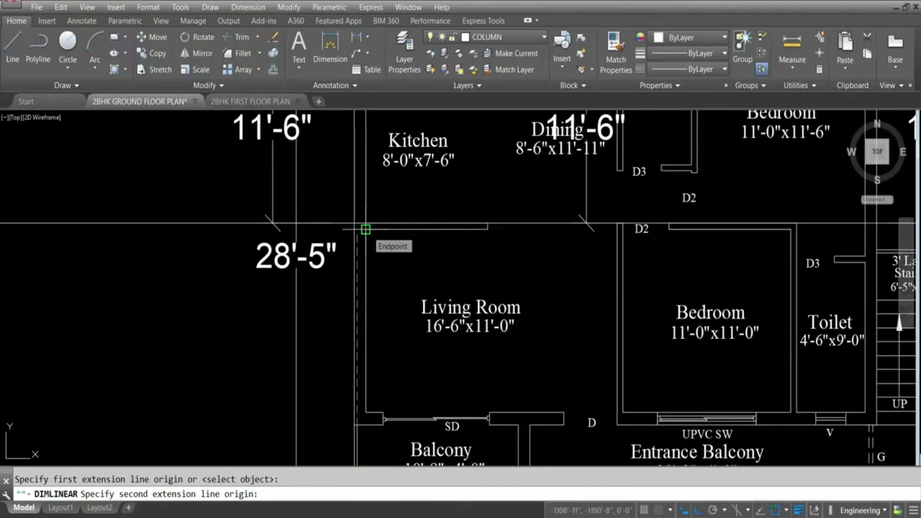
scroll(366, 229, down, 3)
scroll(370, 251, down, 2)
scroll(372, 251, up, 4)
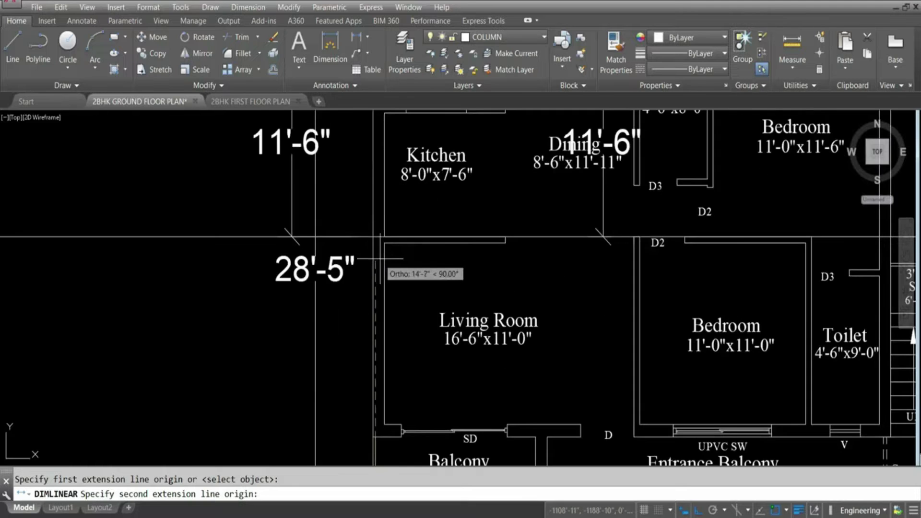
click(384, 243)
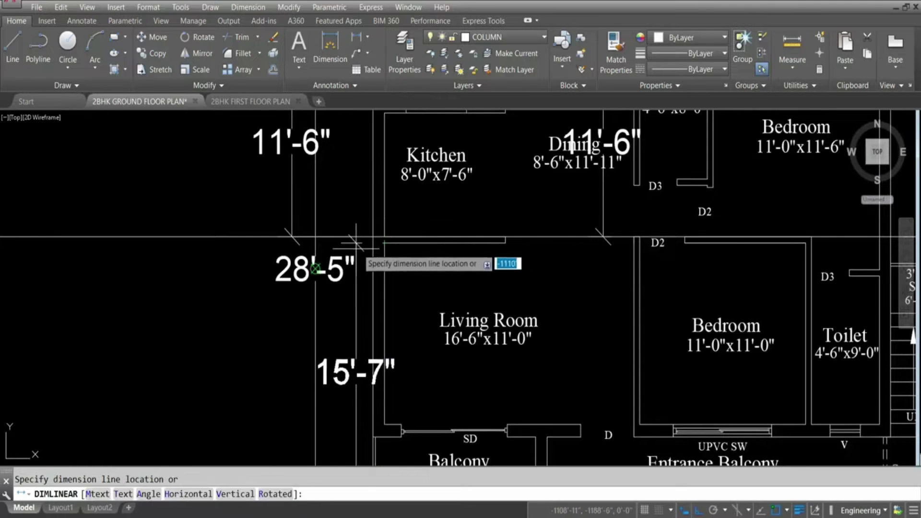
click(348, 315)
scroll(372, 316, down, 3)
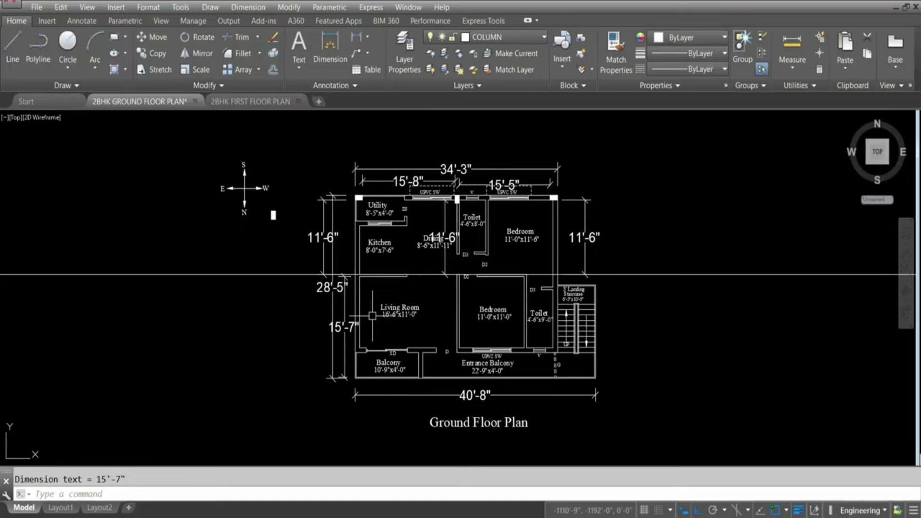
- Dimension the living room's horizontal width between the outer wall and the bedroom wall, placed just inside the room
click(346, 329)
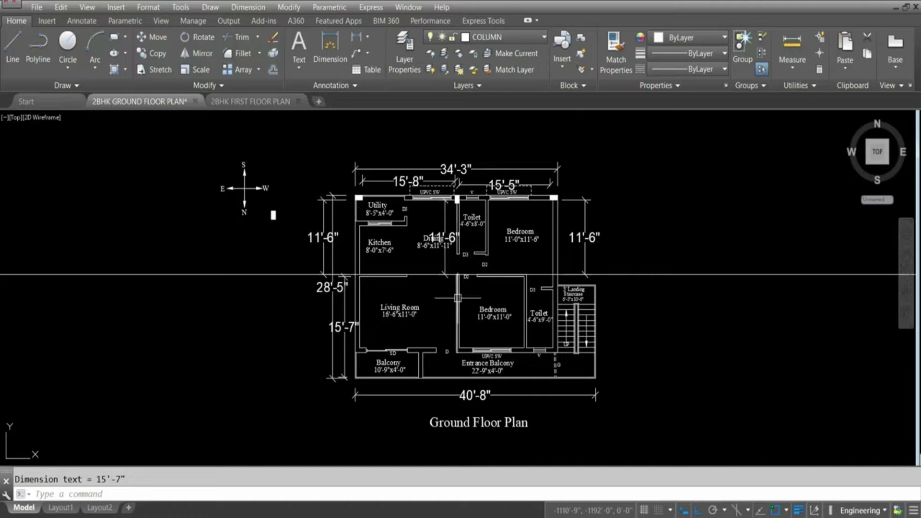
key(Return)
scroll(379, 282, up, 4)
click(329, 270)
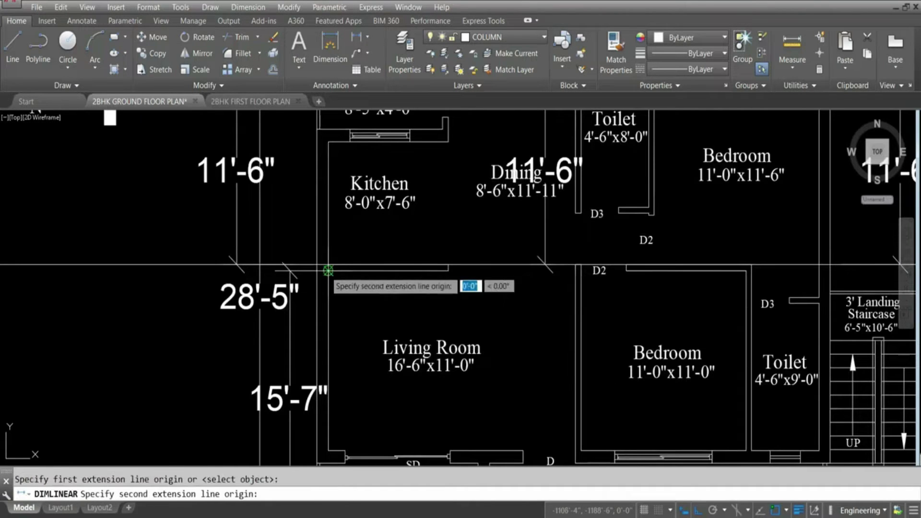
click(575, 271)
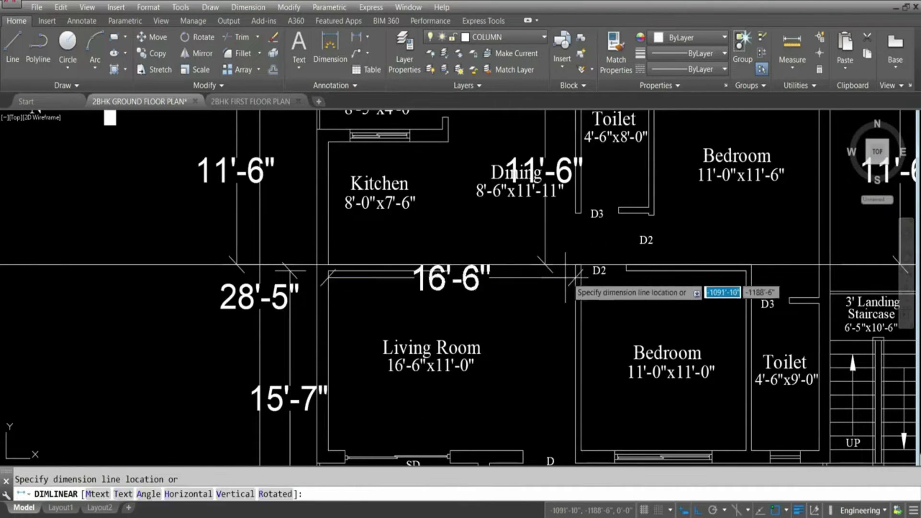
click(430, 297)
scroll(487, 304, down, 3)
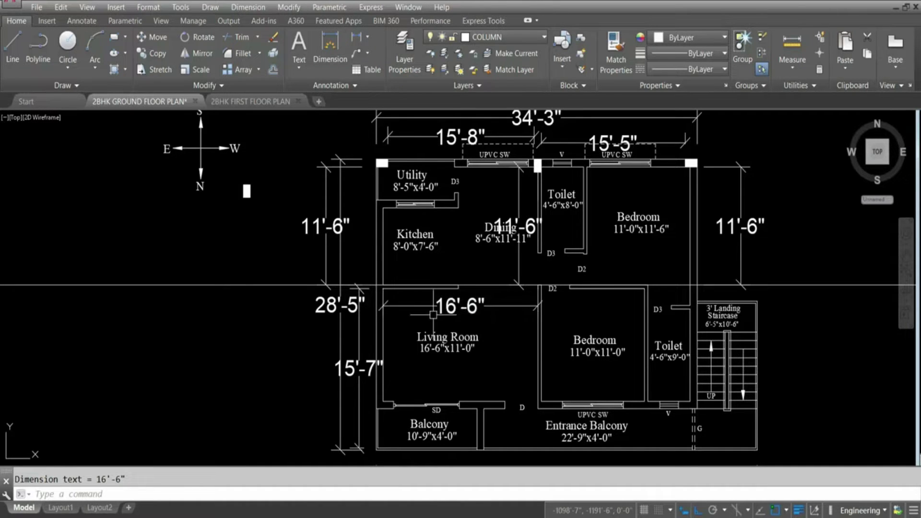
- Copy the utility corner column to the outer wall where the construction line along the kitchen and living room wall crosses it
scroll(384, 163, up, 5)
click(404, 184)
click(397, 171)
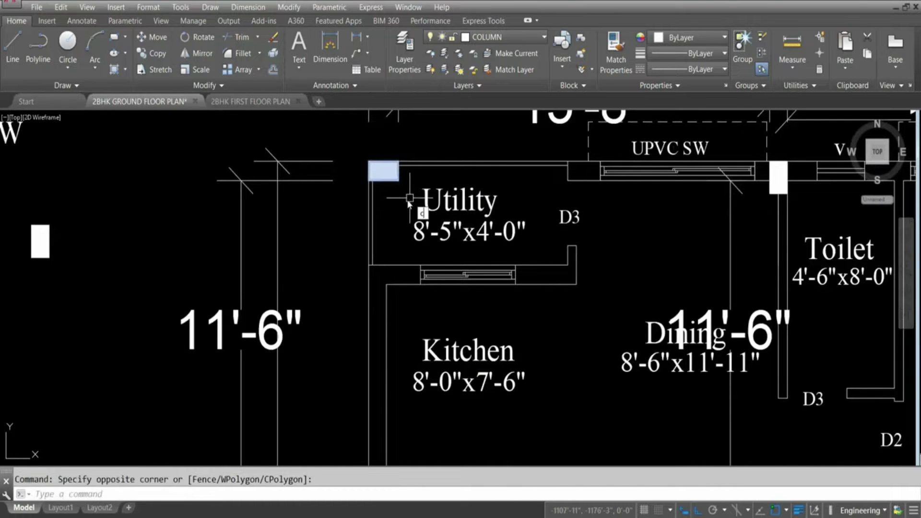
text(co)
key(Return)
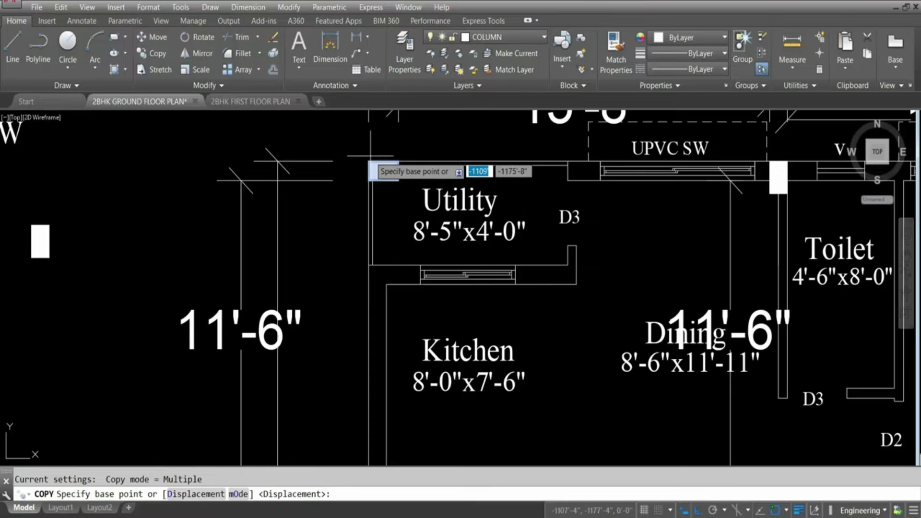
click(371, 163)
scroll(408, 170, down, 5)
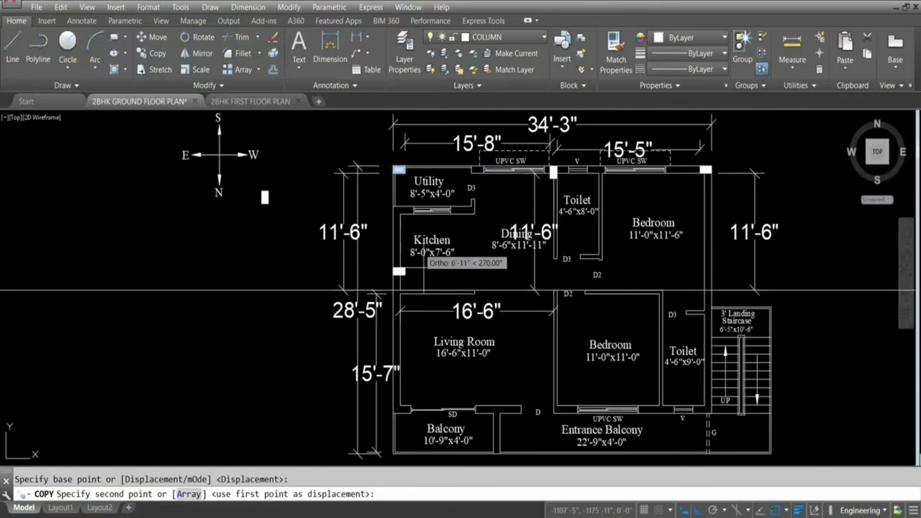
scroll(403, 297, up, 5)
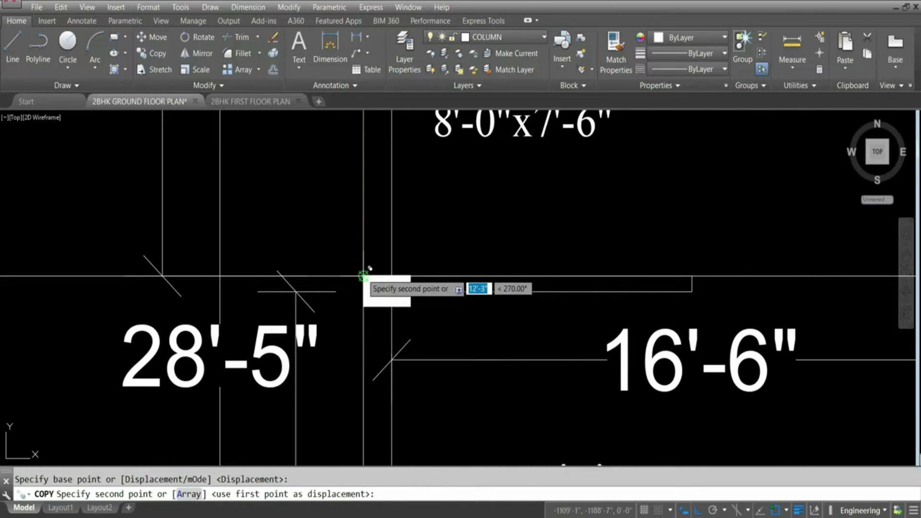
click(369, 269)
scroll(531, 312, down, 2)
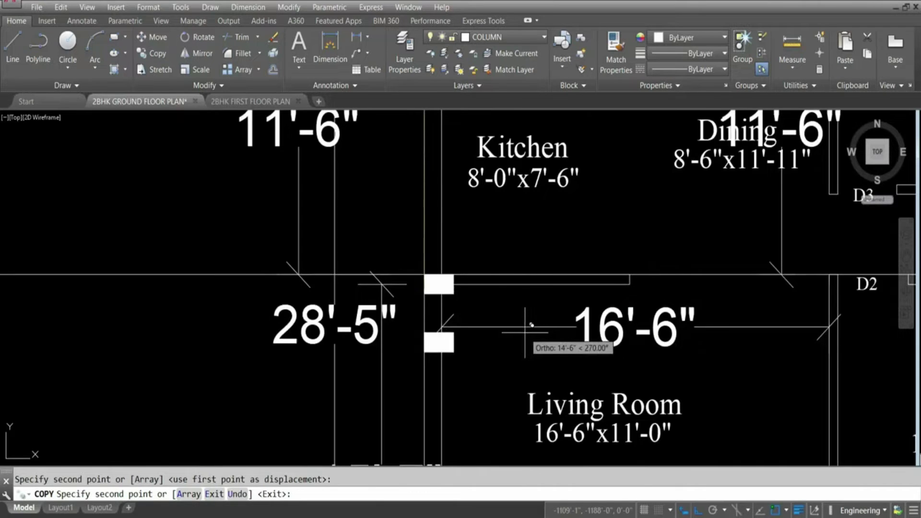
key(Escape)
- Erase the two partial vertical dimensions outside the kitchen and living room, keeping the overall one
scroll(524, 332, down, 4)
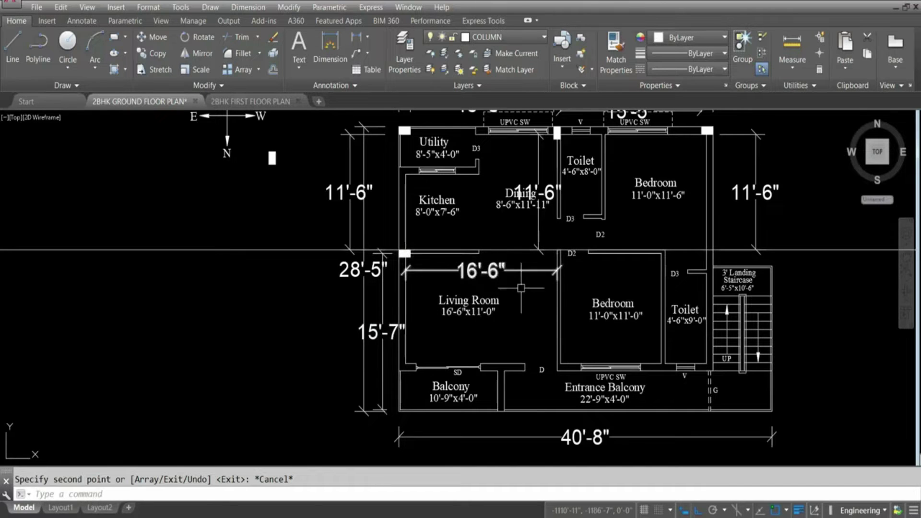
click(383, 335)
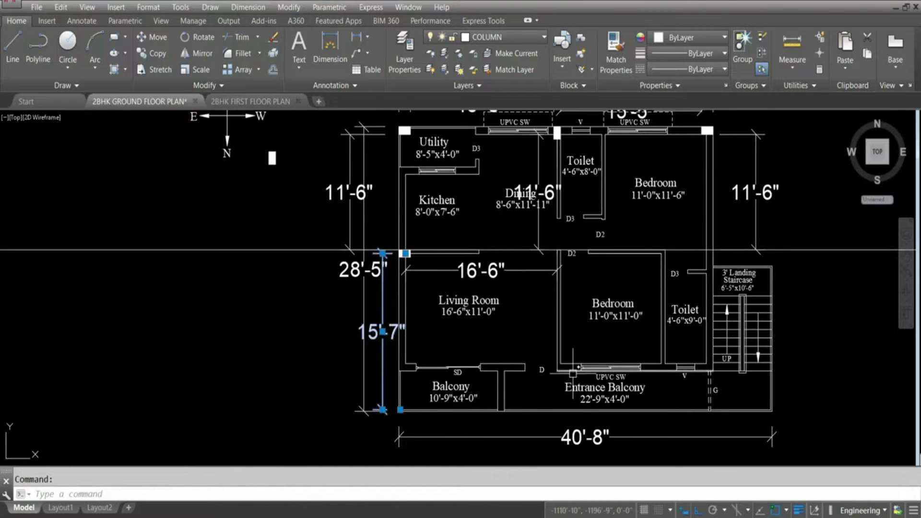
key(Delete)
click(342, 192)
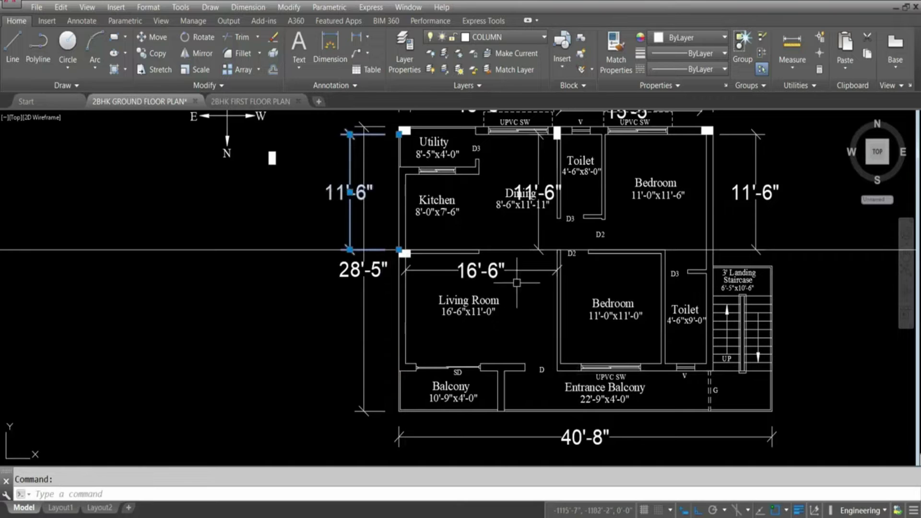
key(Delete)
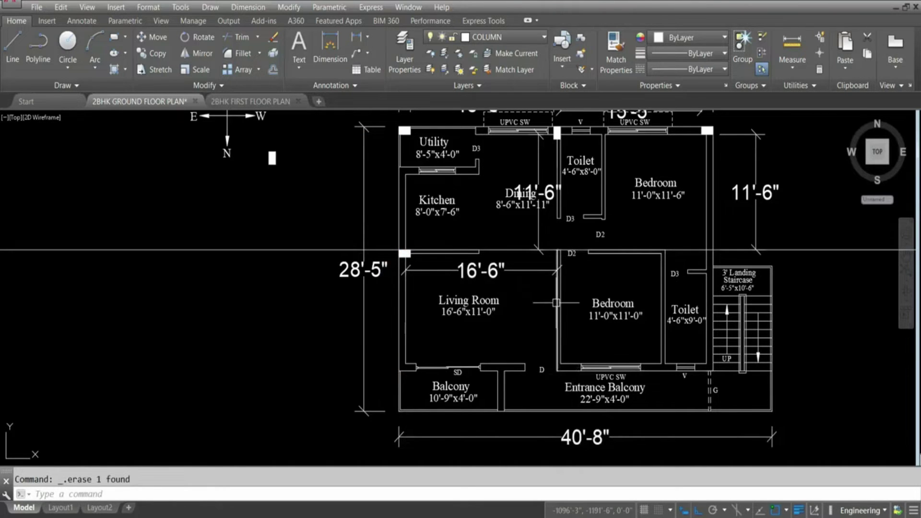
- Save the ground floor plan drawing
middle_drag(540, 293, 477, 289)
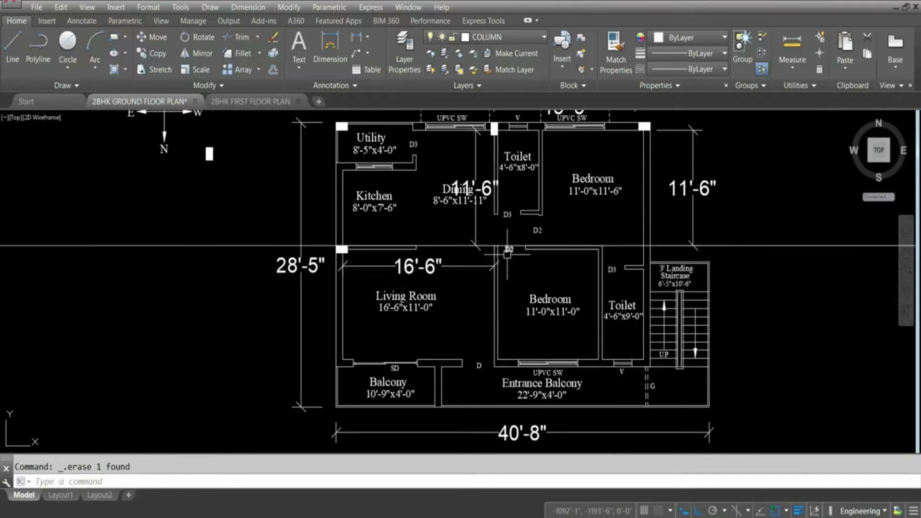
scroll(509, 247, down, 2)
key(ctrl+s)
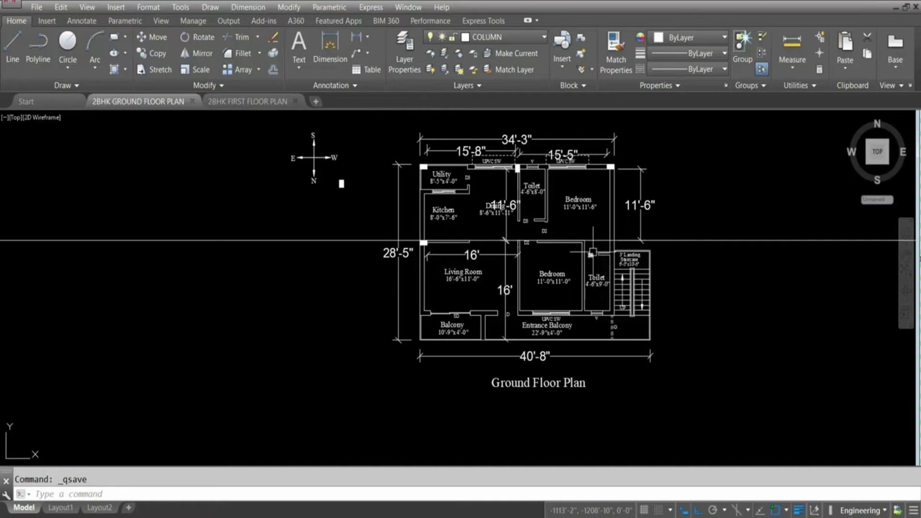
- Dimension the horizontal span from the living room and bedroom wall to the toilet's outer wall, placed inside the lower bedroom
scroll(597, 252, up, 2)
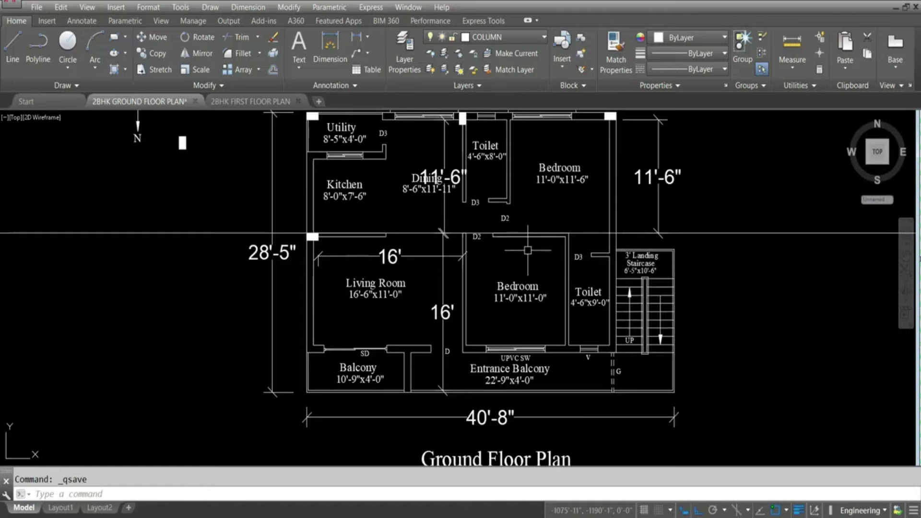
click(353, 36)
scroll(463, 239, up, 2)
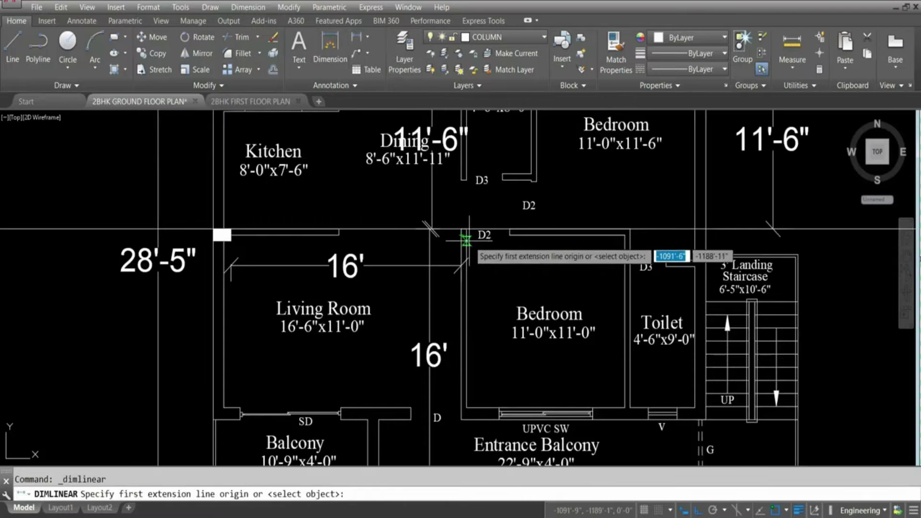
click(463, 232)
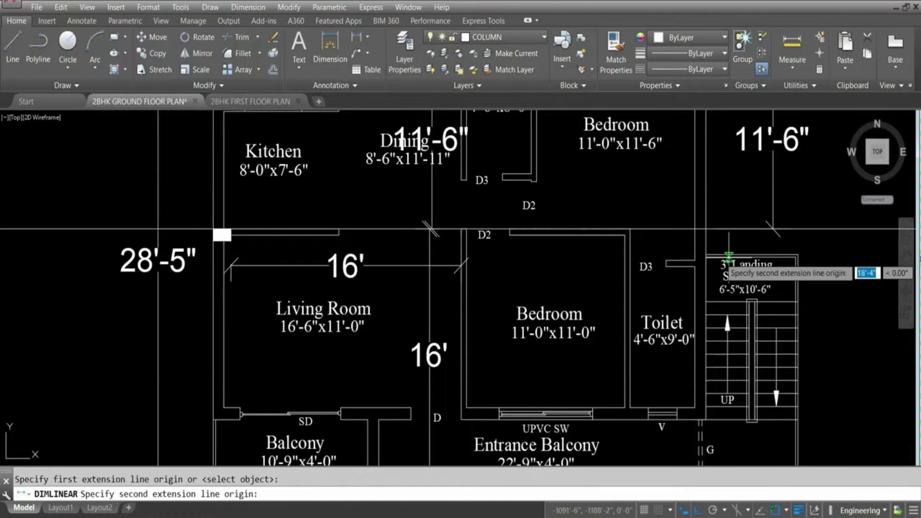
click(695, 235)
click(600, 256)
scroll(540, 279, down, 2)
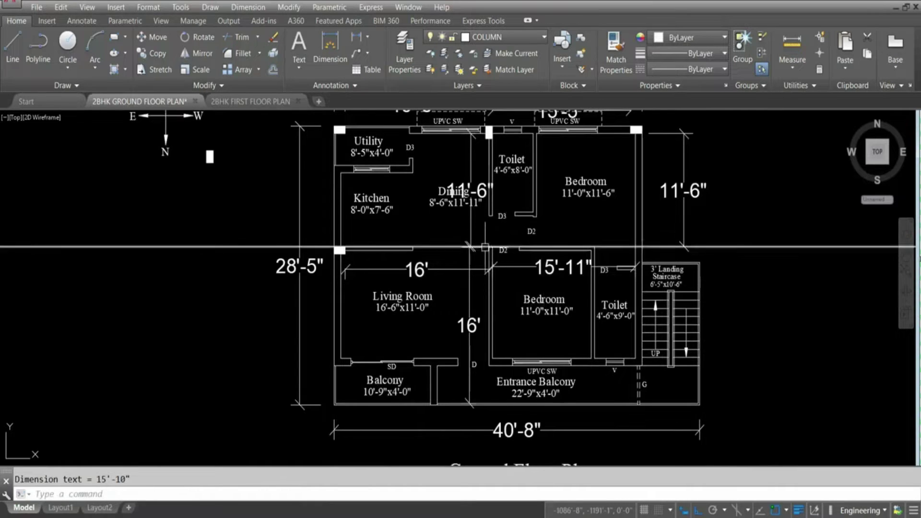
- Copy the column at the dining and toilet wall to the living room and bedroom wall where the horizontal construction line crosses it
scroll(482, 247, down, 2)
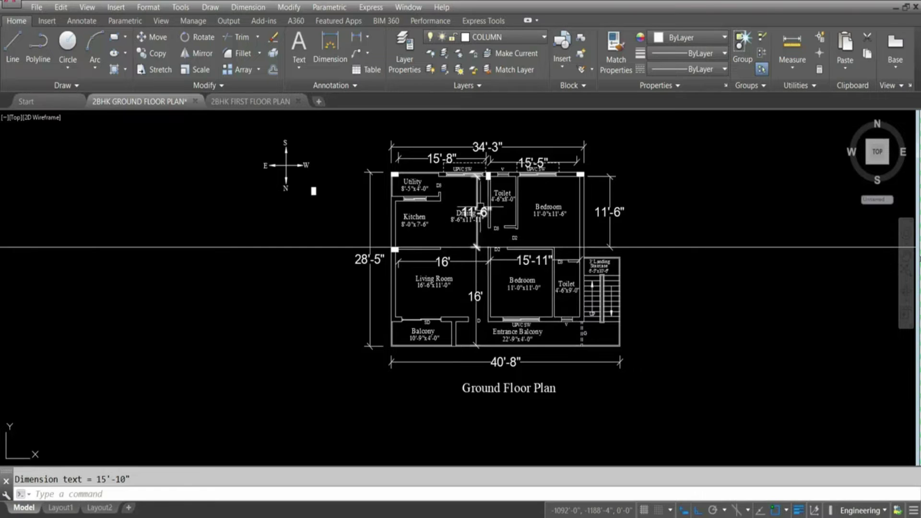
scroll(492, 181, up, 5)
scroll(492, 181, up, 4)
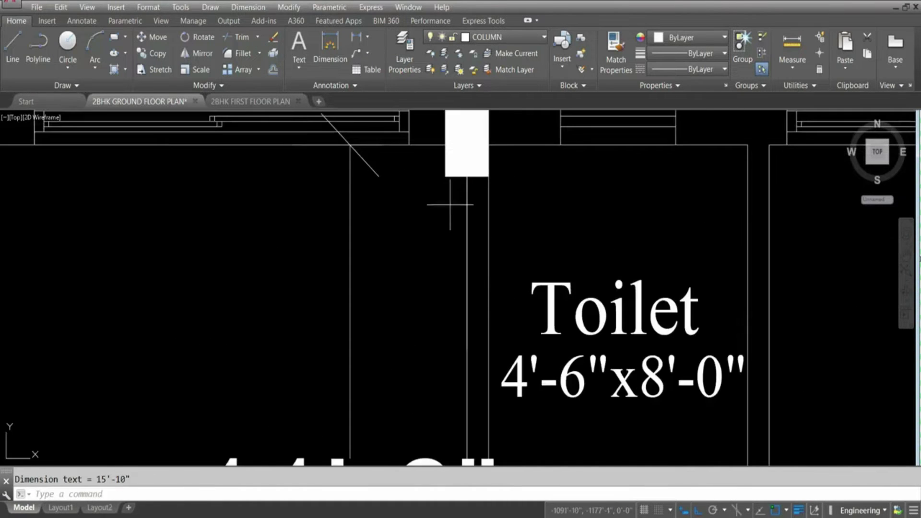
click(451, 204)
click(436, 169)
text(c)
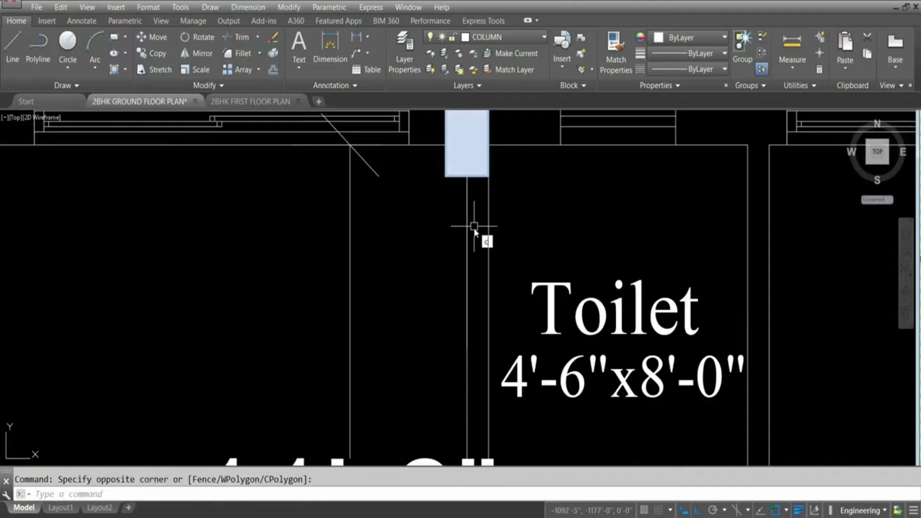
text(o)
key(Return)
scroll(474, 227, down, 5)
scroll(457, 196, up, 2)
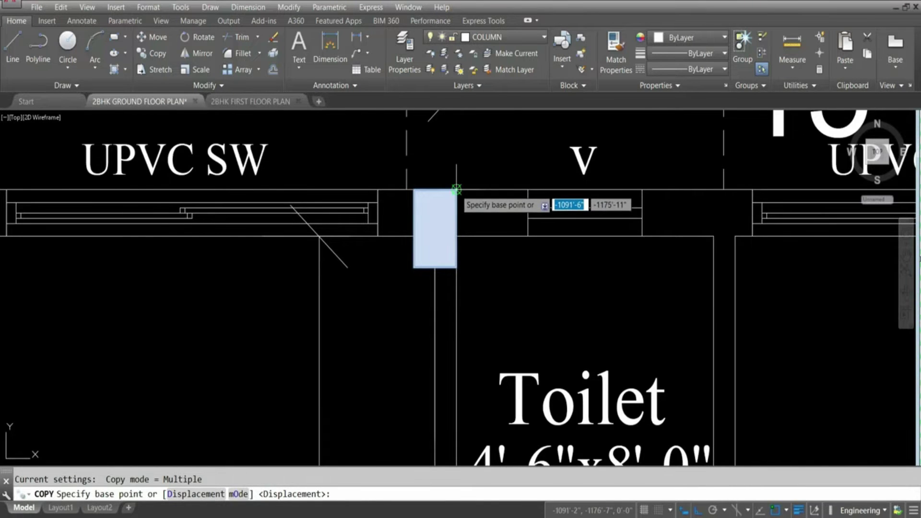
click(456, 196)
scroll(444, 144, down, 7)
scroll(446, 266, up, 4)
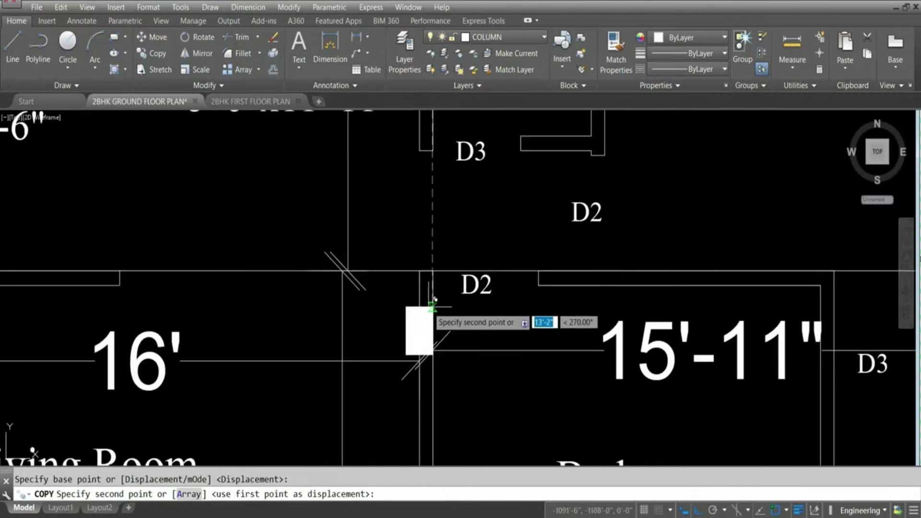
click(454, 263)
scroll(457, 263, down, 5)
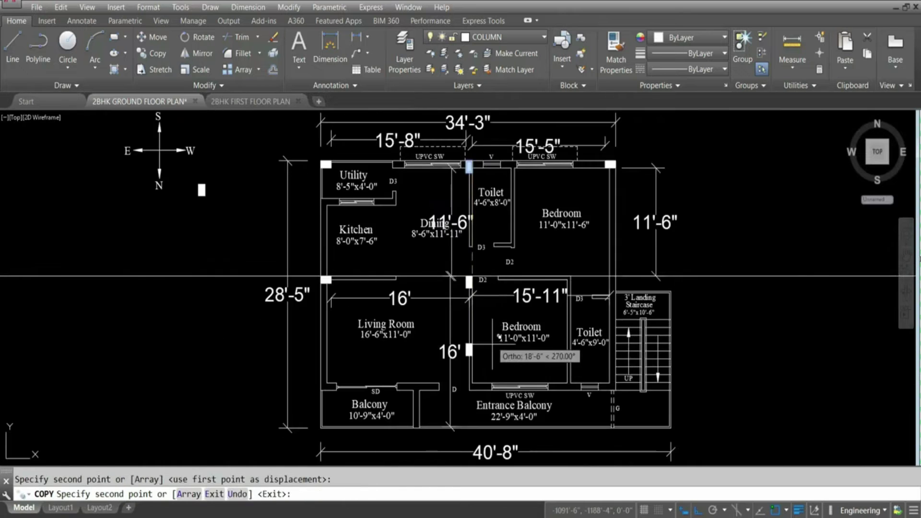
key(Escape)
scroll(469, 287, up, 5)
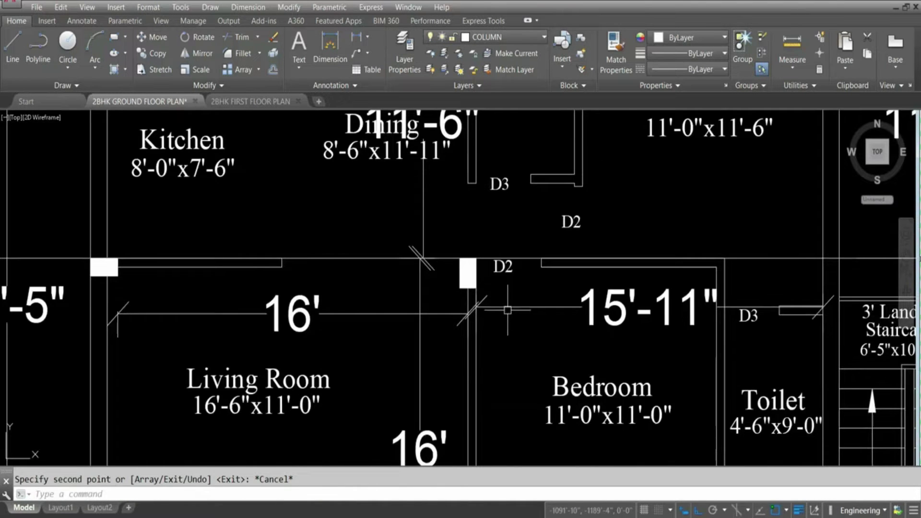
- Dimension the vertical span from the entrance balcony's outer edge at the gate to the horizontal construction line, placed inside the lower toilet
scroll(439, 221, down, 4)
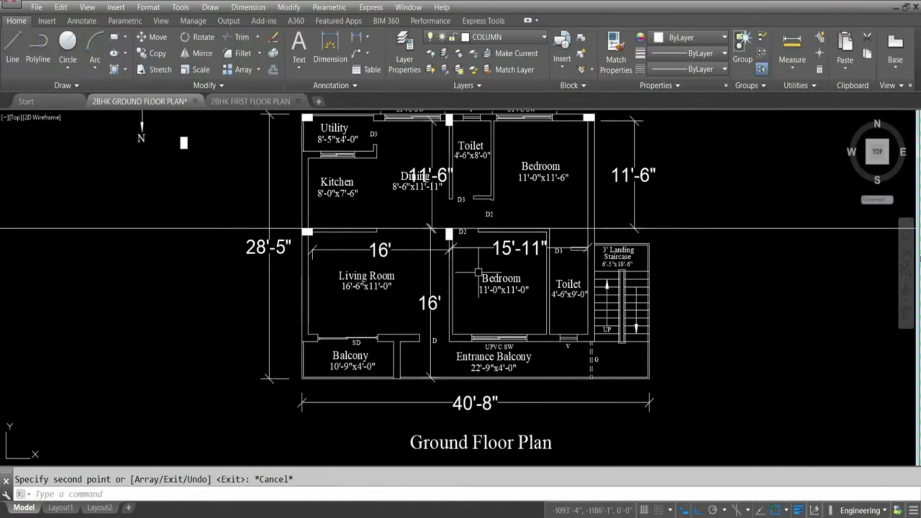
scroll(570, 257, down, 3)
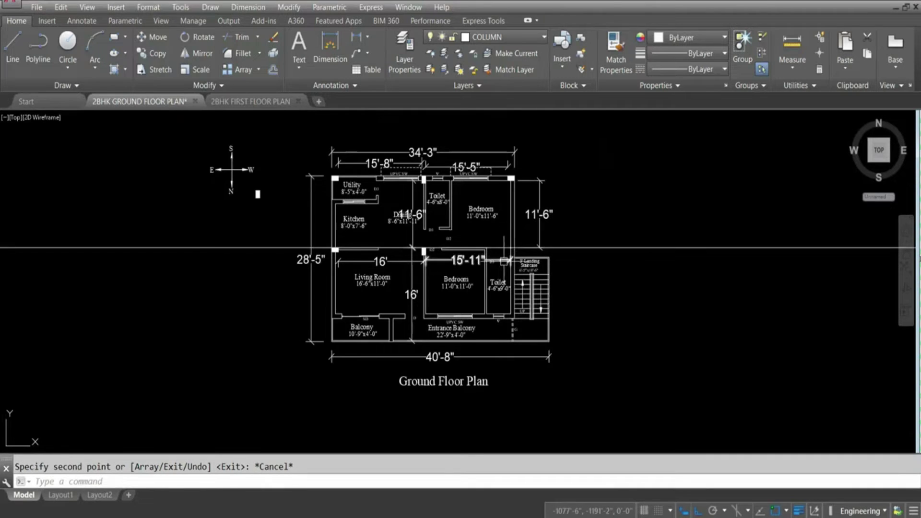
scroll(509, 256, up, 2)
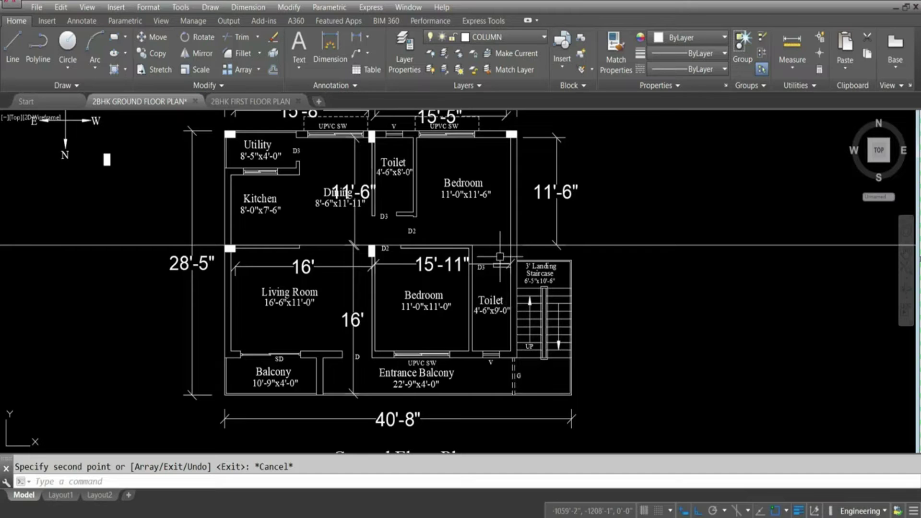
scroll(521, 241, up, 2)
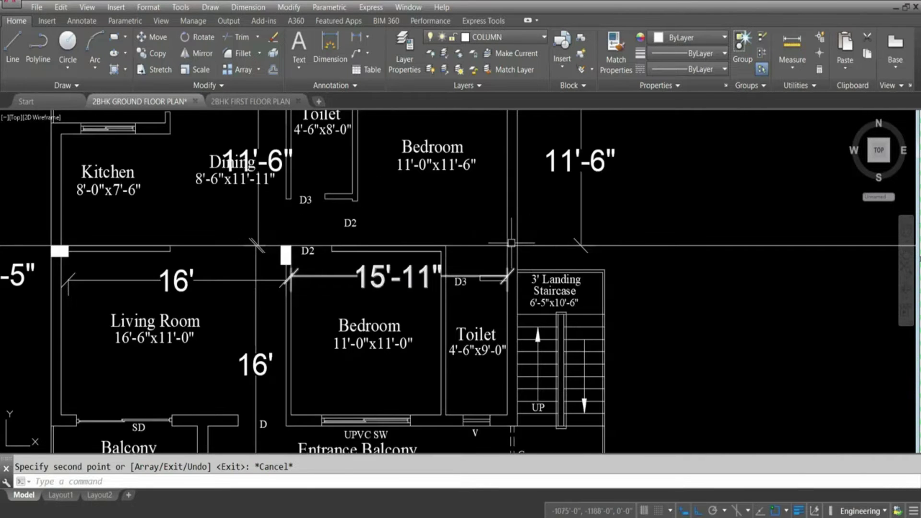
scroll(512, 242, down, 2)
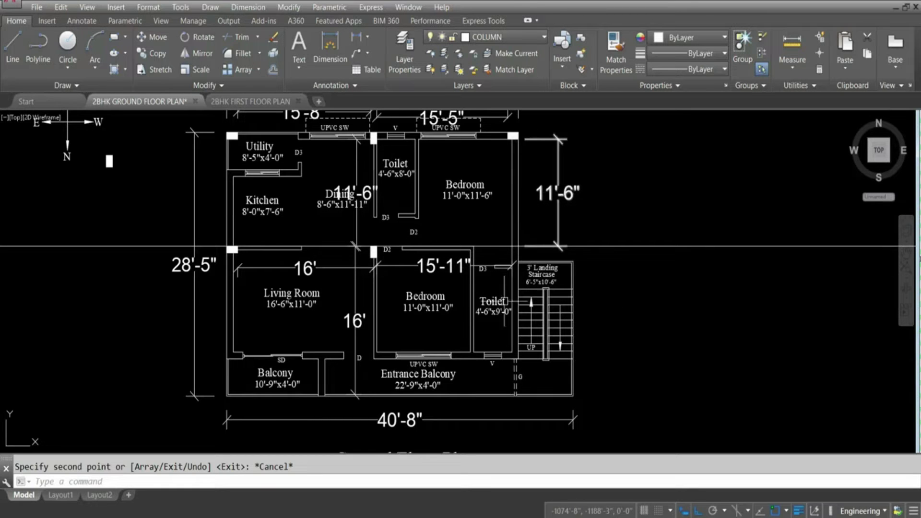
click(356, 38)
scroll(517, 396, up, 4)
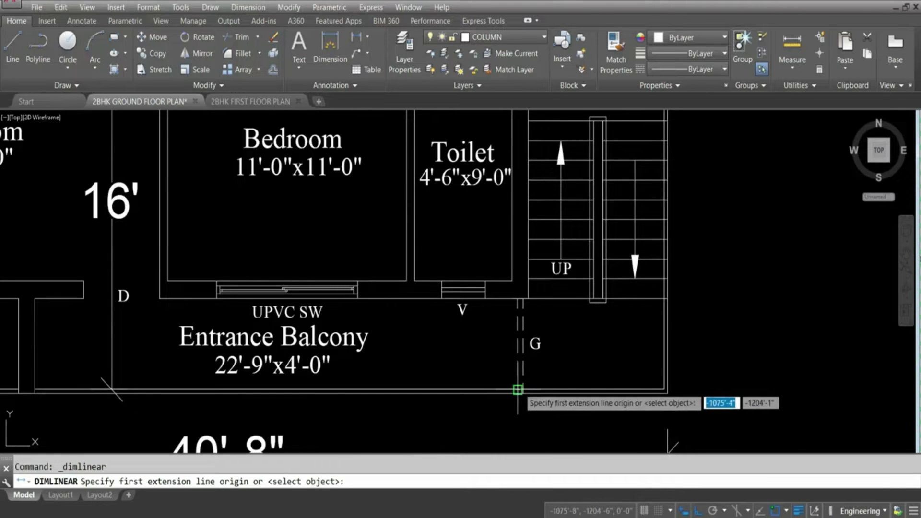
click(518, 389)
scroll(518, 390, down, 4)
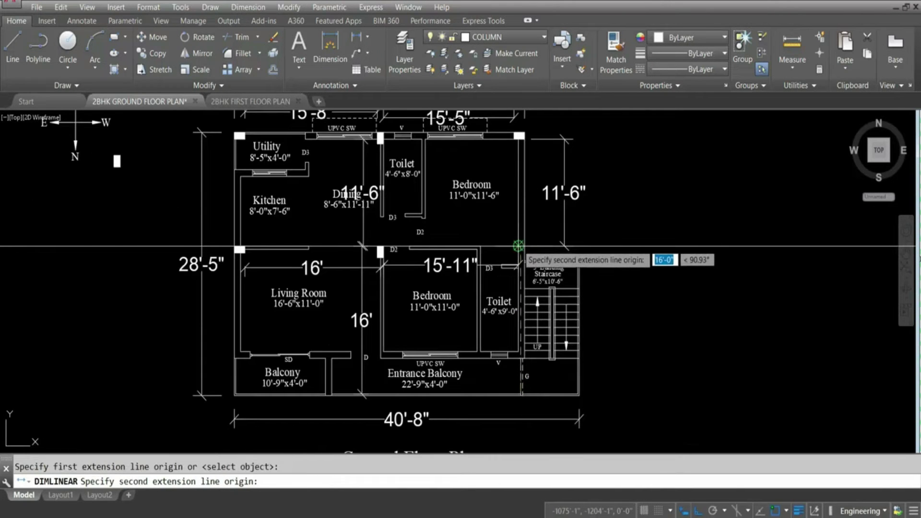
click(518, 246)
scroll(501, 285, up, 2)
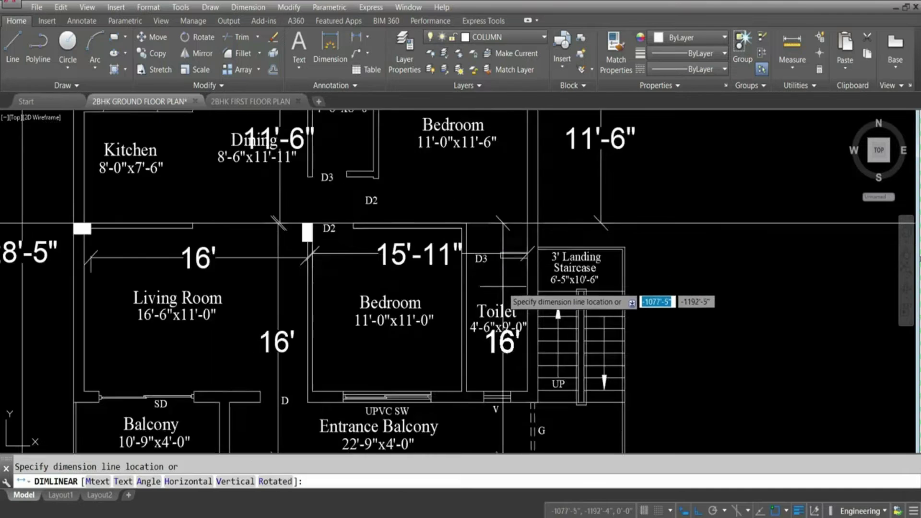
click(510, 280)
scroll(530, 333, down, 3)
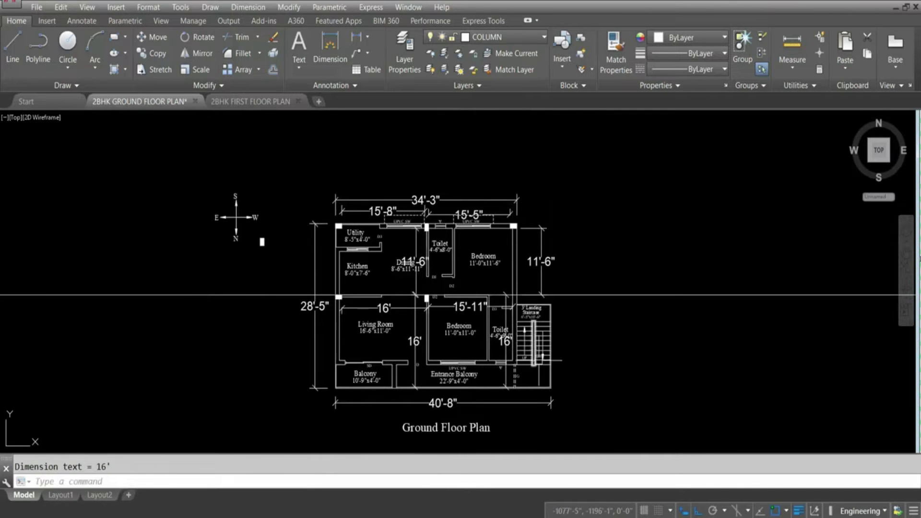
- Copy the upper bedroom's outer corner column to the outer wall above the staircase, where the horizontal construction line crosses it
scroll(502, 314, up, 2)
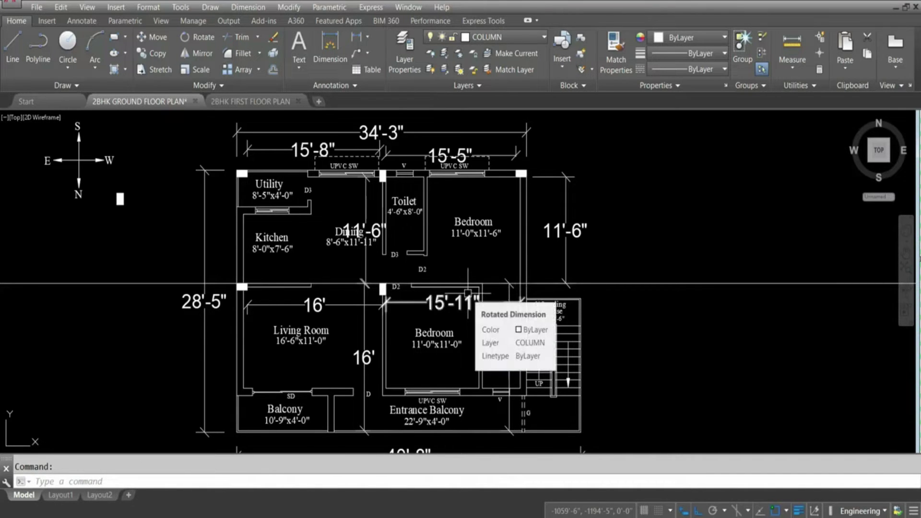
scroll(507, 179, up, 6)
click(567, 166)
click(569, 168)
text(co)
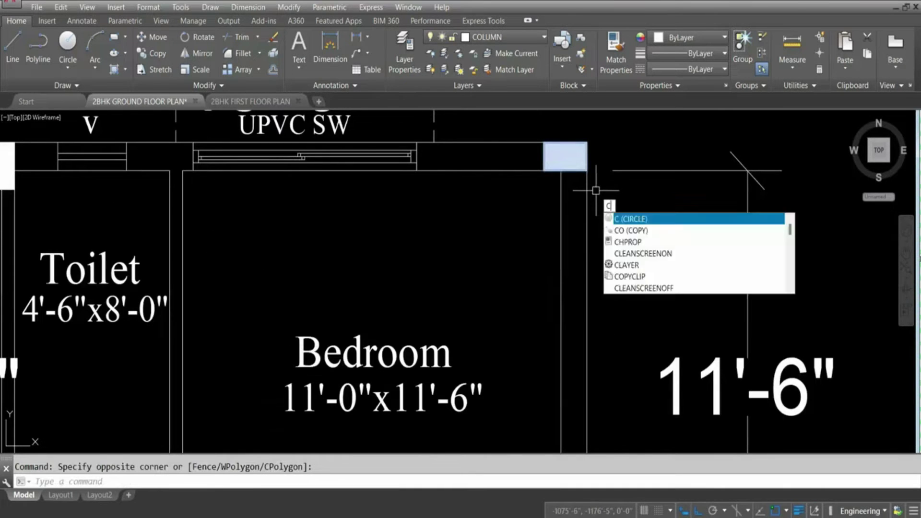
key(Return)
click(587, 143)
scroll(587, 143, down, 5)
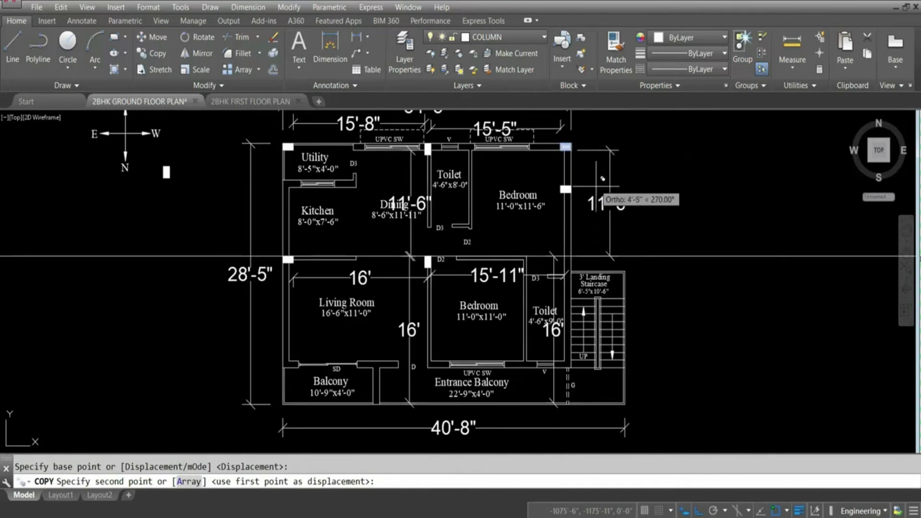
scroll(582, 271, up, 4)
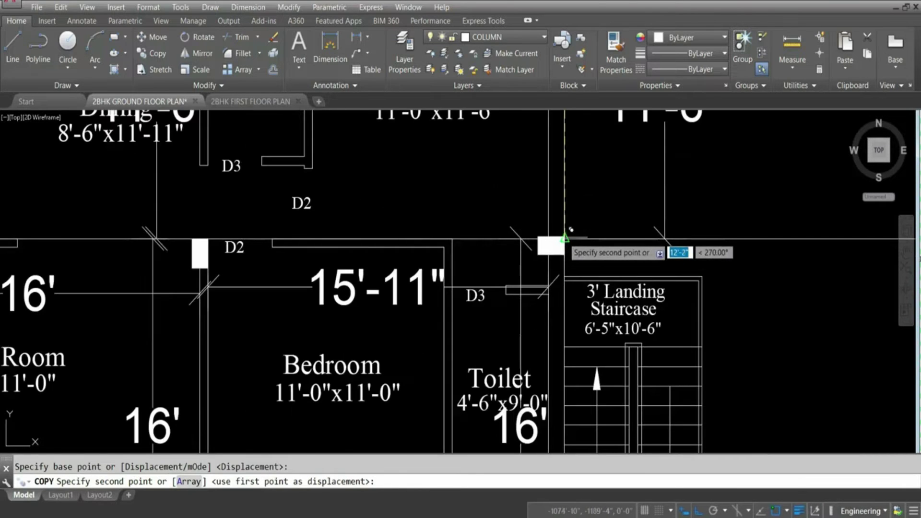
click(587, 265)
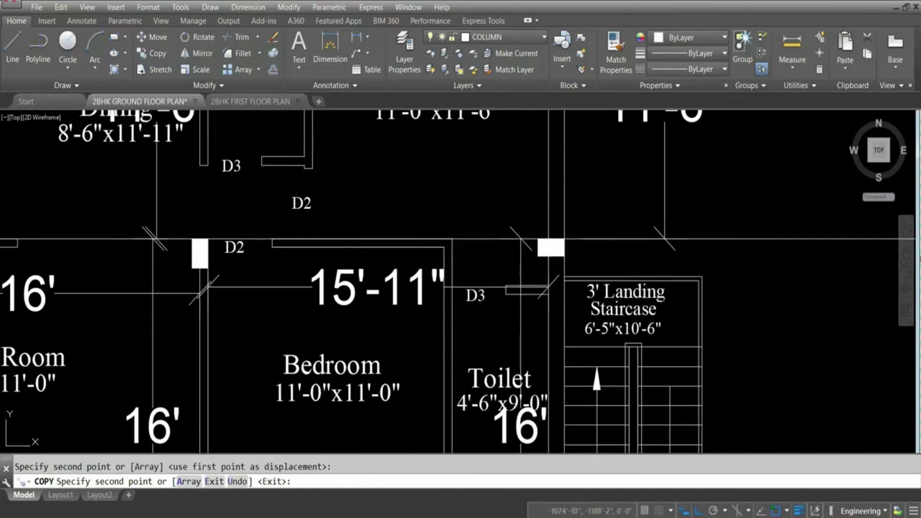
key(Escape)
scroll(582, 251, up, 3)
scroll(590, 250, down, 8)
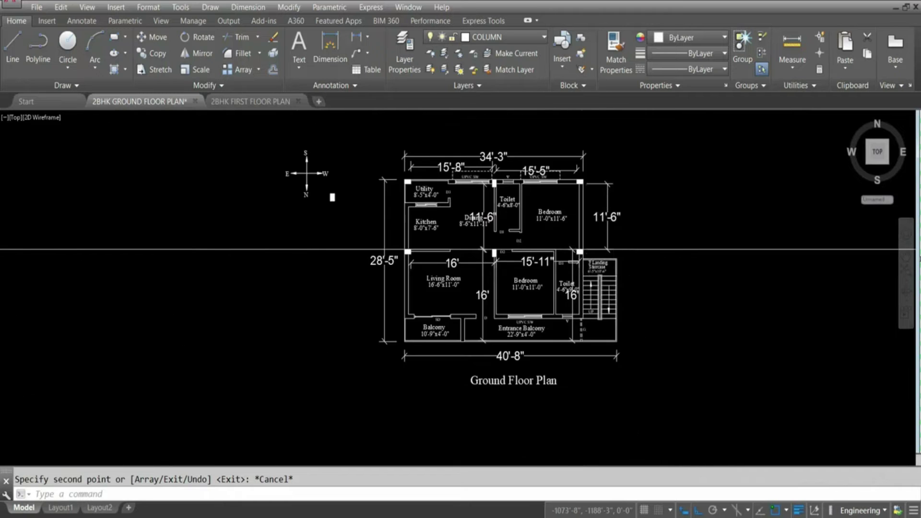
- Erase the horizontal construction line running through the middle row of columns
scroll(591, 249, up, 2)
click(654, 257)
key(Delete)
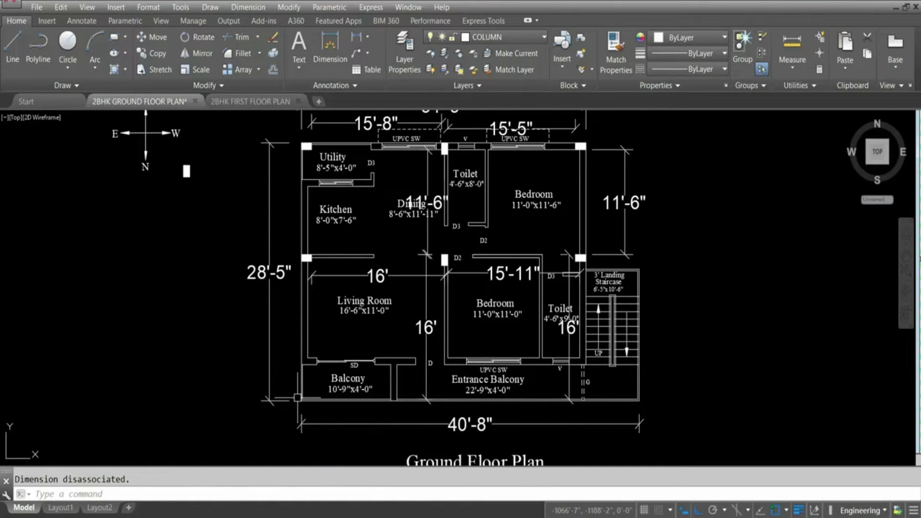
- Dimension the vertical span from the kitchen and living room outer column to the balcony's outer corner, placed outside the living room
click(358, 39)
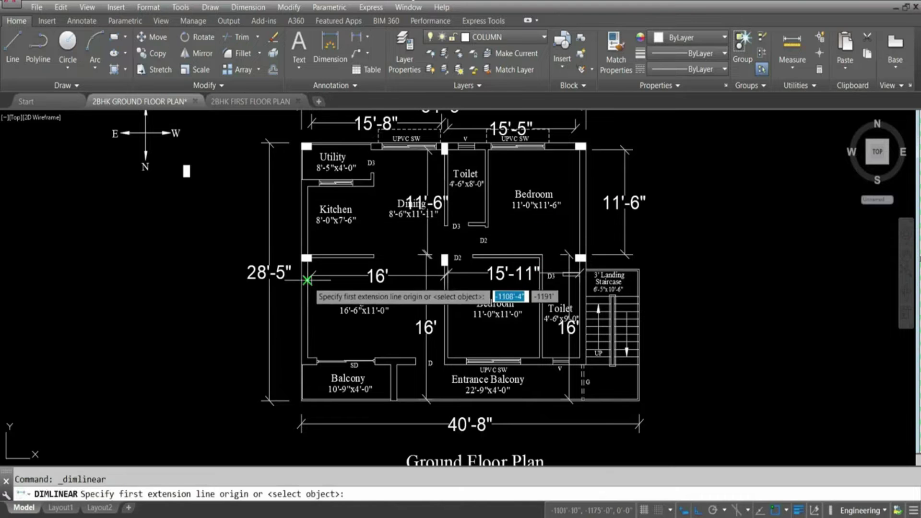
click(303, 258)
scroll(295, 396, up, 5)
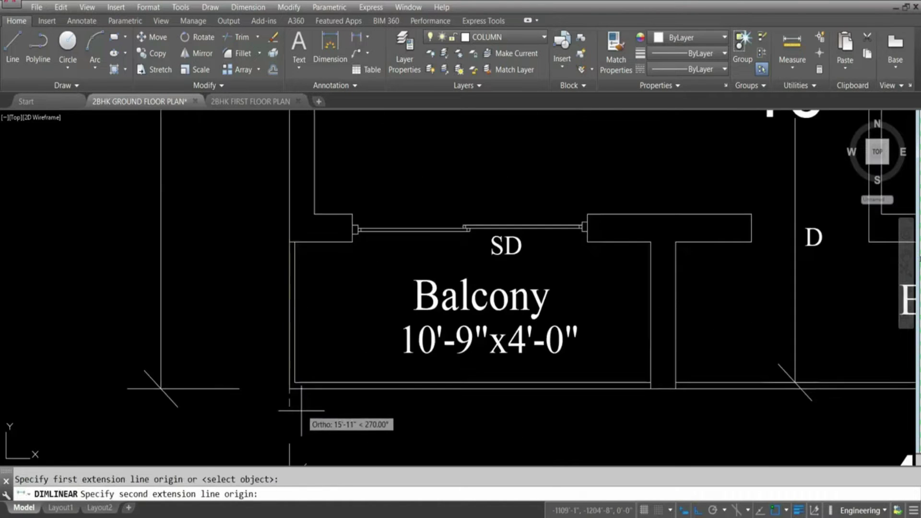
click(290, 388)
scroll(392, 224, down, 5)
scroll(392, 223, up, 3)
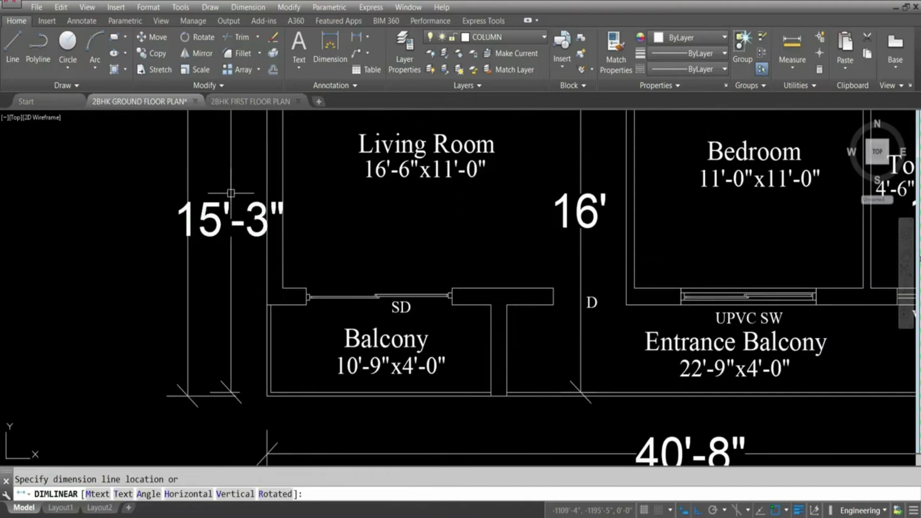
click(251, 211)
scroll(251, 211, down, 5)
scroll(307, 281, up, 3)
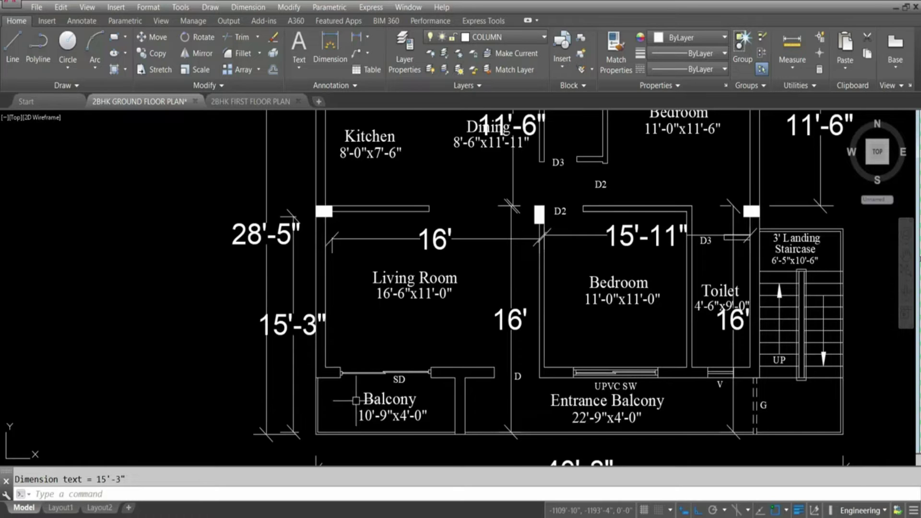
- Draw a vertical construction line along the living room side of the lower bedroom wall, crossing the entrance balcony
scroll(354, 341, down, 2)
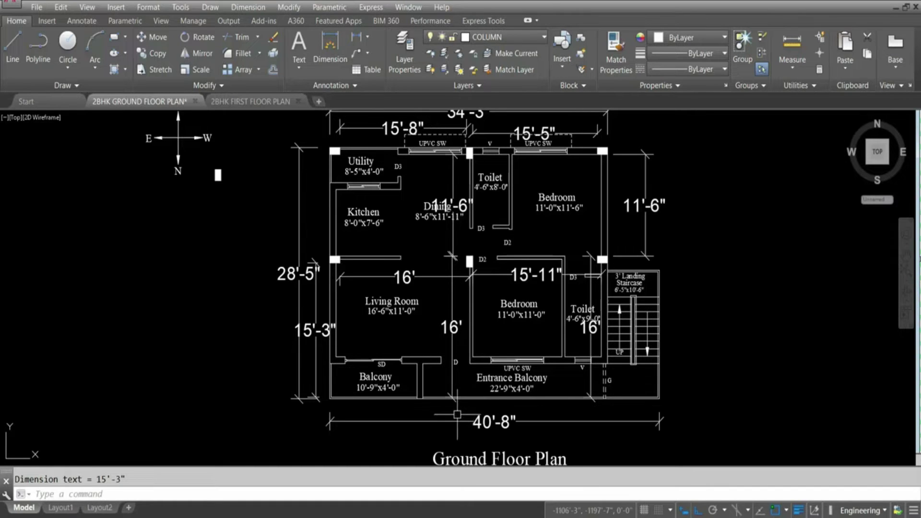
text(xl)
key(Return)
text(v)
key(Return)
scroll(483, 375, up, 2)
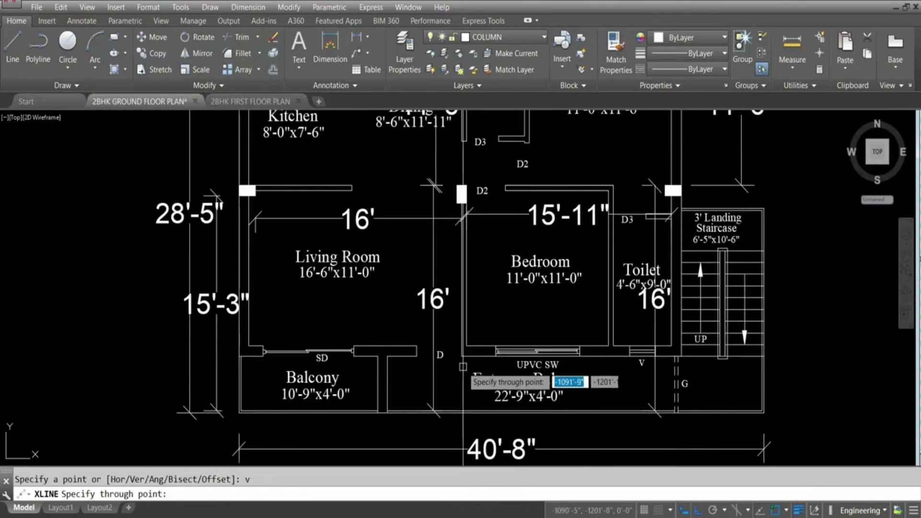
click(462, 384)
key(Escape)
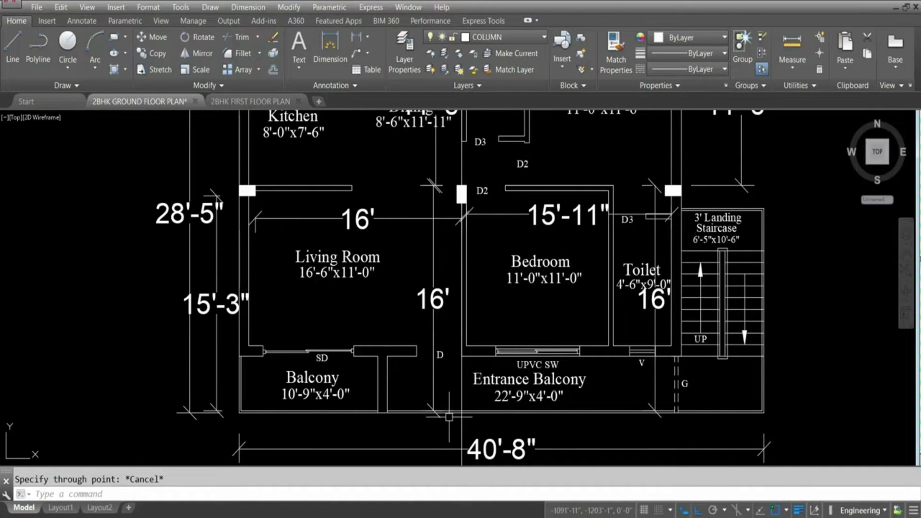
key(Return)
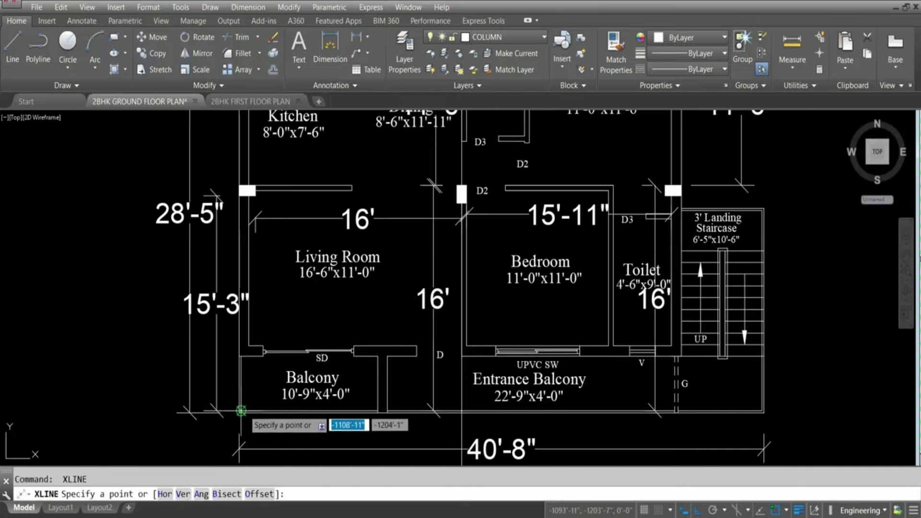
scroll(241, 410, up, 4)
key(Escape)
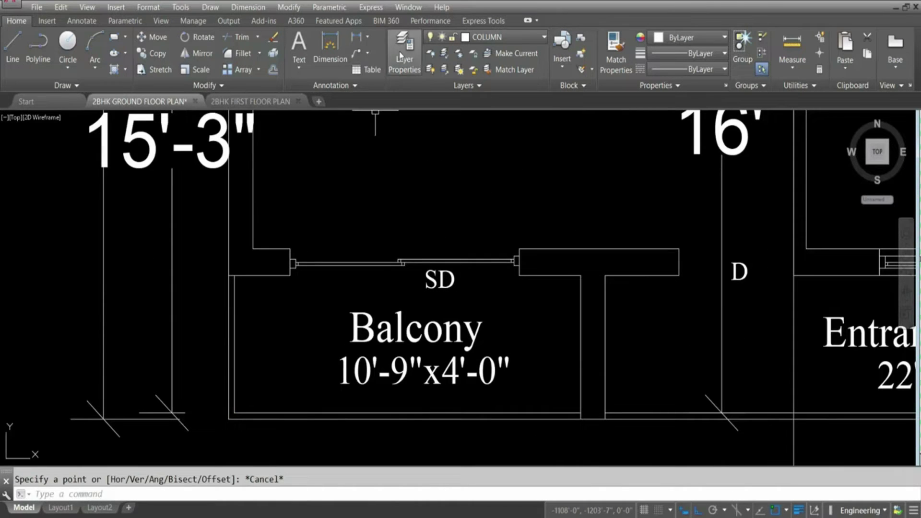
click(356, 37)
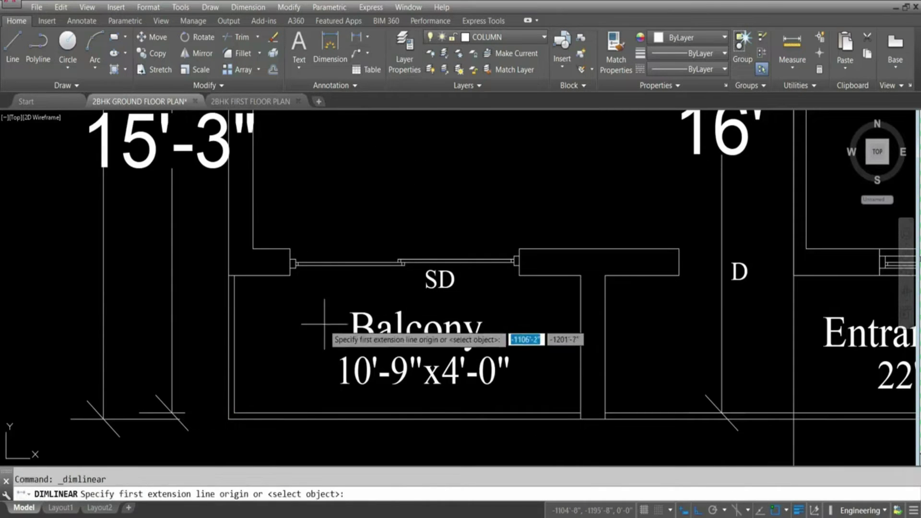
click(239, 414)
scroll(240, 412, down, 4)
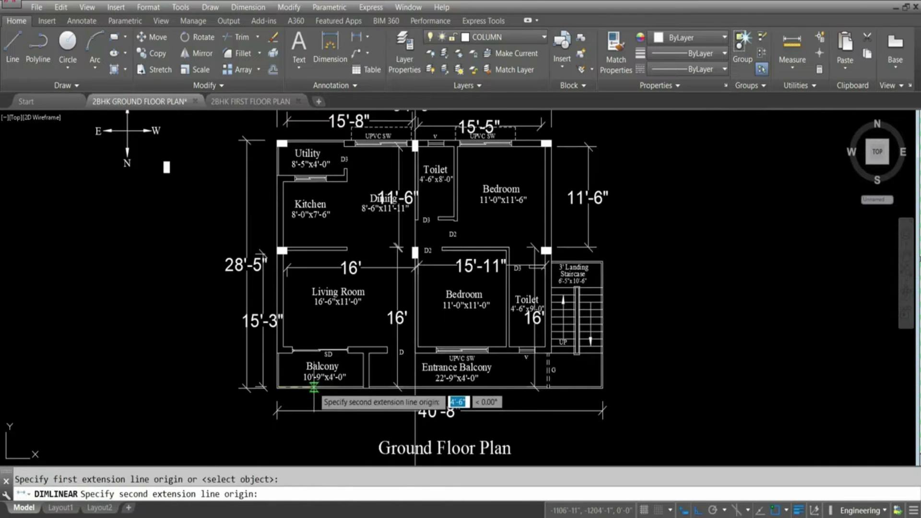
key(Escape)
- Dimension the horizontal span from the balcony's outer corner to the vertical construction line, placed outside the balcony wall
key(Return)
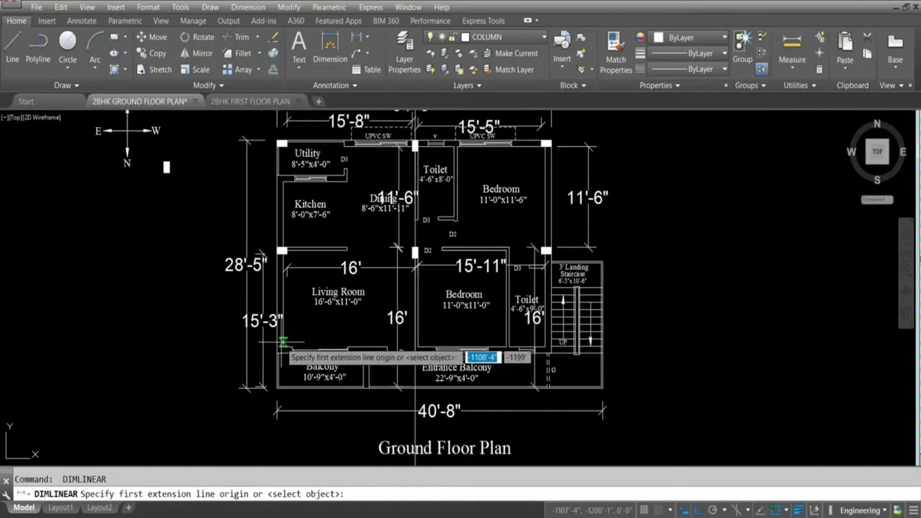
click(281, 384)
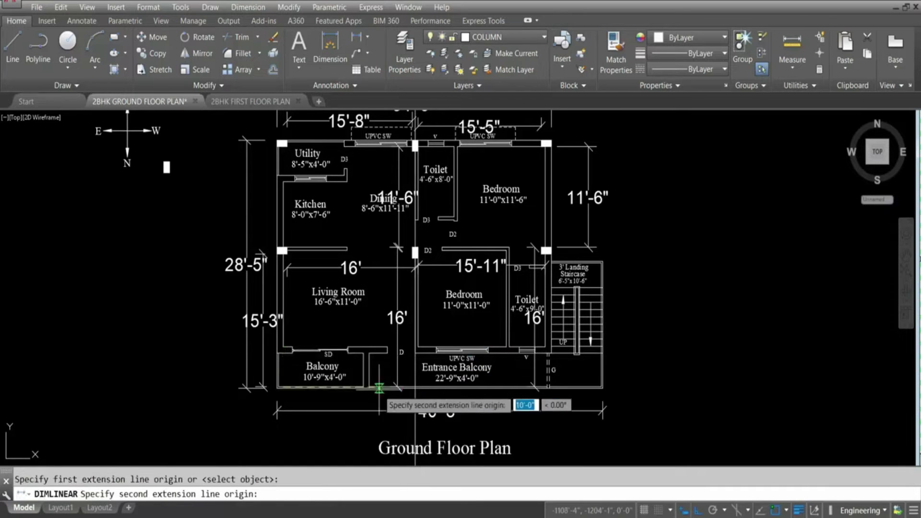
scroll(414, 383, up, 3)
click(414, 383)
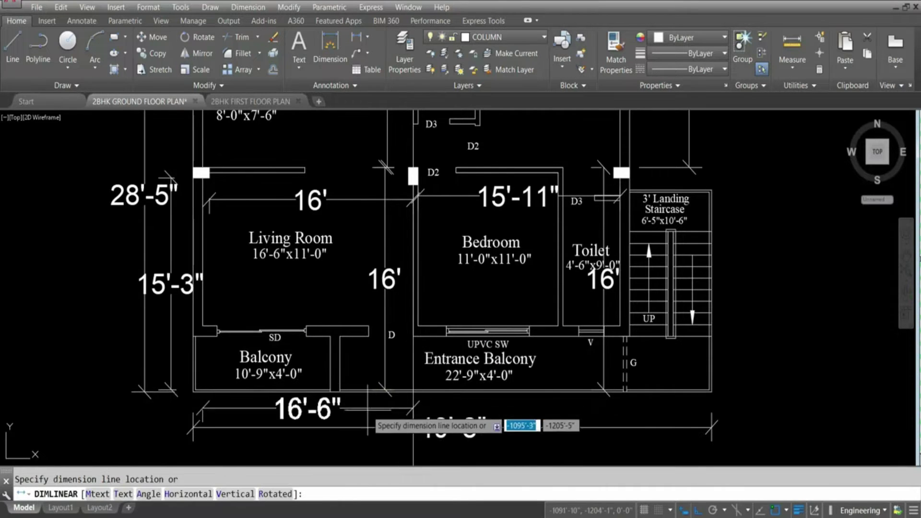
click(414, 410)
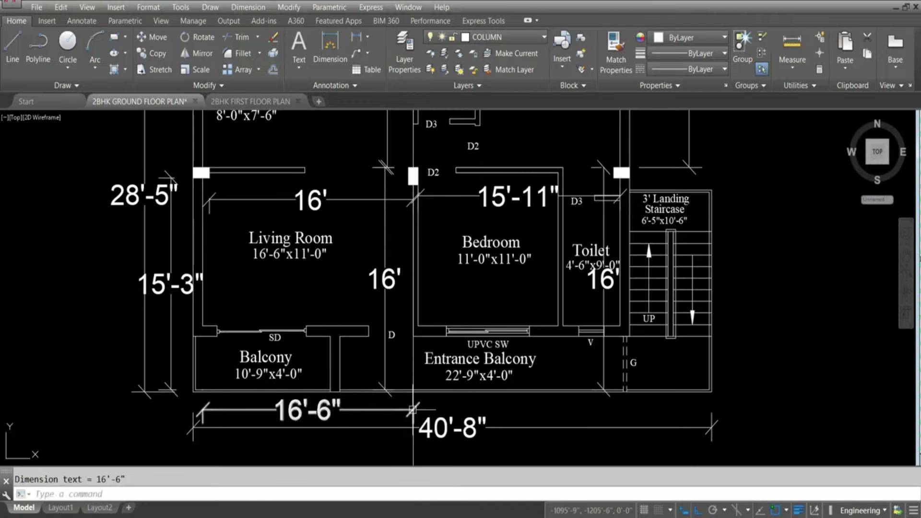
scroll(413, 410, down, 2)
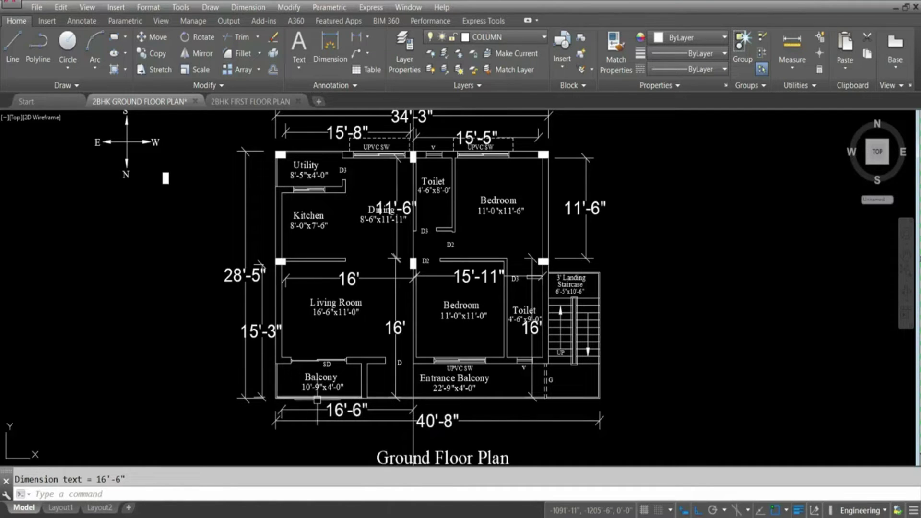
scroll(269, 268, up, 5)
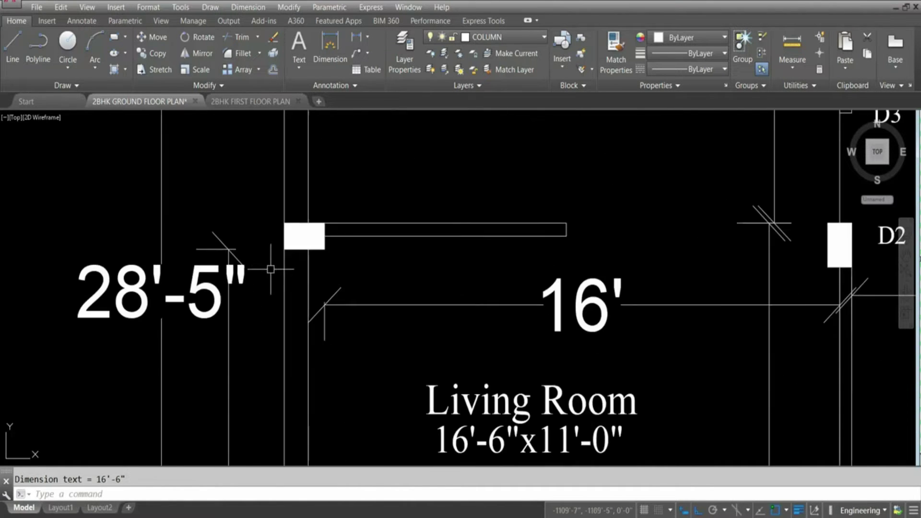
click(298, 257)
click(293, 220)
text(c)
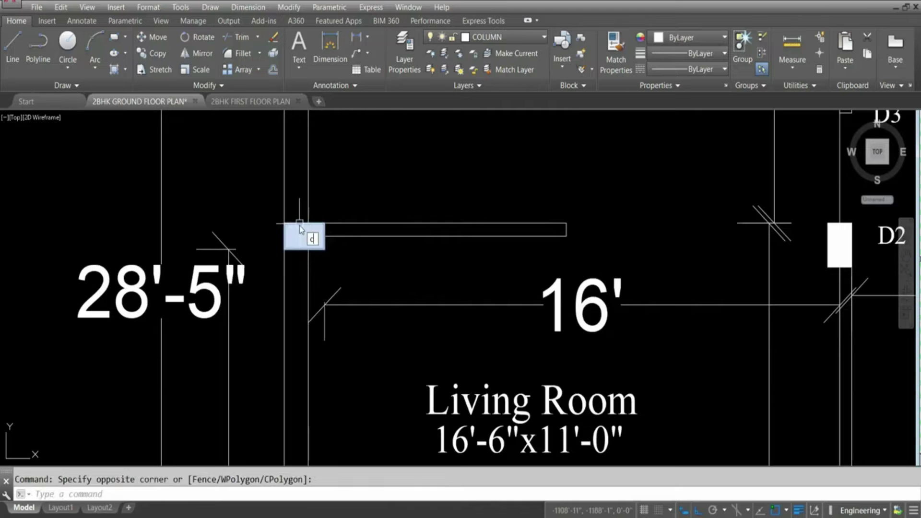
text(o)
key(Return)
click(284, 223)
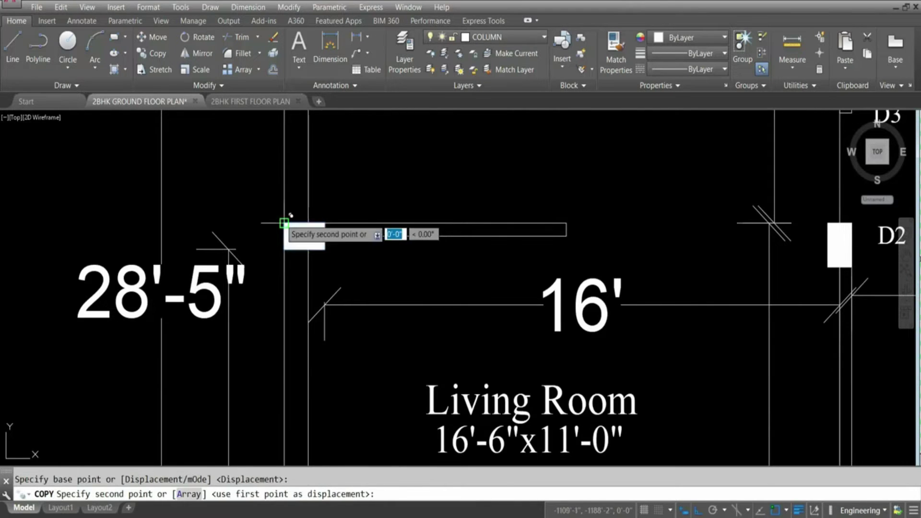
scroll(284, 223, down, 6)
scroll(304, 264, up, 3)
scroll(307, 263, down, 4)
key(Escape)
- Copy the kitchen and living room outer wall column straight to the balcony's outer corner, aligned with the wall's outer faces
scroll(325, 220, up, 6)
click(344, 192)
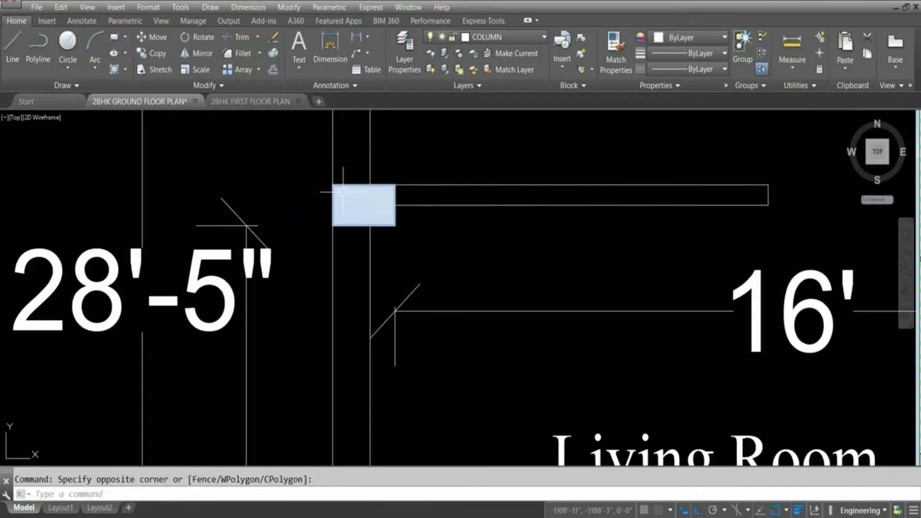
text(co)
key(Return)
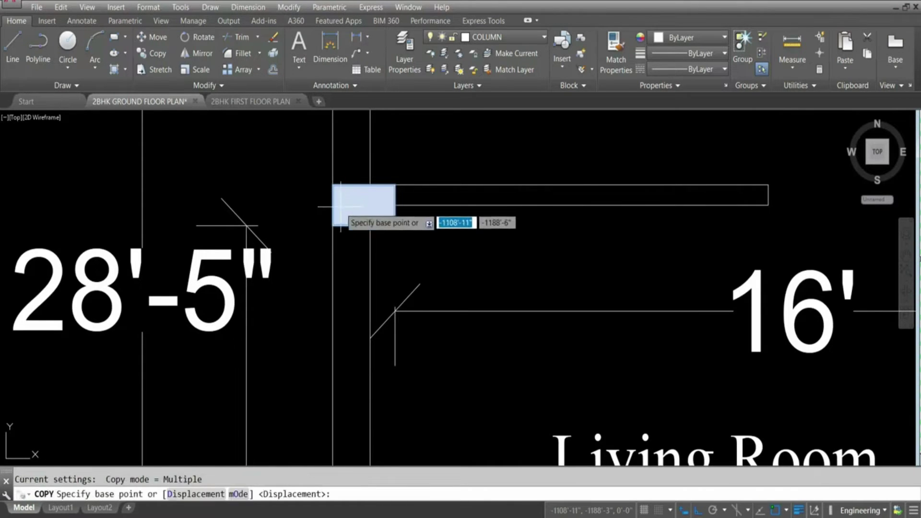
scroll(355, 210, down, 4)
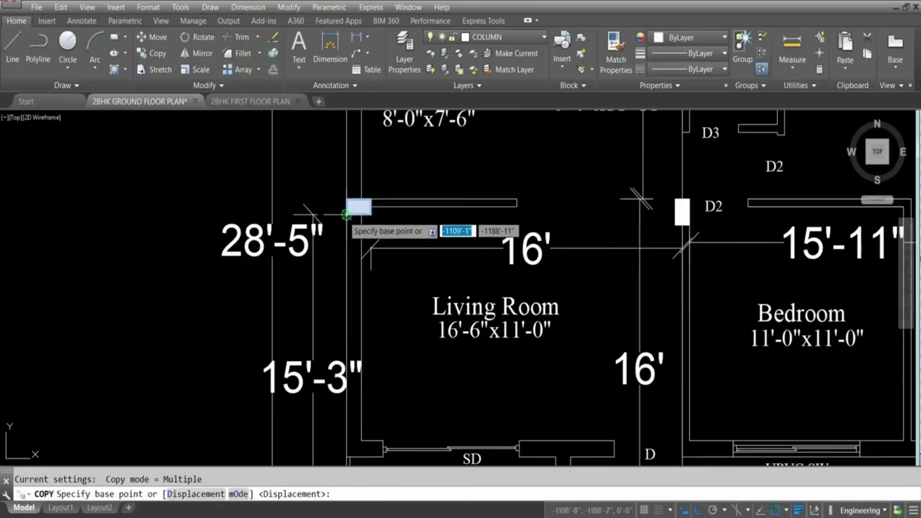
click(354, 211)
scroll(354, 225, down, 3)
scroll(356, 355, up, 4)
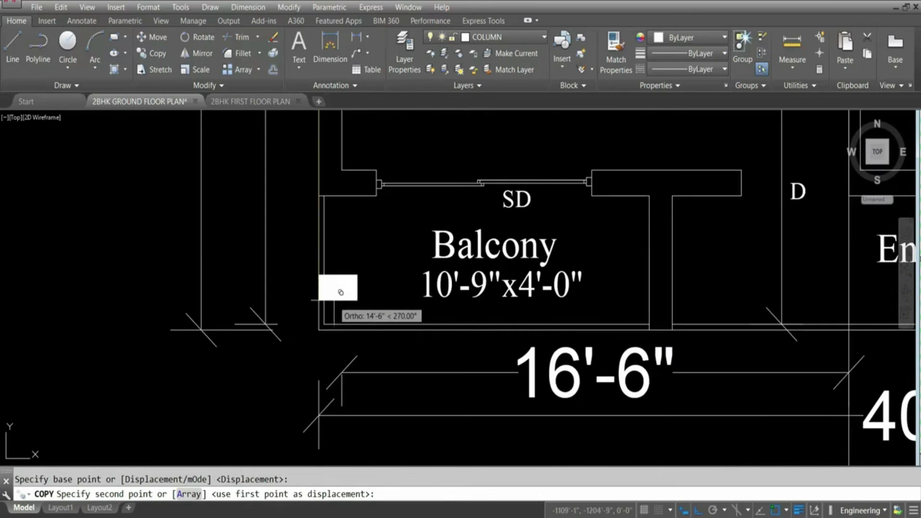
click(402, 275)
key(Escape)
scroll(345, 336, down, 4)
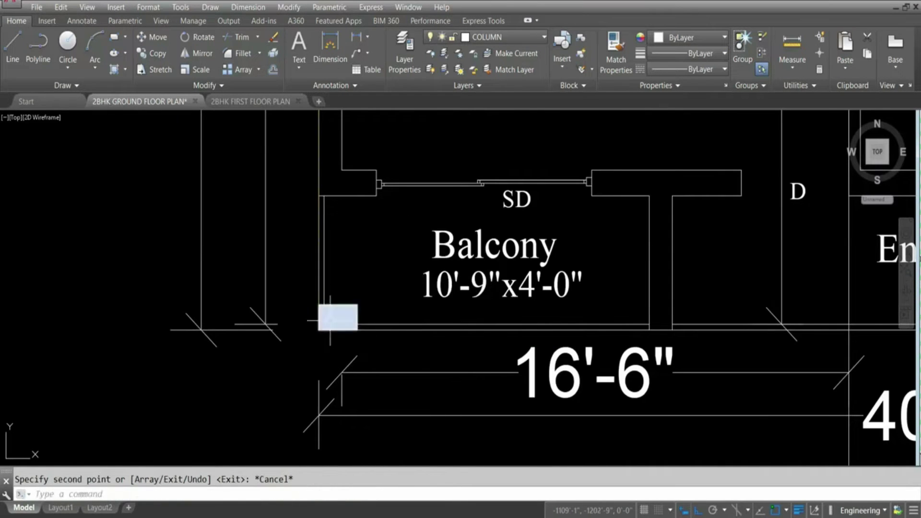
scroll(348, 410, down, 2)
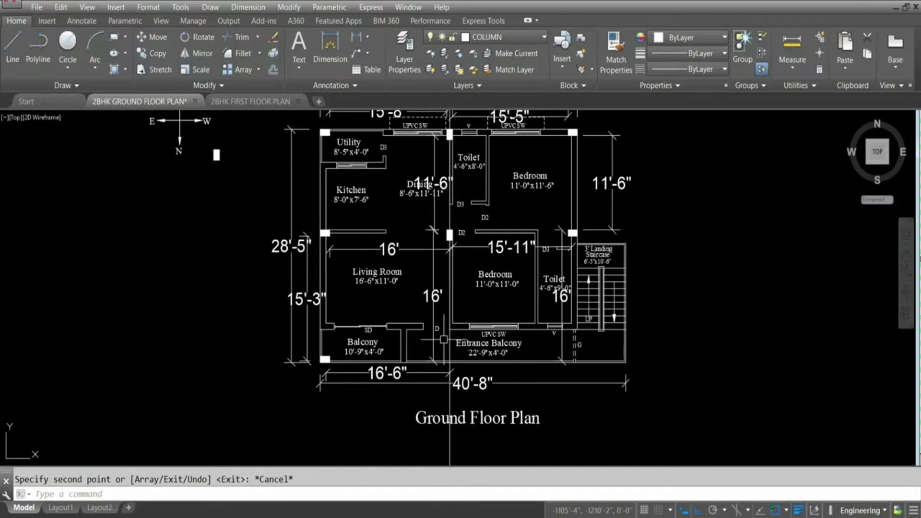
- Erase the vertical dimensions crossing the dining area, the living room and the lower bedroom's toilet
click(434, 216)
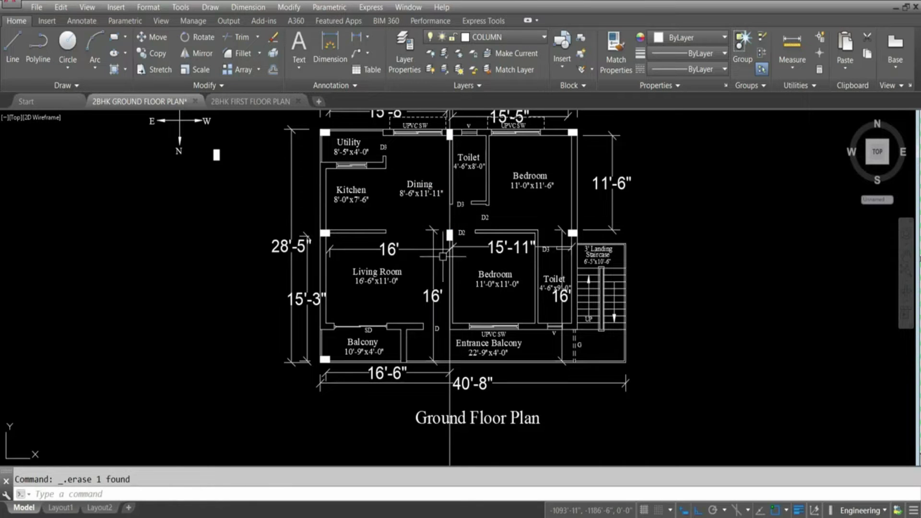
key(Delete)
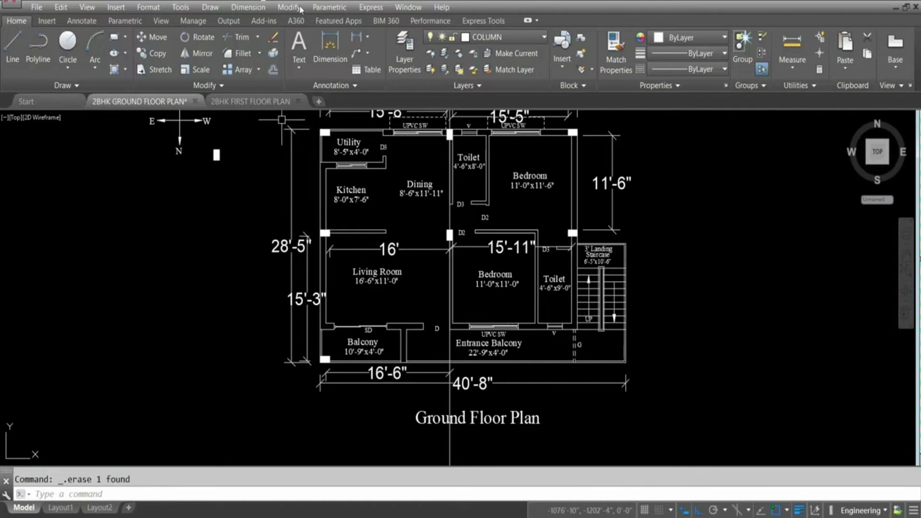
- Dimension the vertical span from the entrance balcony's outer wall to the central column along the construction line, placed inside the living room
click(357, 38)
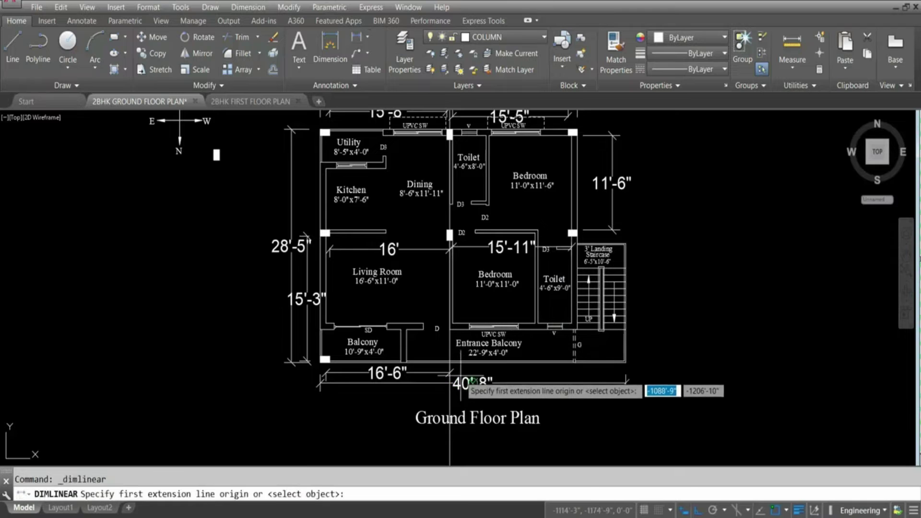
scroll(461, 363, up, 5)
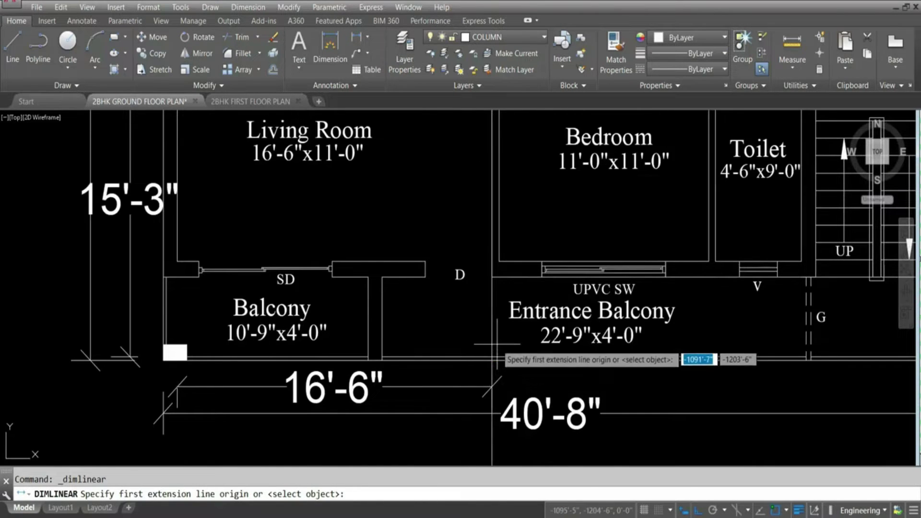
click(492, 357)
scroll(491, 357, down, 6)
scroll(494, 309, up, 6)
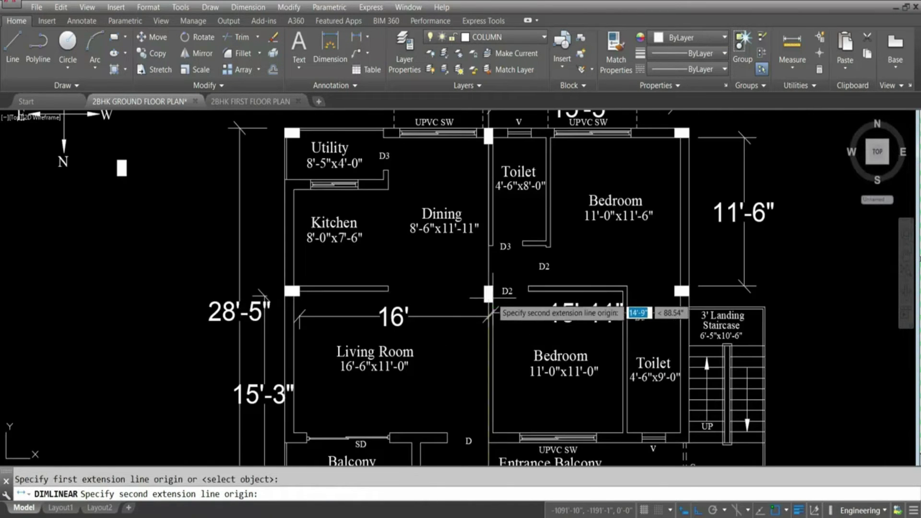
click(488, 307)
scroll(487, 304, down, 6)
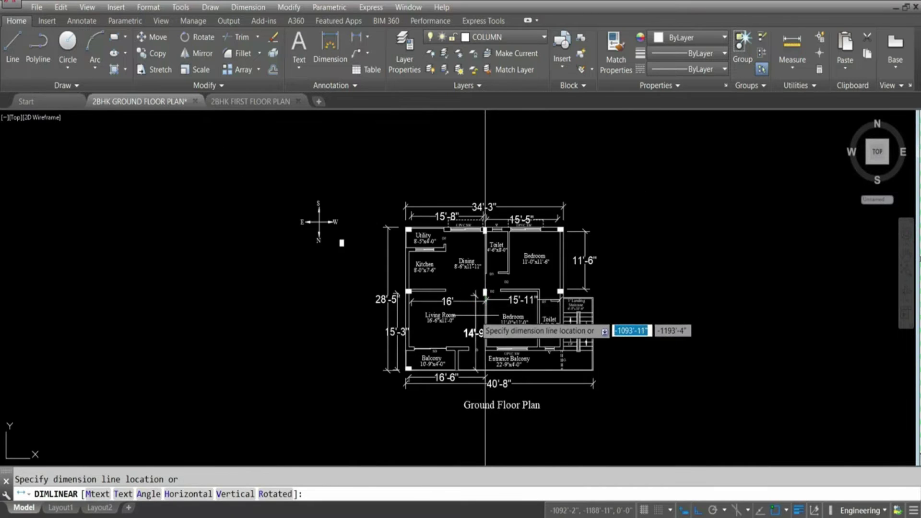
scroll(482, 329, up, 3)
click(474, 326)
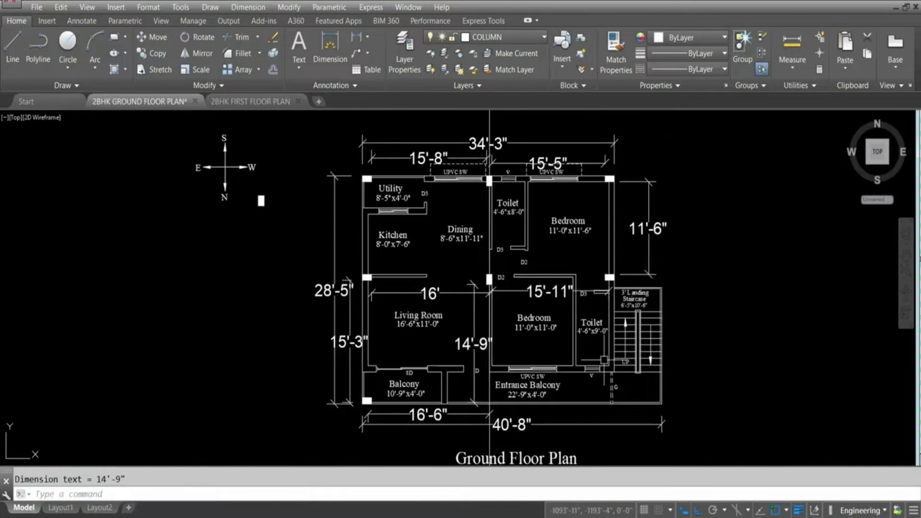
- Dimension the horizontal span from the balcony corner column to the vertical construction line, placed across the balcony
key(Return)
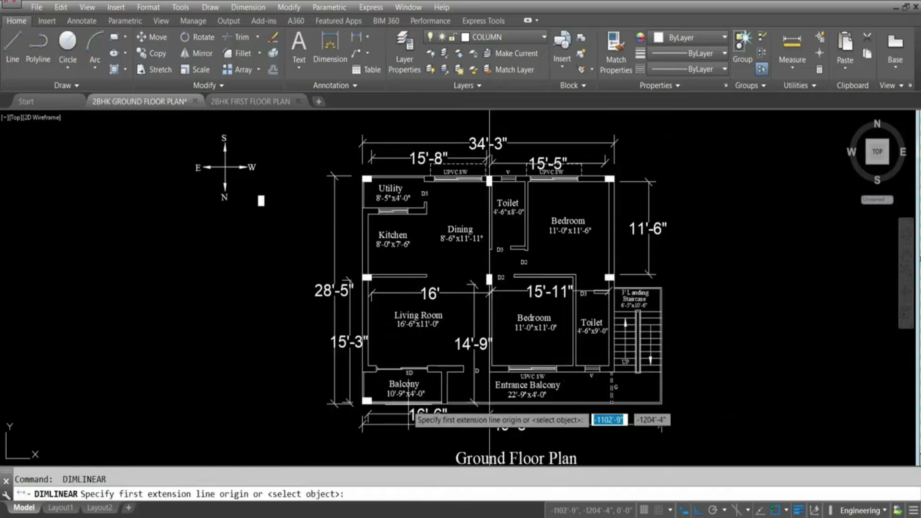
scroll(472, 402, up, 2)
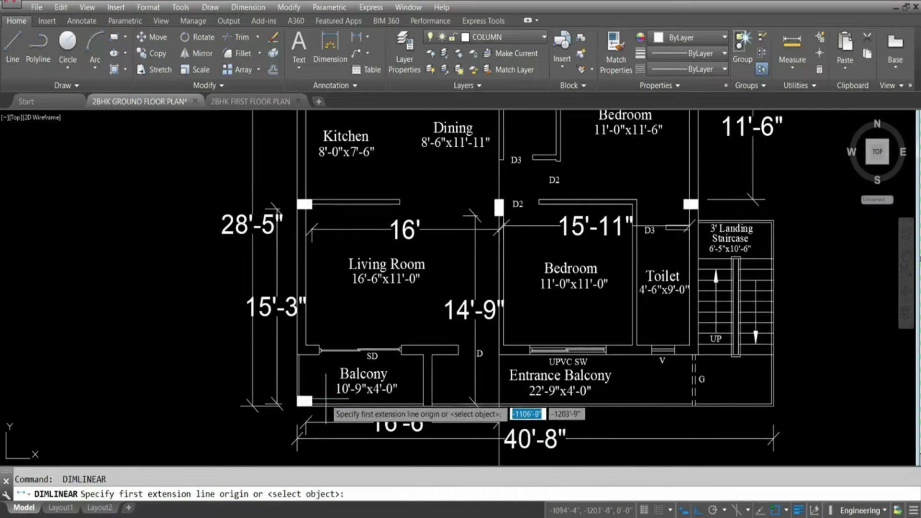
click(310, 398)
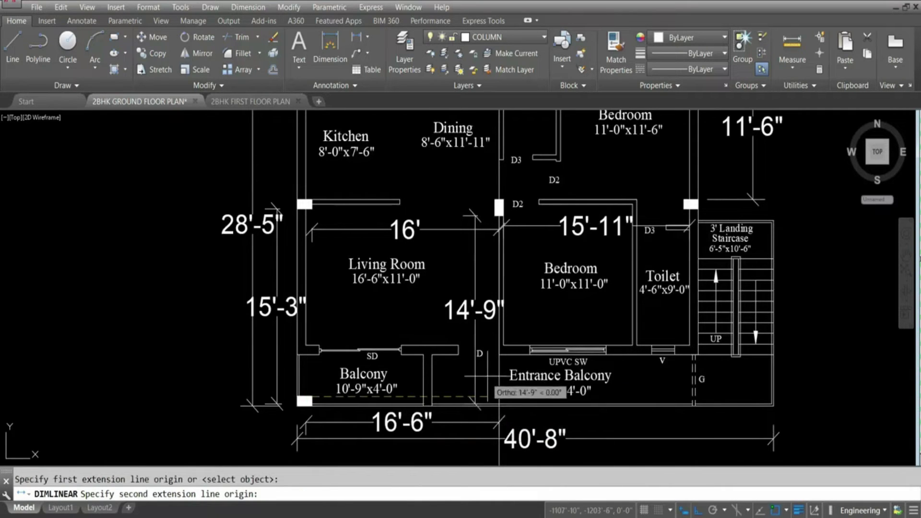
click(499, 400)
click(551, 384)
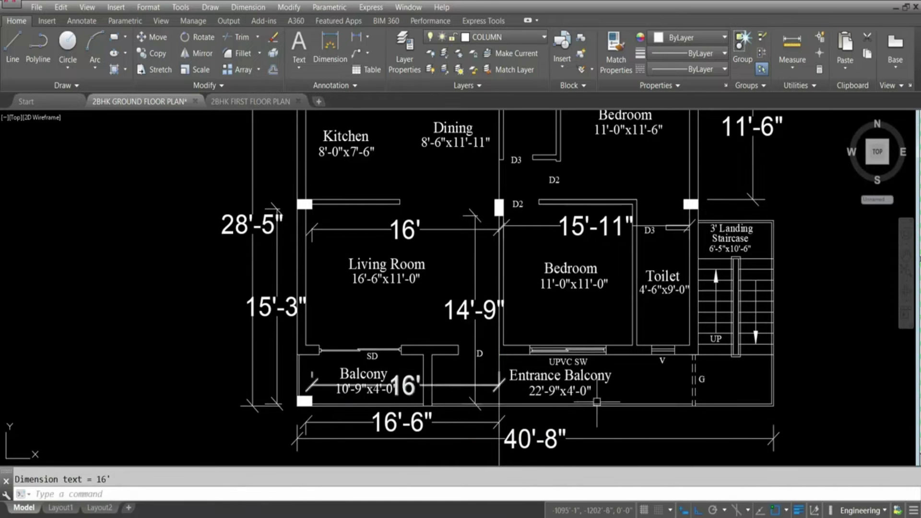
- Dimension the horizontal span along the entrance balcony's outer wall from beside the gate to the vertical construction line, placed outside the wall
key(Return)
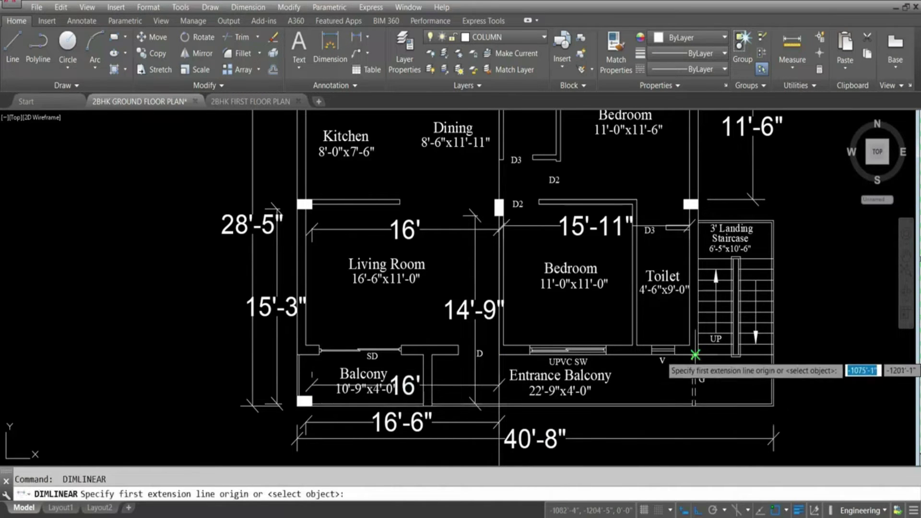
scroll(697, 405, up, 4)
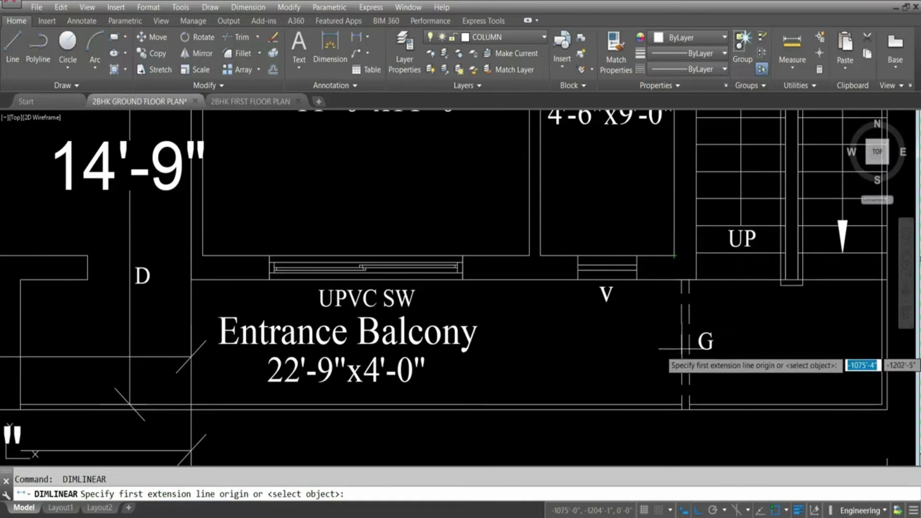
click(676, 404)
scroll(474, 389, down, 4)
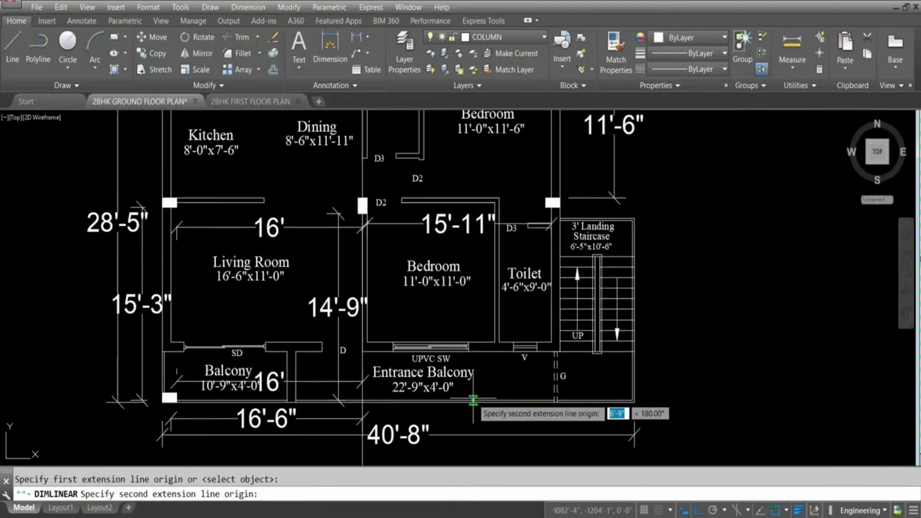
click(363, 400)
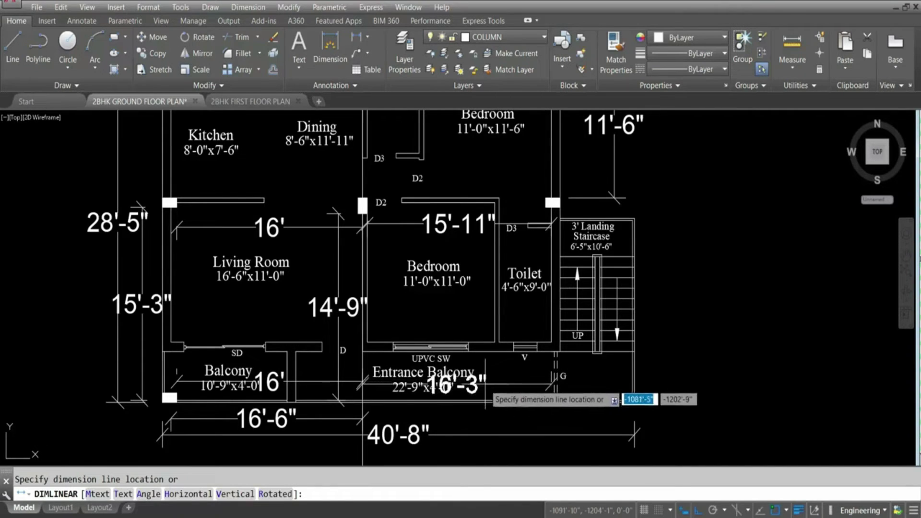
click(576, 413)
scroll(641, 387, down, 4)
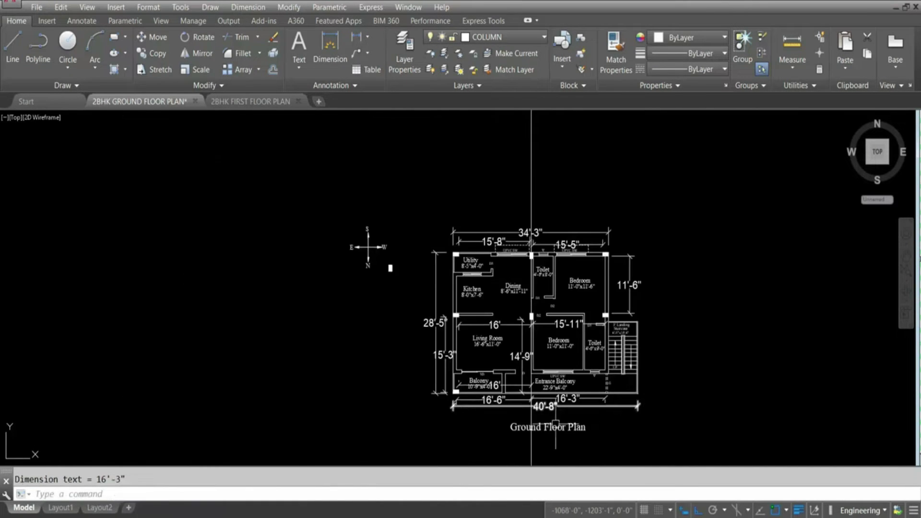
scroll(552, 420, up, 2)
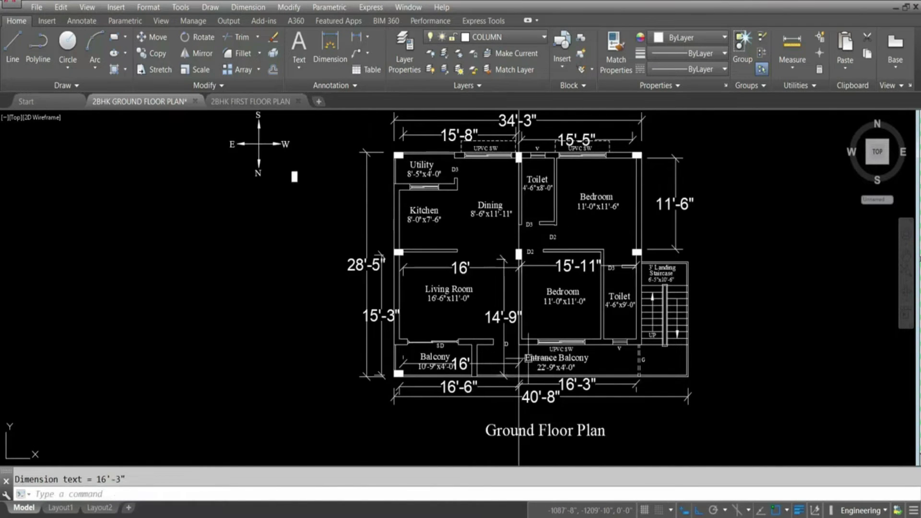
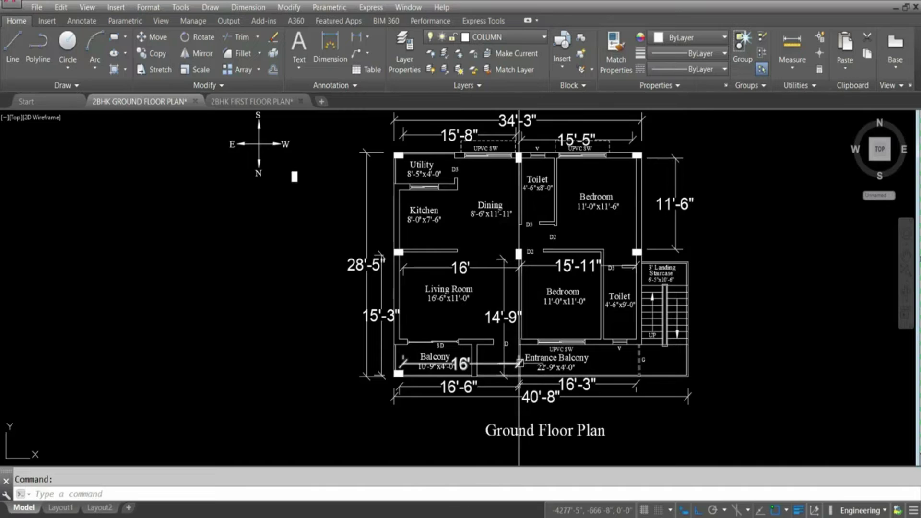
scroll(520, 363, up, 2)
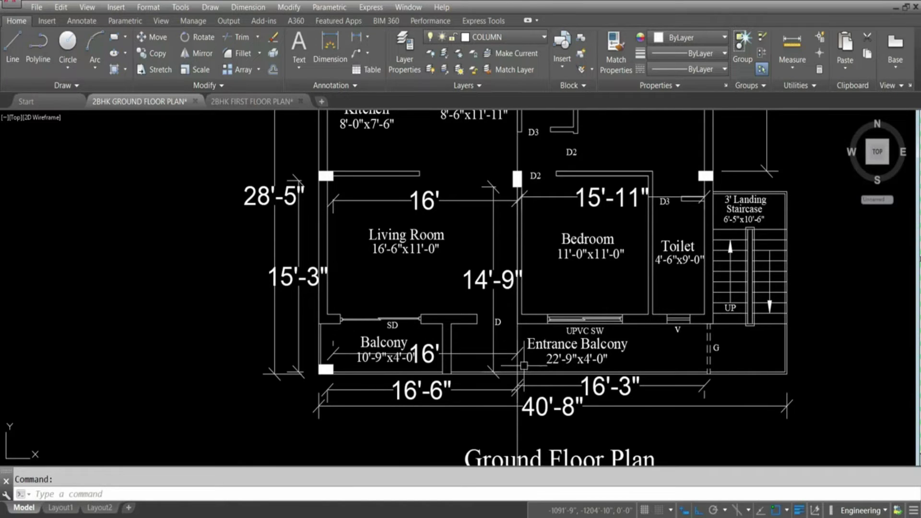
scroll(521, 216, up, 4)
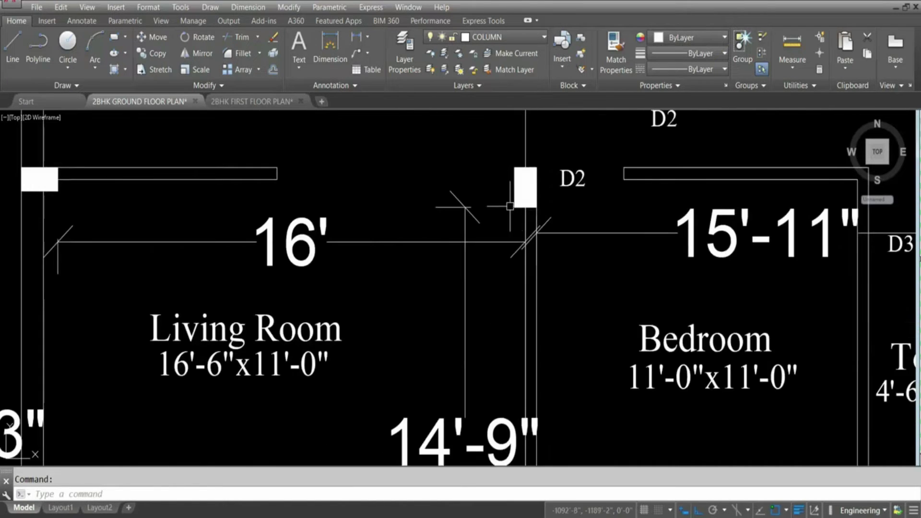
click(508, 180)
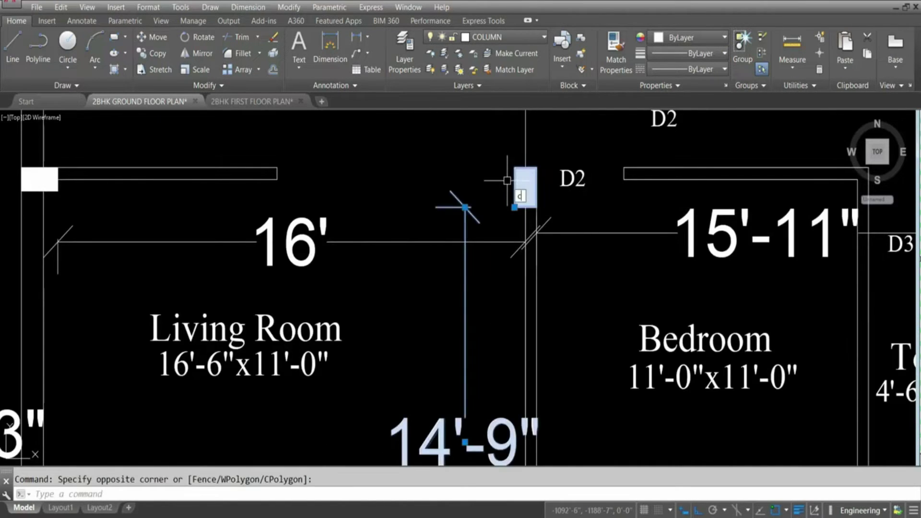
text(co)
key(Return)
click(537, 168)
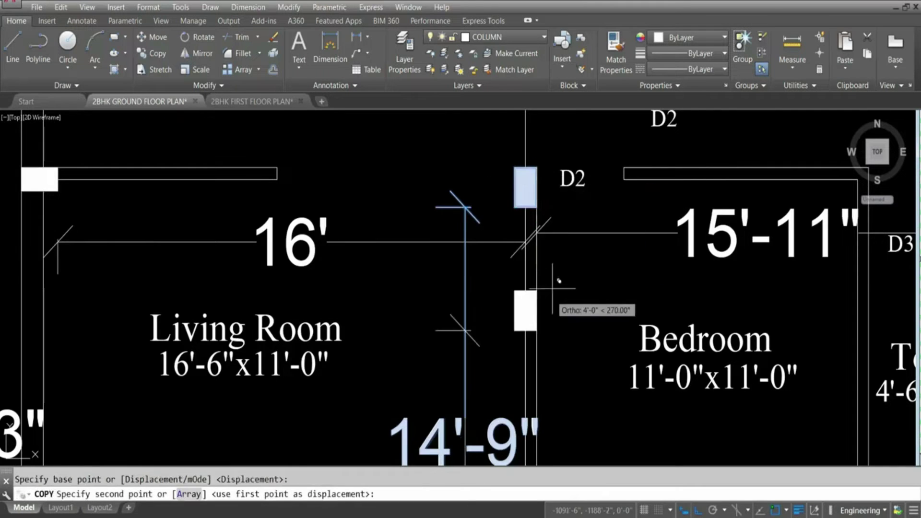
scroll(544, 189, down, 6)
key(Escape)
- Copy the central column straight down about 14'-10" to the entrance balcony's outer wall, in line with the wall beside the entrance door
scroll(539, 192, up, 6)
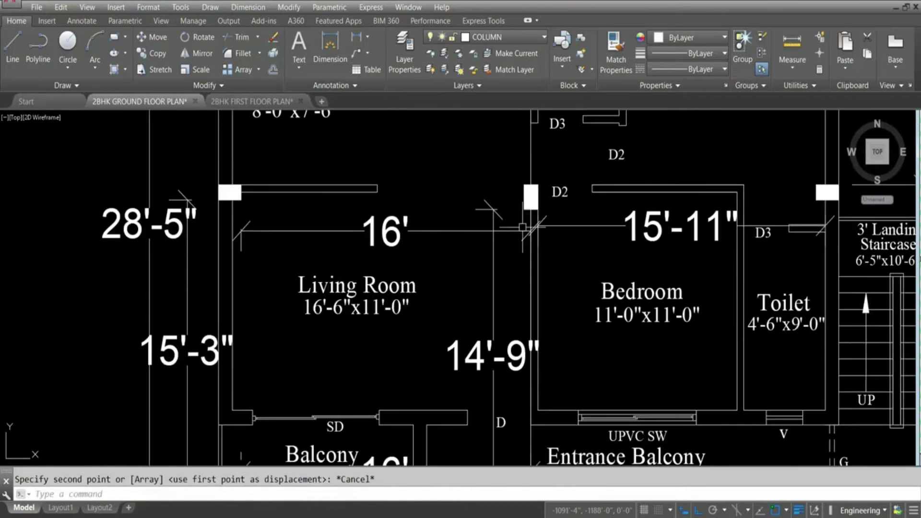
click(560, 223)
click(556, 206)
text(co)
key(Return)
click(566, 150)
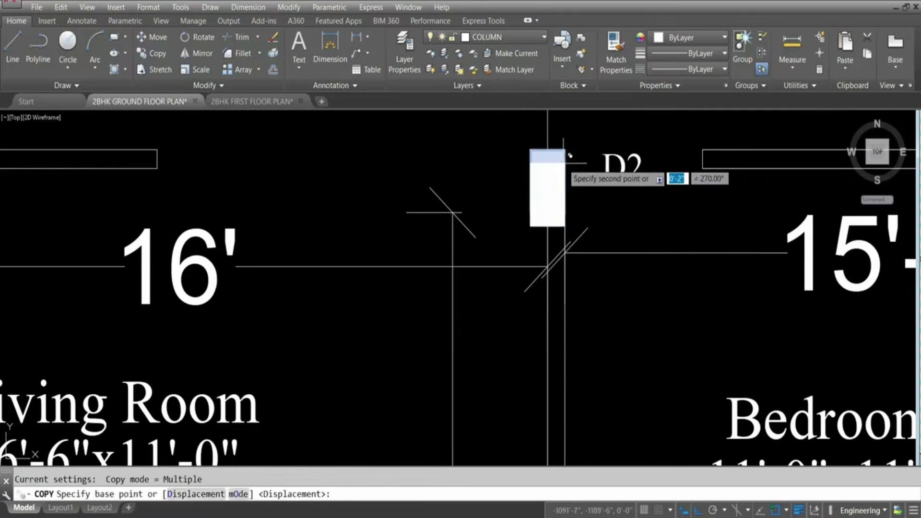
scroll(566, 154, down, 6)
scroll(569, 365, up, 5)
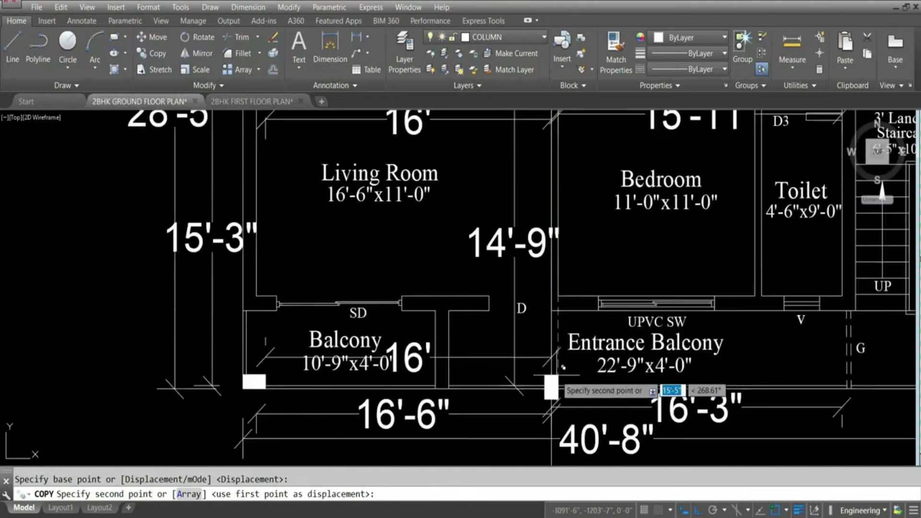
scroll(572, 314, down, 5)
scroll(571, 322, up, 4)
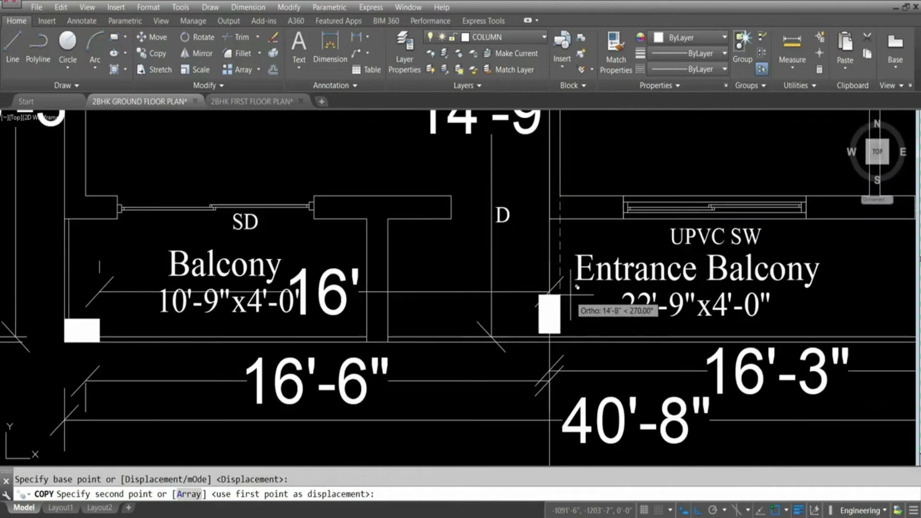
scroll(572, 301, up, 2)
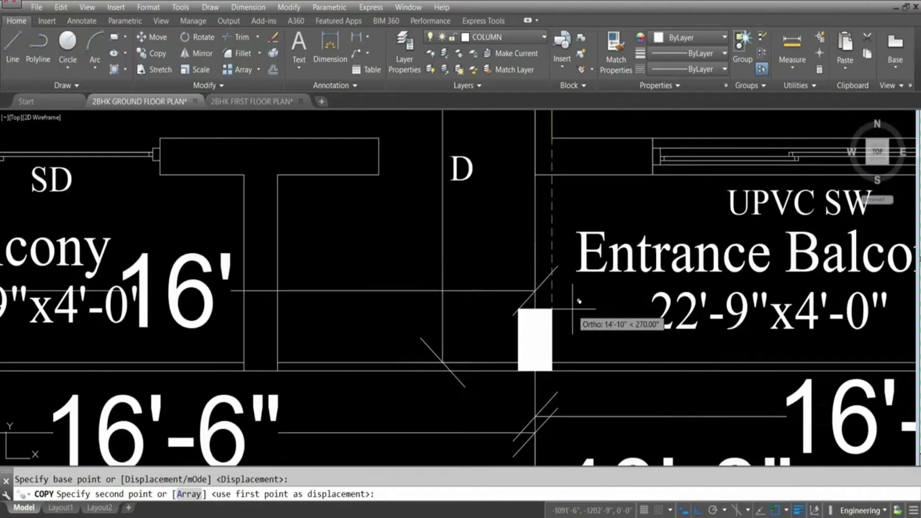
scroll(573, 310, down, 2)
scroll(580, 301, down, 2)
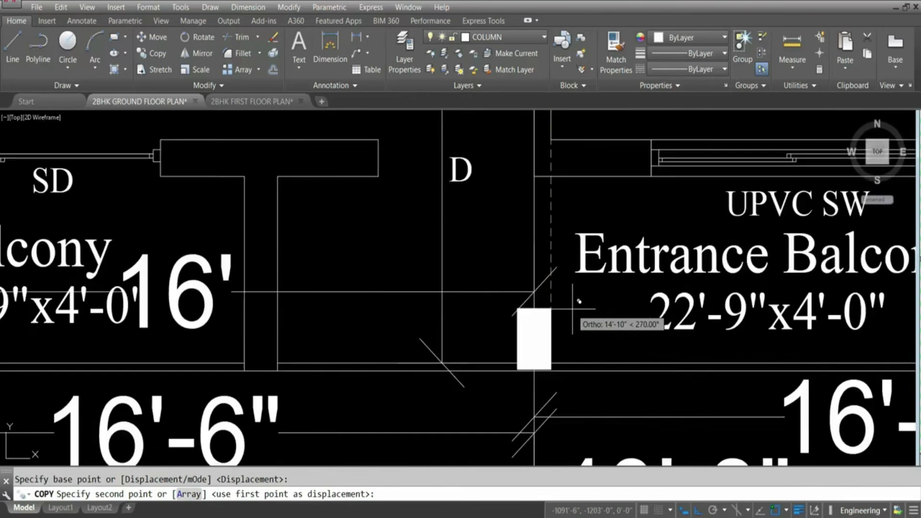
click(580, 301)
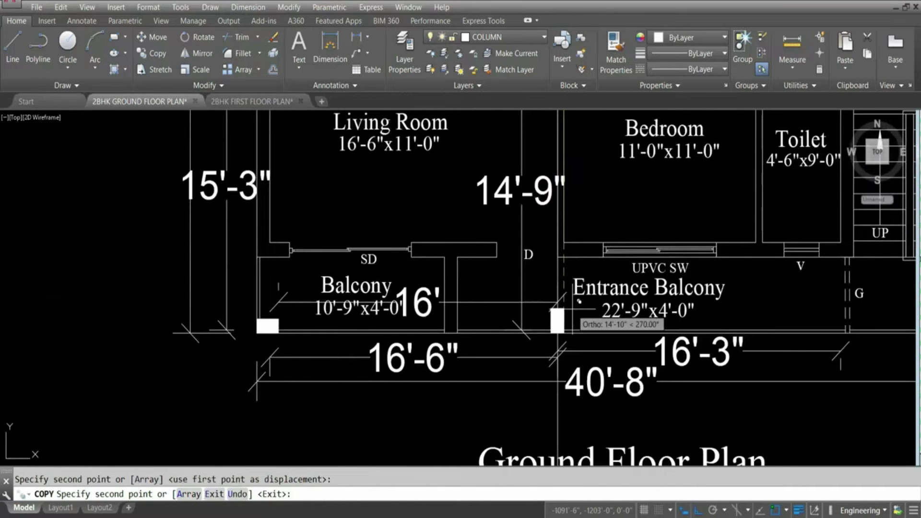
key(Escape)
- Try to shift the copied column down onto the entrance balcony's outer wall line
scroll(571, 310, up, 4)
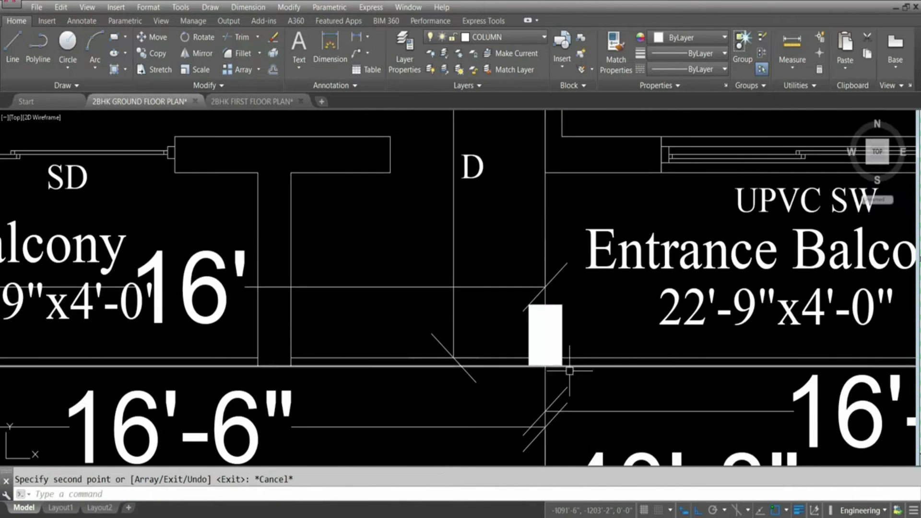
scroll(571, 321, up, 4)
click(595, 336)
click(581, 311)
scroll(591, 346, down, 4)
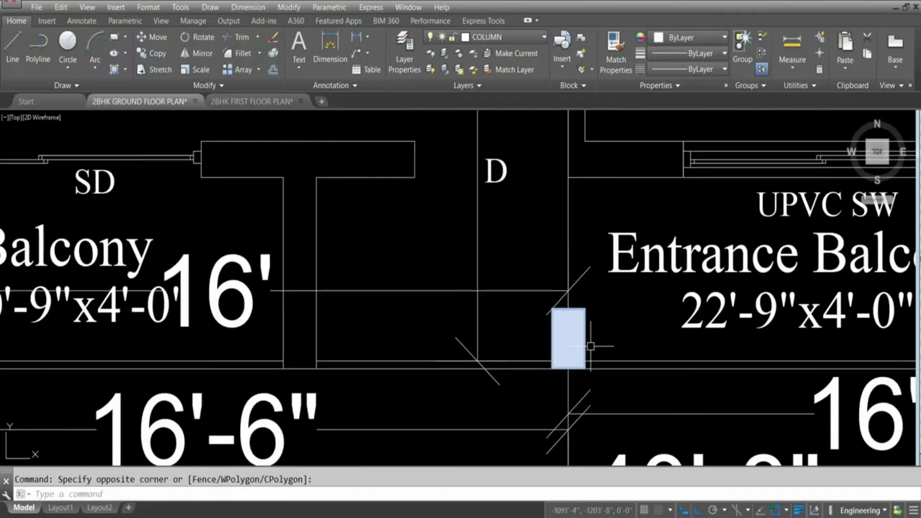
text(m)
key(Return)
scroll(590, 355, up, 4)
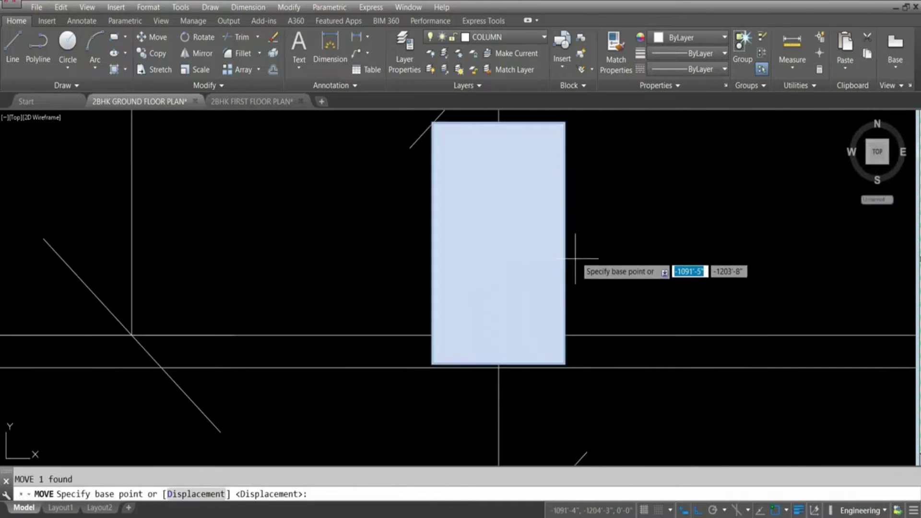
click(569, 122)
click(569, 141)
- Move the copied column vertically so its lower corner sits exactly on the entrance balcony's outer wall line
click(568, 389)
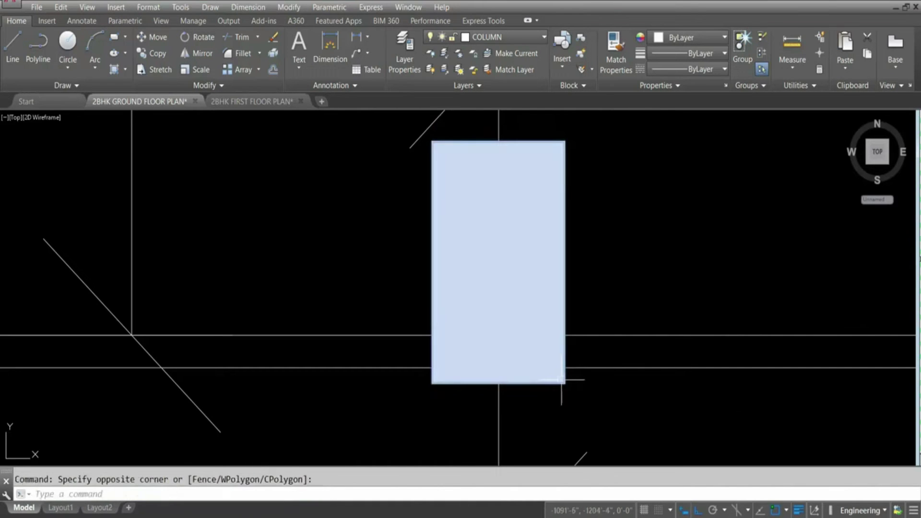
text(m)
key(Return)
click(566, 384)
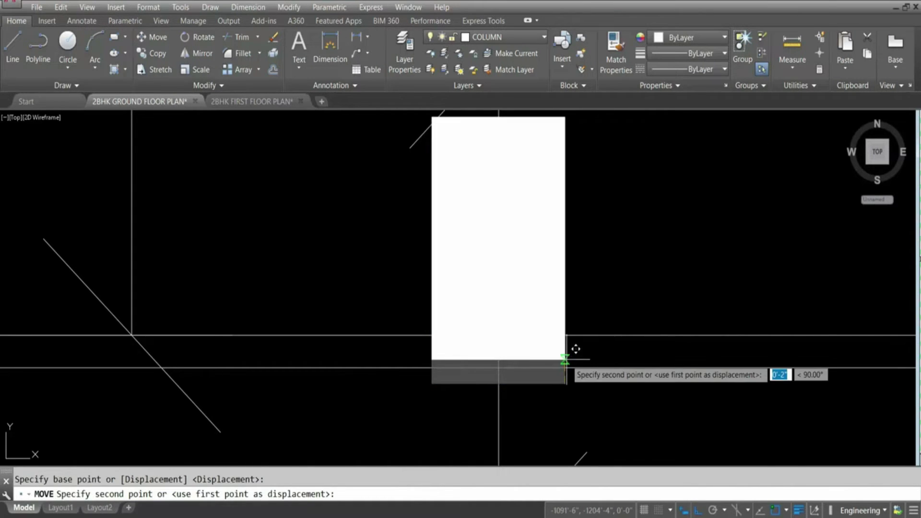
click(566, 367)
scroll(565, 376, down, 10)
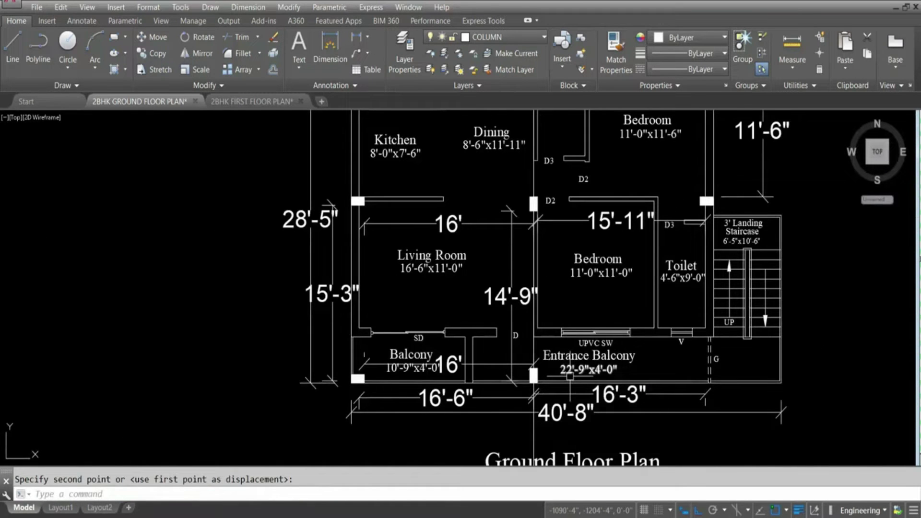
- Erase the vertical construction line and the vertical dimension between the central column and the entrance balcony's outer wall
click(533, 429)
key(Delete)
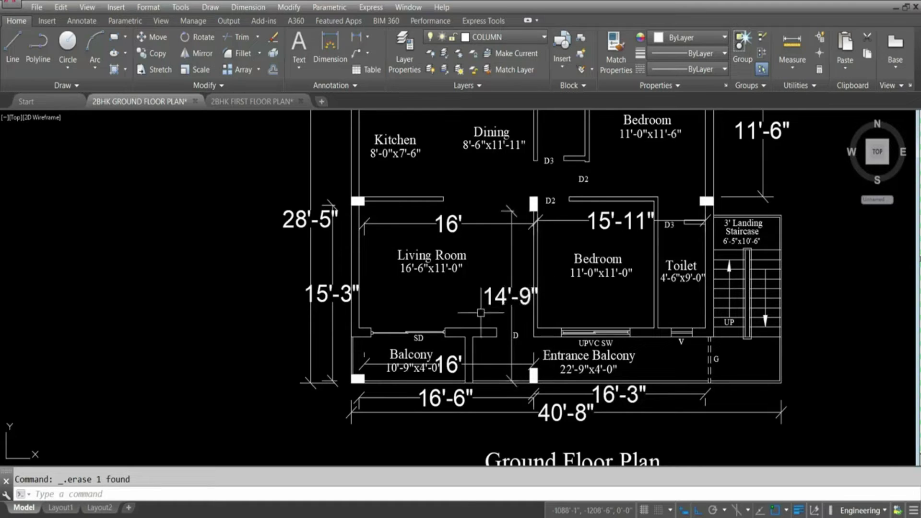
click(512, 353)
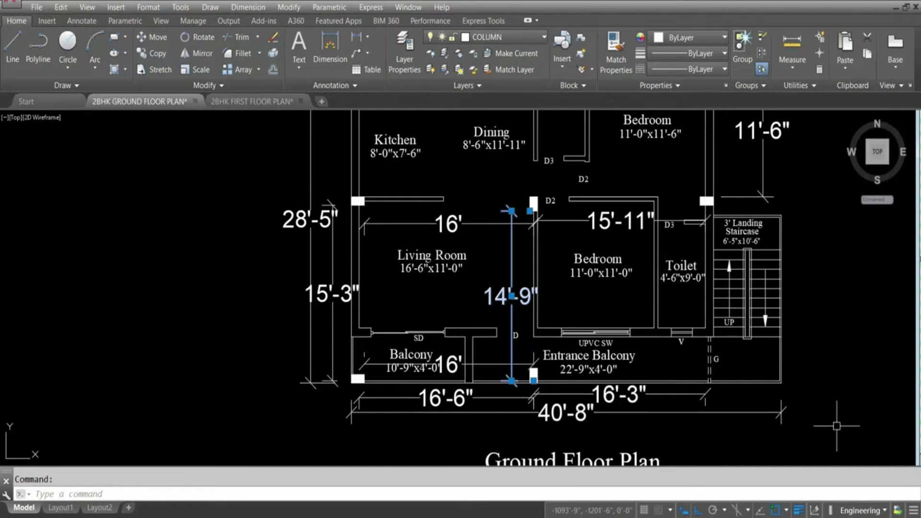
key(Delete)
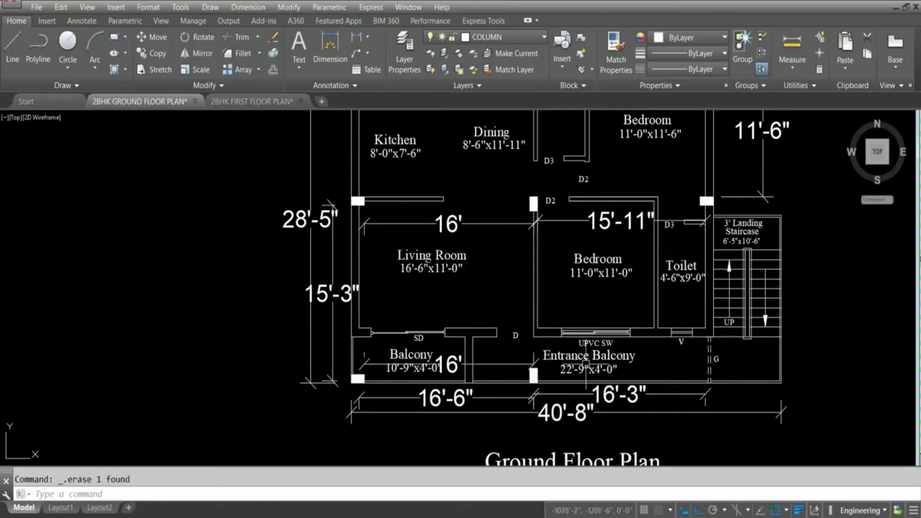
- Erase the horizontal dimension across the balcony and the one just outside its outer wall, both reaching the new column
click(510, 361)
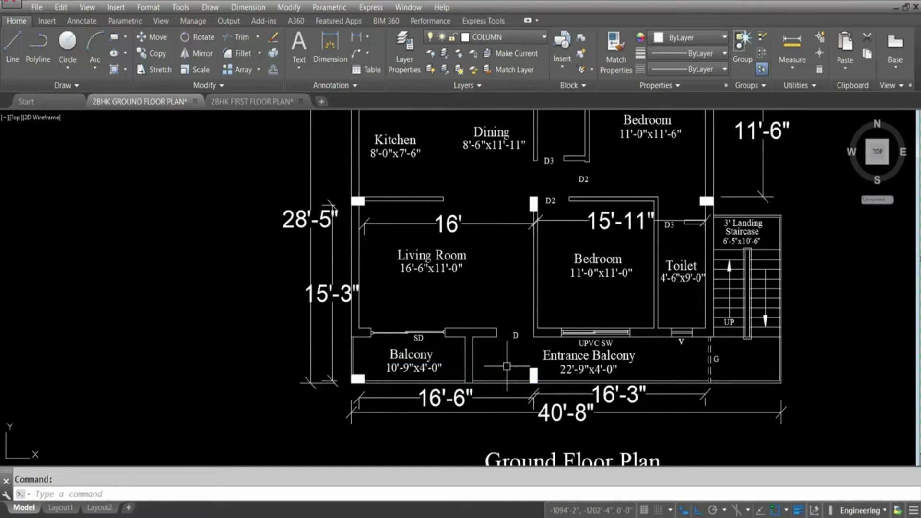
click(510, 393)
click(502, 401)
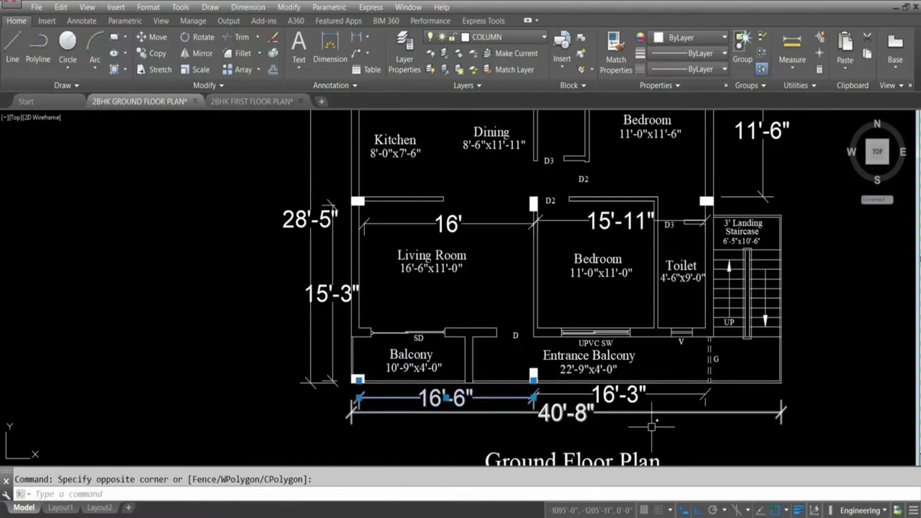
key(Delete)
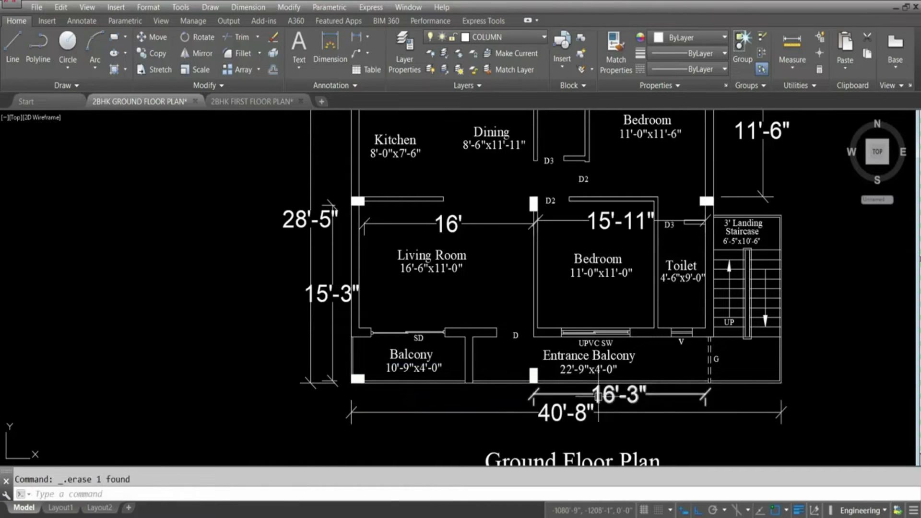
- Measure the vertical gap from the new entrance balcony column's top edge to the wall corner above it
click(361, 37)
scroll(540, 376, up, 4)
click(534, 369)
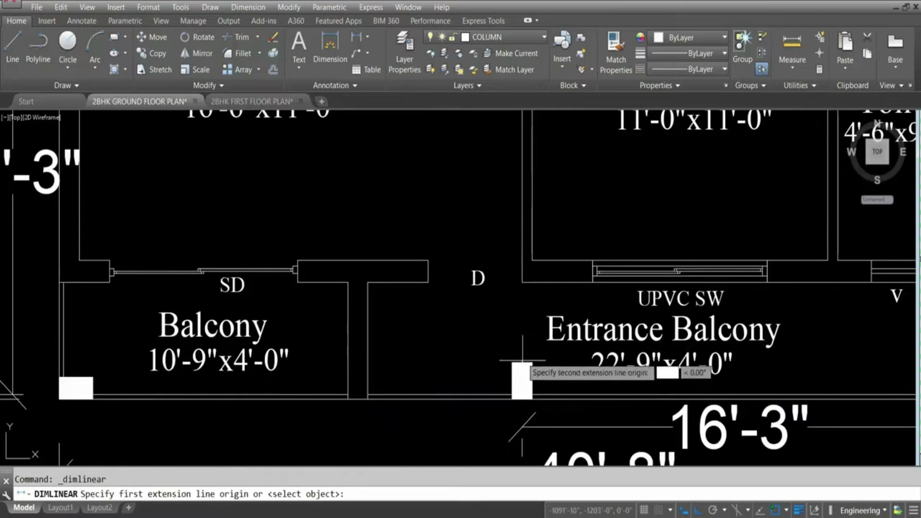
click(523, 282)
scroll(514, 321, down, 4)
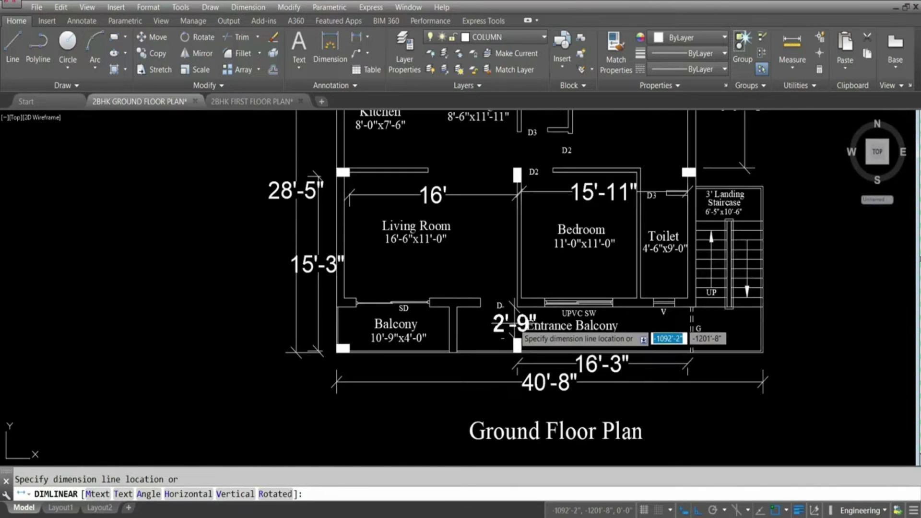
key(Escape)
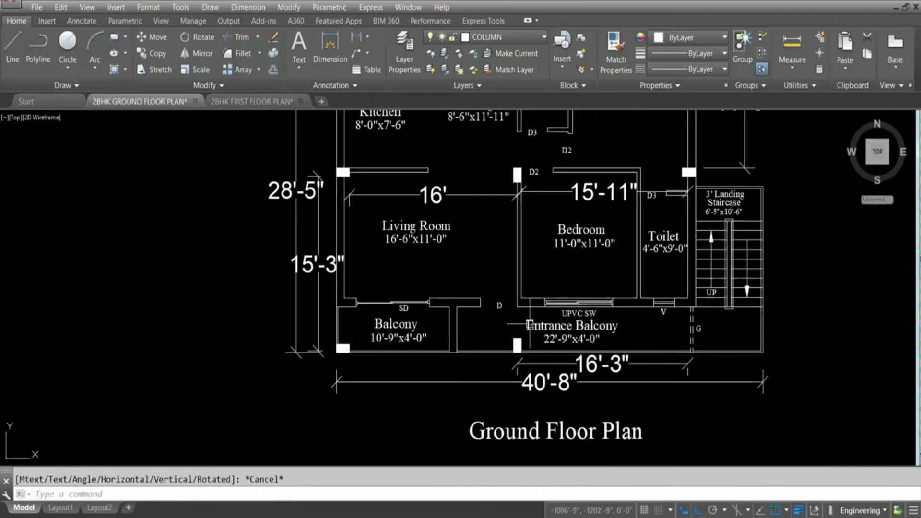
scroll(519, 345, up, 3)
scroll(522, 343, down, 3)
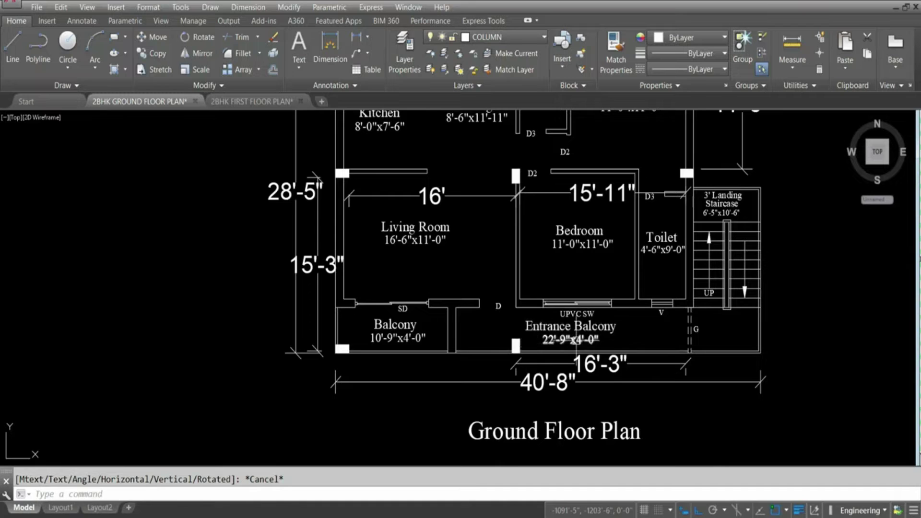
- Try to rotate the entrance balcony column by 90 degrees about its lower corner
scroll(552, 346, up, 2)
click(516, 345)
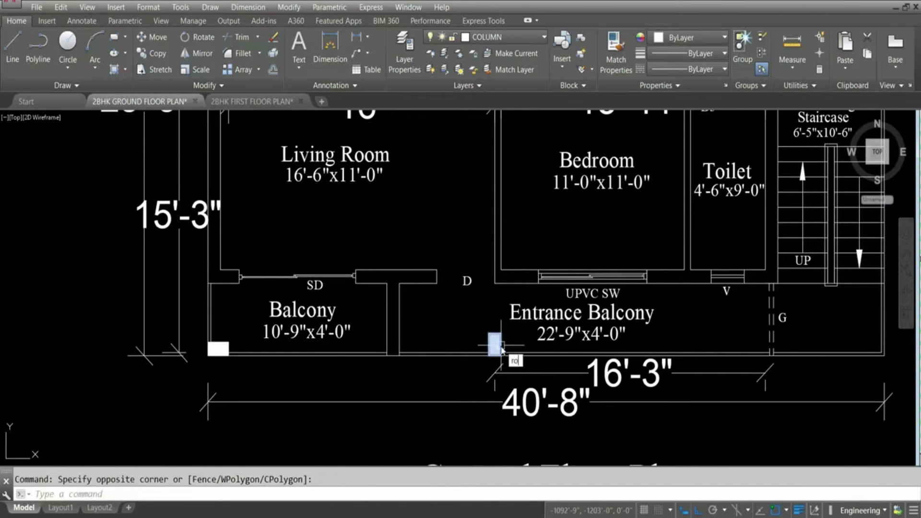
key(Return)
click(501, 355)
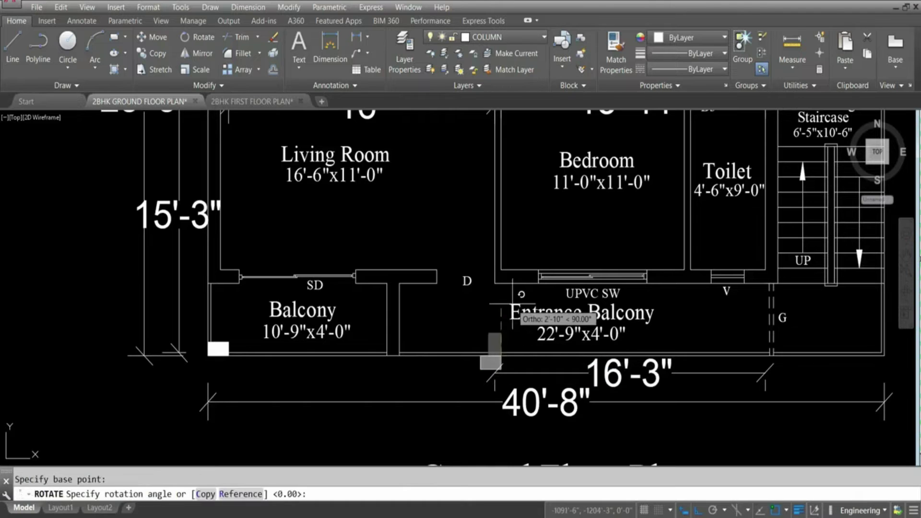
click(512, 304)
- Move the rotated column up so its lower corner sits on the entrance balcony's outer wall line
scroll(491, 365, up, 6)
click(512, 320)
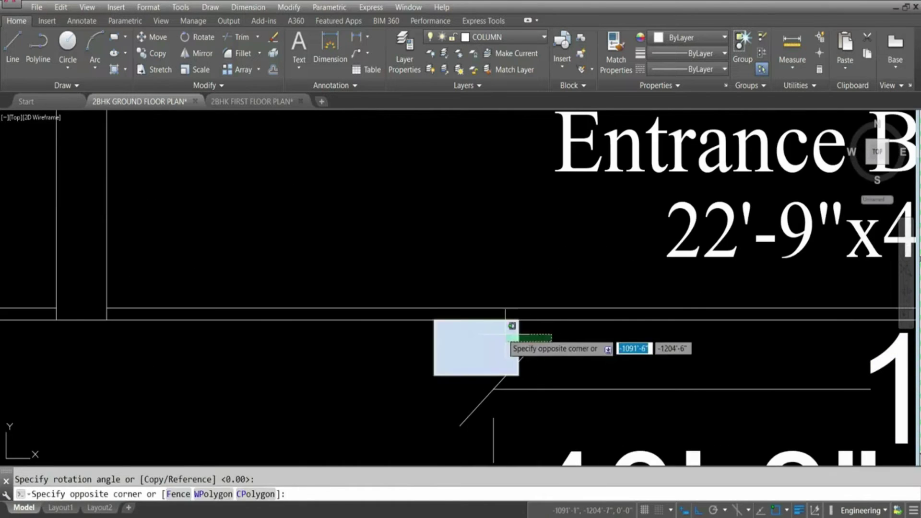
text(m)
key(Return)
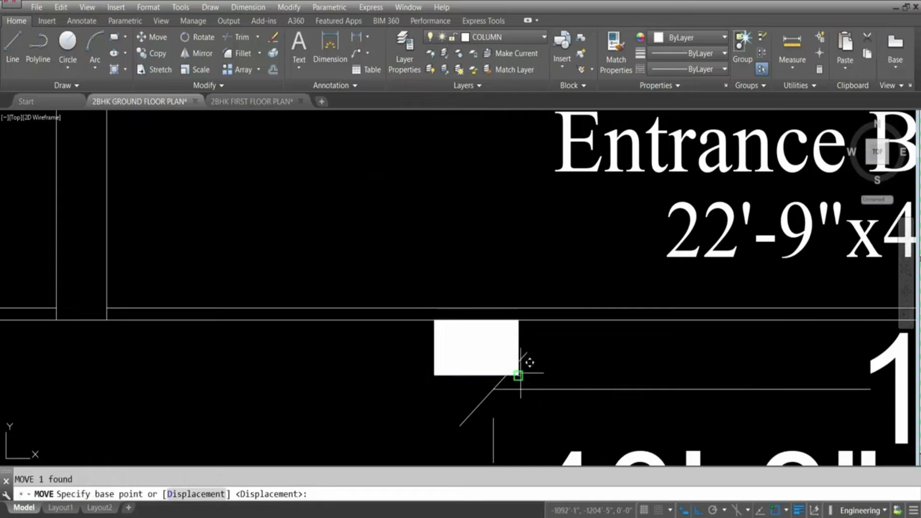
click(519, 375)
scroll(518, 320, down, 6)
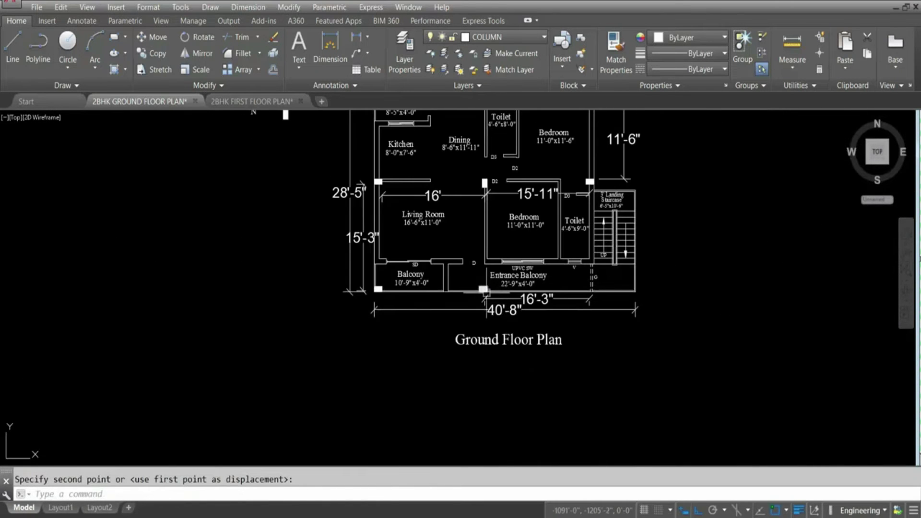
scroll(511, 289, up, 2)
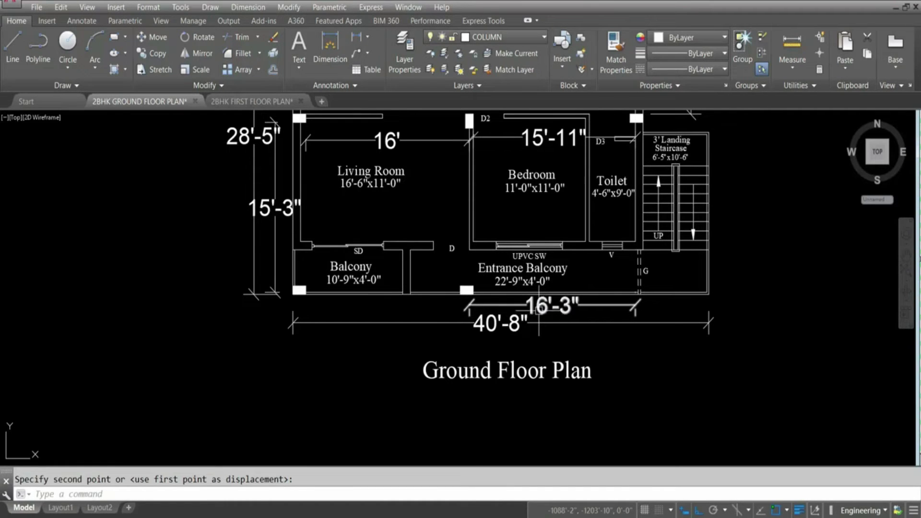
- Undo the move and the rotation of the entrance balcony column
key(ctrl+z)
key(ctrl+z)
key(ctrl+z)
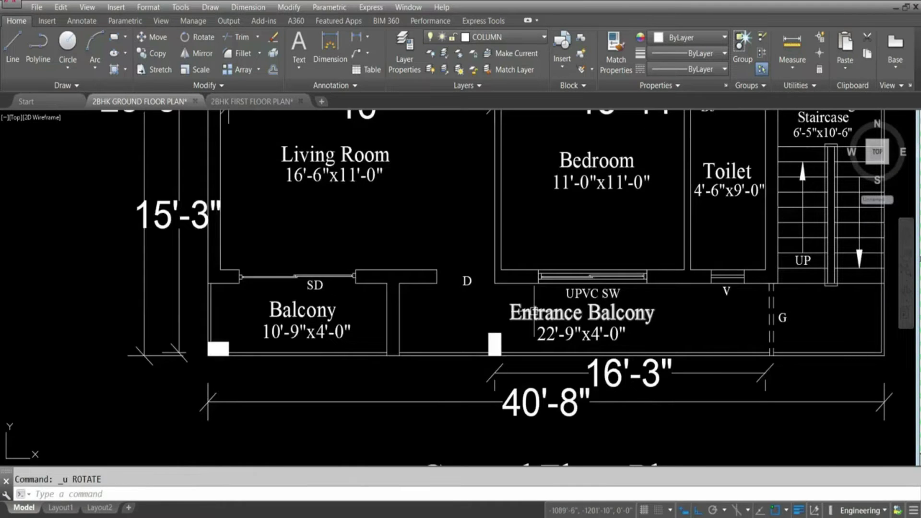
scroll(387, 290, down, 2)
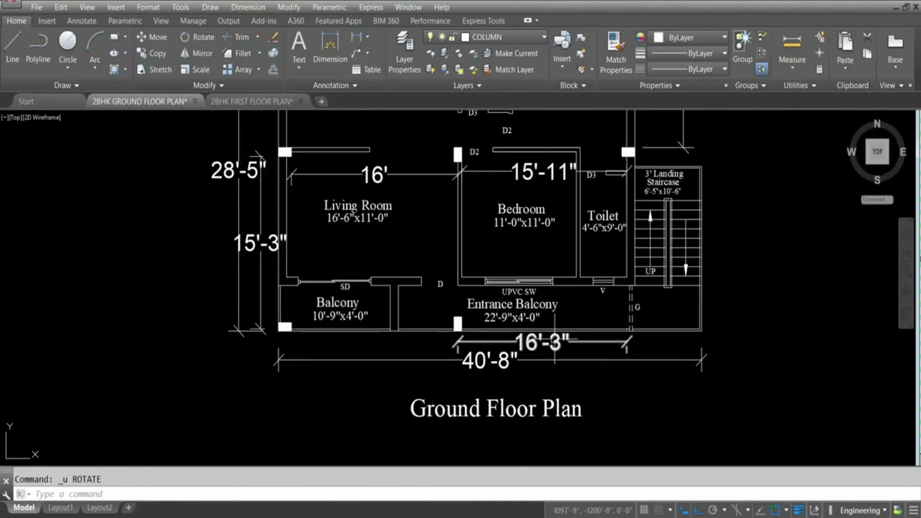
- Erase the horizontal dimensions across the living room and across the lower bedroom and toilet
scroll(555, 343, down, 2)
scroll(630, 326, up, 2)
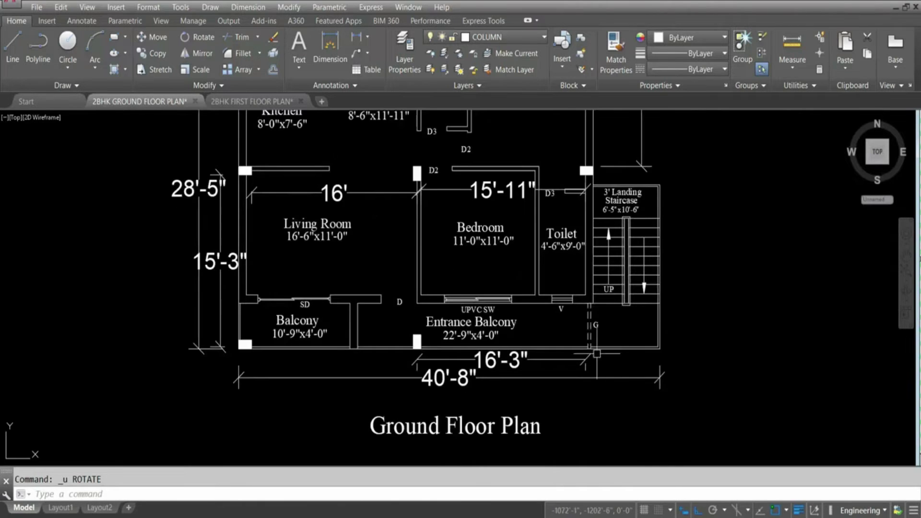
middle_drag(598, 362, 548, 397)
scroll(548, 397, down, 2)
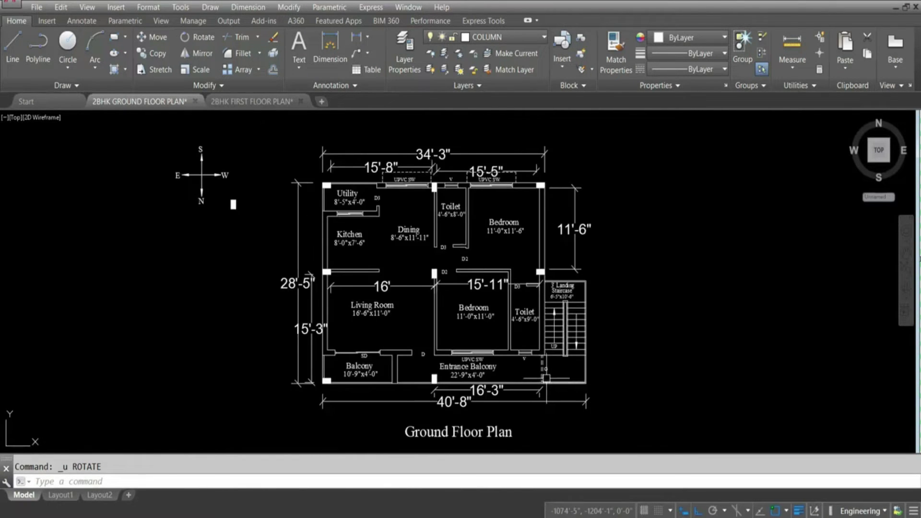
scroll(546, 378, up, 2)
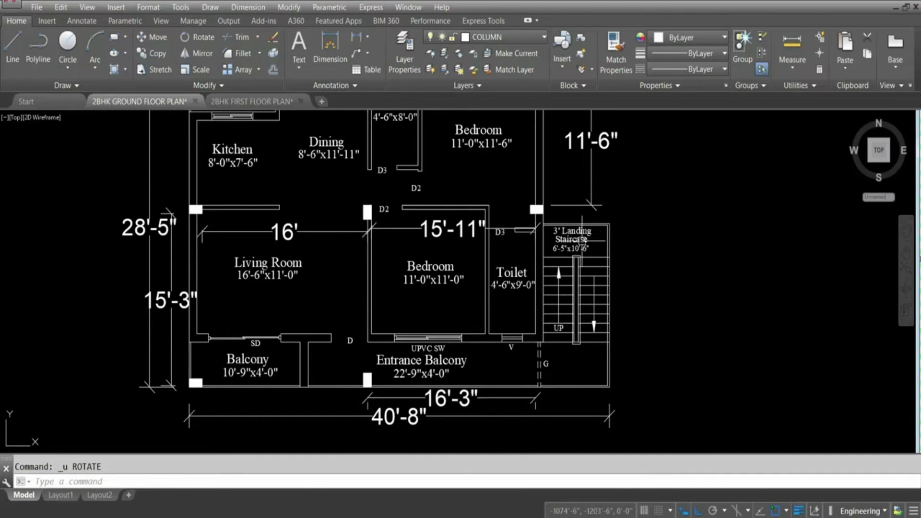
click(475, 230)
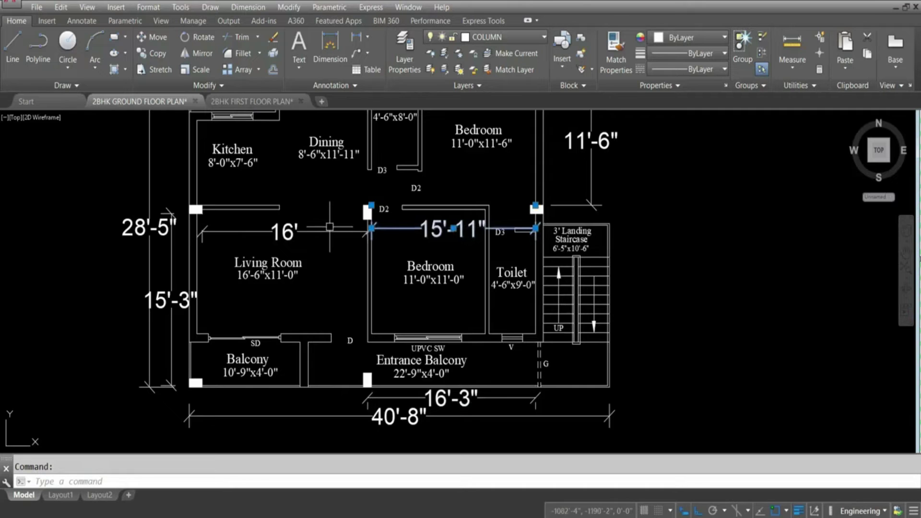
click(321, 226)
click(319, 241)
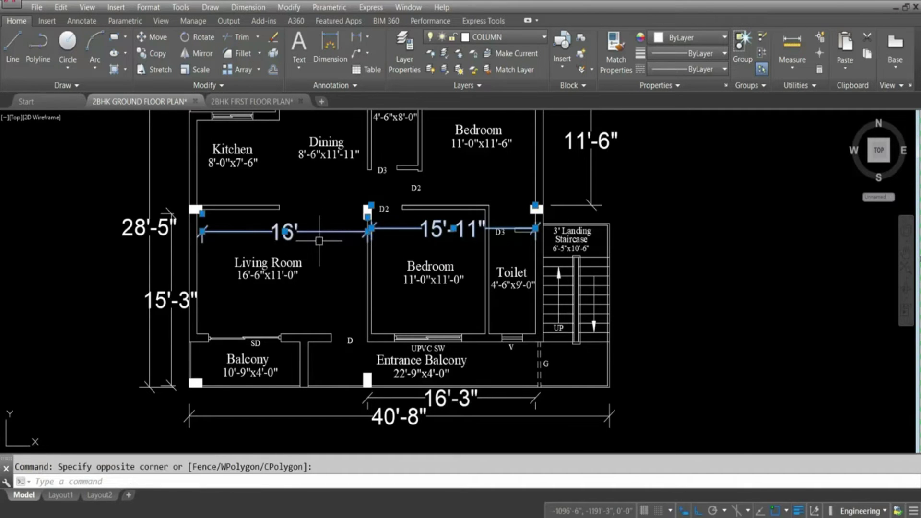
key(Delete)
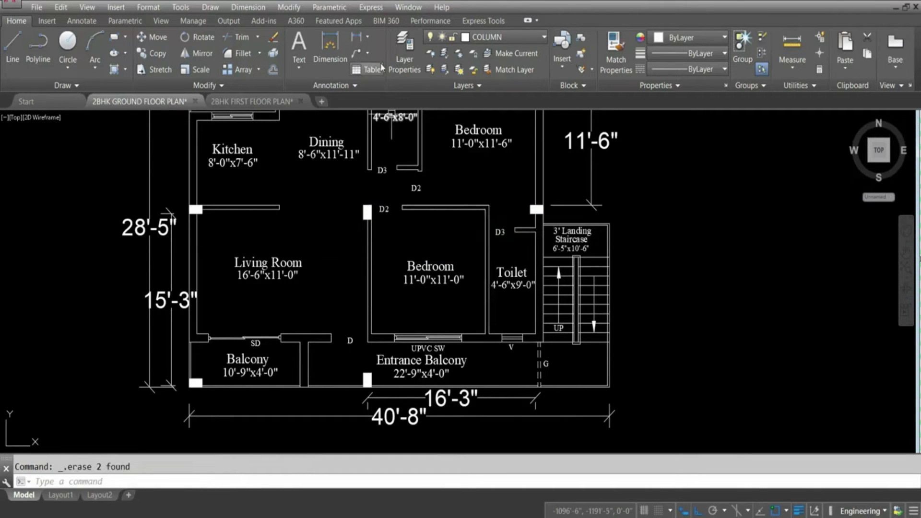
- Add a vertical linear dimension from the lower edge of the column above the lower toilet to the entrance balcony's outer wall at gate G
click(356, 37)
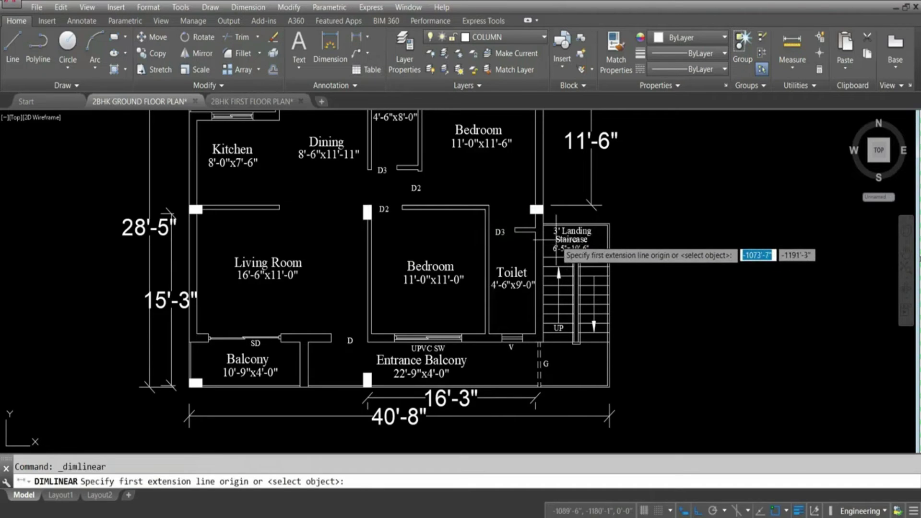
scroll(547, 208, up, 2)
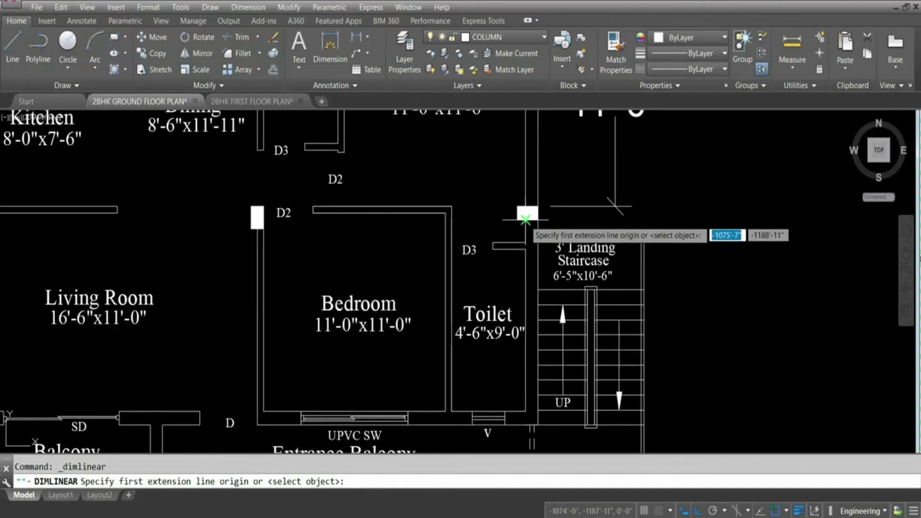
click(537, 207)
scroll(537, 211, down, 2)
scroll(532, 401, up, 4)
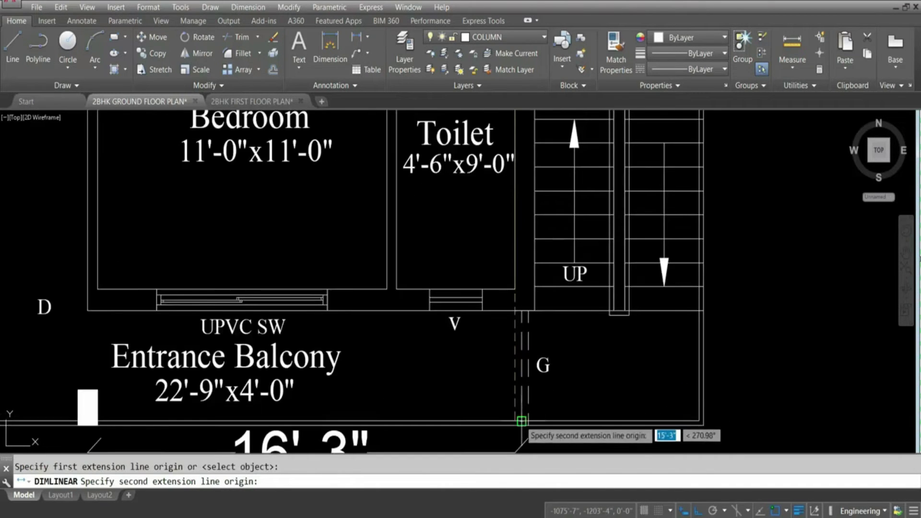
click(529, 408)
scroll(523, 336, down, 4)
click(524, 263)
scroll(523, 264, down, 2)
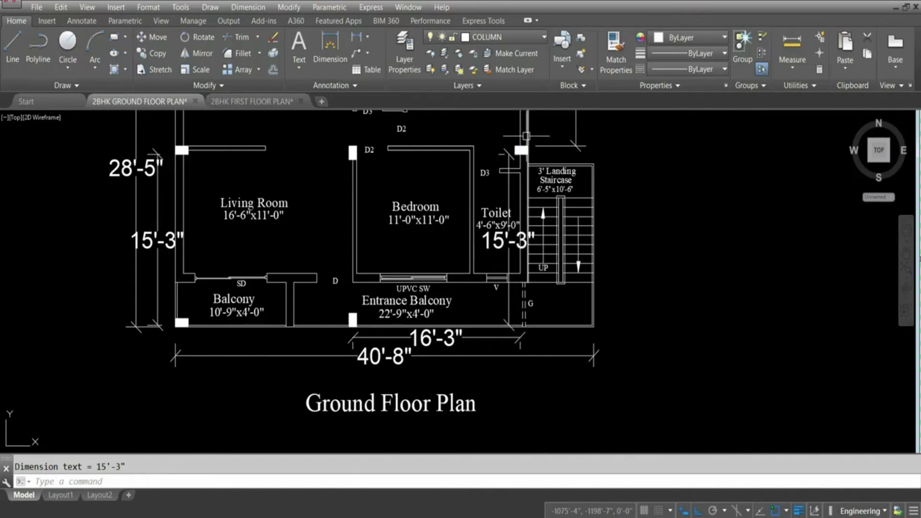
- Copy the column beside the staircase landing straight down onto the entrance balcony's outer wall at gate G
scroll(527, 136, up, 6)
click(524, 155)
click(515, 187)
text(co)
key(Return)
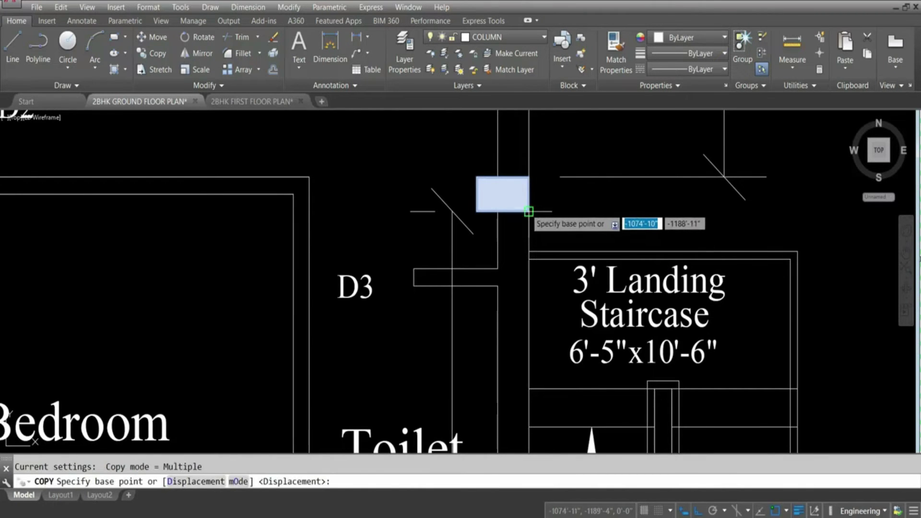
click(529, 211)
scroll(529, 211, down, 6)
scroll(500, 331, up, 5)
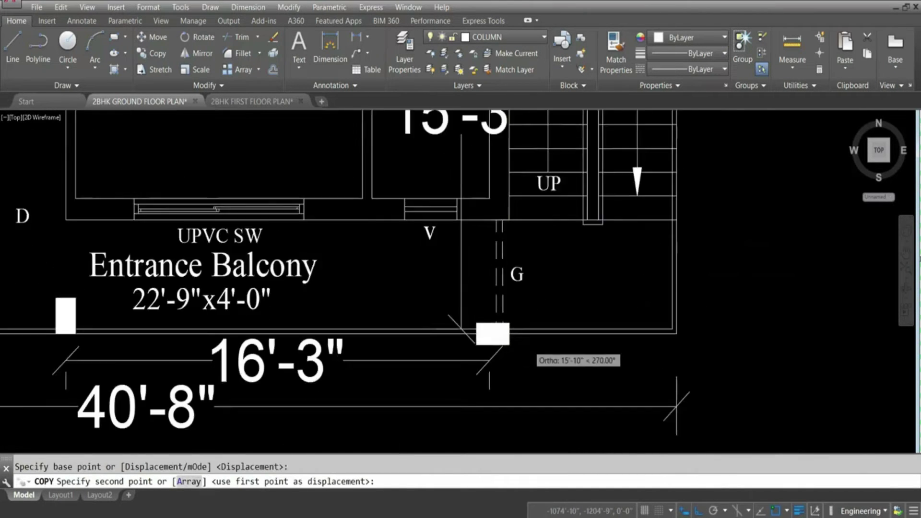
scroll(504, 338, up, 2)
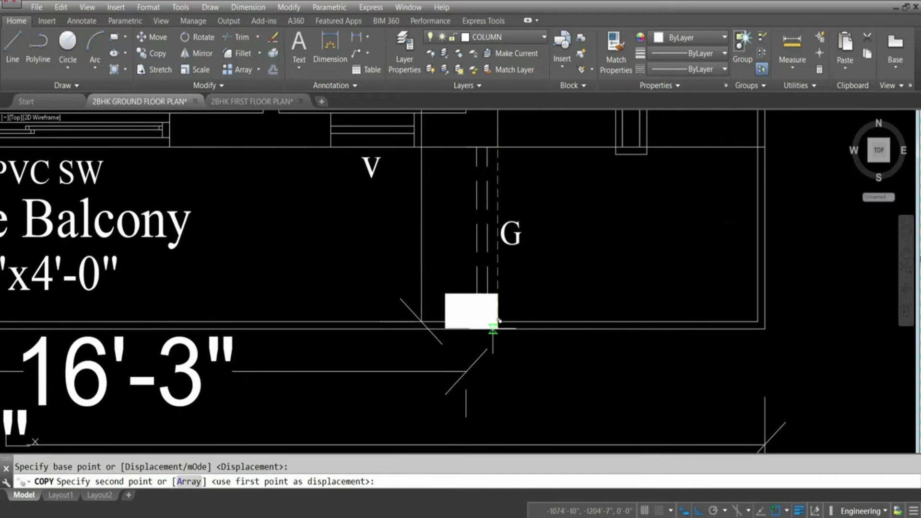
scroll(497, 326, up, 3)
scroll(498, 272, down, 4)
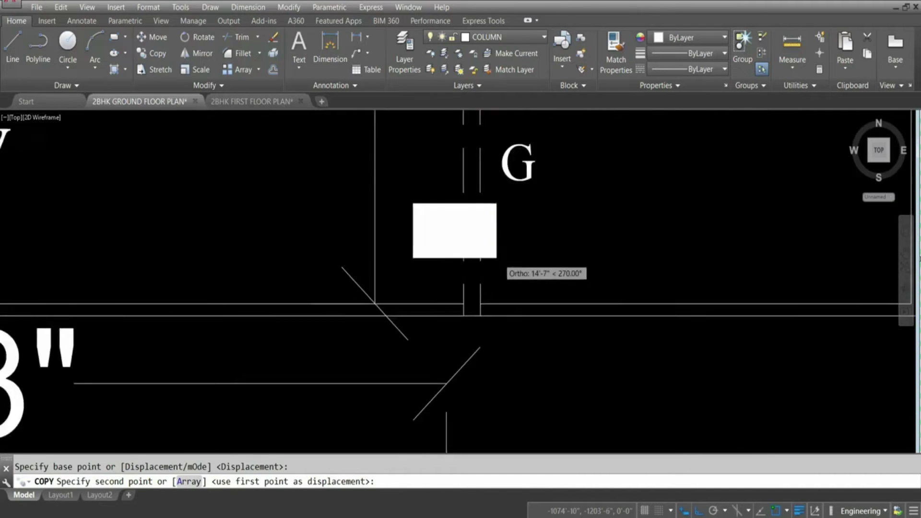
scroll(504, 309, up, 5)
click(514, 289)
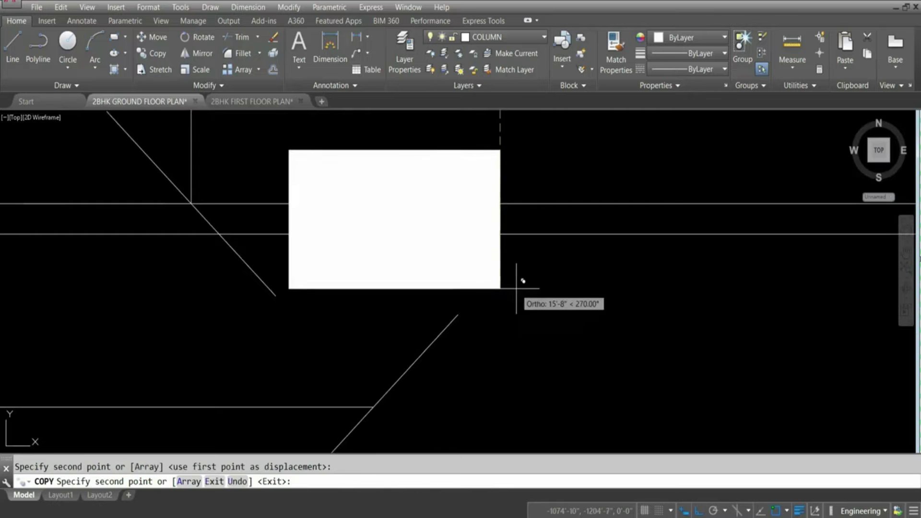
key(Escape)
- Move the copied column at gate G up so its lower edge sits on the balcony's outer wall line
click(512, 301)
click(487, 270)
text(m)
key(Return)
click(500, 288)
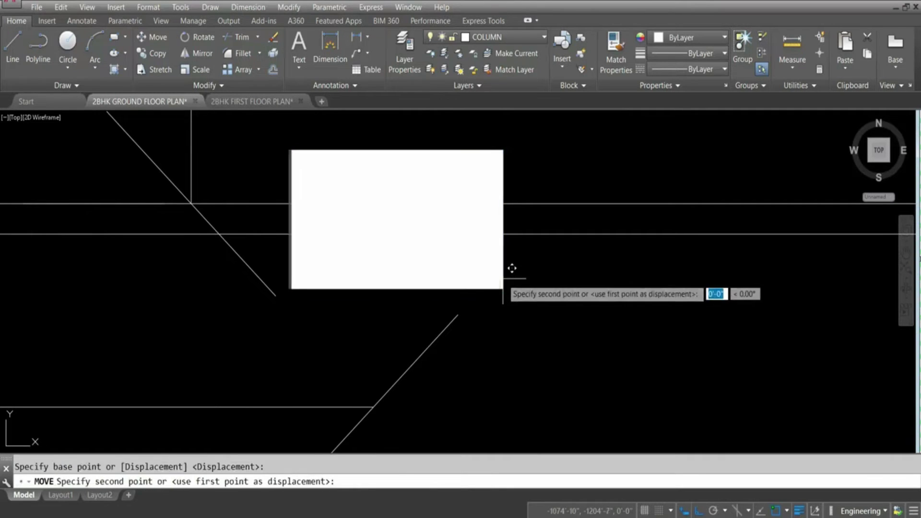
click(508, 221)
scroll(562, 320, down, 8)
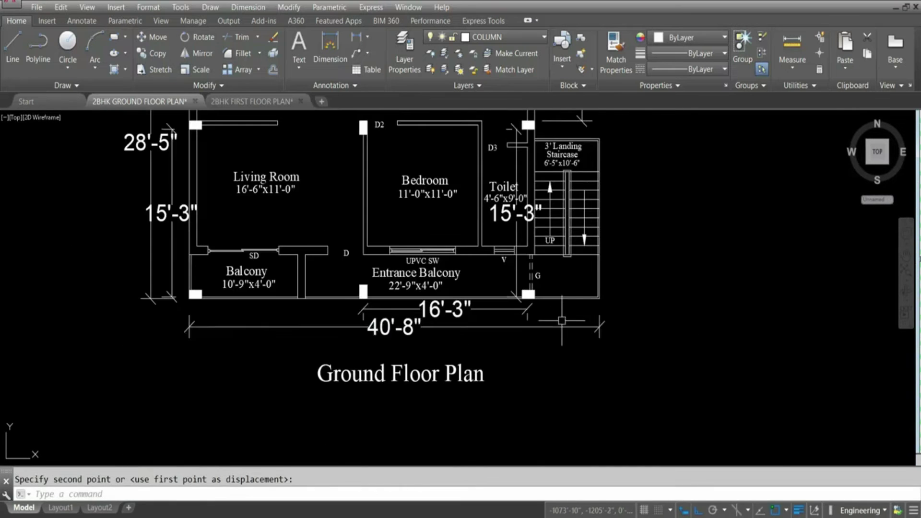
click(532, 310)
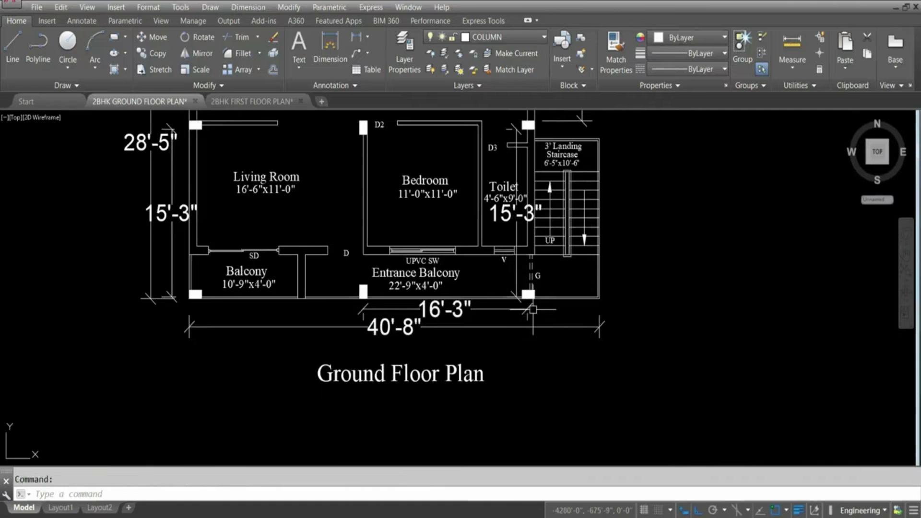
- Add a vertical linear dimension outside the staircase from its upper outer corner to the plan's lower outer corner
scroll(475, 379, down, 2)
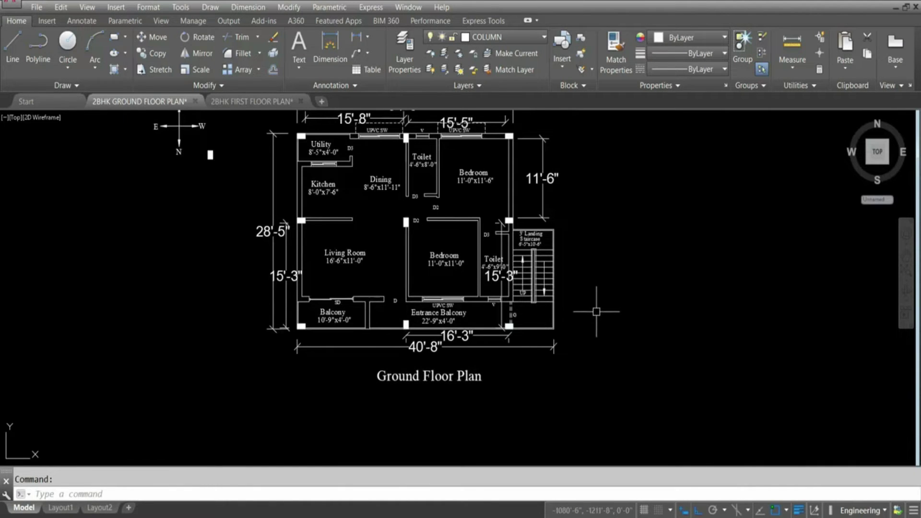
scroll(602, 246, up, 2)
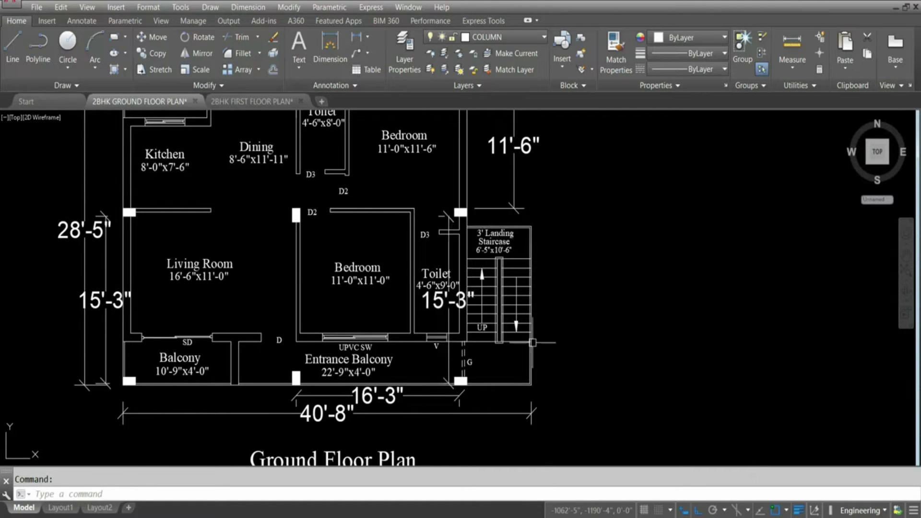
click(356, 37)
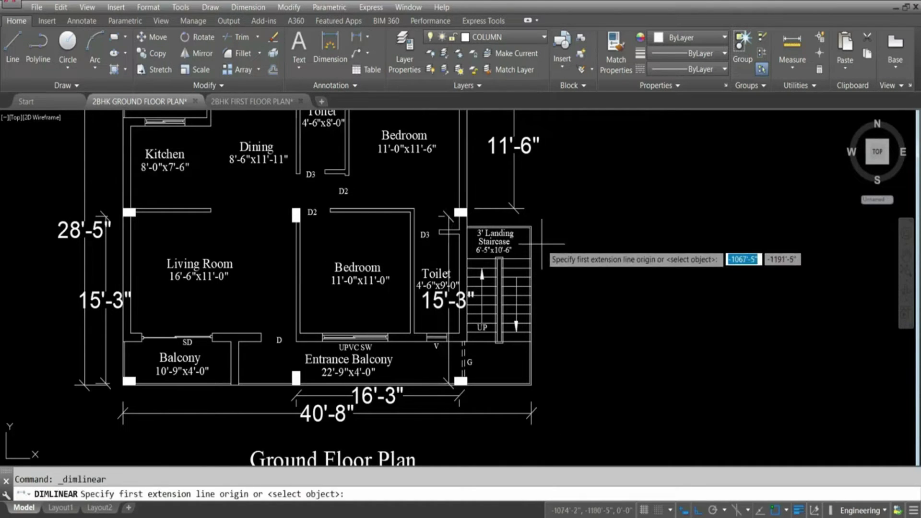
scroll(513, 208, up, 4)
click(511, 201)
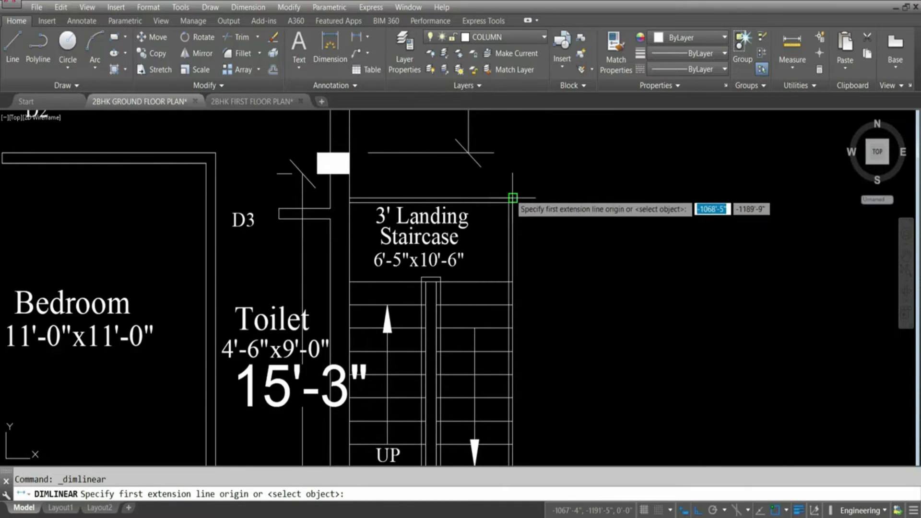
scroll(512, 201, down, 3)
scroll(528, 370, down, 3)
scroll(509, 365, up, 5)
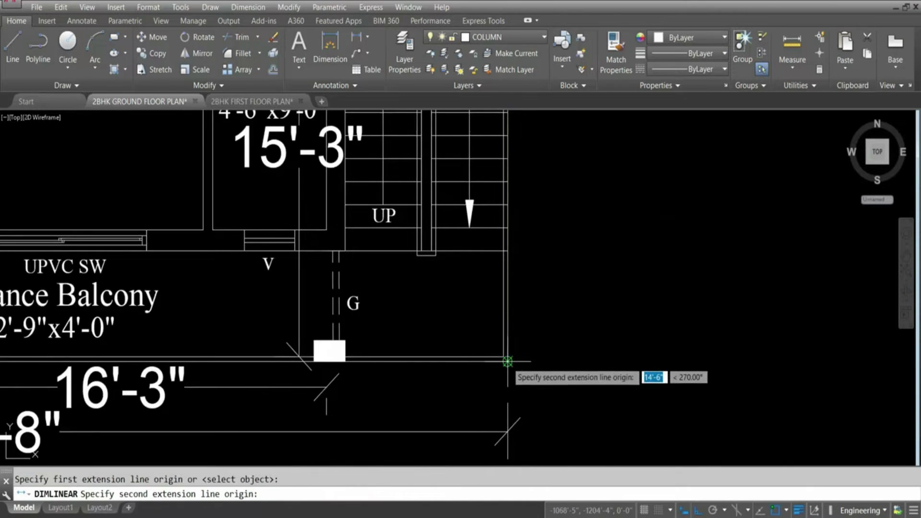
click(508, 361)
scroll(576, 322, down, 2)
click(585, 305)
scroll(585, 307, down, 3)
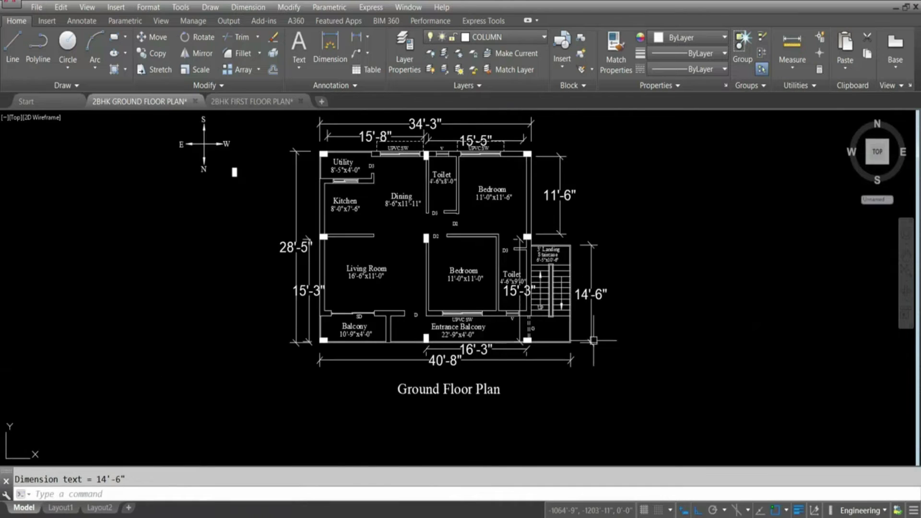
- Draw a rectangle 9 inches long and 12 inches wide in the empty space outside the staircase
scroll(608, 334, up, 2)
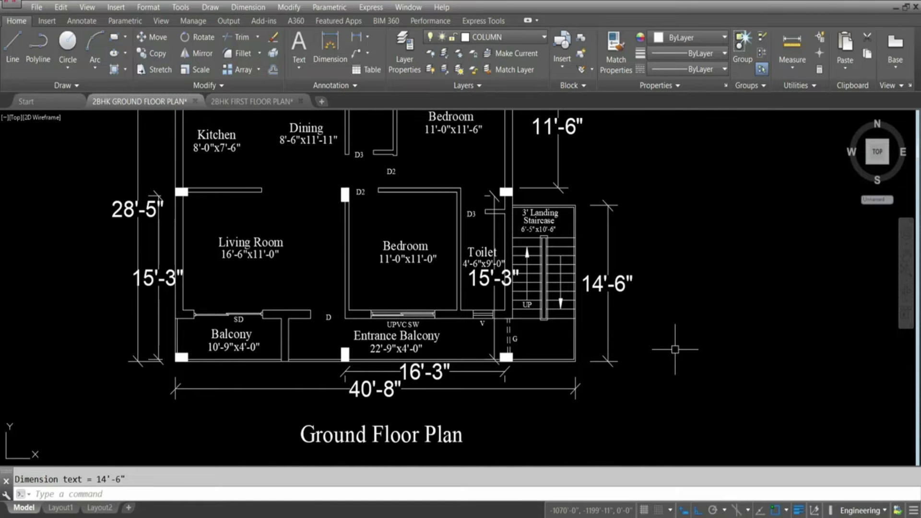
scroll(579, 205, up, 2)
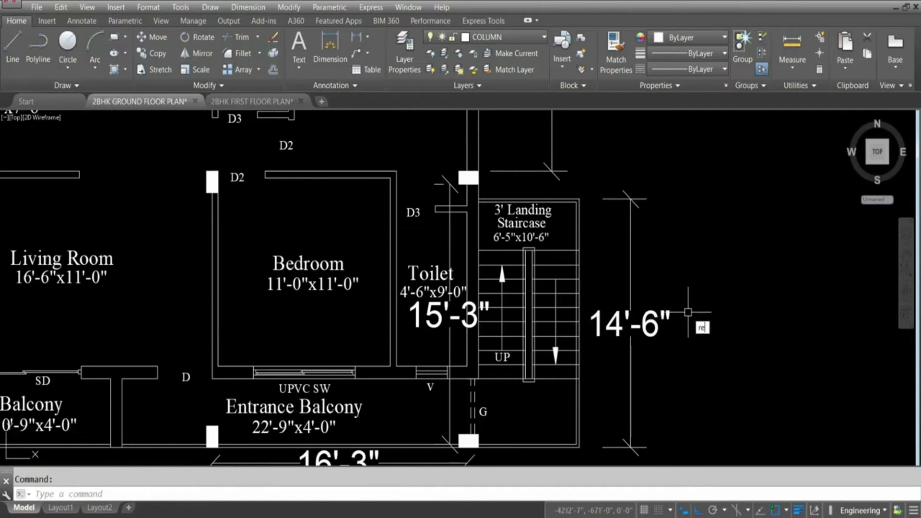
text(c)
key(Return)
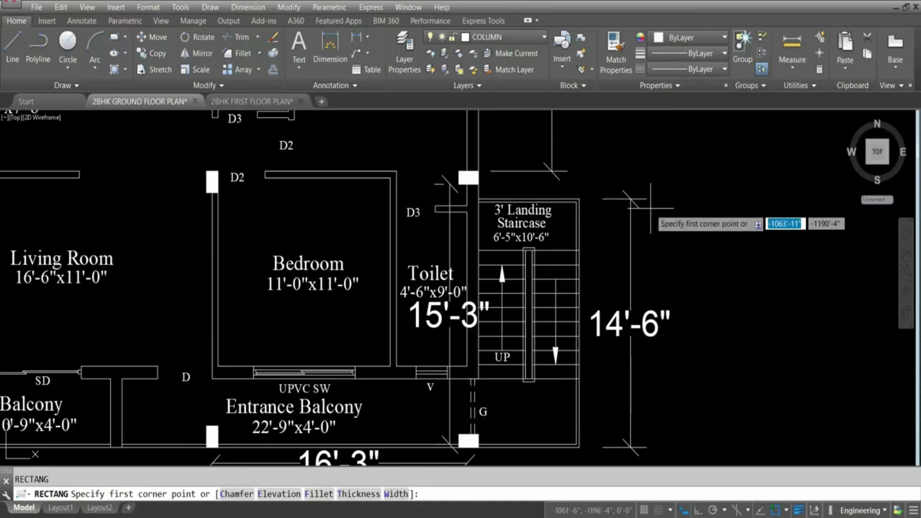
click(691, 225)
right_click(720, 276)
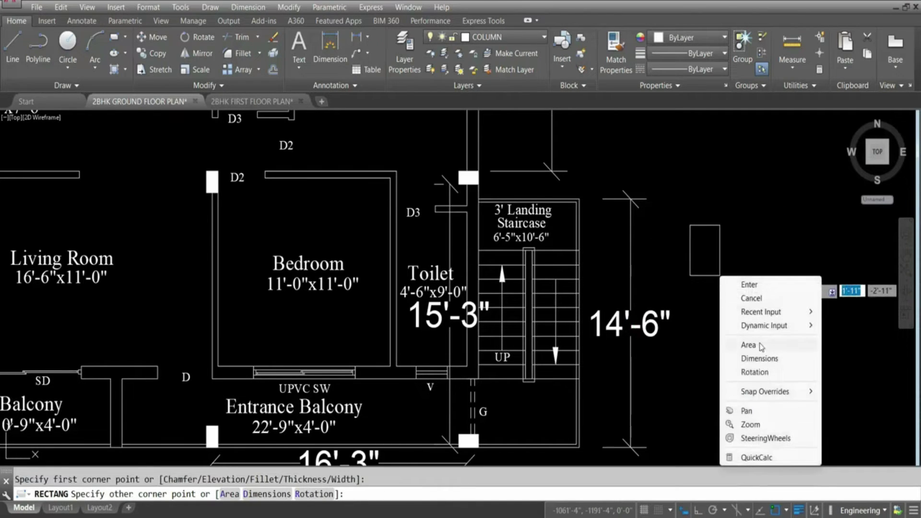
click(767, 358)
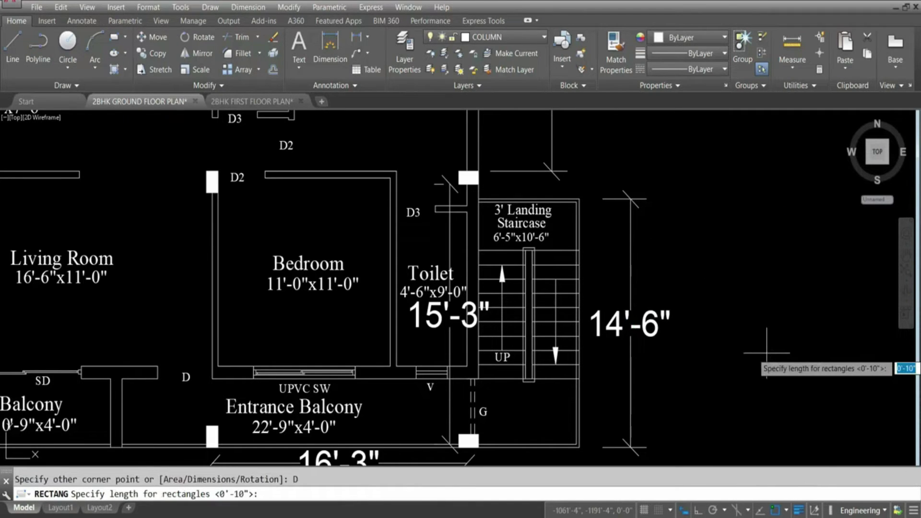
key(Return)
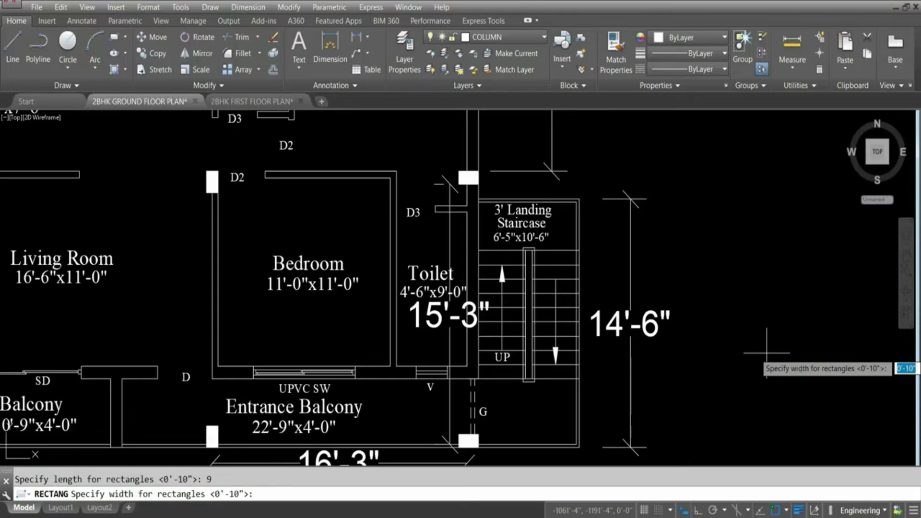
text(1)
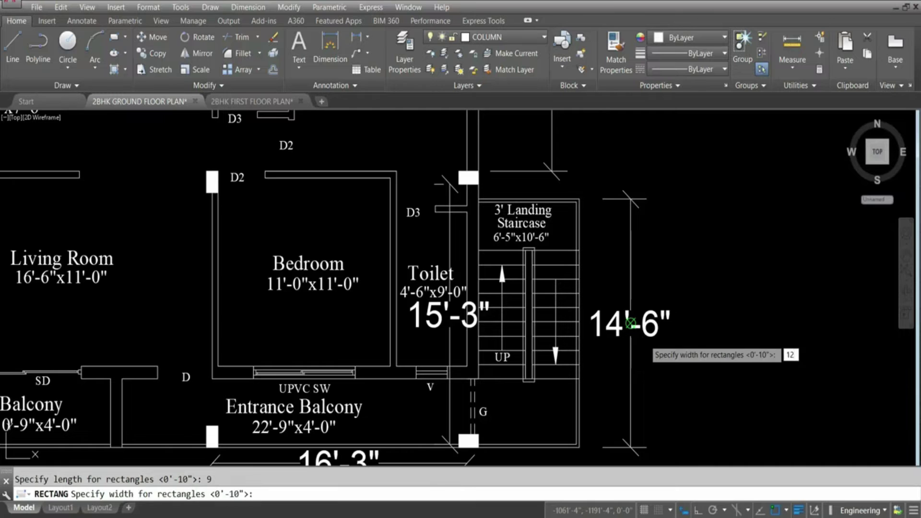
text(2)
key(Return)
click(693, 261)
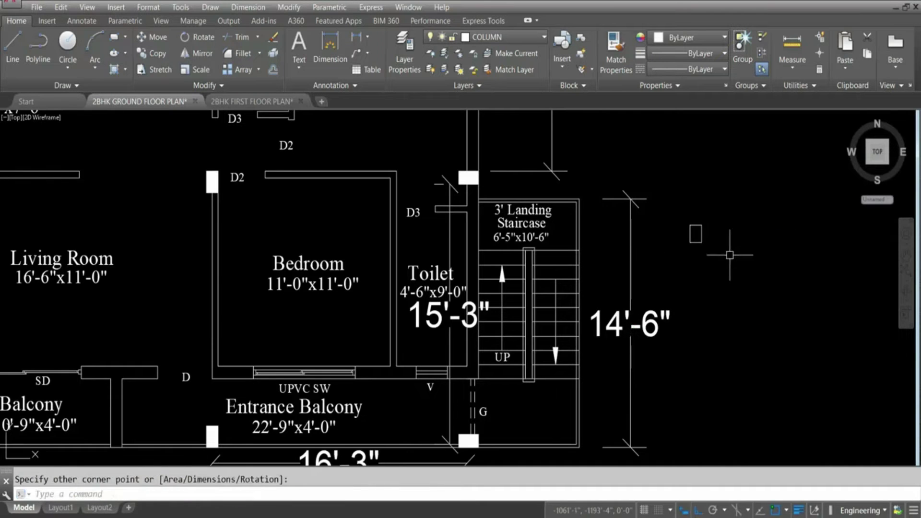
- Fill the 9 by 12 inch rectangle with a solid hatch and select the outline together with its fill
key(Return)
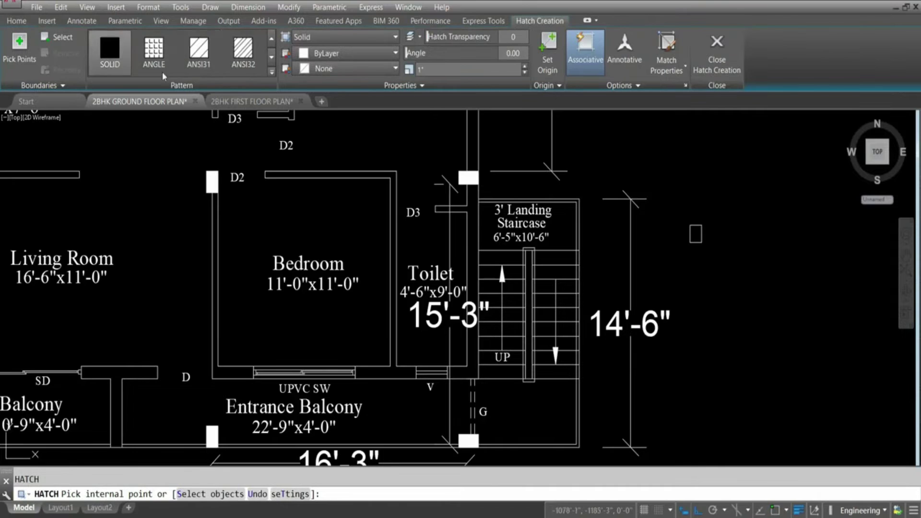
click(696, 234)
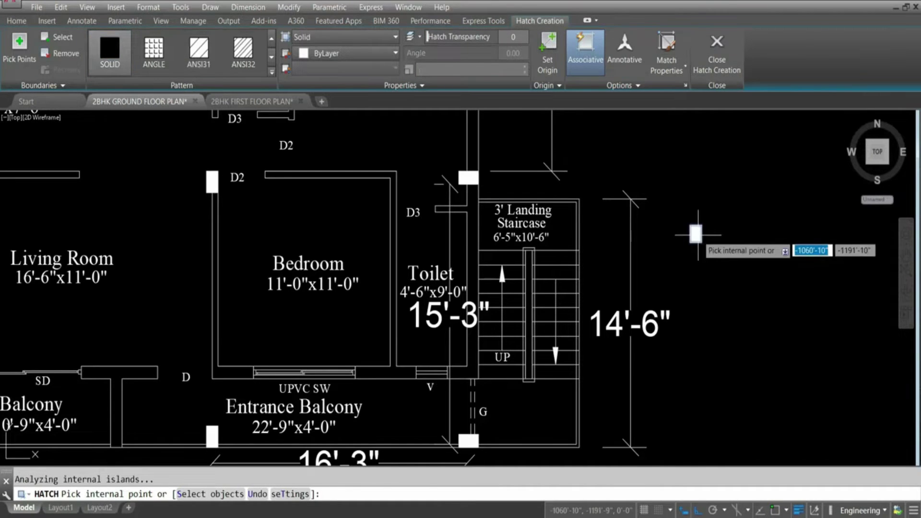
key(Return)
click(717, 248)
click(687, 224)
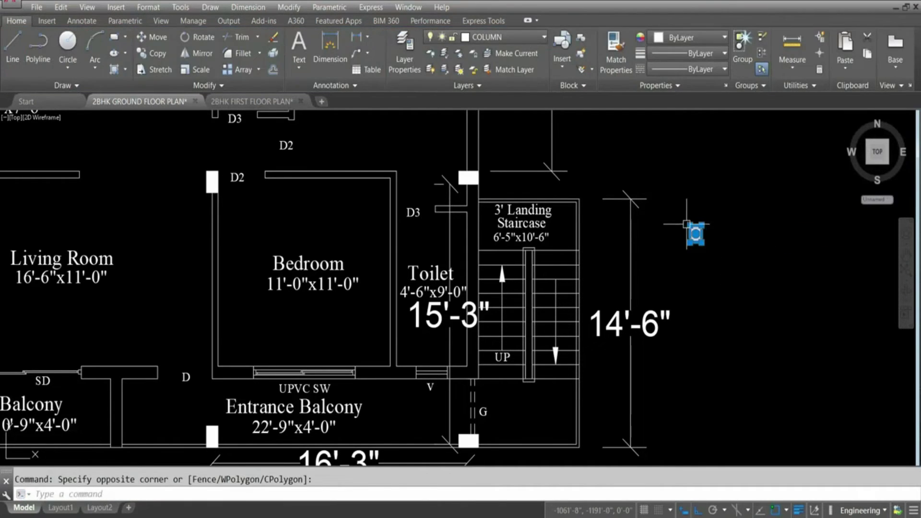
- Convert the selected 9 by 12 inch column outline and fill into a block named "col" and save the drawing
text(b)
key(Return)
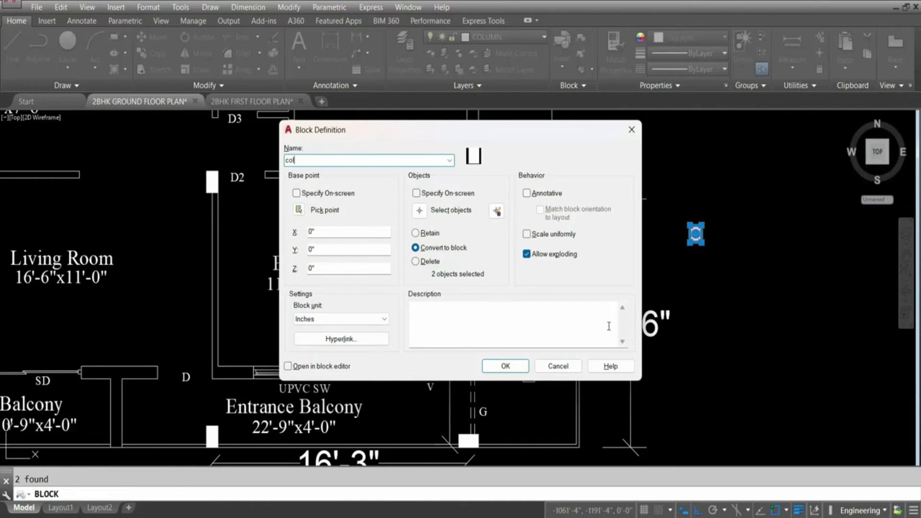
text(col)
key(Return)
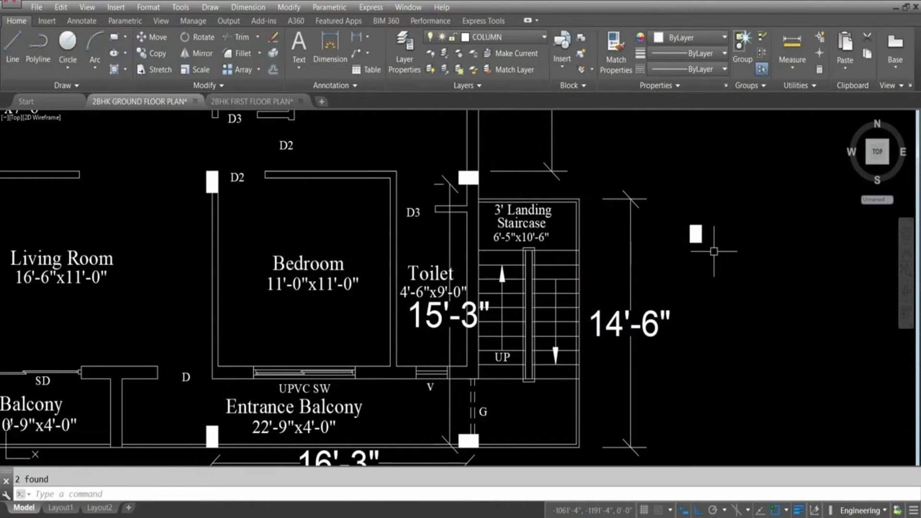
key(ctrl+s)
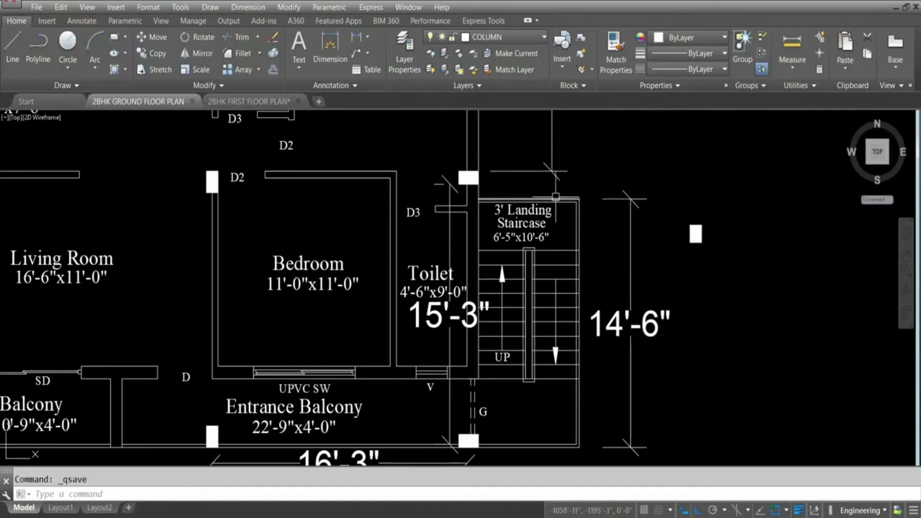
- Measure the staircase landing's inner width between the toilet wall and the outer staircase wall
click(356, 37)
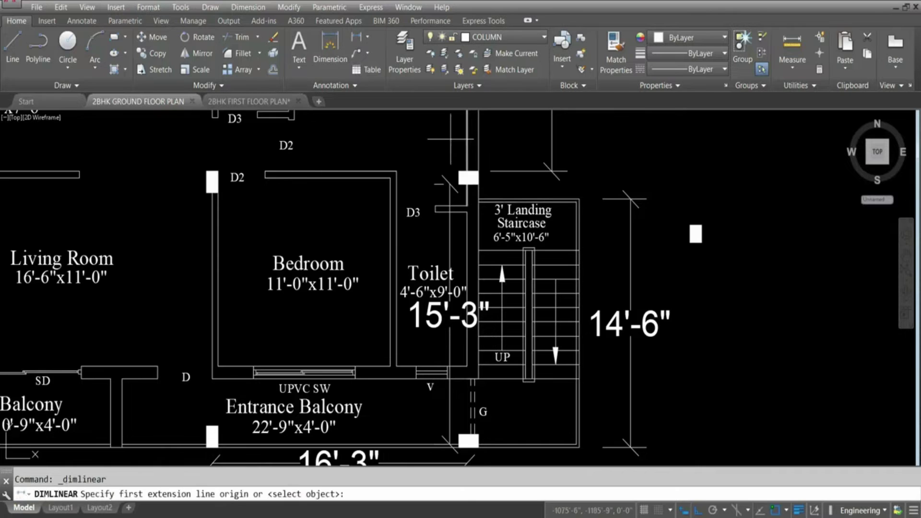
scroll(475, 203, up, 2)
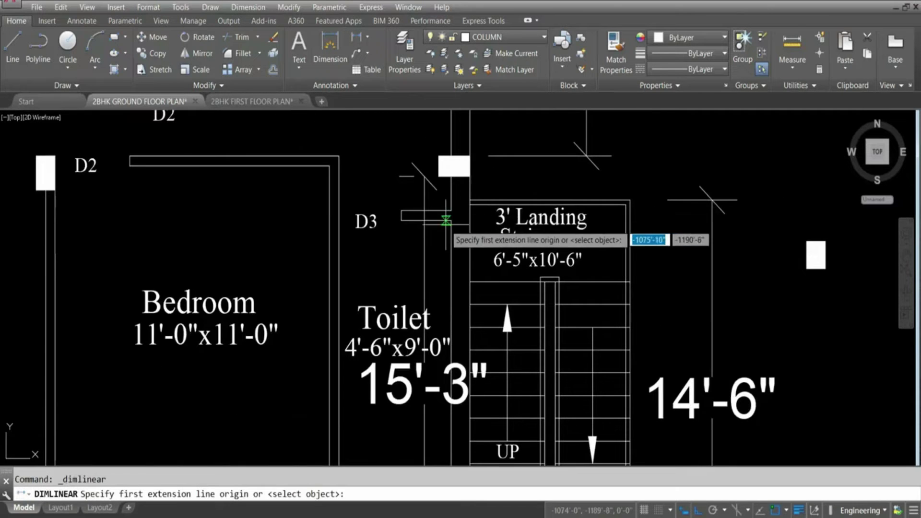
click(470, 205)
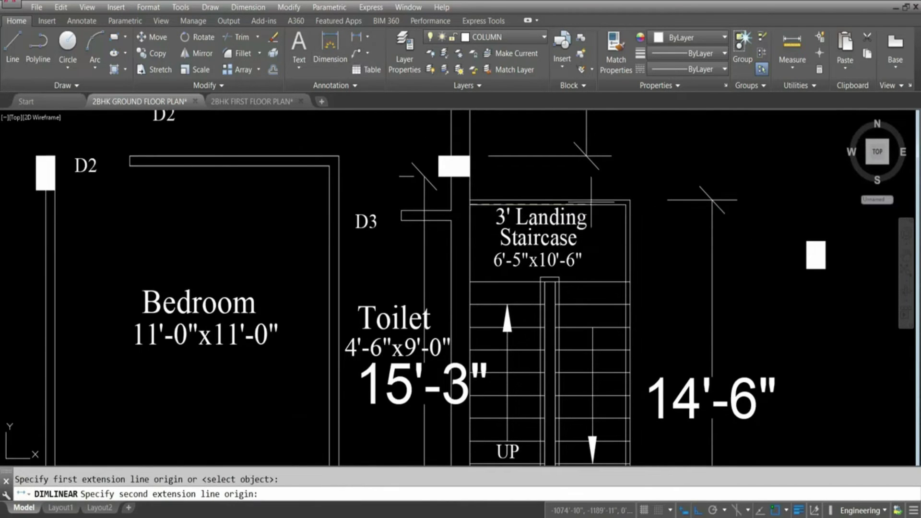
click(626, 205)
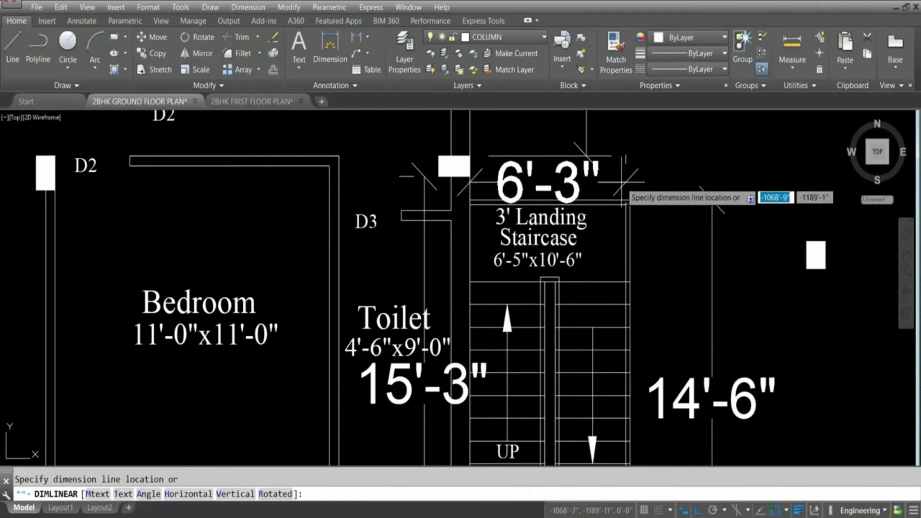
scroll(625, 202, down, 2)
key(Escape)
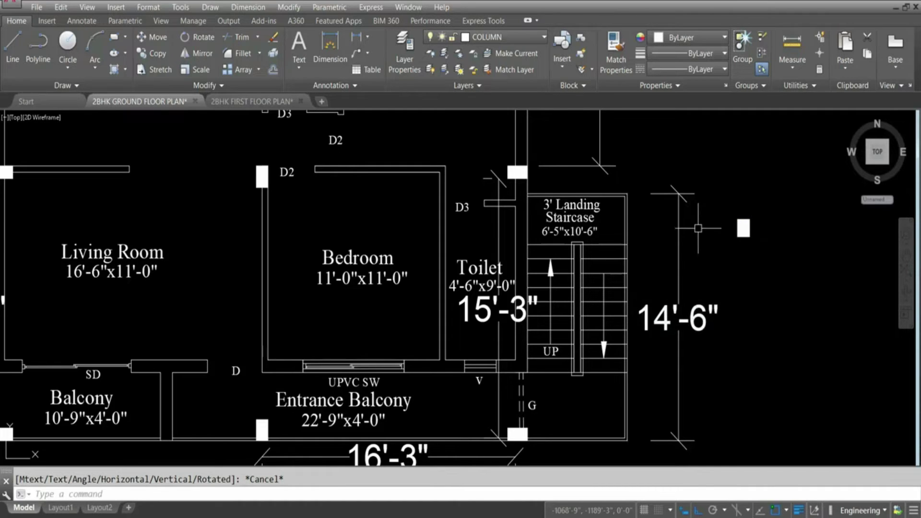
- Copy the 9 by 12 inch column block by its upper outer corner to the staircase's upper outer corner
click(720, 212)
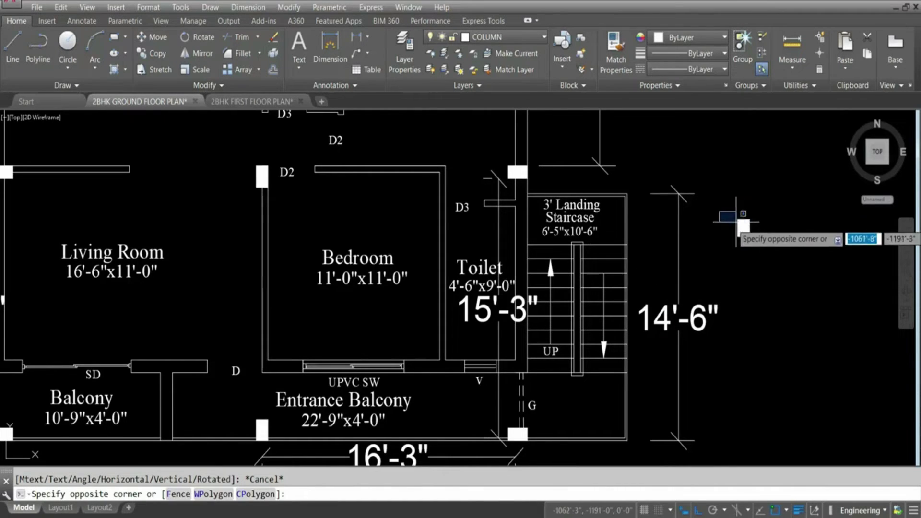
text(co)
key(Return)
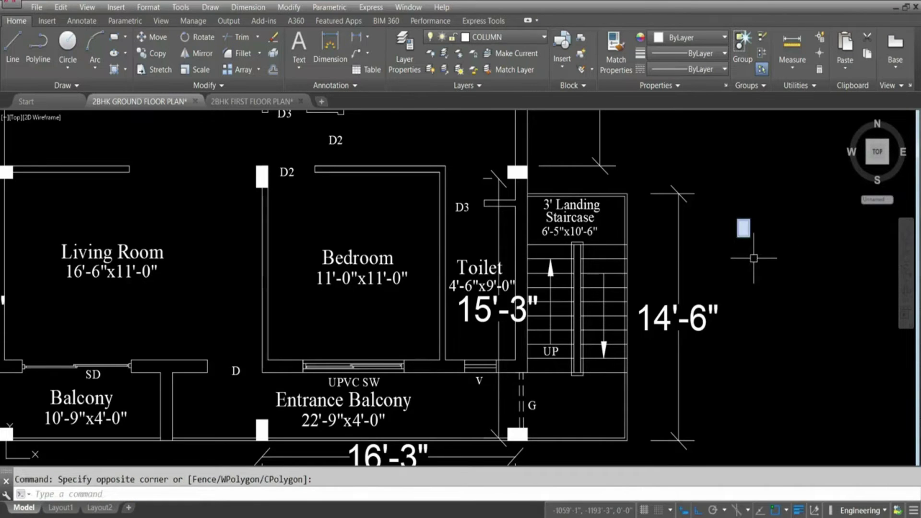
scroll(739, 212, up, 5)
click(785, 278)
scroll(823, 274, down, 5)
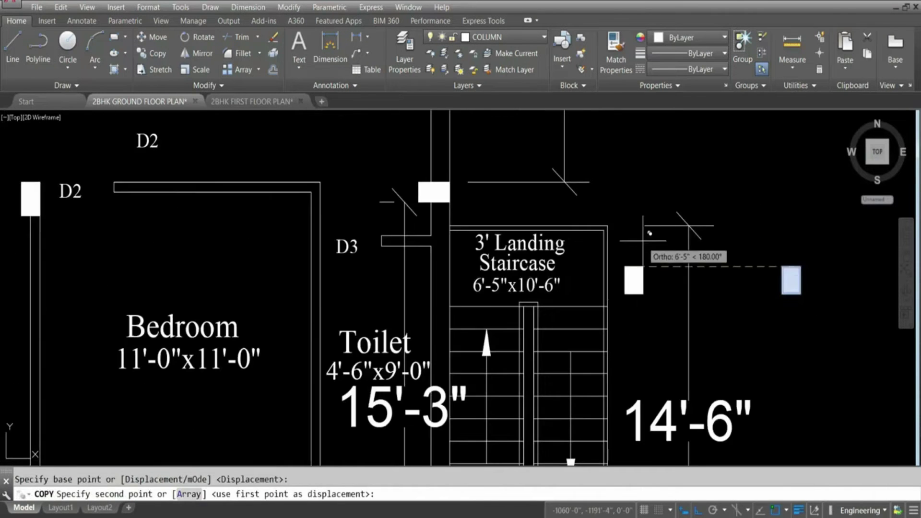
click(608, 226)
key(Escape)
scroll(689, 264, down, 5)
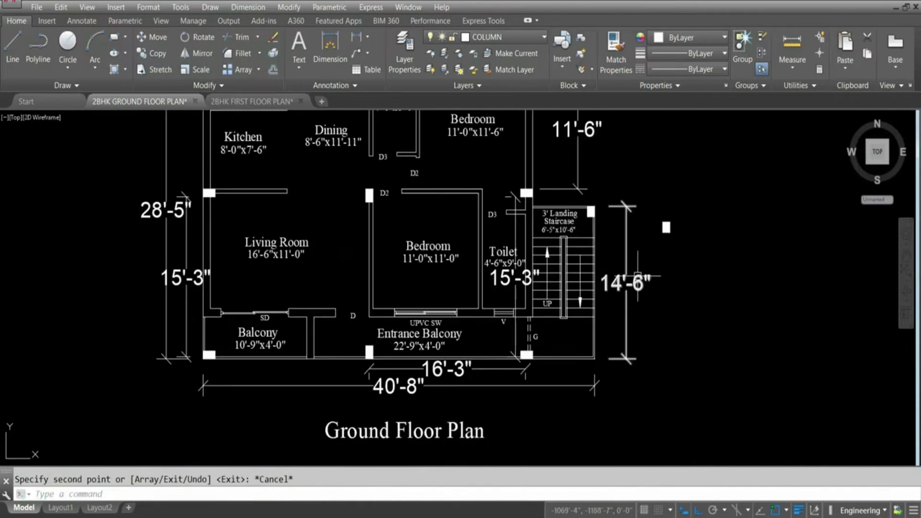
- Measure the horizontal distance from the column at gate G to the inner face of the outer staircase-side wall
scroll(585, 356, up, 3)
scroll(585, 356, down, 1)
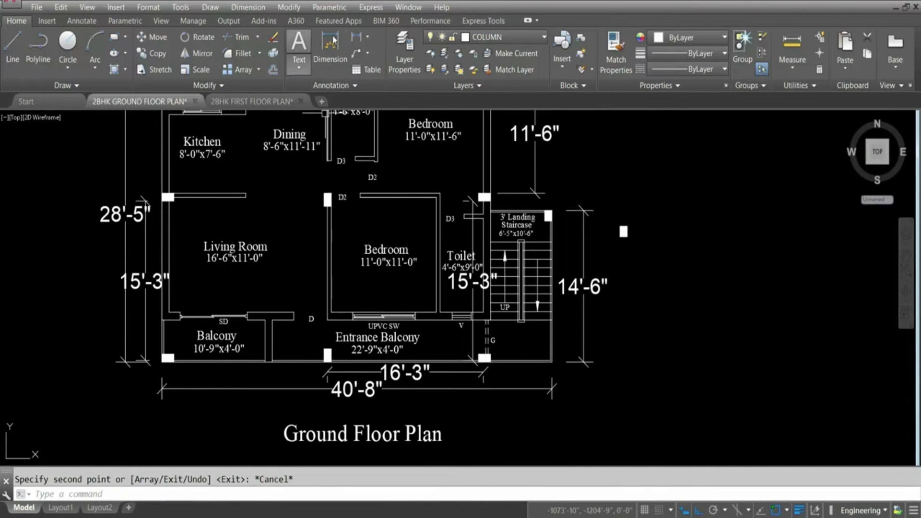
click(357, 37)
scroll(538, 362, up, 2)
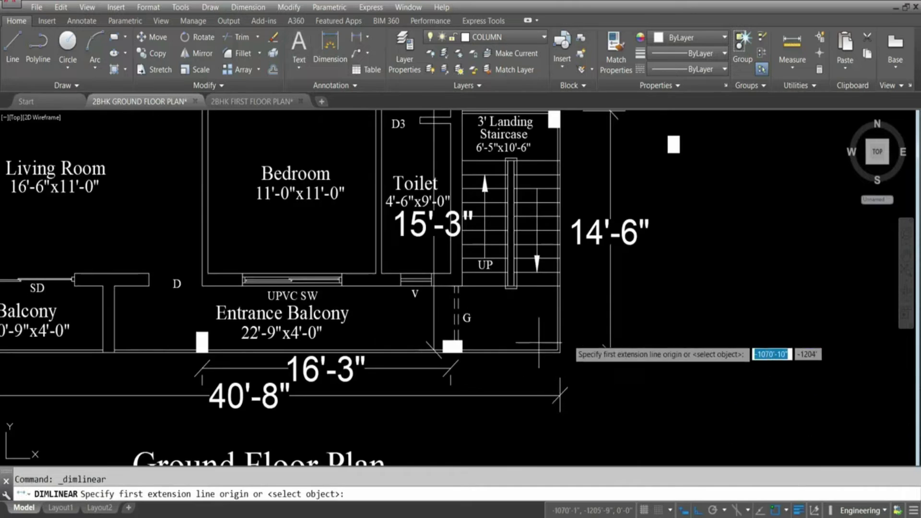
click(464, 351)
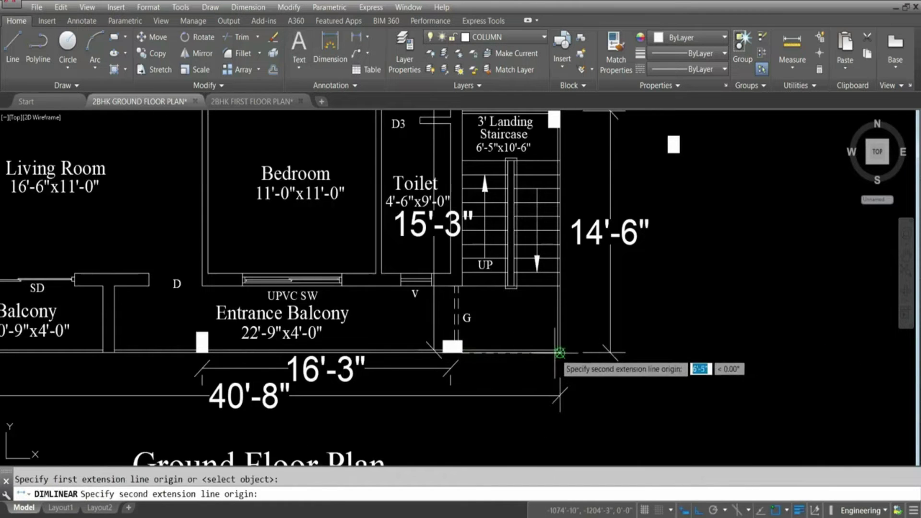
scroll(559, 355, up, 3)
click(565, 350)
scroll(466, 389, down, 4)
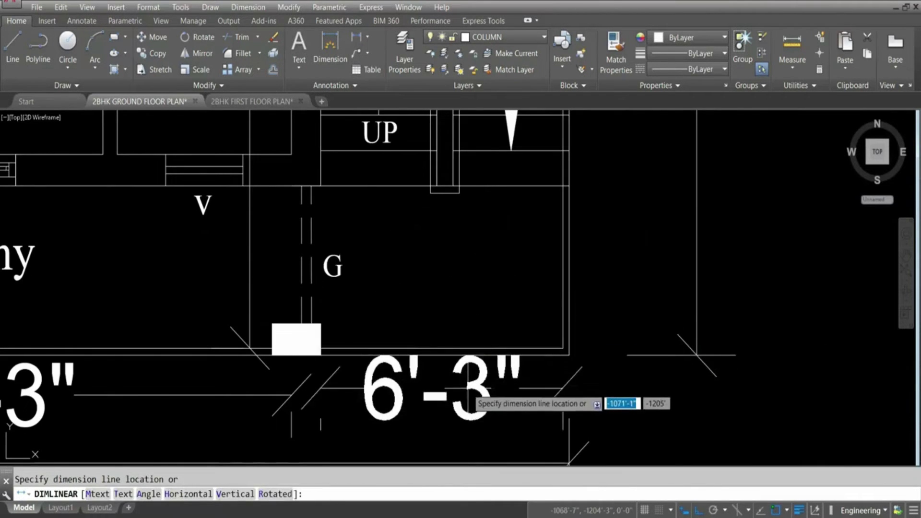
key(Escape)
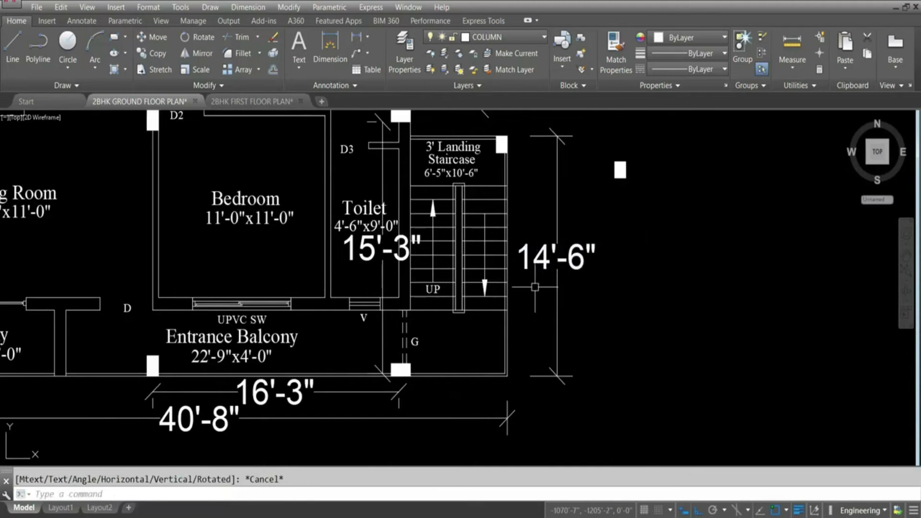
- Move the original 9 by 12 inch column block by its lower outer corner to the plan's lower outer corner below the staircase
click(601, 148)
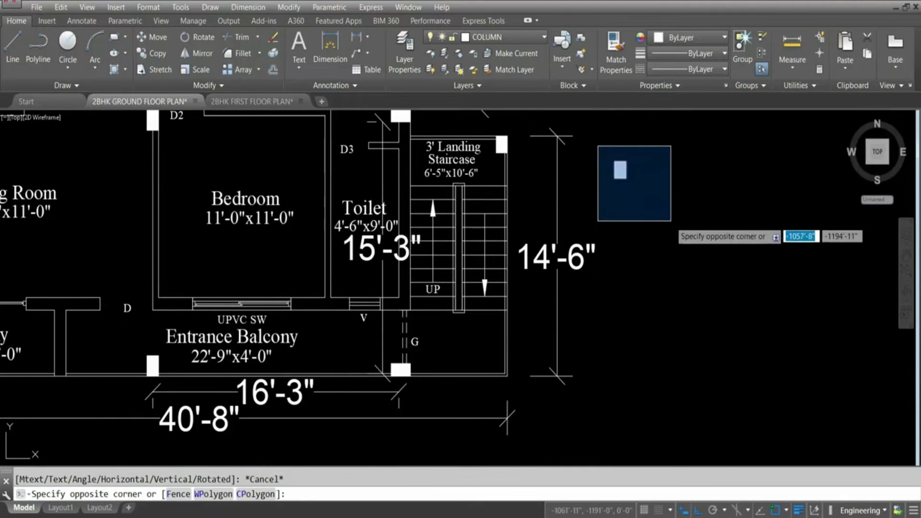
click(672, 225)
key(Return)
scroll(630, 177, up, 2)
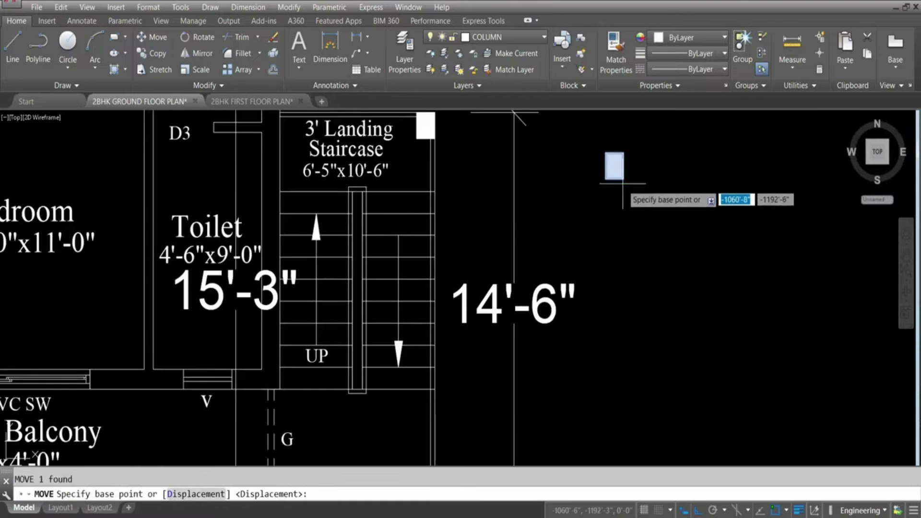
click(626, 181)
scroll(647, 258, down, 4)
scroll(566, 350, up, 4)
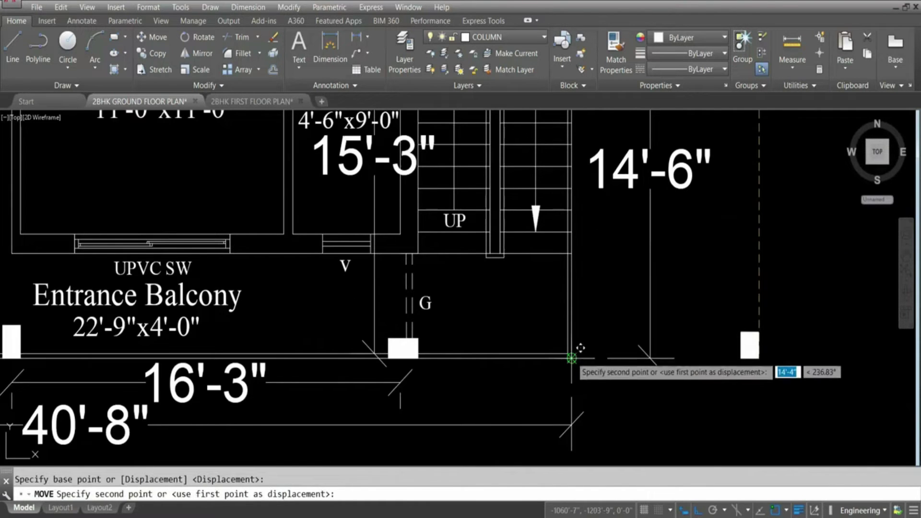
click(570, 353)
scroll(643, 390, down, 4)
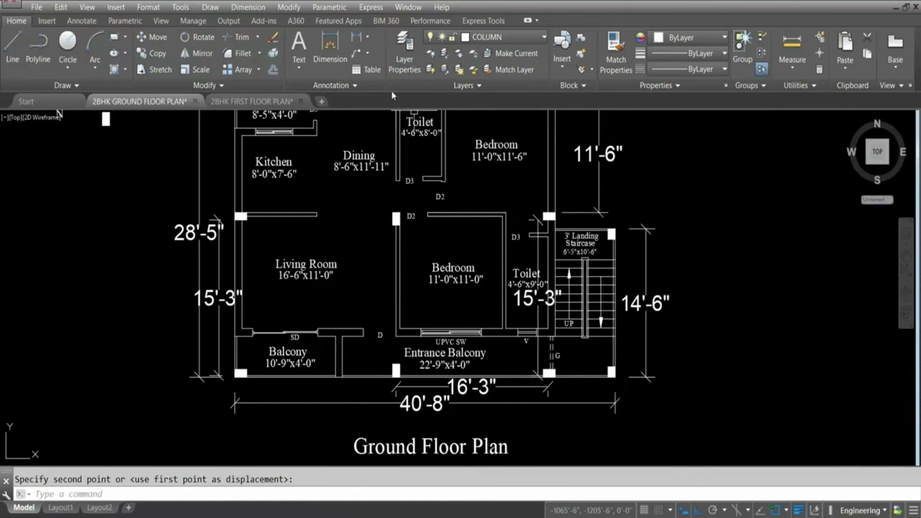
- Measure the vertical clear distance between the two staircase columns and delete the overall vertical dimension outside the staircase
click(361, 39)
scroll(623, 247, up, 4)
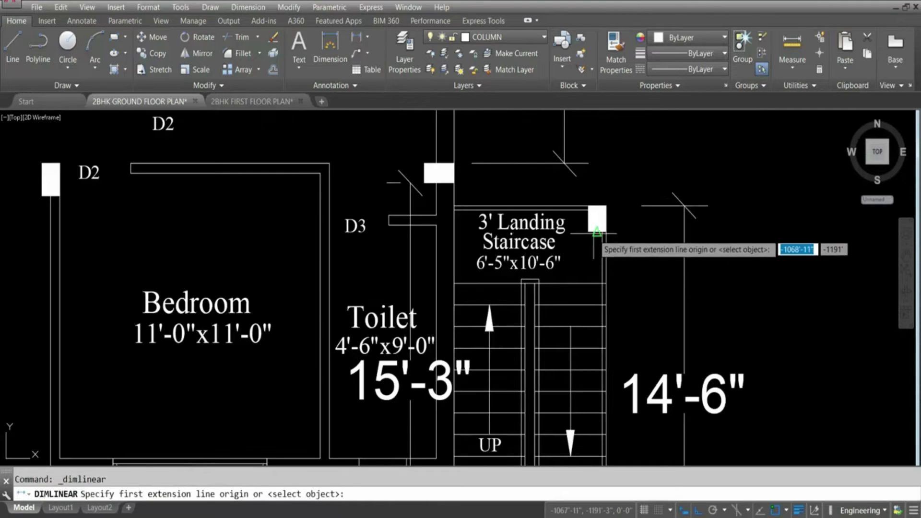
click(589, 232)
scroll(556, 231, down, 4)
scroll(541, 331, up, 5)
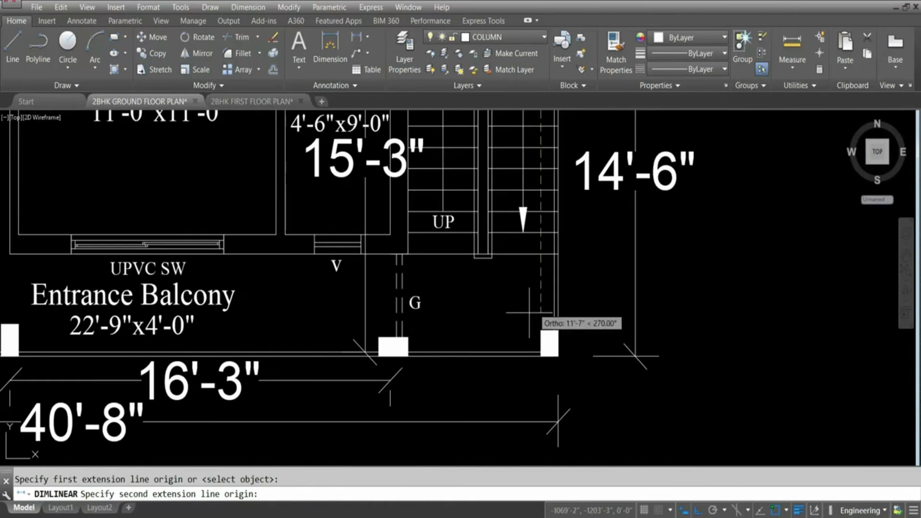
click(541, 331)
scroll(619, 301, down, 4)
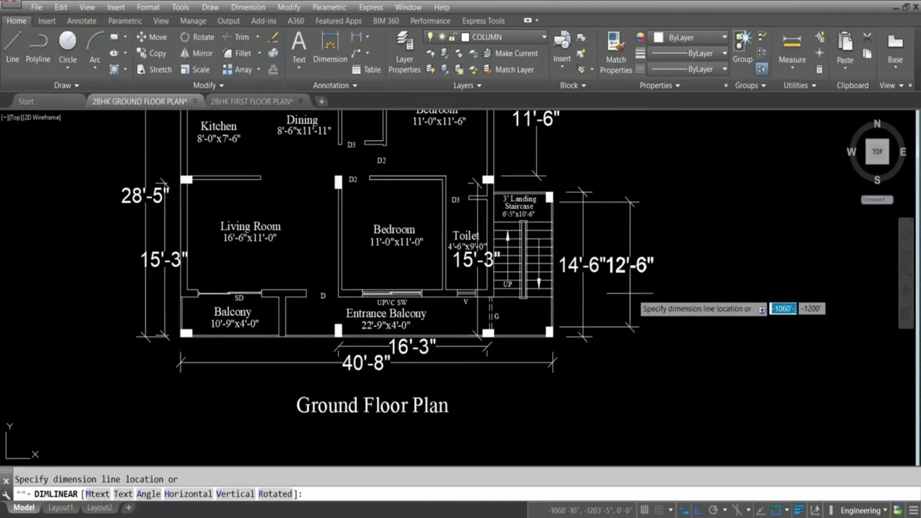
key(Escape)
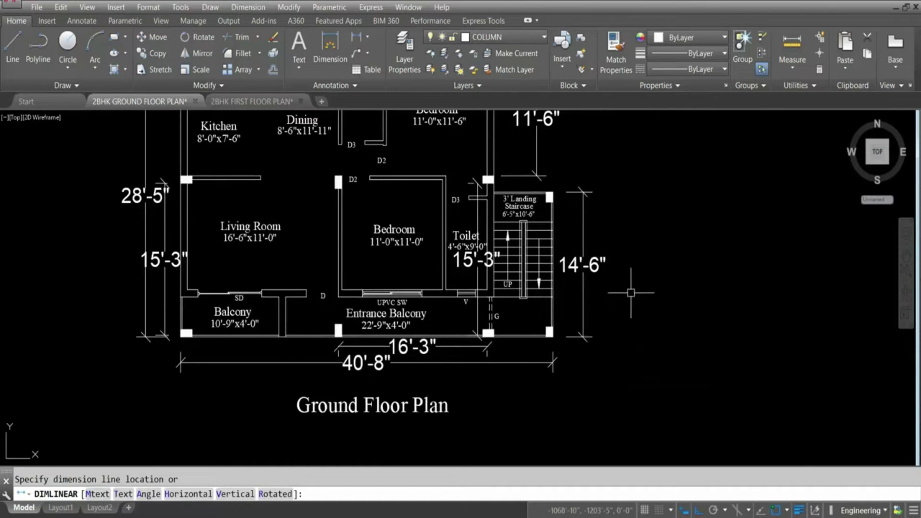
click(589, 271)
key(Delete)
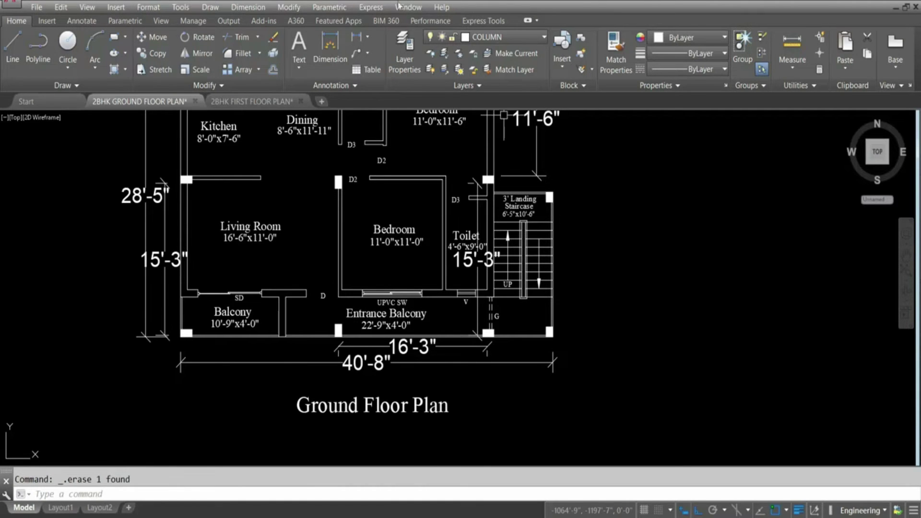
- Measure the width of the column at the staircase's upper outer corner
click(356, 36)
scroll(536, 191, up, 3)
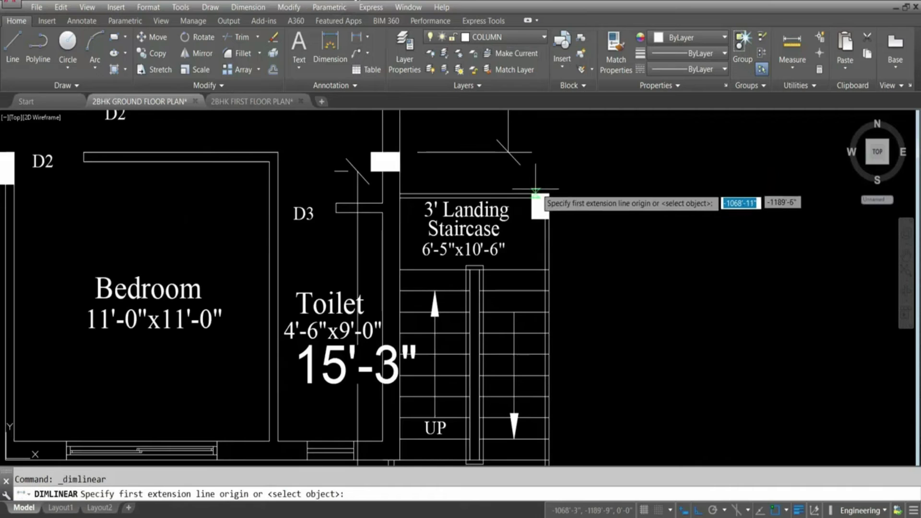
scroll(536, 191, up, 5)
click(529, 203)
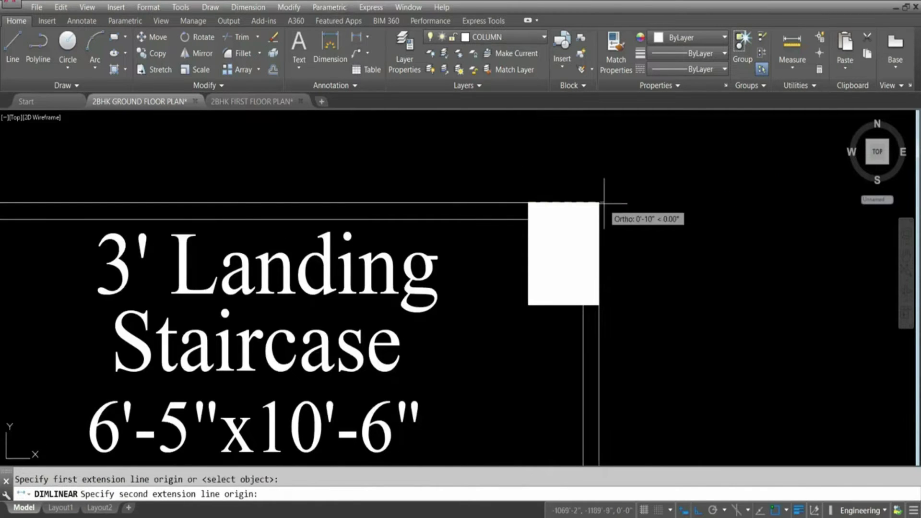
click(600, 203)
scroll(607, 214, down, 5)
key(Escape)
key(Return)
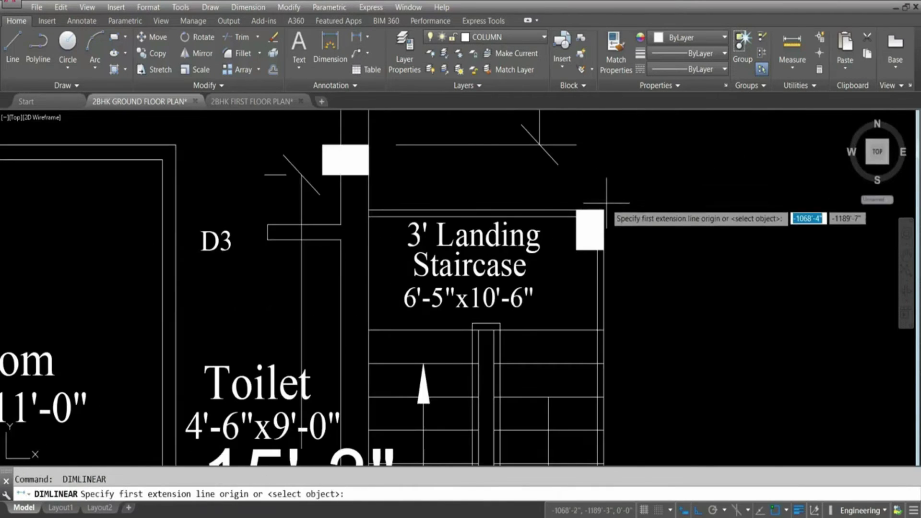
click(604, 210)
click(577, 210)
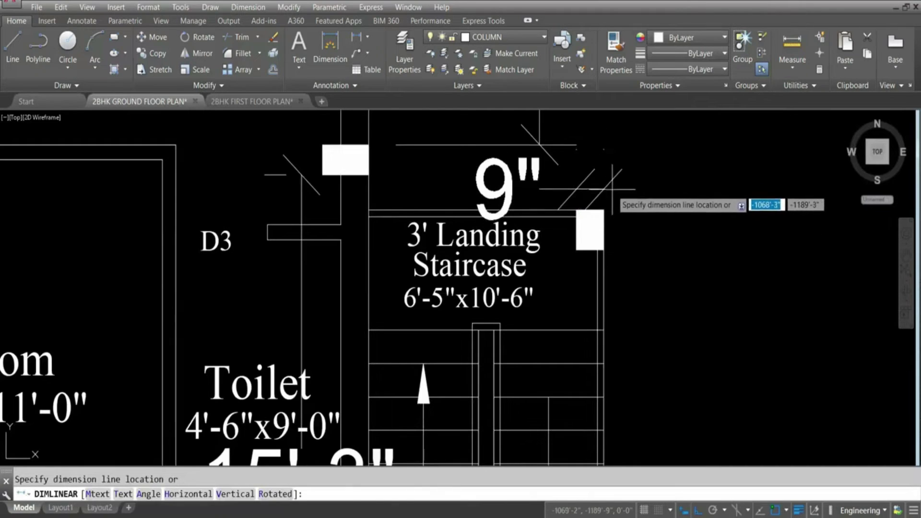
key(Escape)
- Measure the vertical side of the column at the staircase's upper outer corner
key(Return)
click(577, 250)
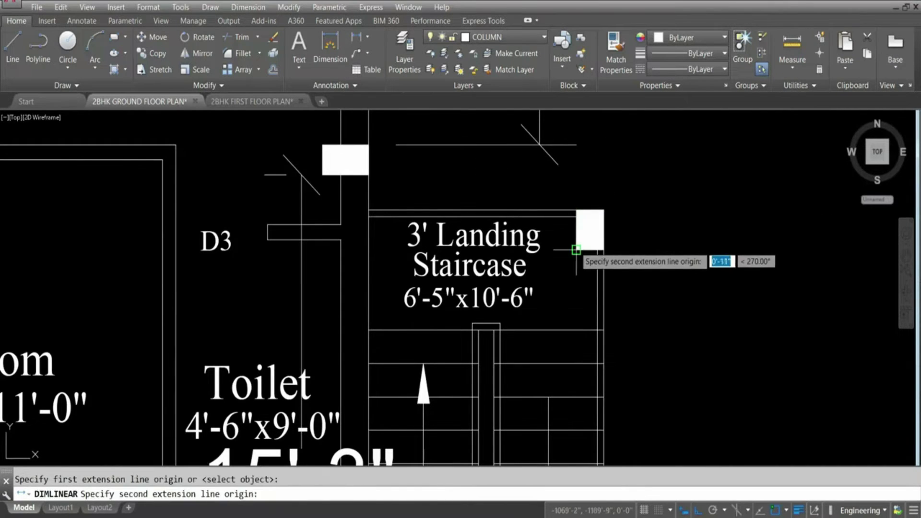
click(576, 250)
scroll(653, 209, down, 5)
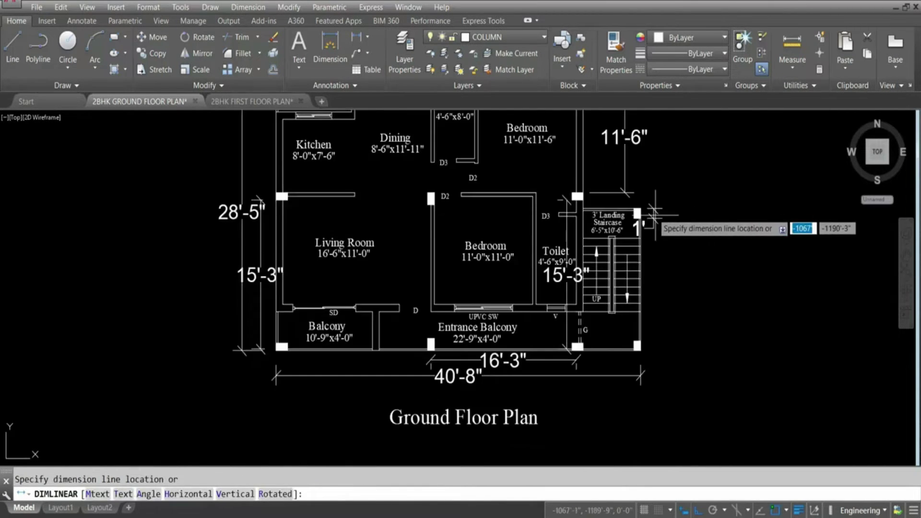
key(Escape)
- Measure the horizontal side of the outer-wall column above the toilet, beside the staircase landing
scroll(572, 192, up, 4)
key(Return)
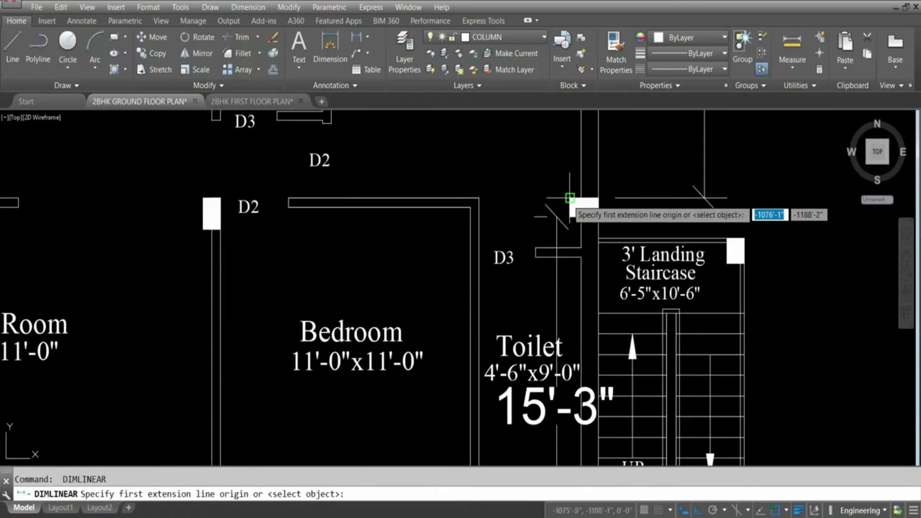
click(570, 197)
click(599, 196)
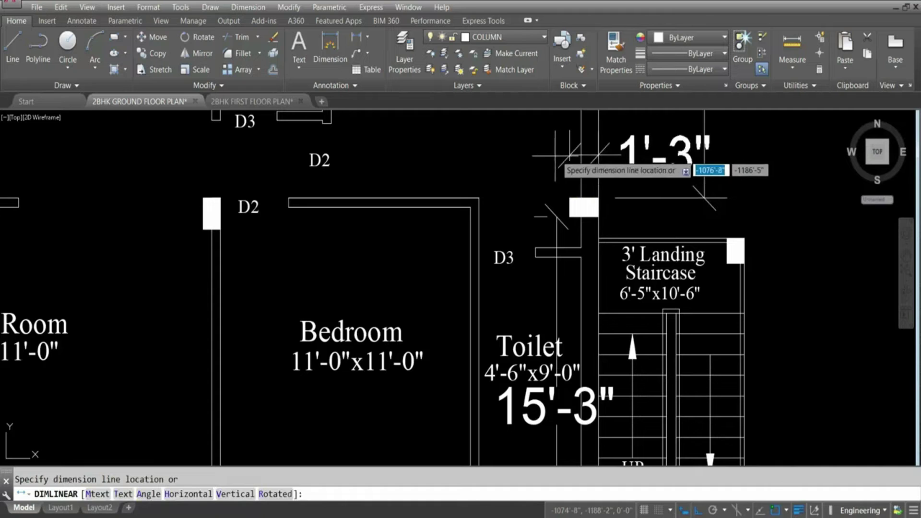
key(Escape)
- Measure the vertical side of the same outer-wall column between its upper and lower corners
key(Return)
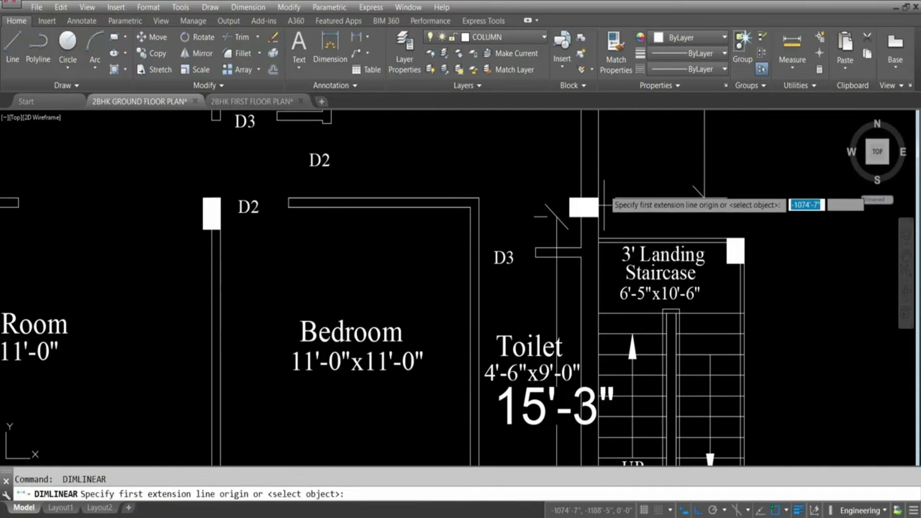
click(599, 198)
click(599, 217)
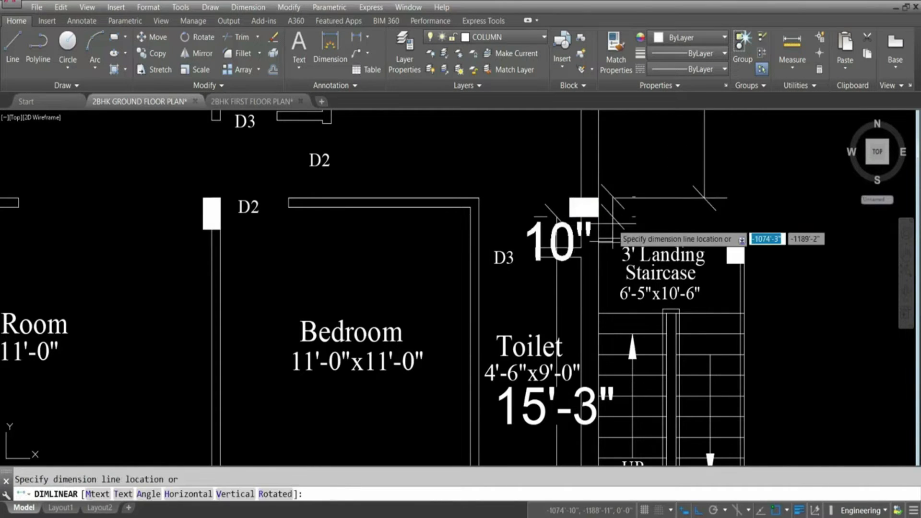
key(Escape)
key(Return)
scroll(598, 201, up, 8)
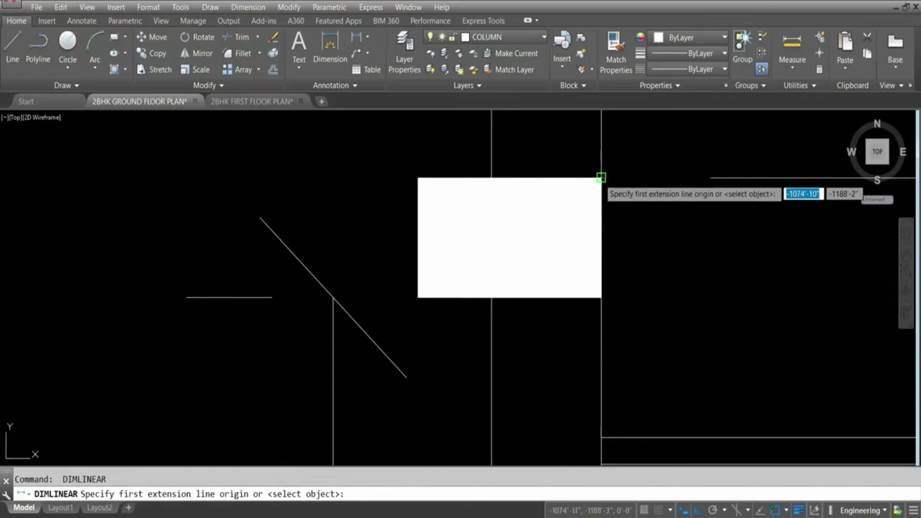
click(602, 185)
click(602, 303)
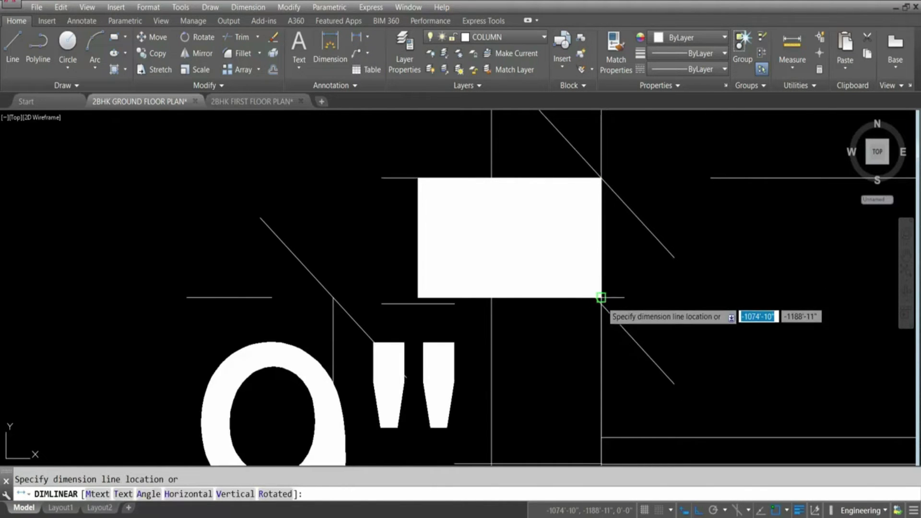
key(Escape)
key(Return)
click(601, 178)
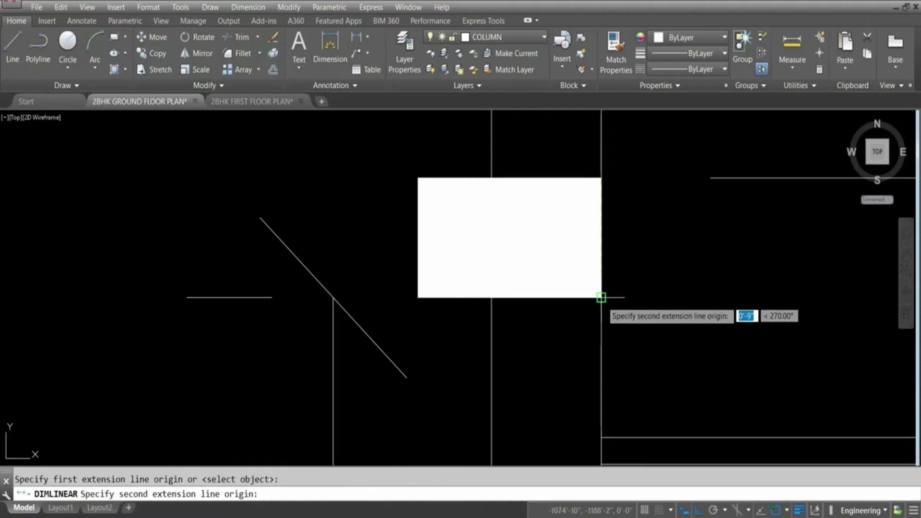
click(601, 298)
scroll(600, 298, down, 4)
key(Escape)
- Recheck the horizontal side of the outer-wall column with a linear dimension above it and delete that dimension
key(Return)
click(529, 251)
click(601, 251)
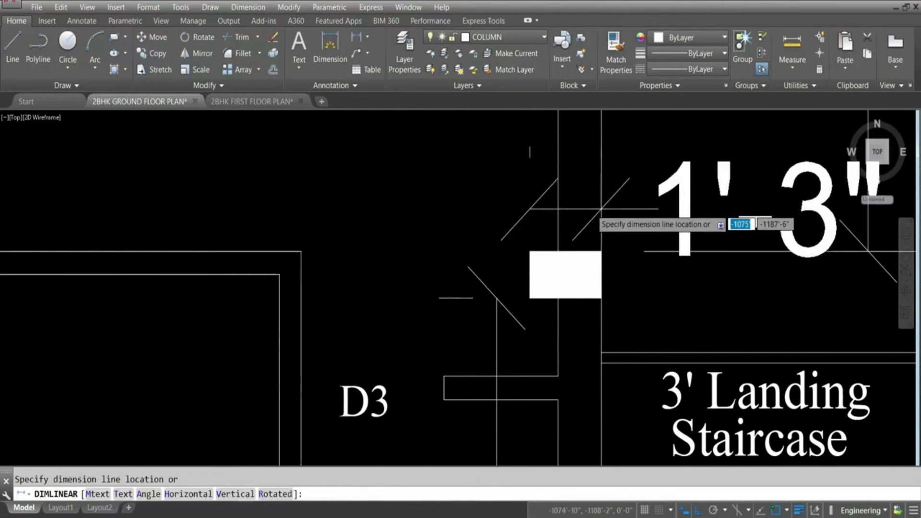
scroll(604, 225, down, 4)
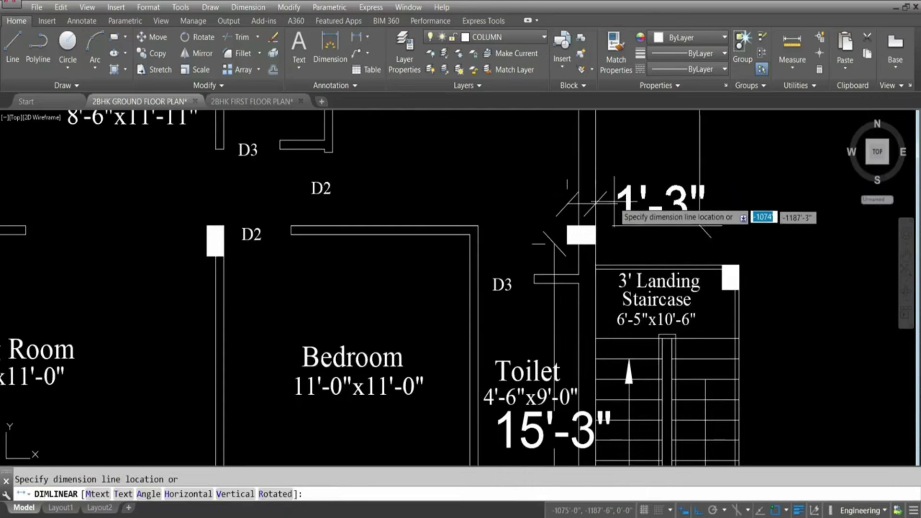
click(660, 190)
click(661, 190)
key(Delete)
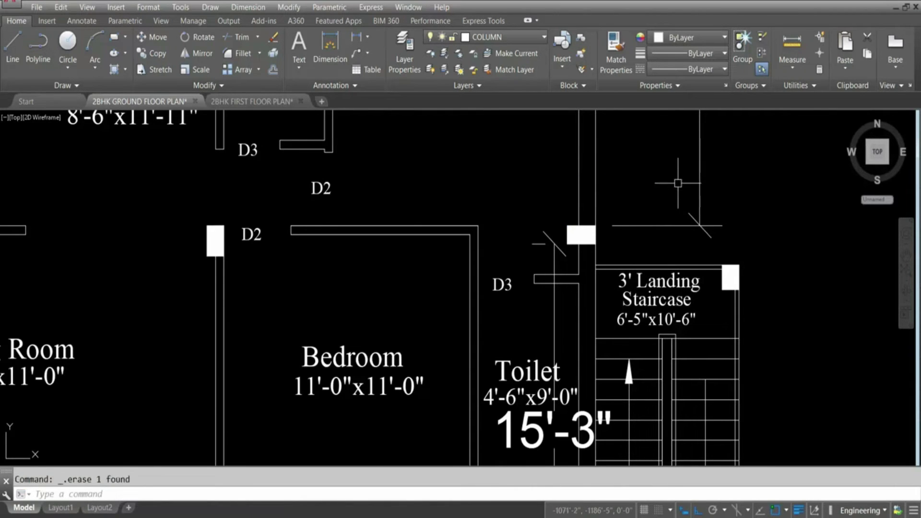
- Delete the 16'-3" horizontal dimension below the entrance balcony
scroll(622, 184, down, 4)
scroll(671, 368, down, 2)
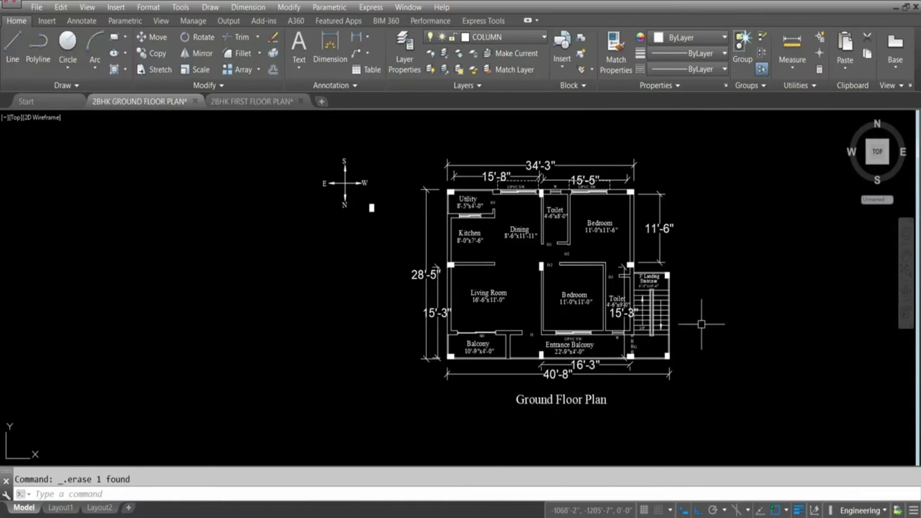
scroll(715, 287, up, 2)
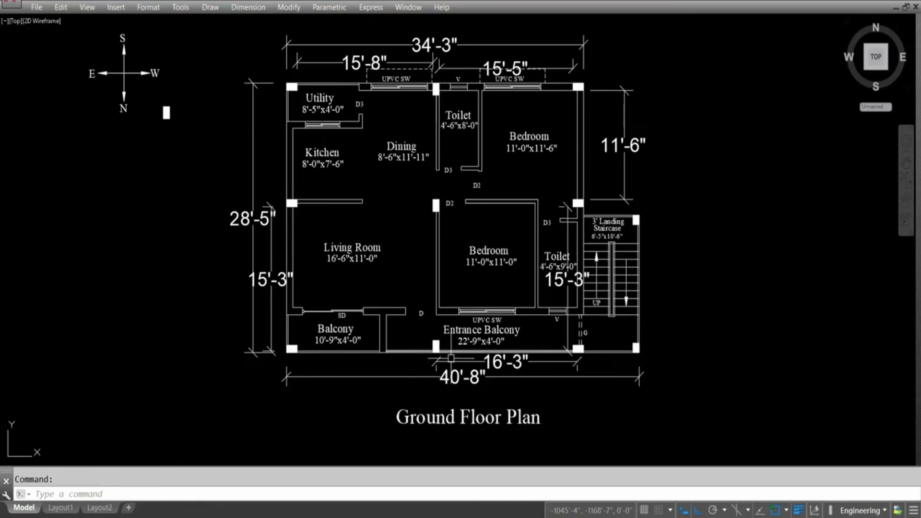
scroll(436, 345, up, 2)
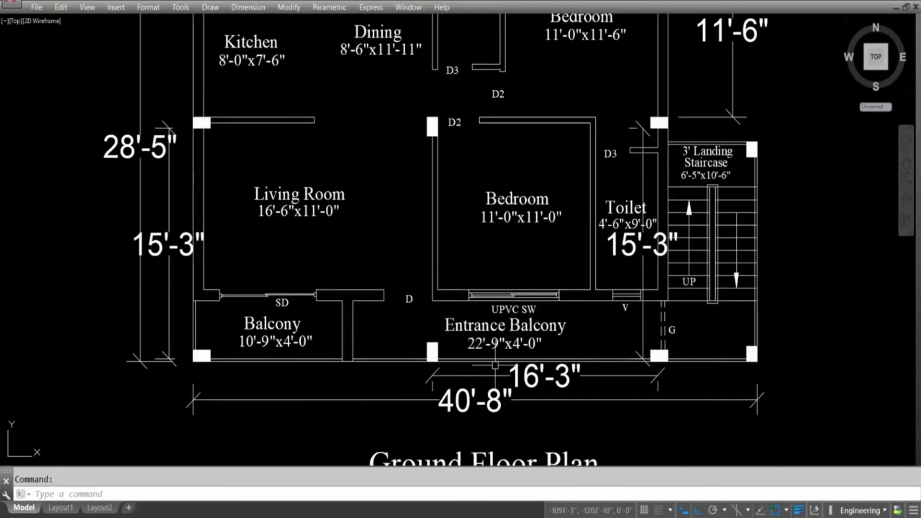
scroll(473, 359, down, 2)
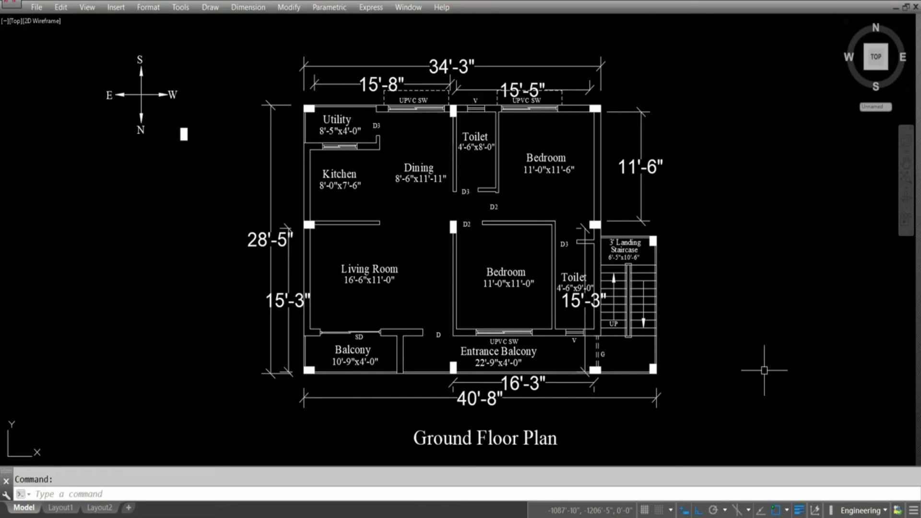
click(539, 377)
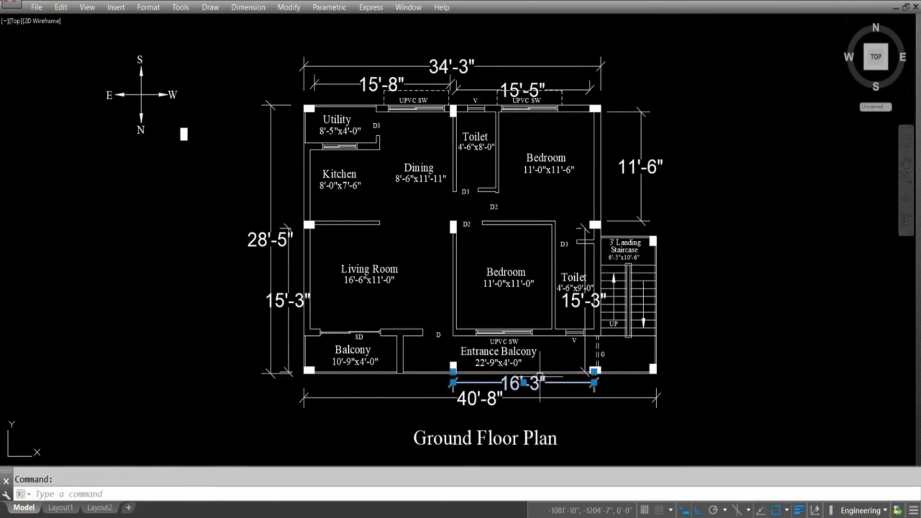
key(Delete)
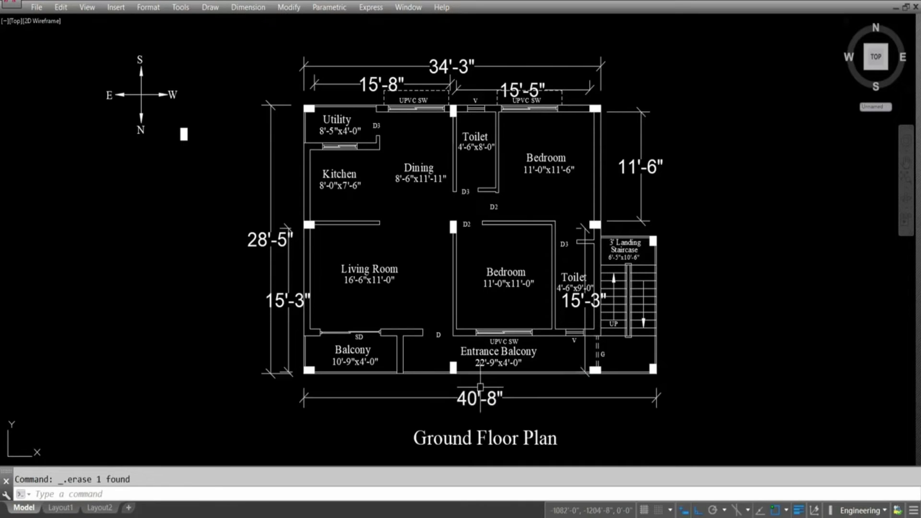
- Dimension the vertical clear distance between the inner column at door D2 and the entrance balcony's middle column, placing it on the living room side
text(dimli)
key(Return)
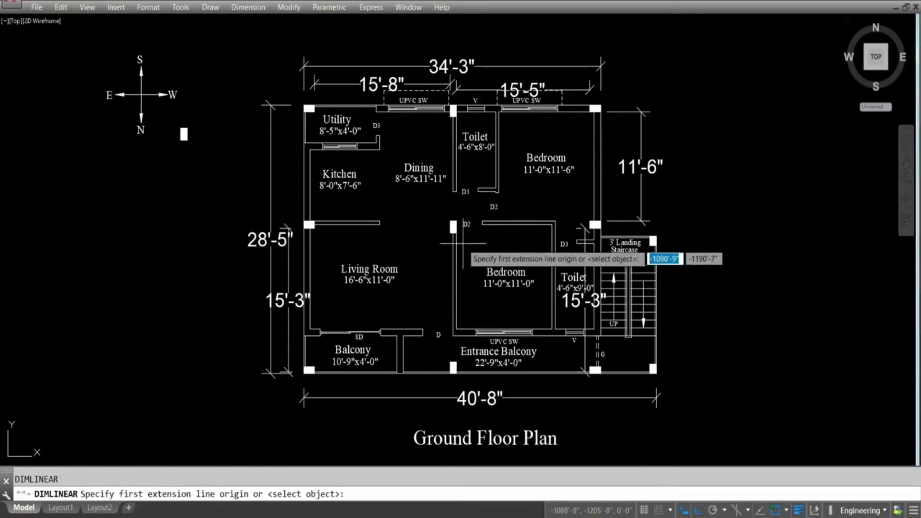
click(450, 233)
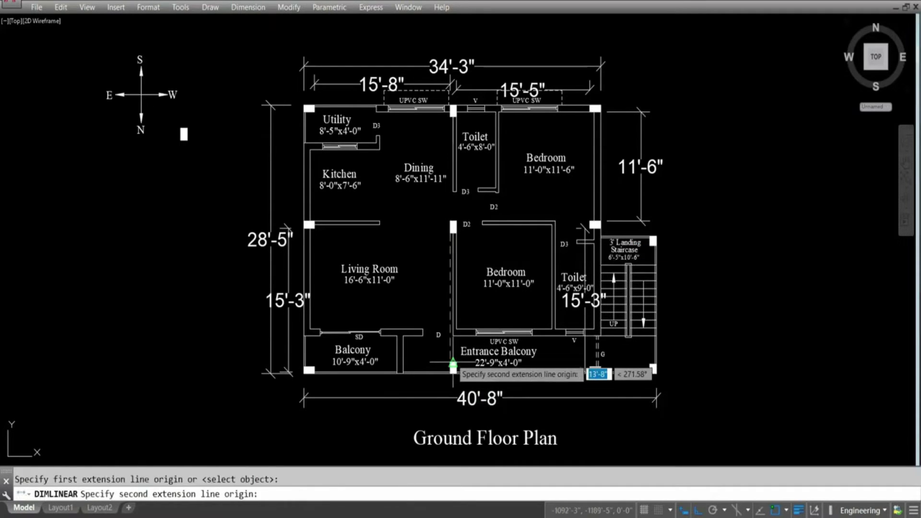
scroll(449, 359, up, 3)
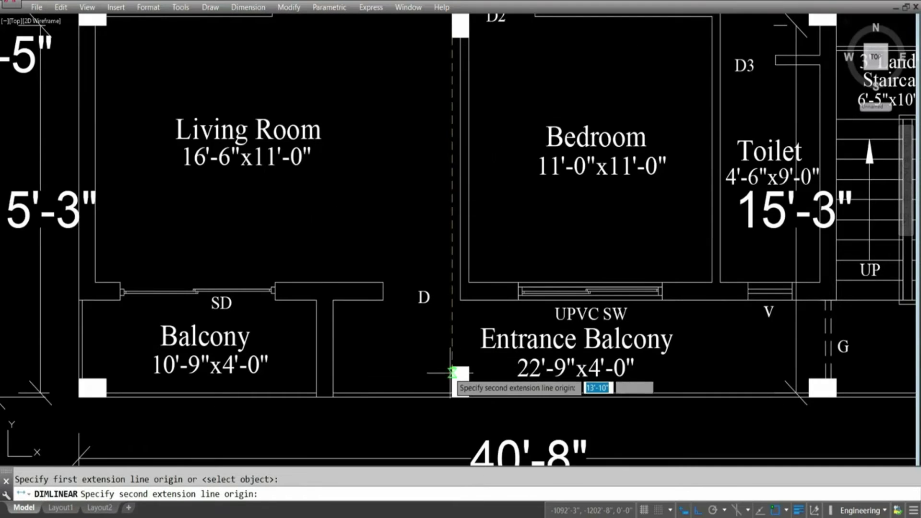
click(452, 379)
scroll(458, 377, down, 2)
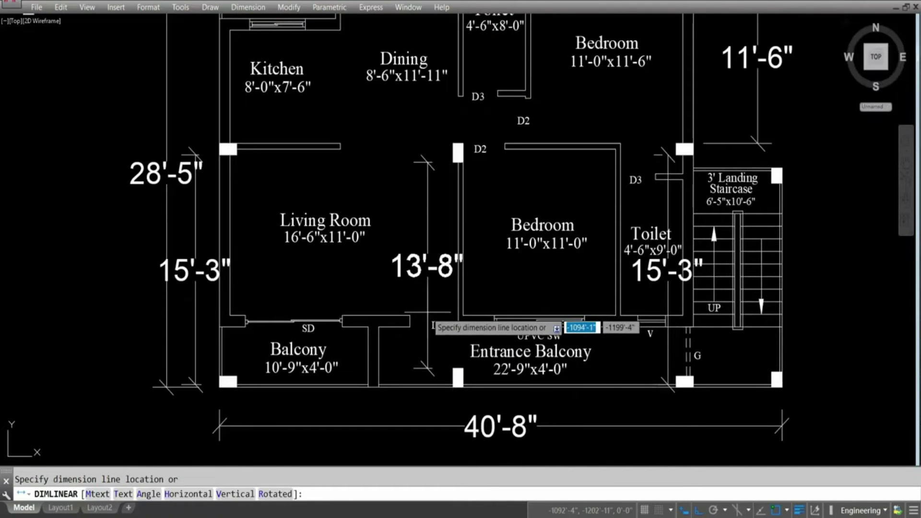
click(427, 313)
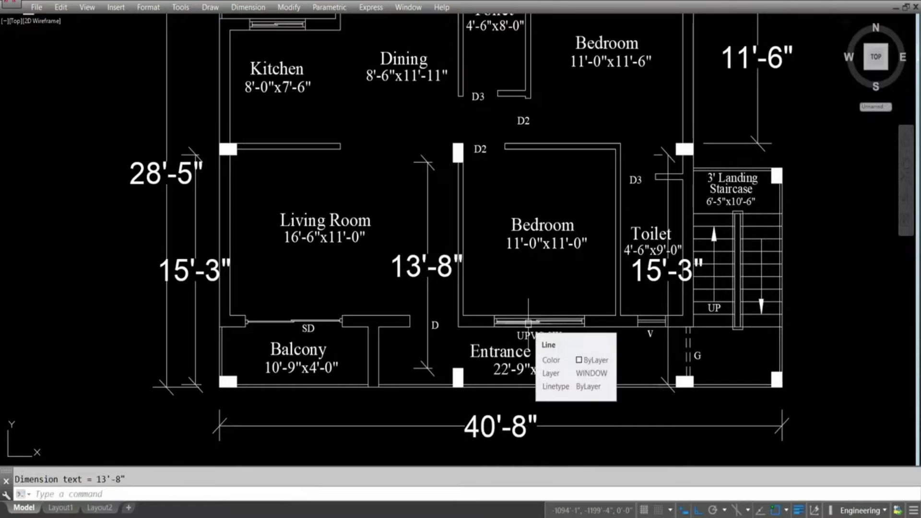
- Dimension the horizontal clear distance between the two entrance balcony columns, placing it just below the plan's outer edge
key(Return)
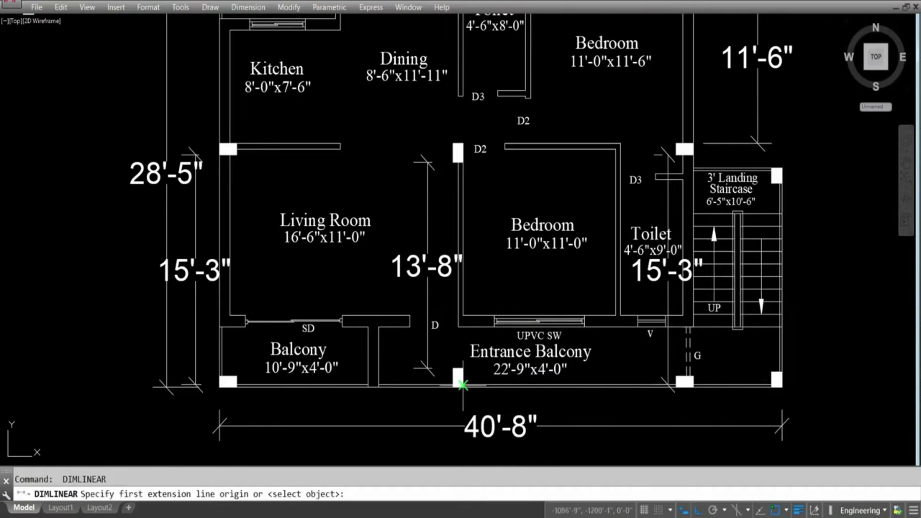
click(460, 385)
scroll(668, 385, up, 4)
click(668, 385)
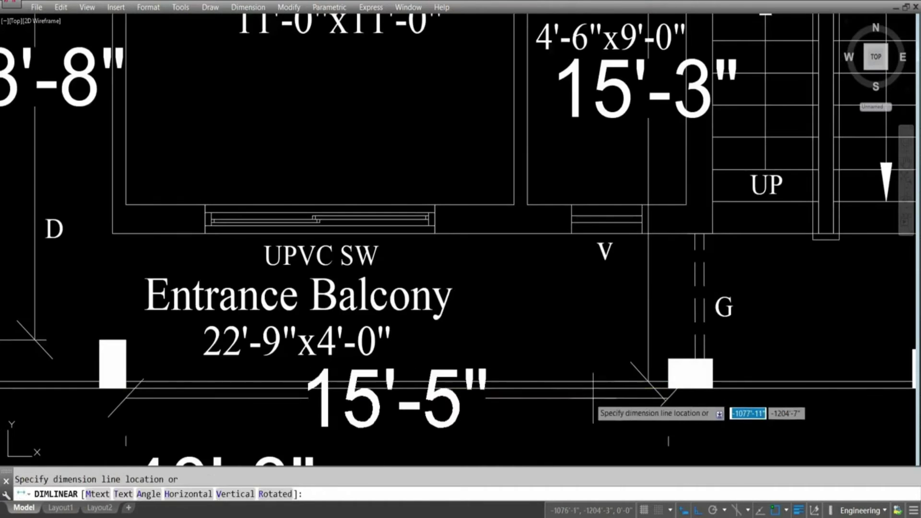
scroll(595, 407, down, 4)
click(726, 424)
- Dimension the horizontal clear distance between the middle lower column and the balcony's outer corner column, below the plan
key(Return)
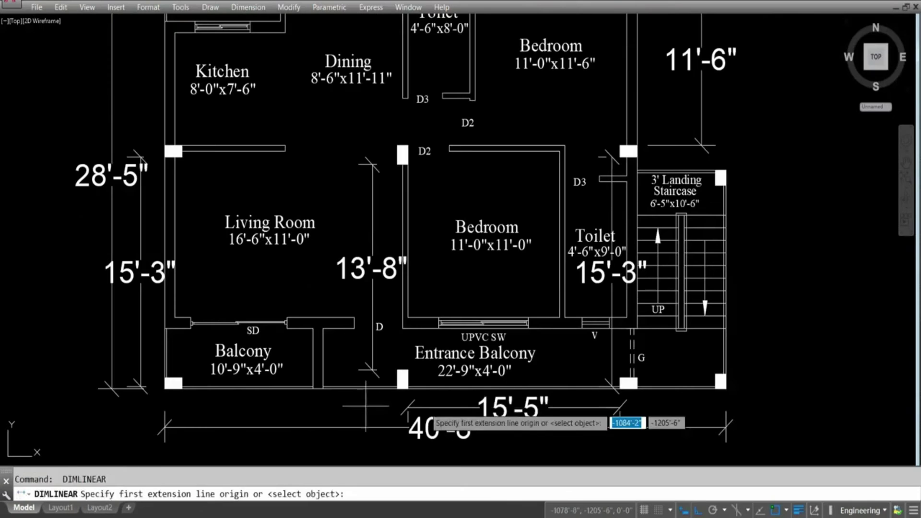
click(402, 388)
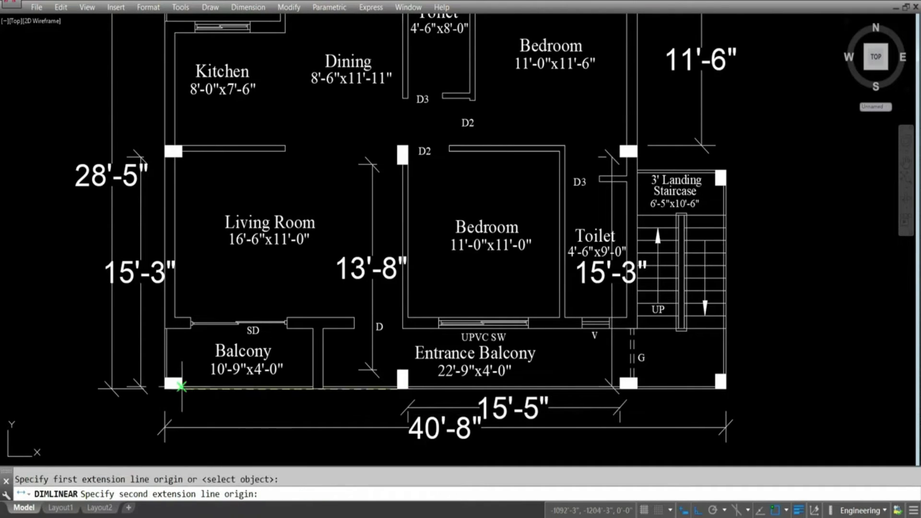
click(182, 386)
click(198, 418)
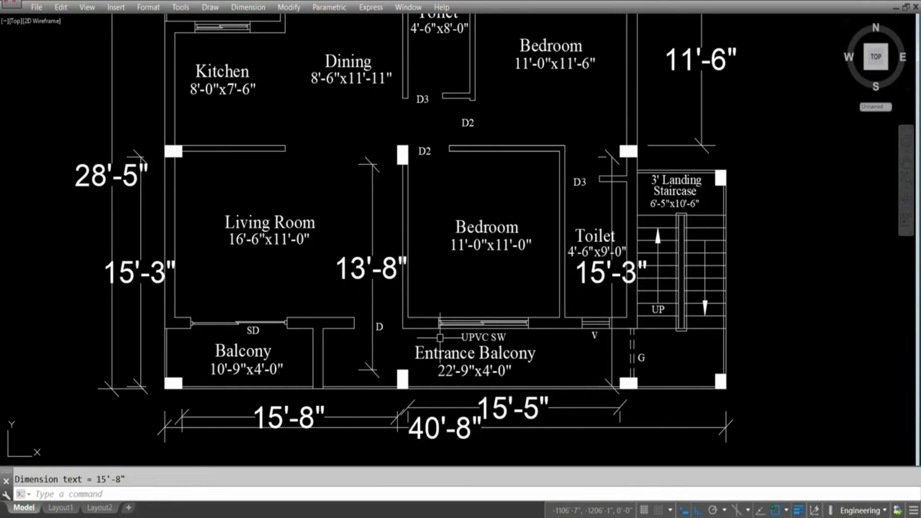
- Measure the vertical gap between the bedroom wall's lower corner and the entrance balcony's middle column
text(dli)
key(Return)
click(403, 330)
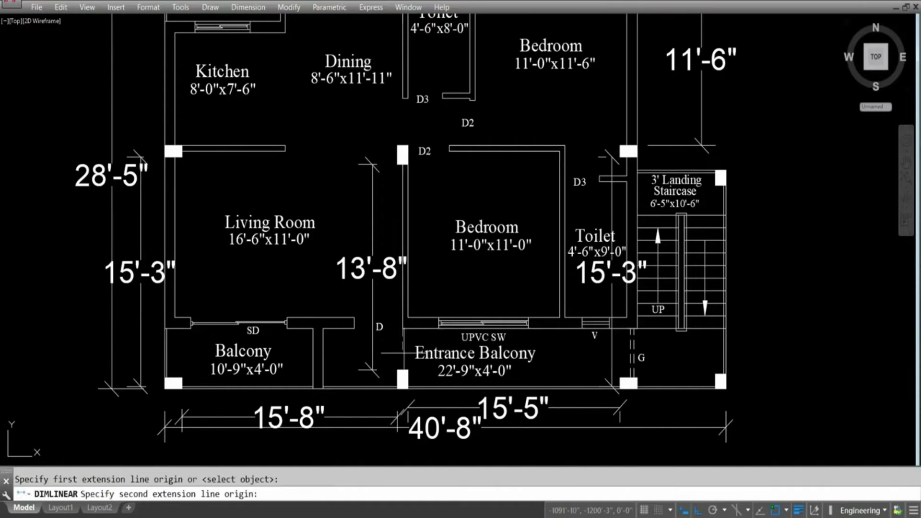
click(403, 372)
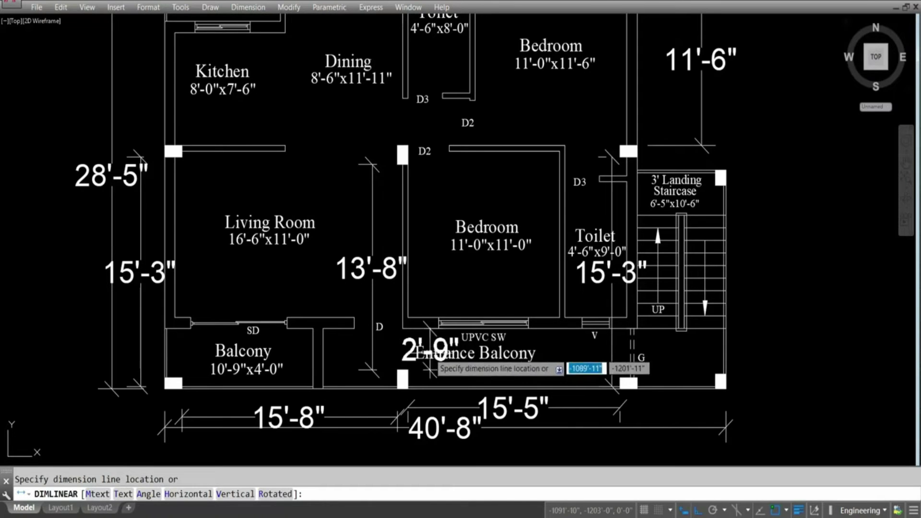
key(Escape)
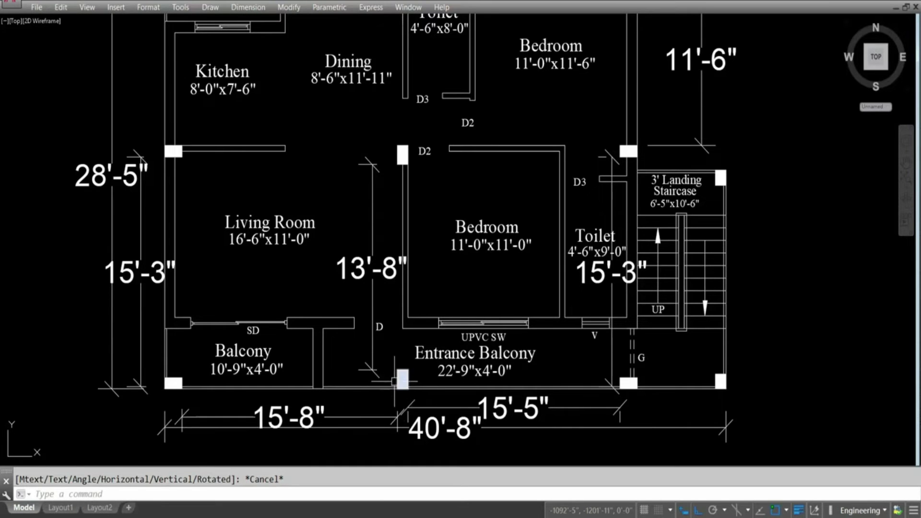
- Save the ground floor plan drawing
scroll(496, 390, down, 2)
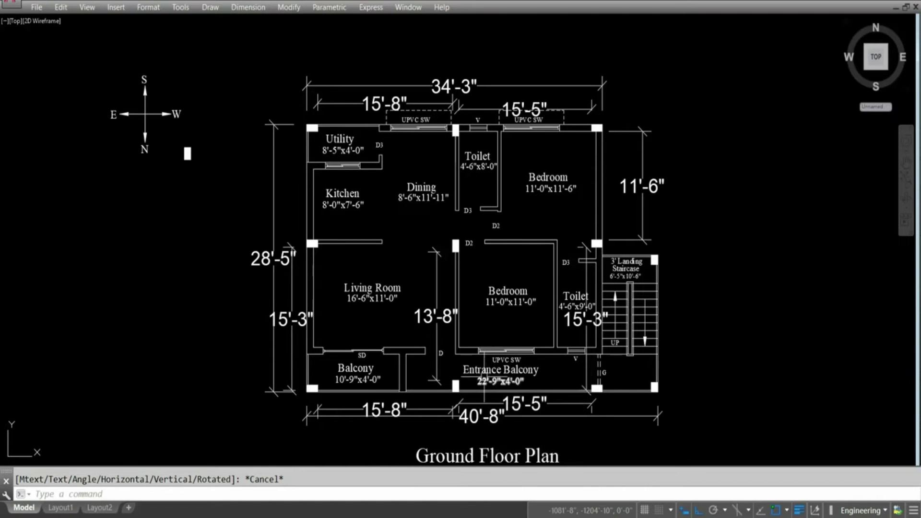
key(ctrl+s)
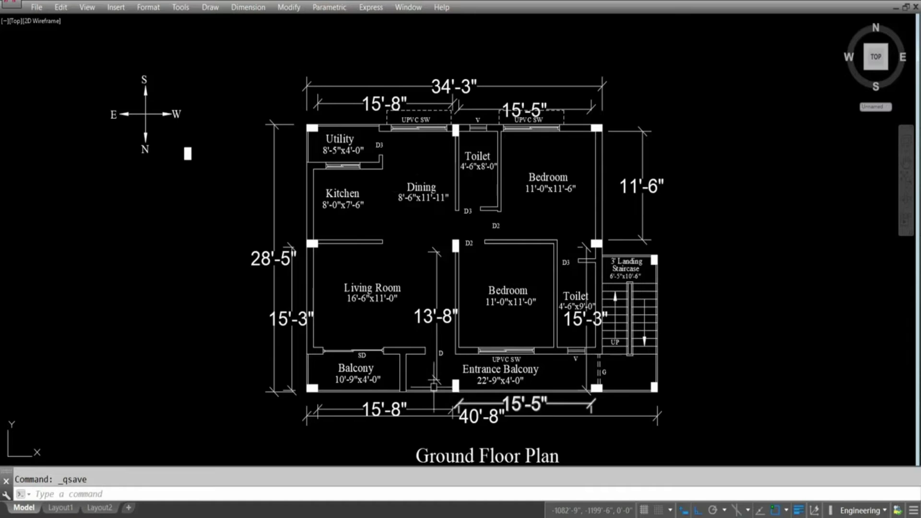
- Select the entrance balcony's middle column together with the vertical dimension beside it
scroll(465, 384, up, 2)
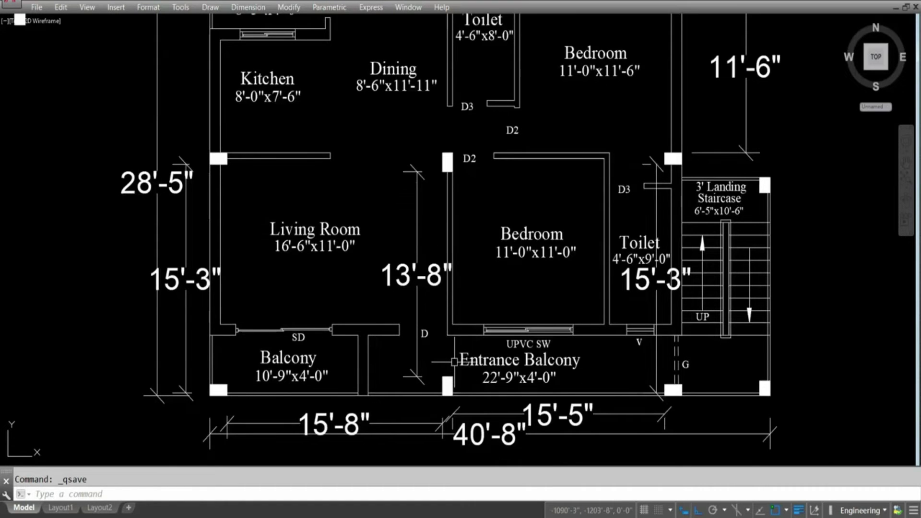
scroll(452, 351, down, 2)
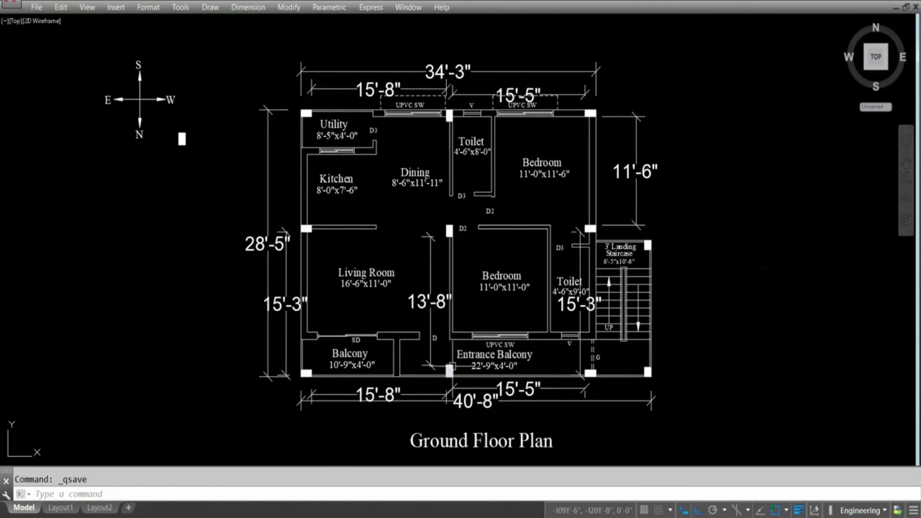
scroll(450, 370, up, 2)
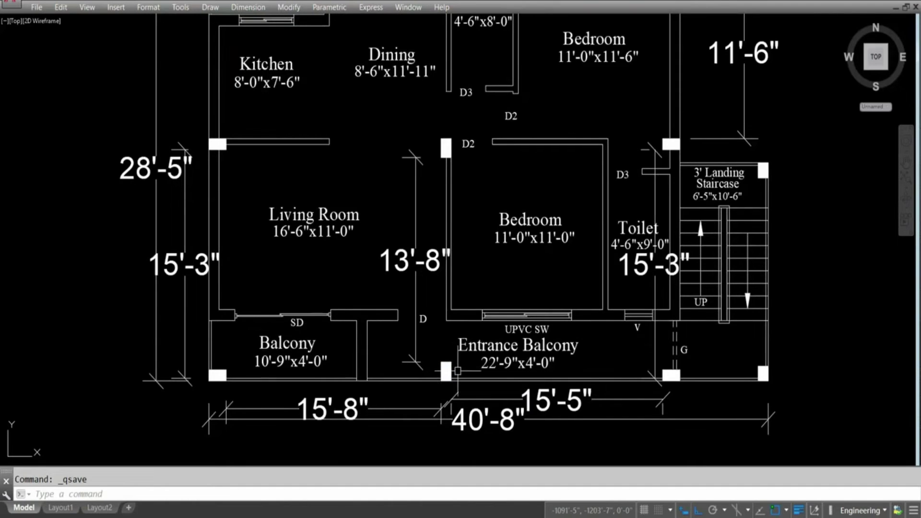
click(463, 373)
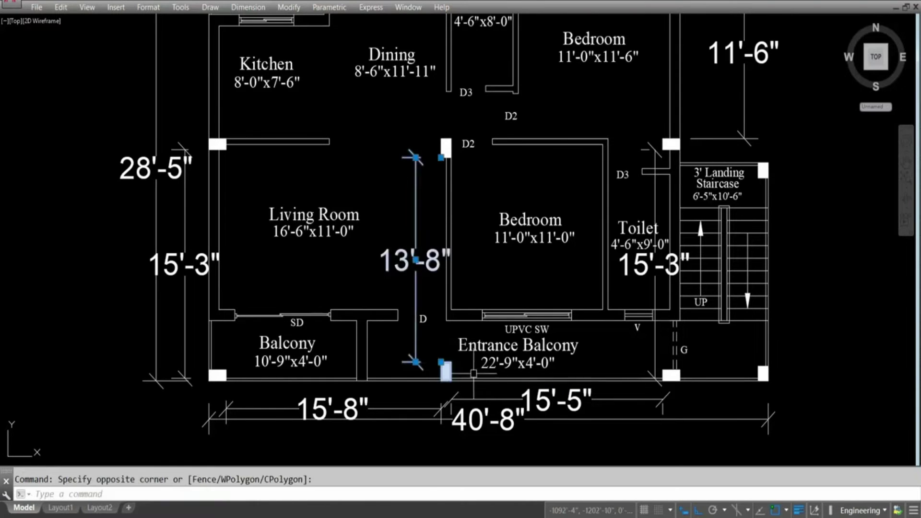
- Rotate the middle column on the front balcony line 90° about its lower-right corner so that it lies horizontally
key(Escape)
scroll(462, 380, up, 2)
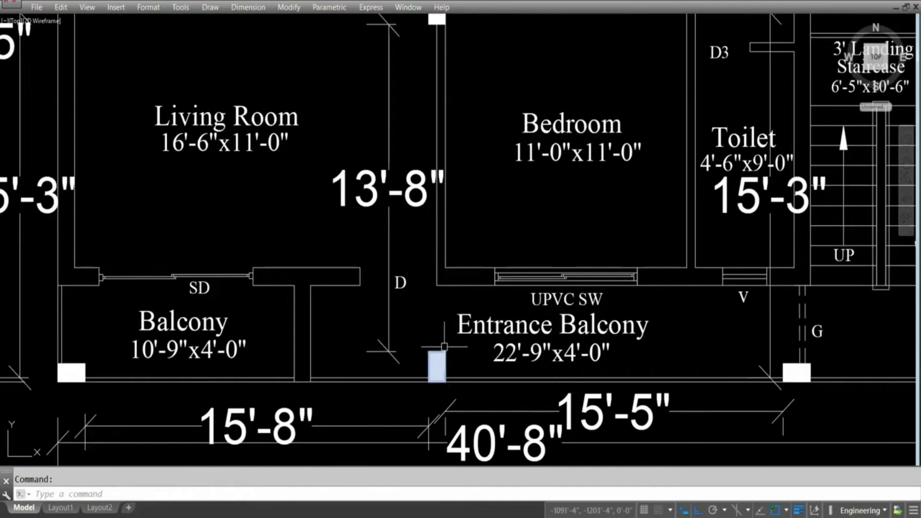
key(Return)
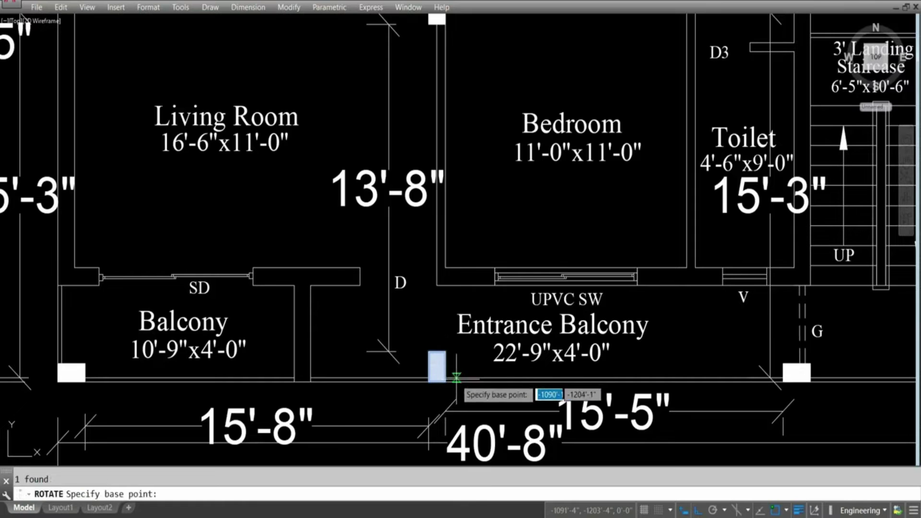
click(445, 382)
click(451, 316)
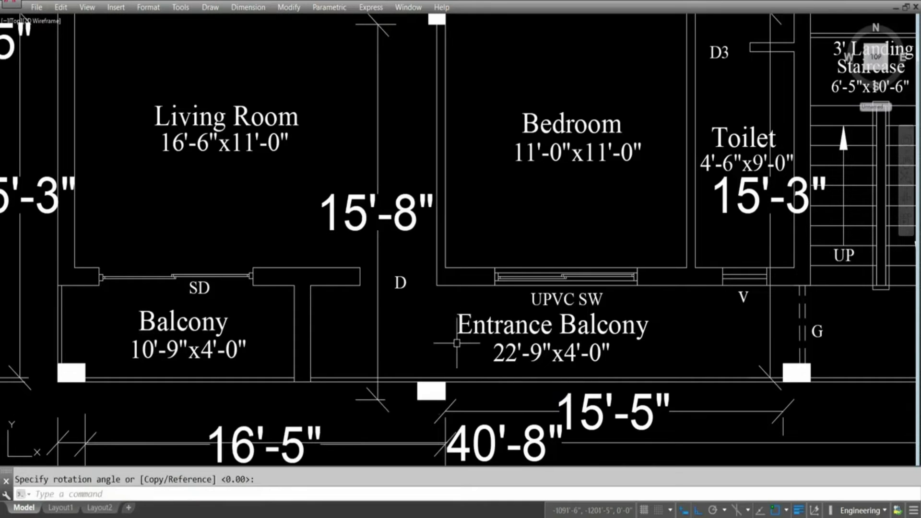
- Try to move the rotated column up from its lower-right corner onto the front wall, and undo the move
scroll(459, 378, up, 2)
click(460, 390)
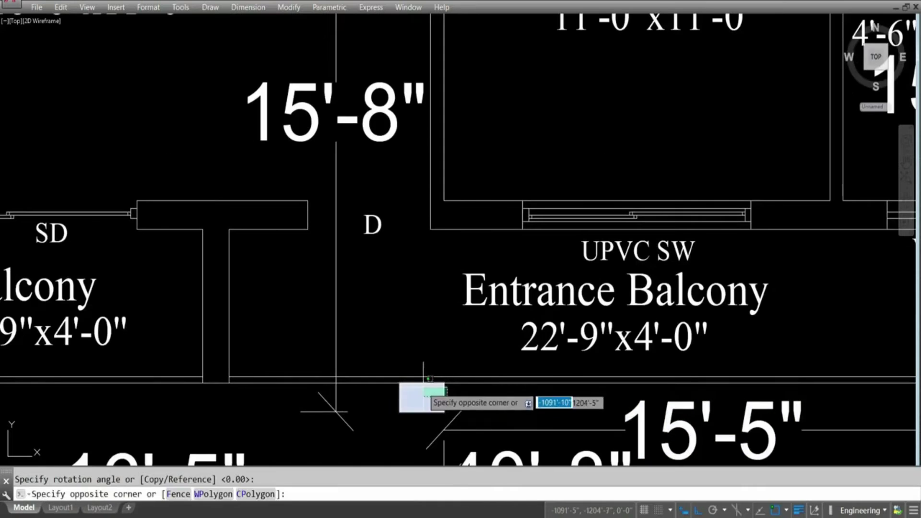
click(464, 391)
text(m)
key(Return)
click(445, 411)
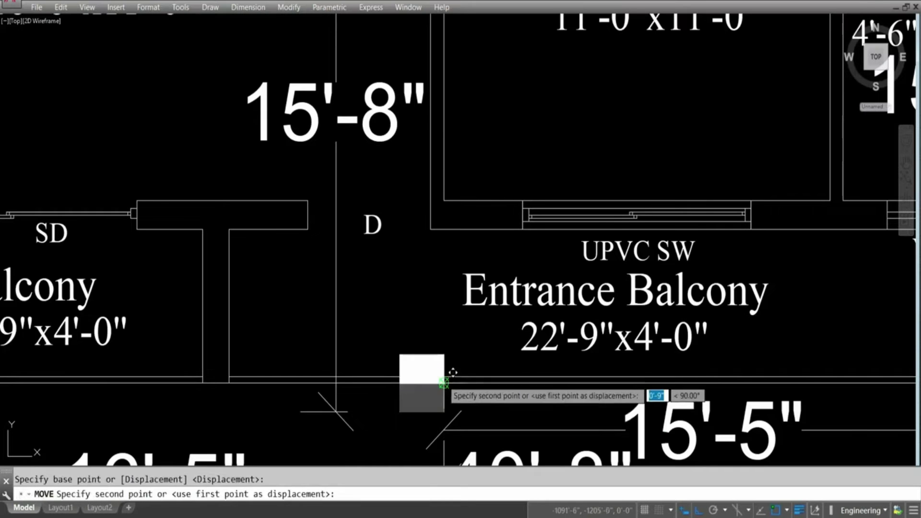
click(444, 377)
key(ctrl+z)
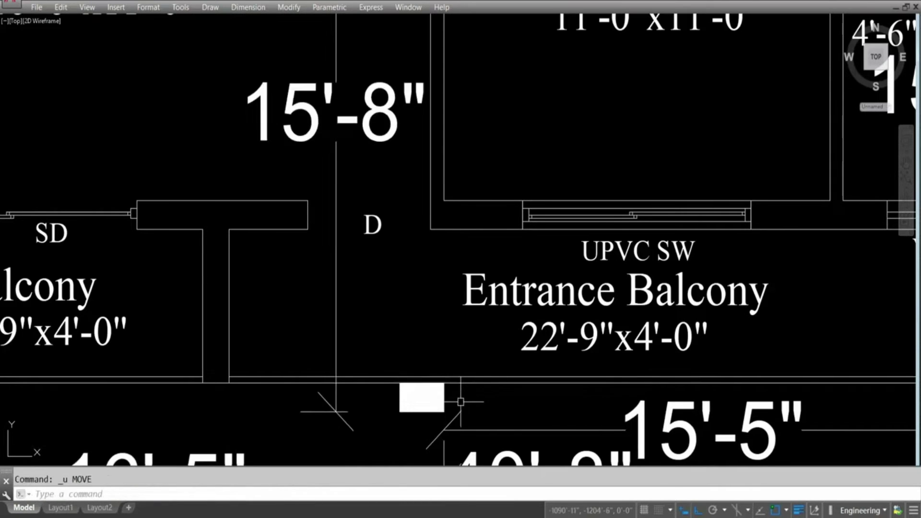
- Move the rotated column straight up so its lower edge sits on the outer line of the front wall
scroll(456, 396, up, 4)
click(396, 391)
key(Return)
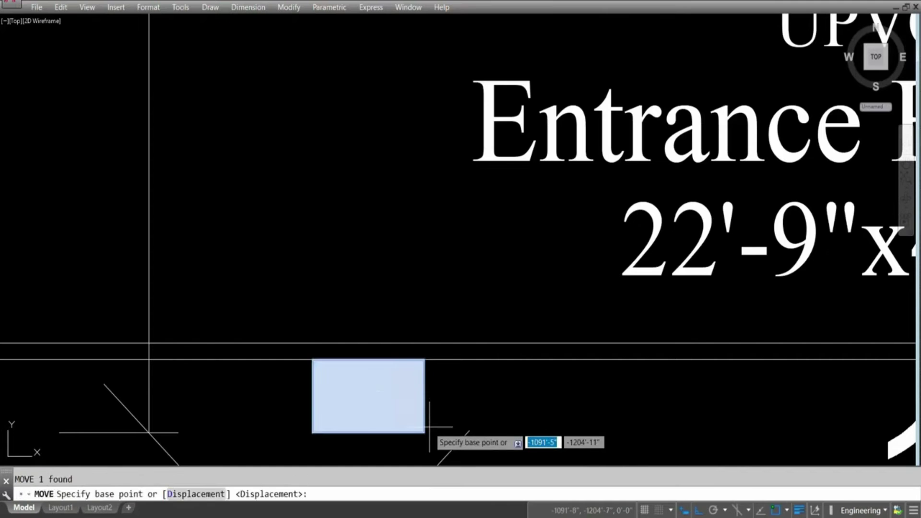
click(425, 433)
click(434, 349)
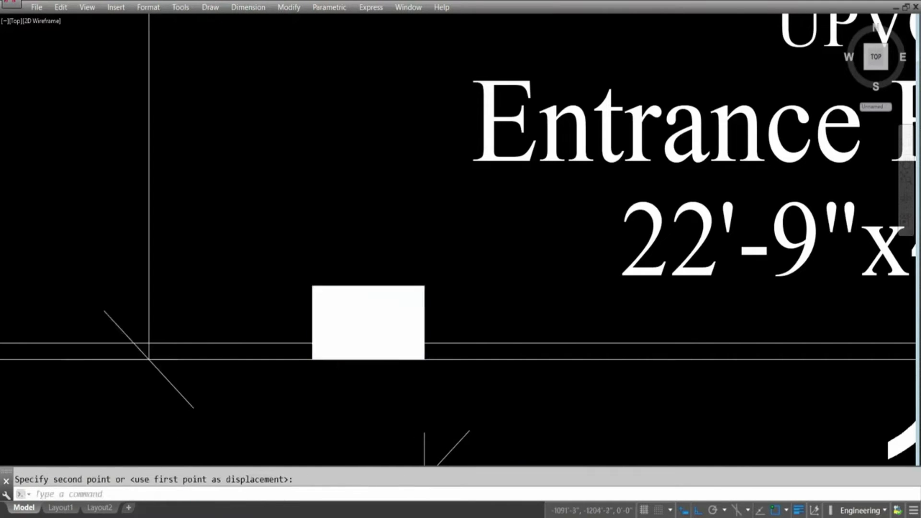
- Check the moved column's alignment with the columns above using a vertical construction line along its right edge, and erase the line
scroll(444, 372, down, 8)
text(xl)
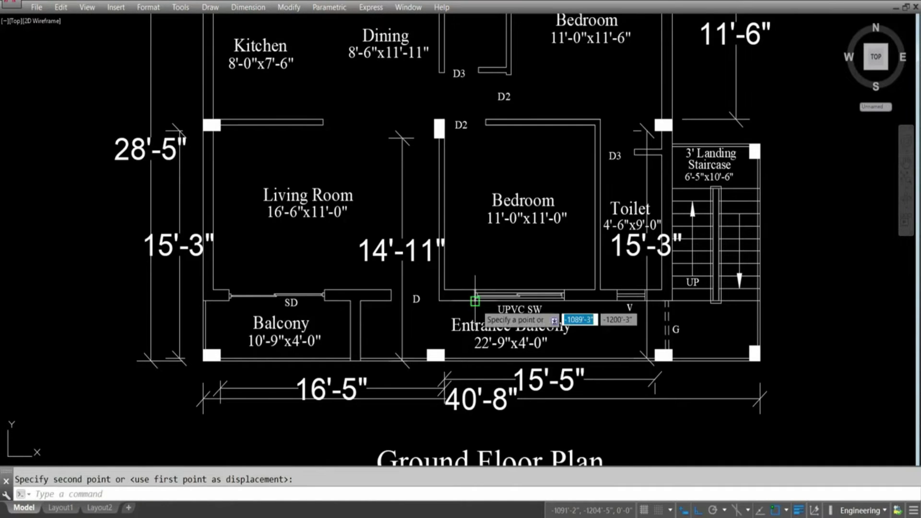
key(Return)
text(v)
key(Return)
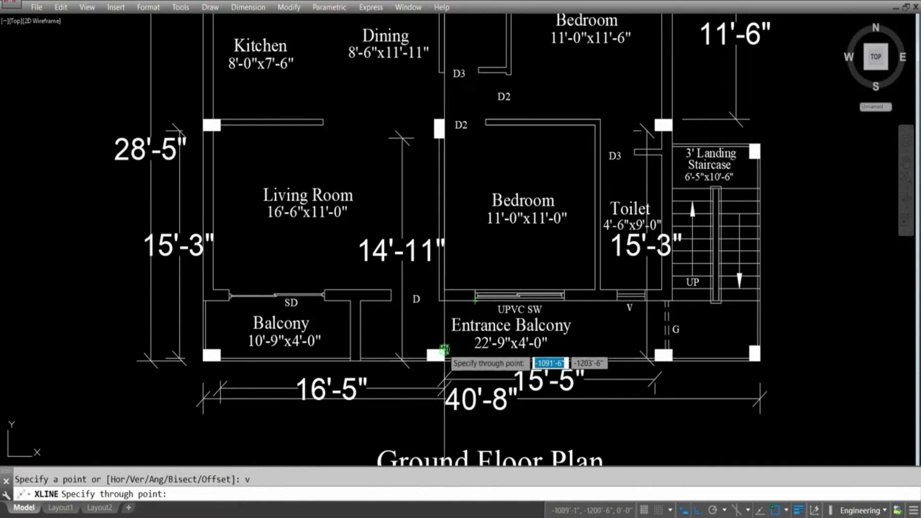
click(444, 192)
scroll(445, 158, up, 2)
scroll(444, 207, down, 6)
scroll(444, 208, up, 4)
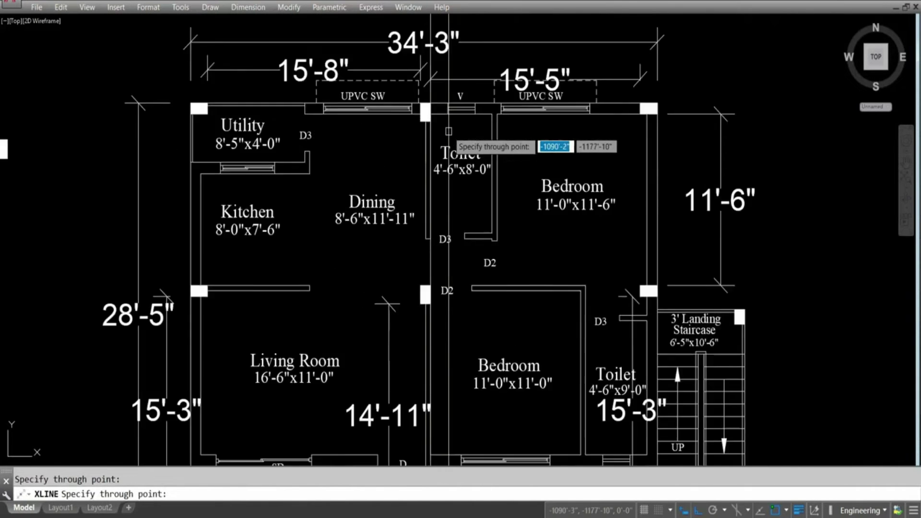
scroll(453, 144, down, 6)
scroll(442, 196, up, 6)
key(Escape)
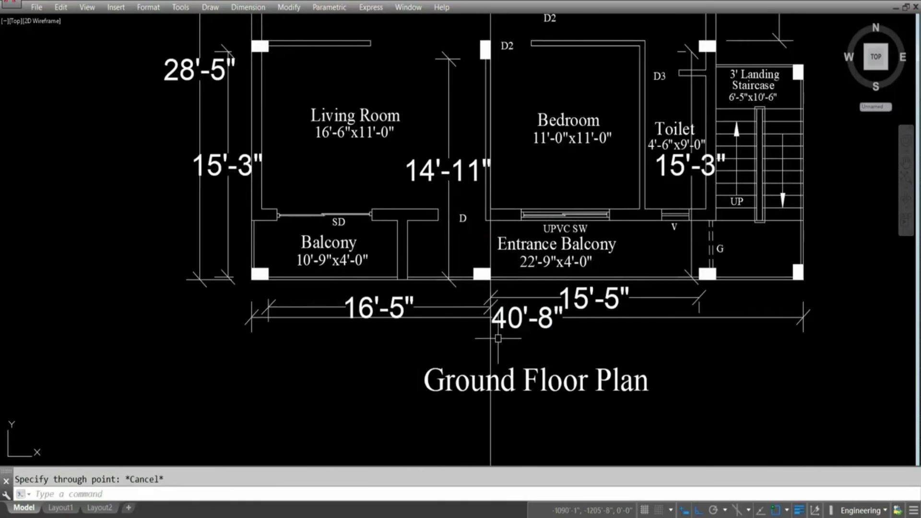
click(490, 351)
key(Delete)
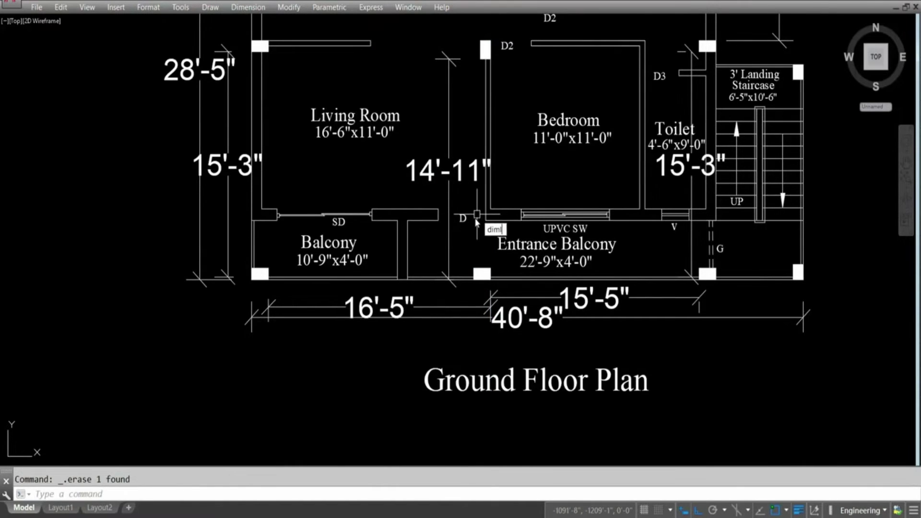
- Add a vertical linear dimension from the bedroom wall's corner beside door D down to the middle front column
key(Return)
scroll(490, 227, up, 4)
key(Escape)
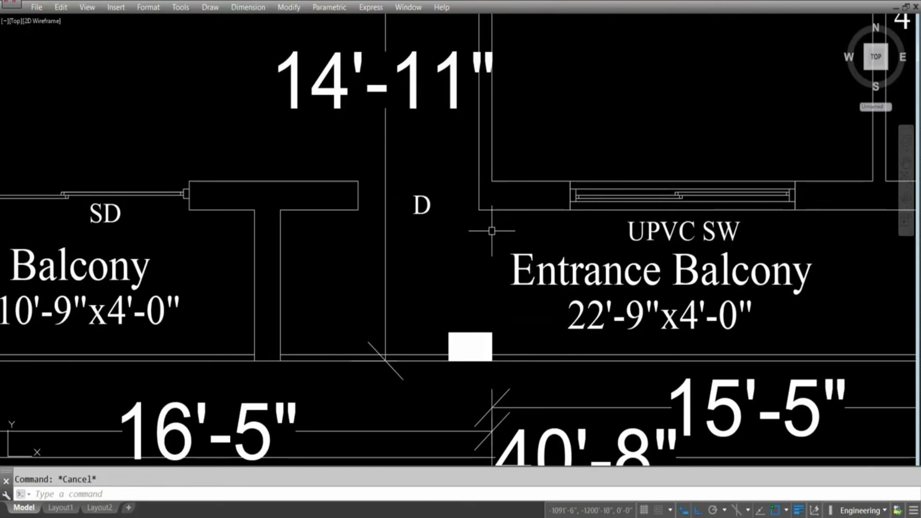
text(dimlin)
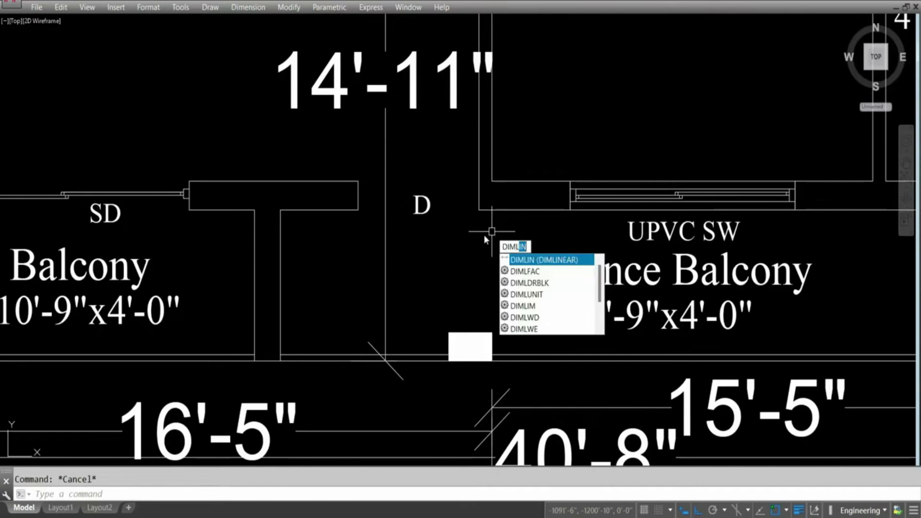
key(Return)
click(479, 210)
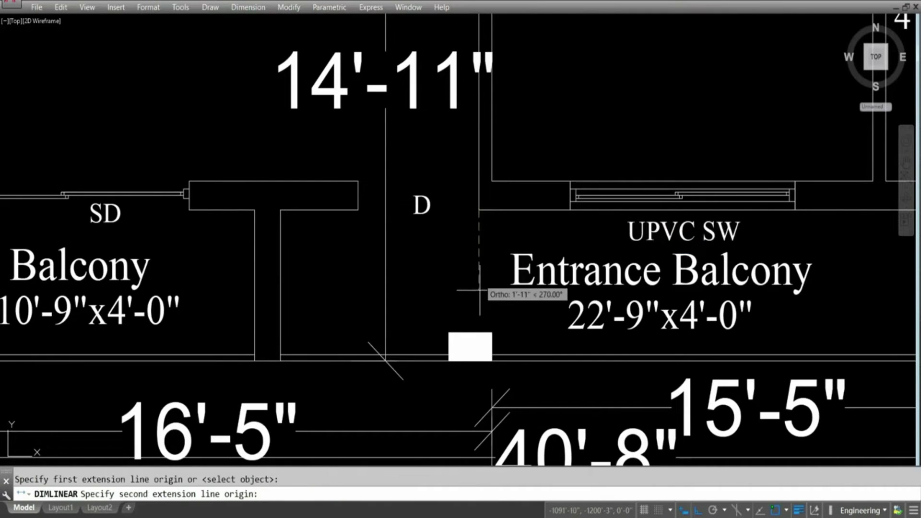
click(478, 333)
scroll(509, 273, down, 4)
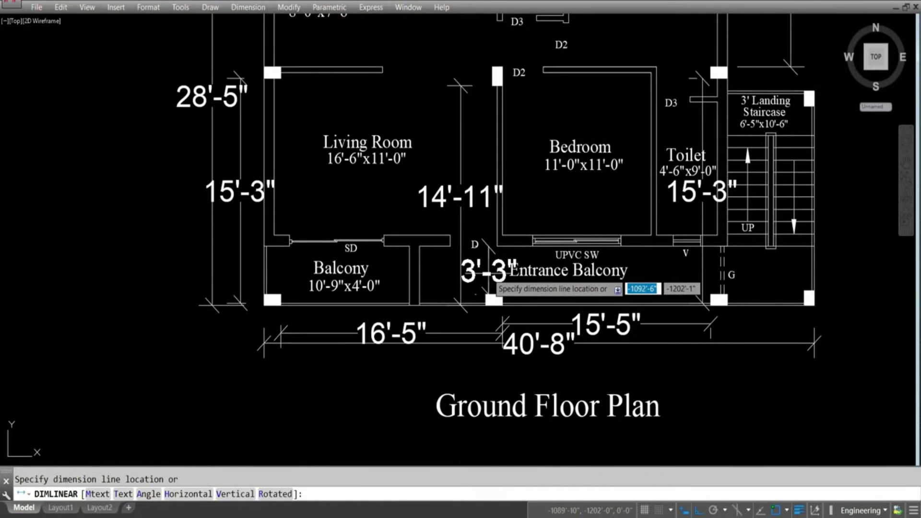
click(490, 282)
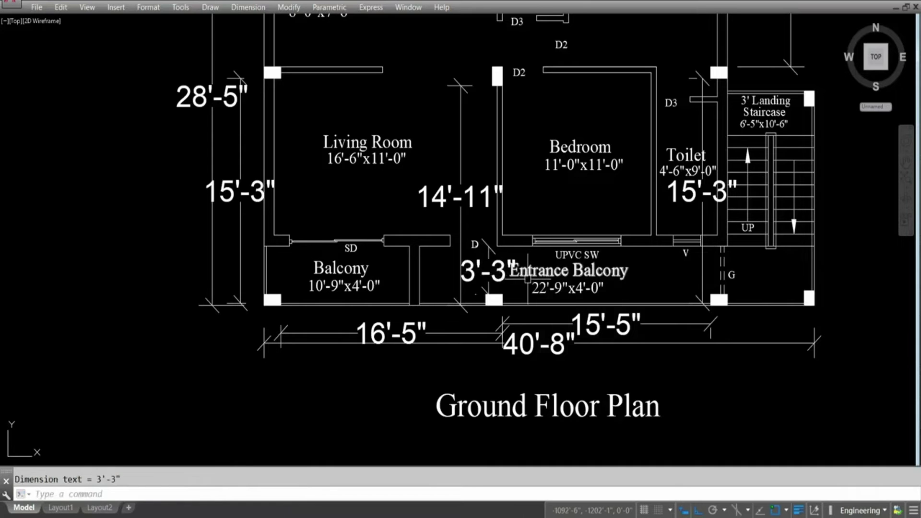
- Undo the dimension between the wall corner and the front column, and erase the restored construction line
key(ctrl+z)
key(ctrl+z)
key(Escape)
click(491, 345)
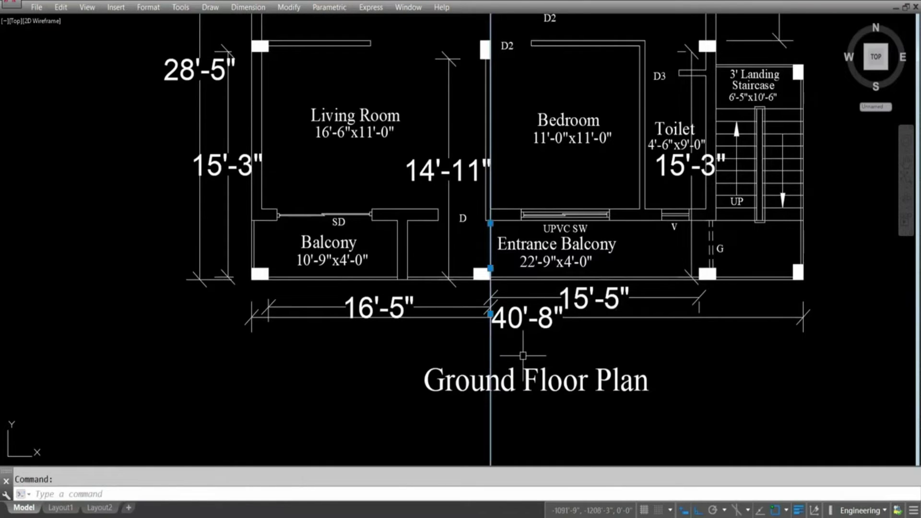
key(Delete)
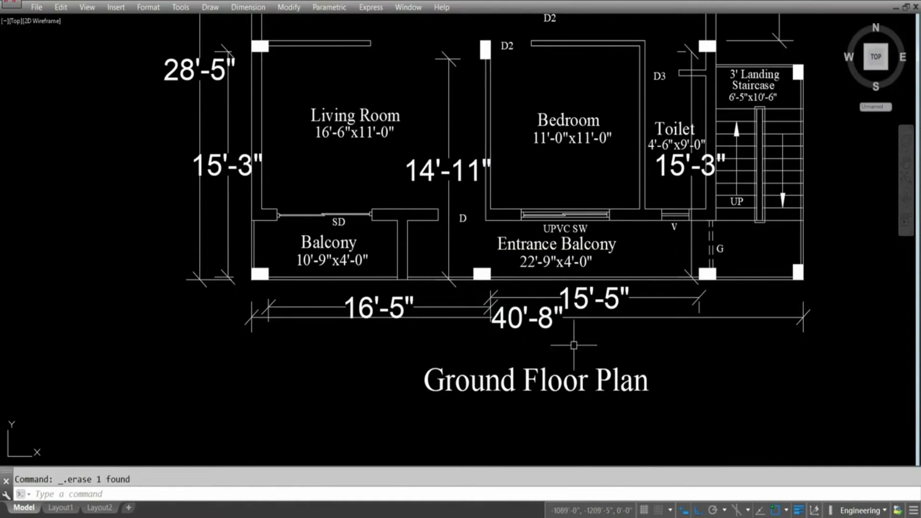
- Delete the two column-spacing dimensions below the front wall, keeping the overall width dimension
scroll(482, 337, down, 2)
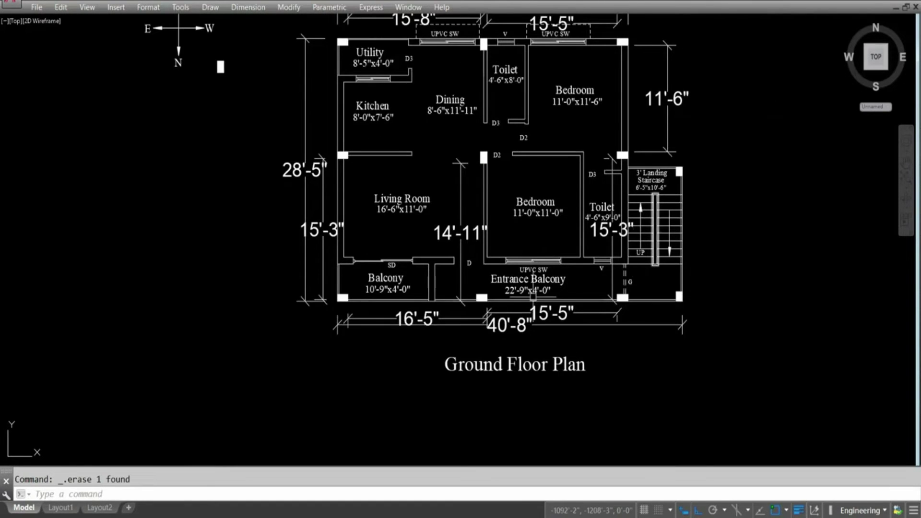
scroll(463, 350, down, 2)
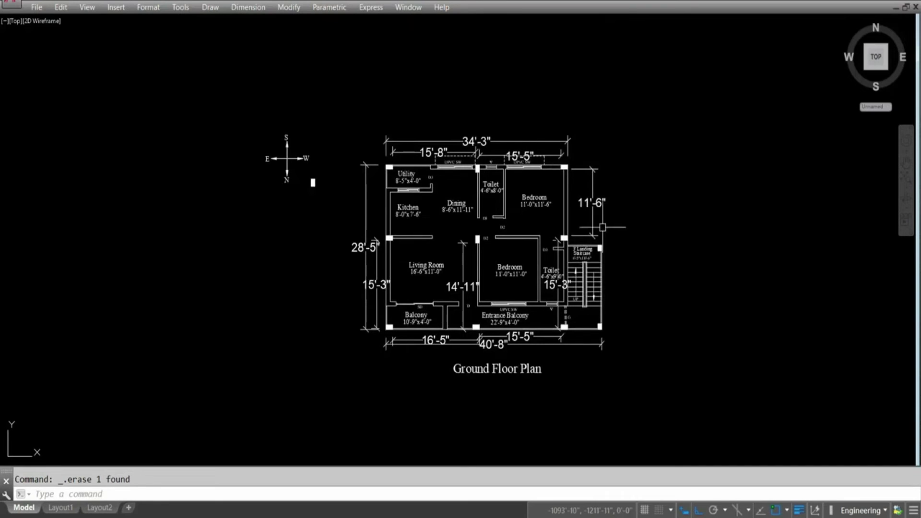
scroll(572, 312, up, 2)
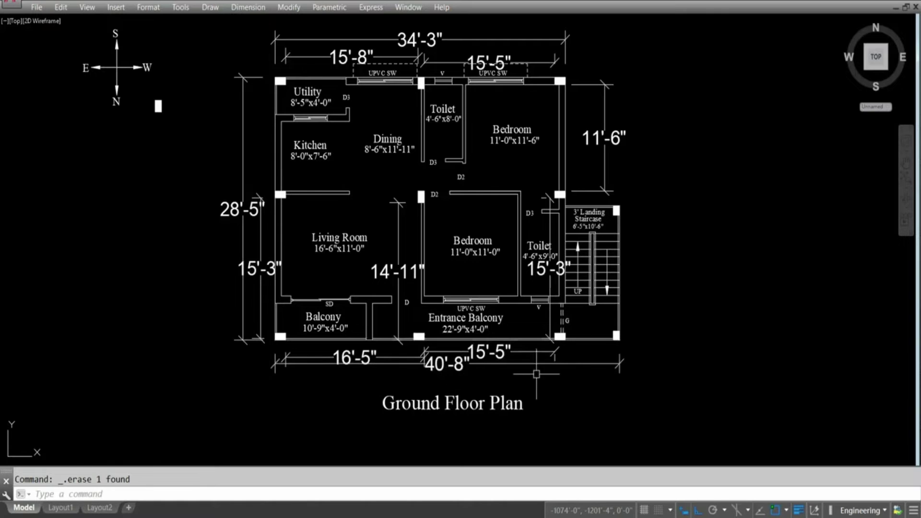
scroll(483, 349, up, 2)
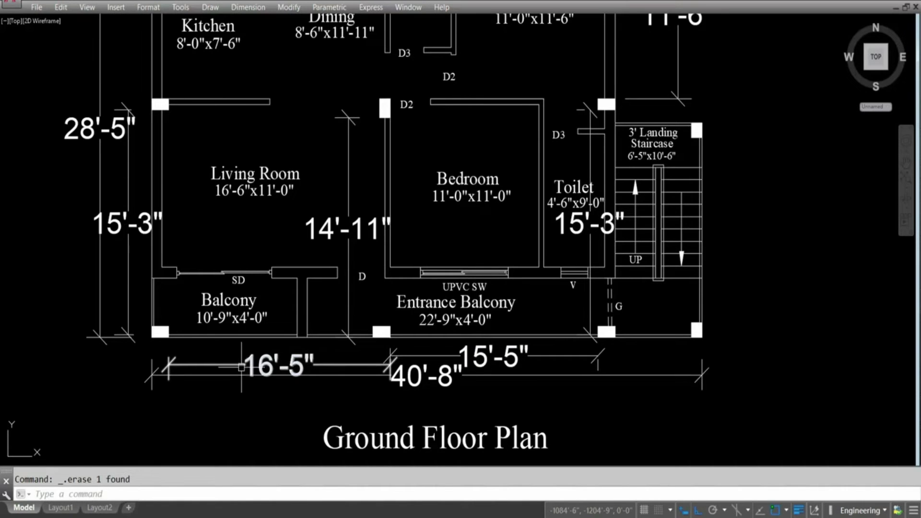
click(367, 366)
click(475, 358)
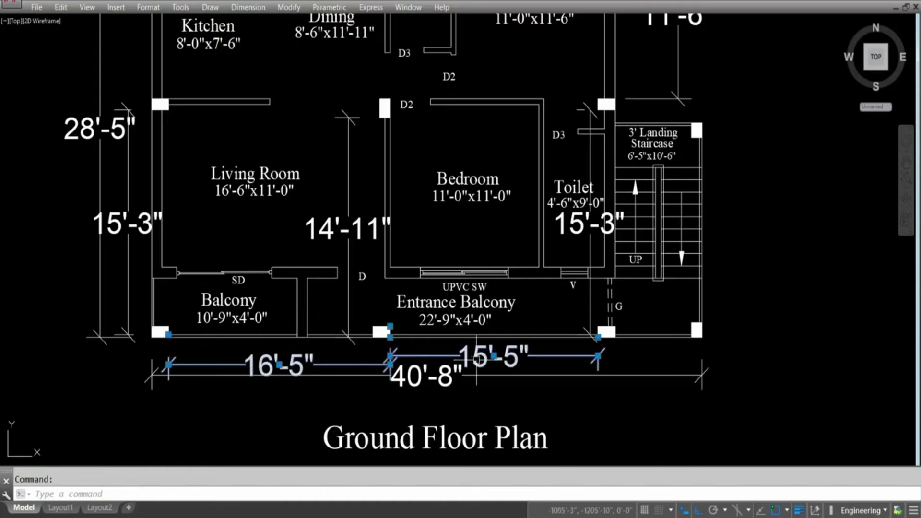
key(Delete)
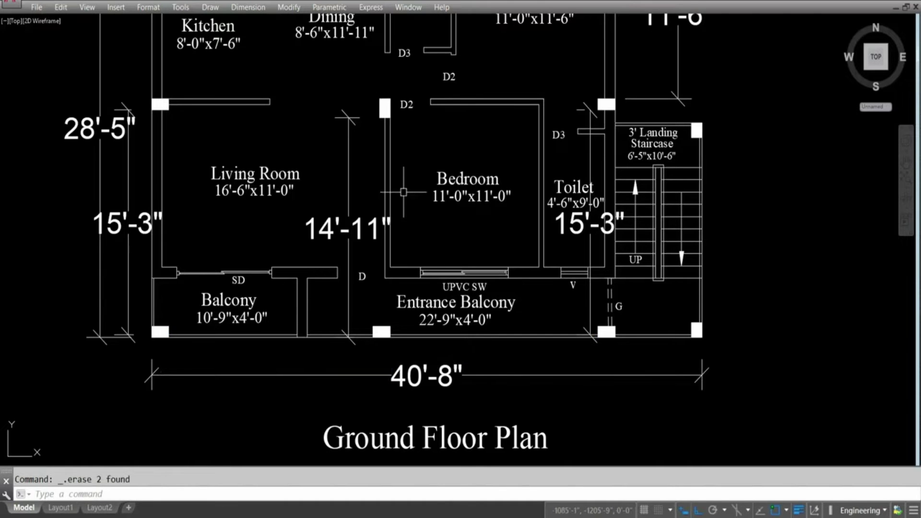
- Add linear dimensions for the two clear distances from the middle front column to the columns on either side
key(Return)
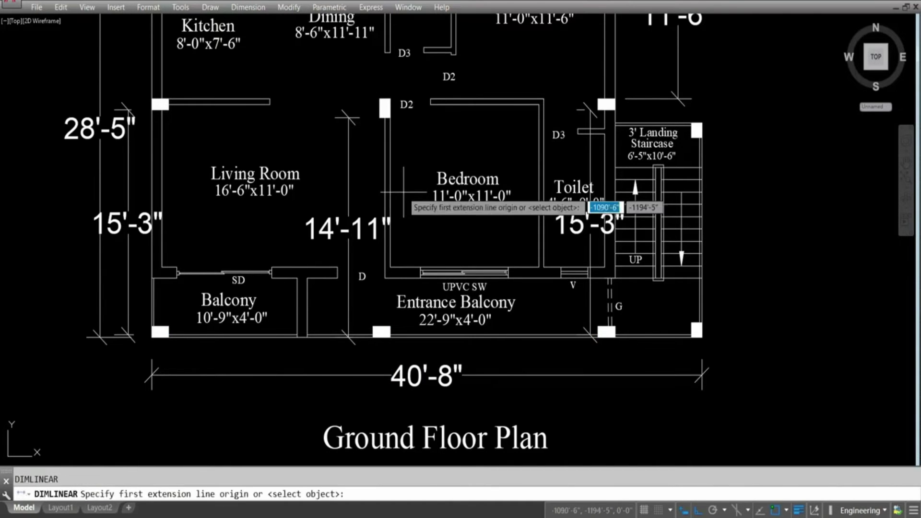
click(169, 335)
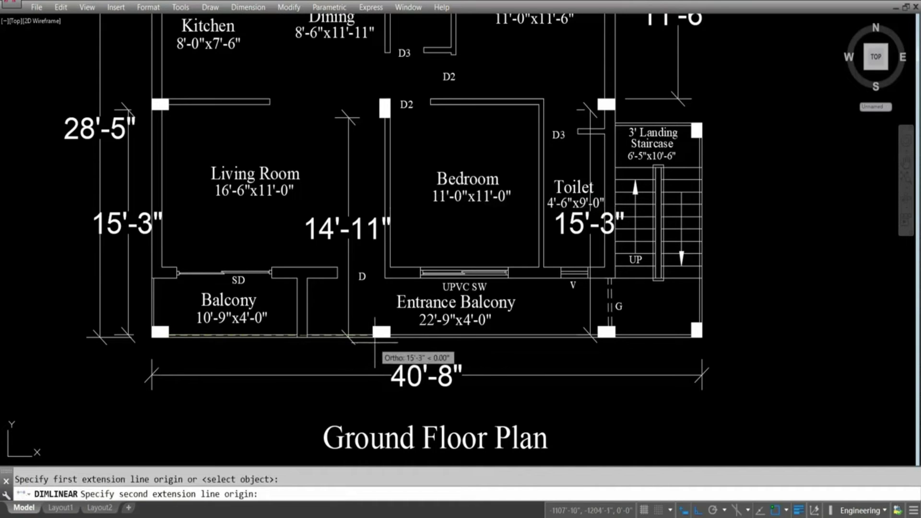
click(373, 335)
click(348, 375)
key(Return)
click(390, 331)
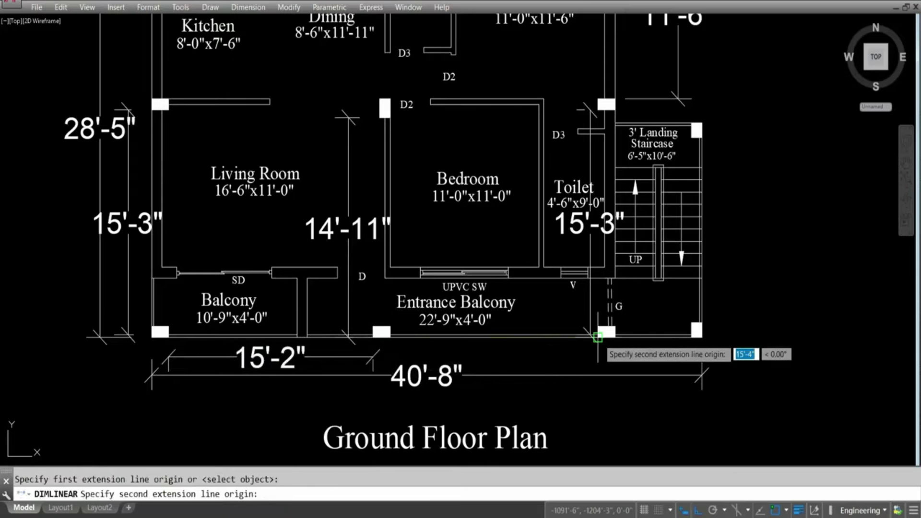
click(597, 336)
click(597, 353)
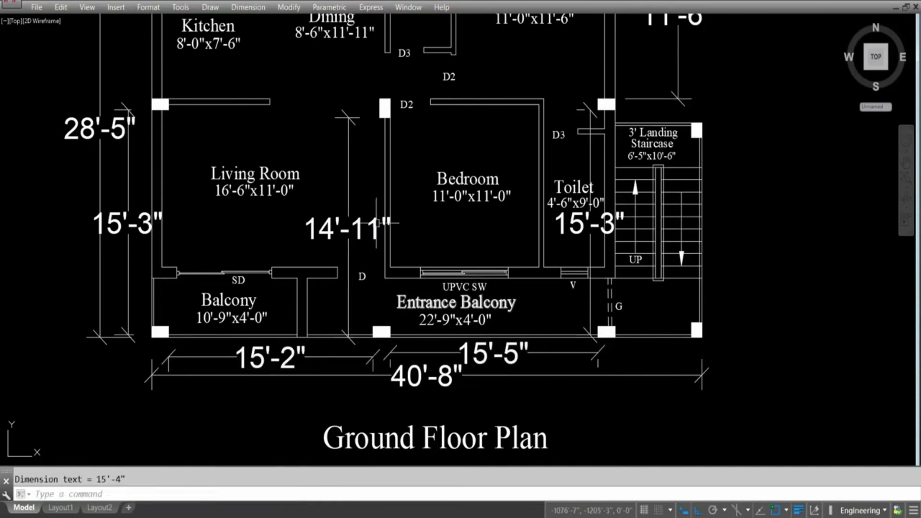
key(Return)
click(379, 116)
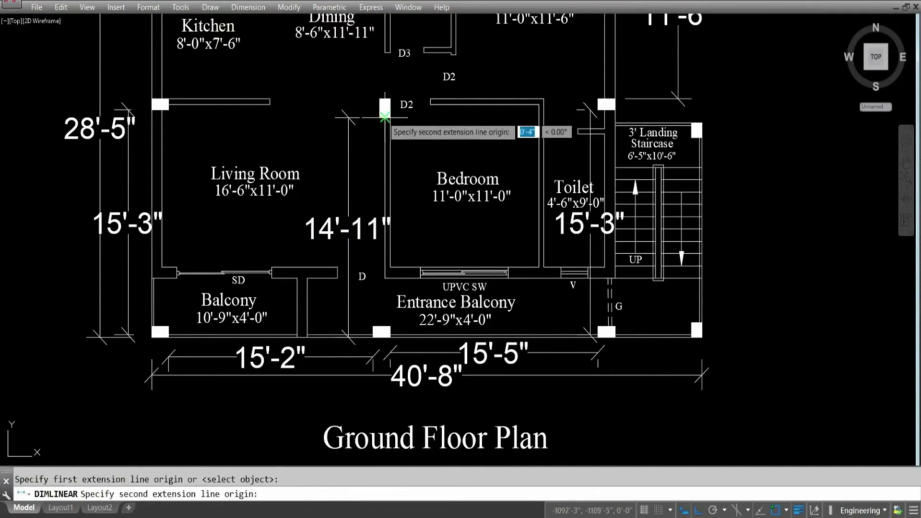
click(374, 328)
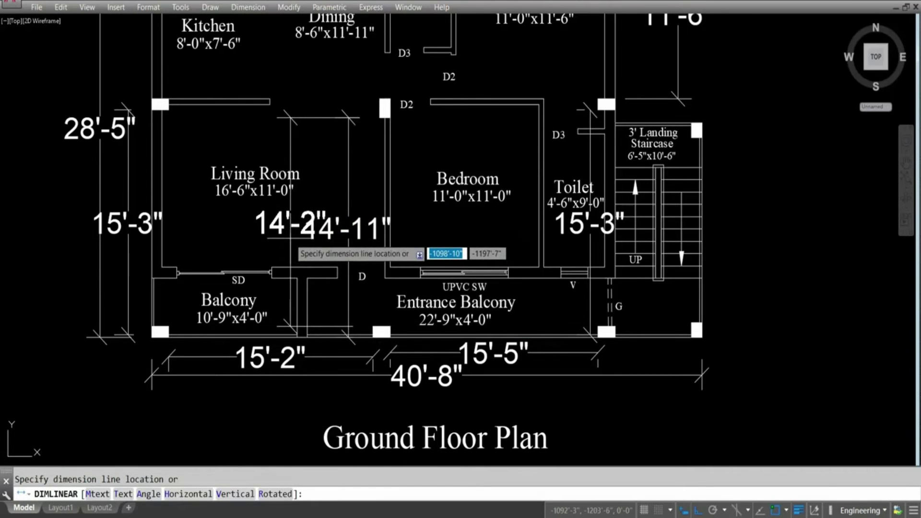
key(Escape)
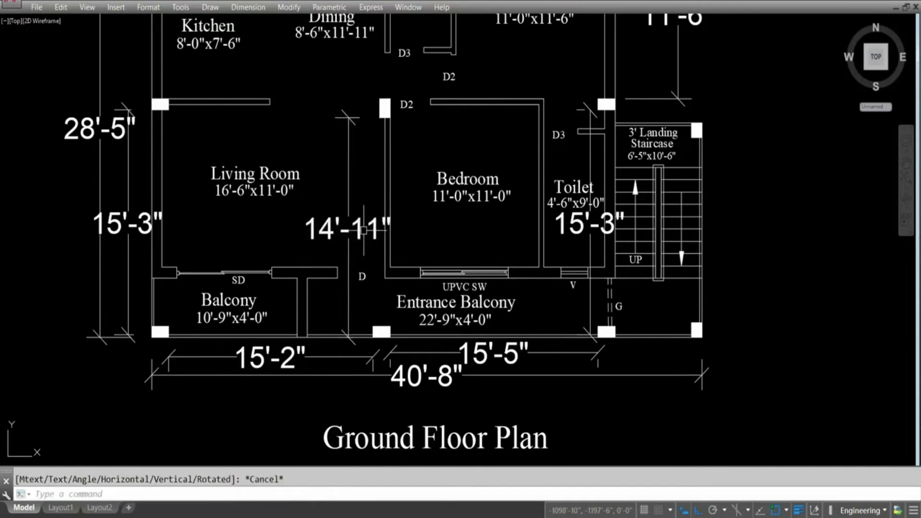
- Delete the vertical column-spacing dimension beside the living room and the two column-spacing dimensions below the front wall
click(357, 225)
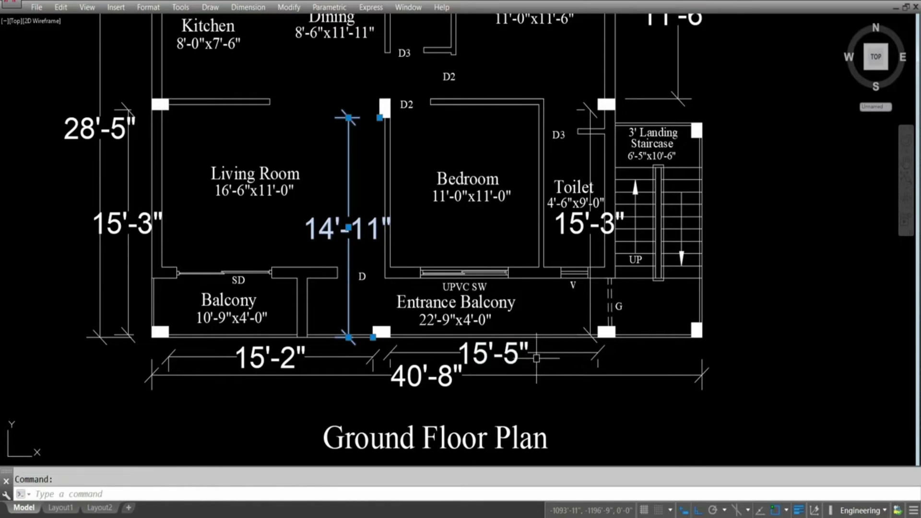
key(Delete)
click(537, 358)
key(Delete)
click(252, 358)
key(Delete)
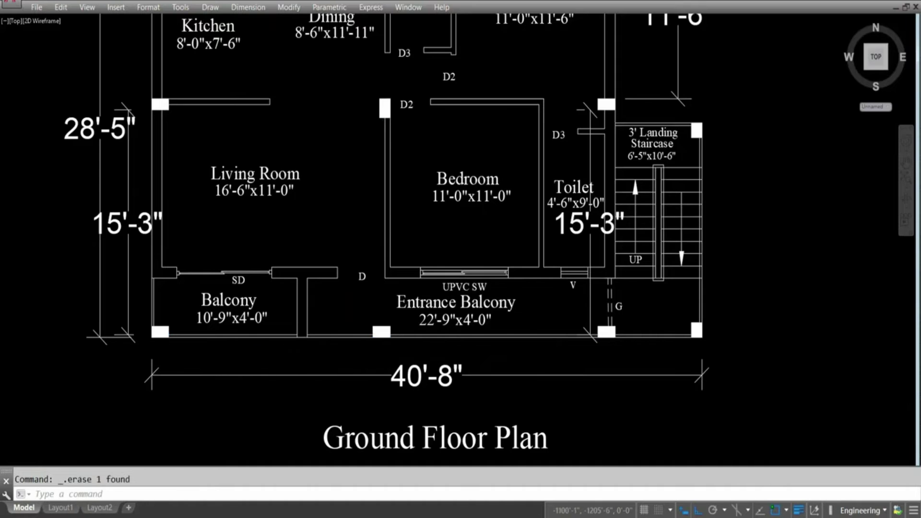
- Delete the two column-spacing dimensions above the rear wall, keeping the overall width dimension
scroll(398, 355, down, 5)
scroll(365, 353, up, 3)
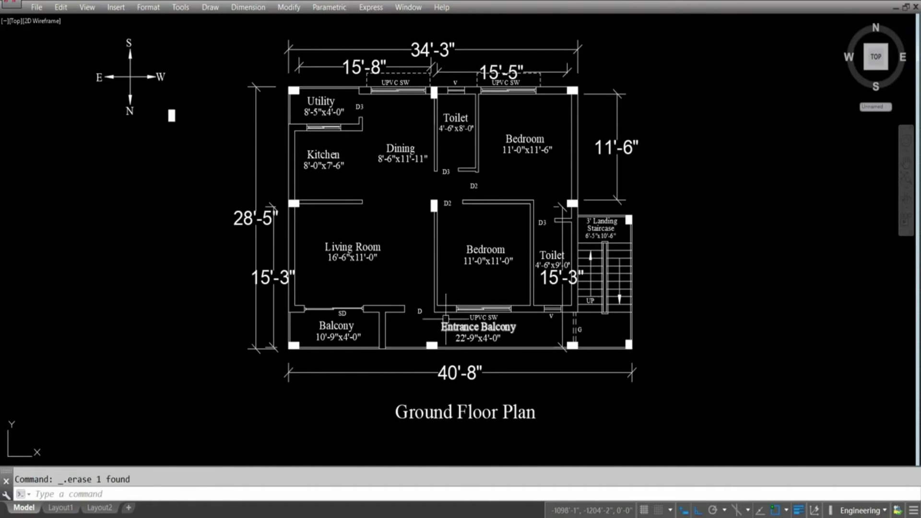
scroll(379, 53, up, 4)
click(326, 72)
key(Delete)
click(657, 89)
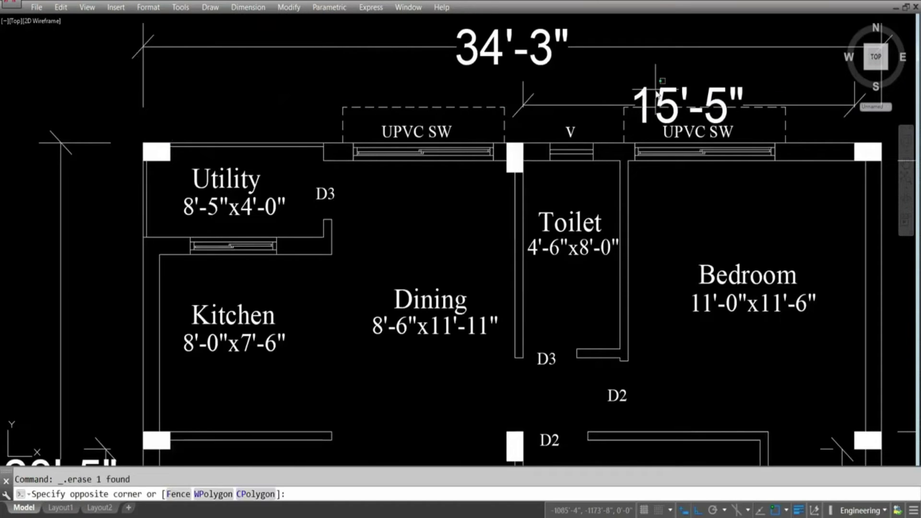
click(669, 96)
key(Delete)
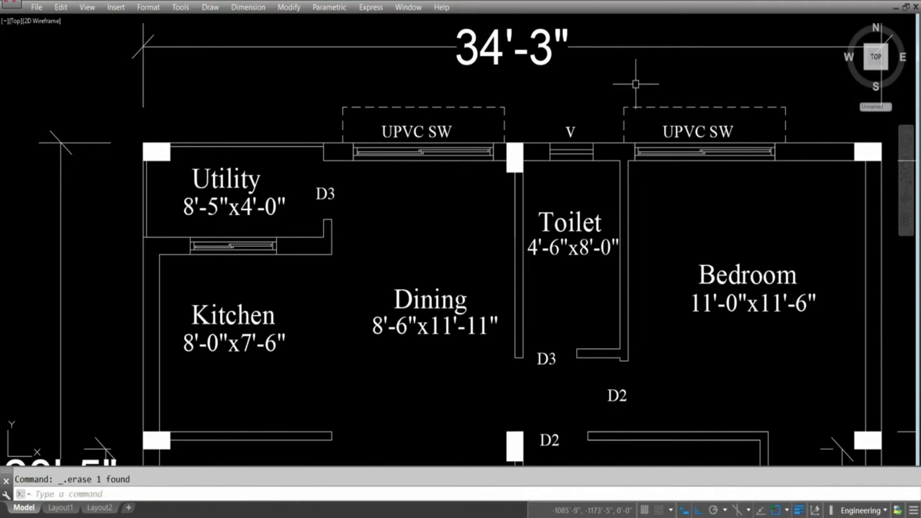
- Delete the spare column beside the compass symbol and save the drawing
scroll(644, 82, down, 5)
scroll(630, 104, up, 2)
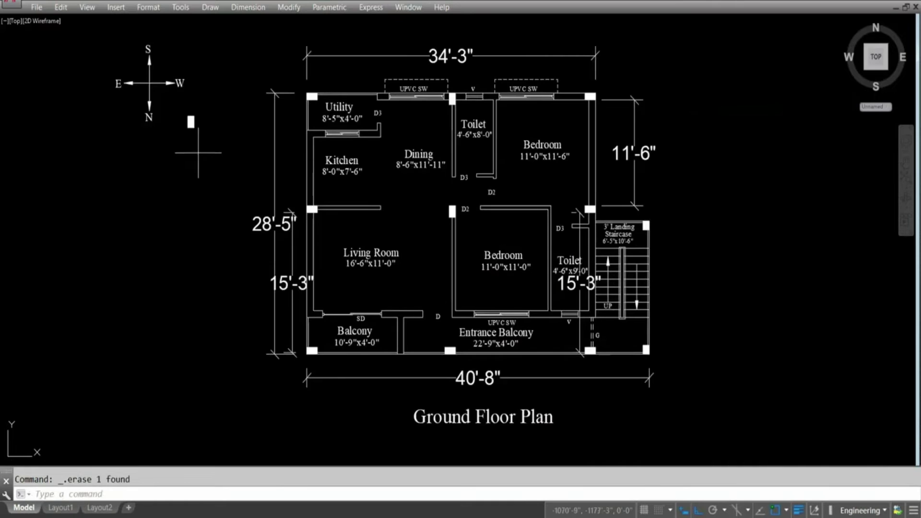
click(188, 123)
click(192, 125)
key(Delete)
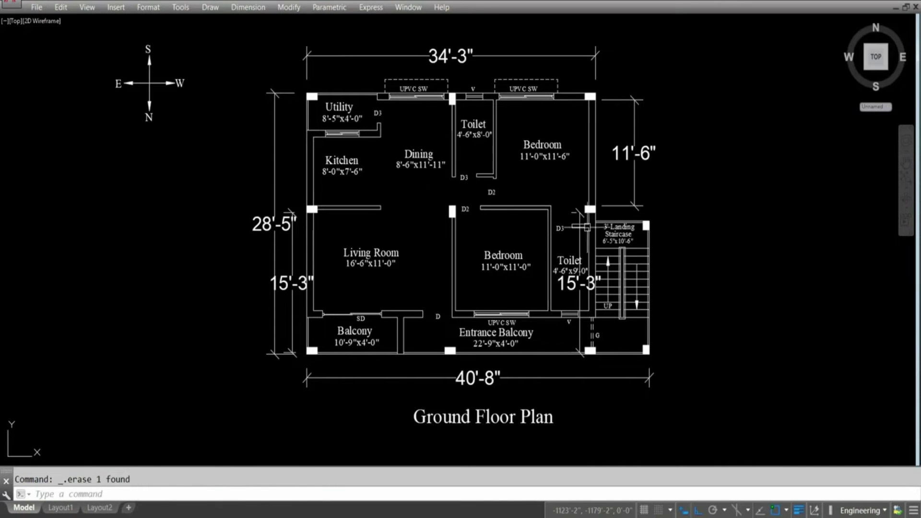
middle_drag(742, 245, 697, 258)
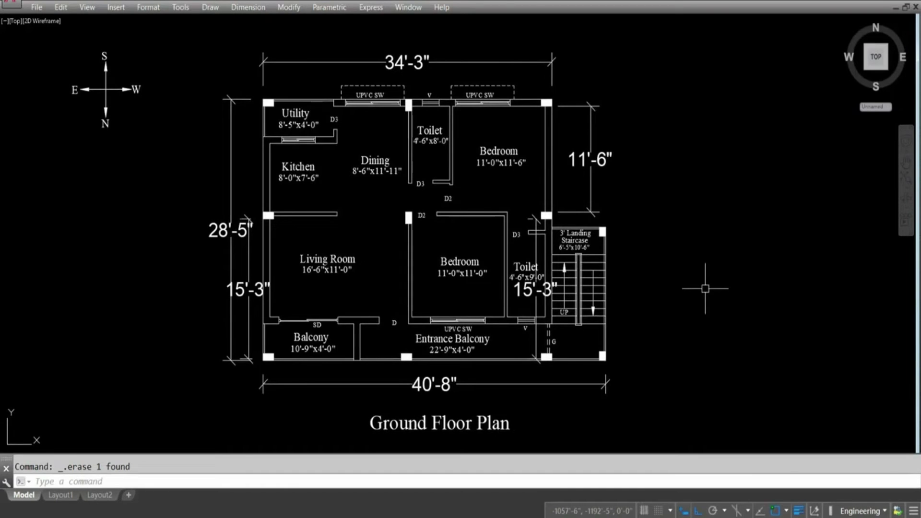
key(ctrl+s)
- Delete the vertical column-spacing dimension outside the living room's outer wall, keeping the overall depth dimension
scroll(704, 285, up, 5)
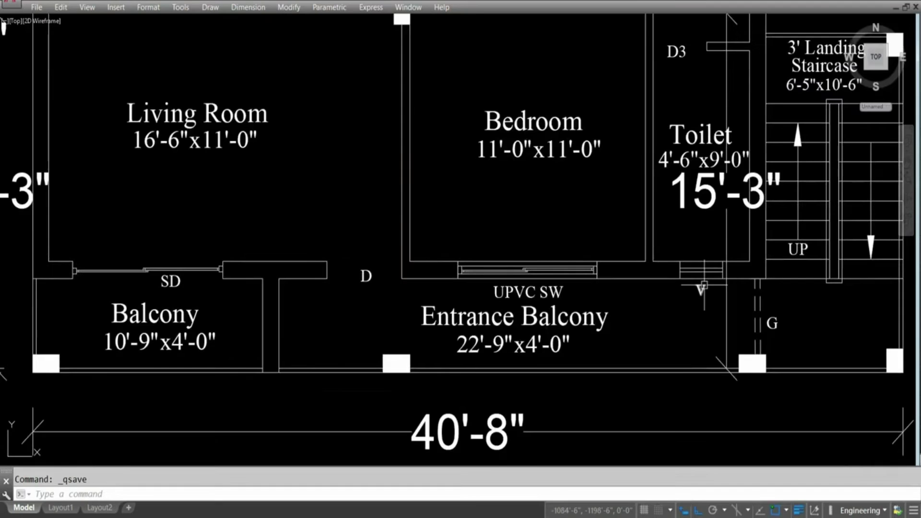
scroll(570, 251, down, 5)
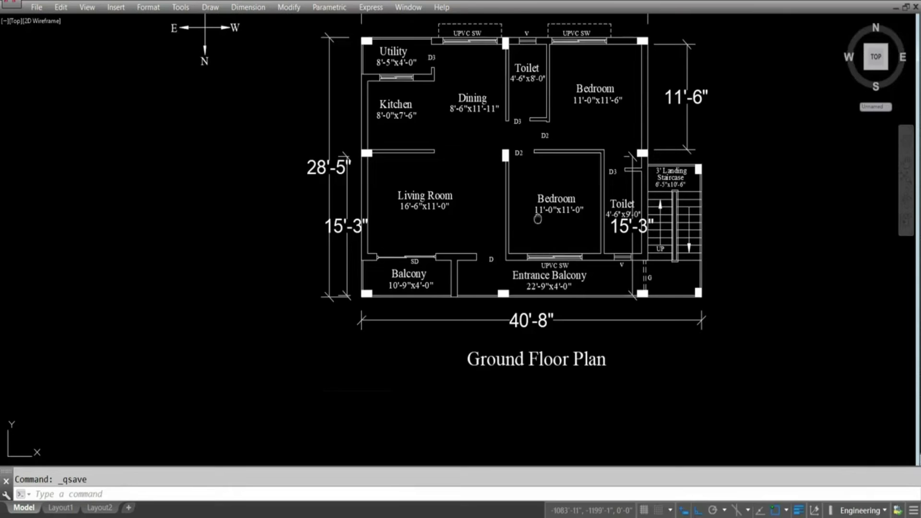
middle_drag(538, 219, 516, 276)
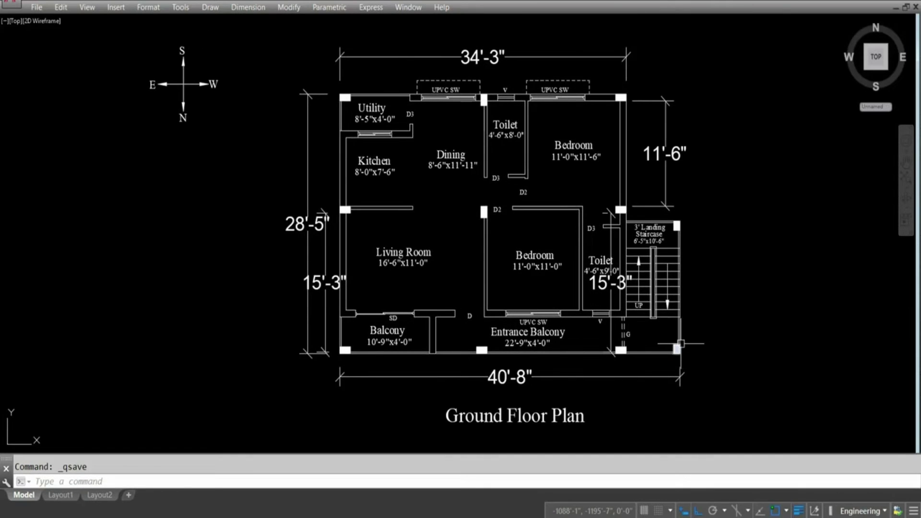
key(Escape)
middle_drag(682, 344, 627, 328)
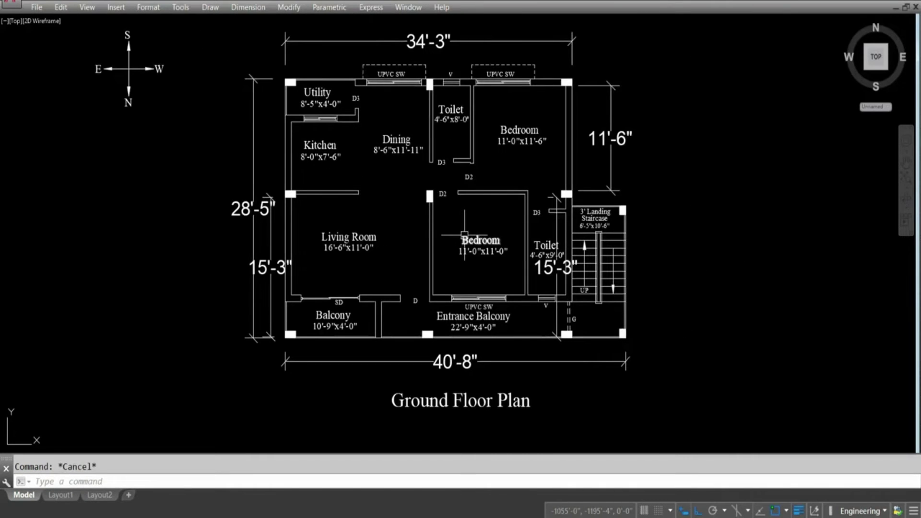
click(269, 267)
mouse_move(271, 268)
key(Delete)
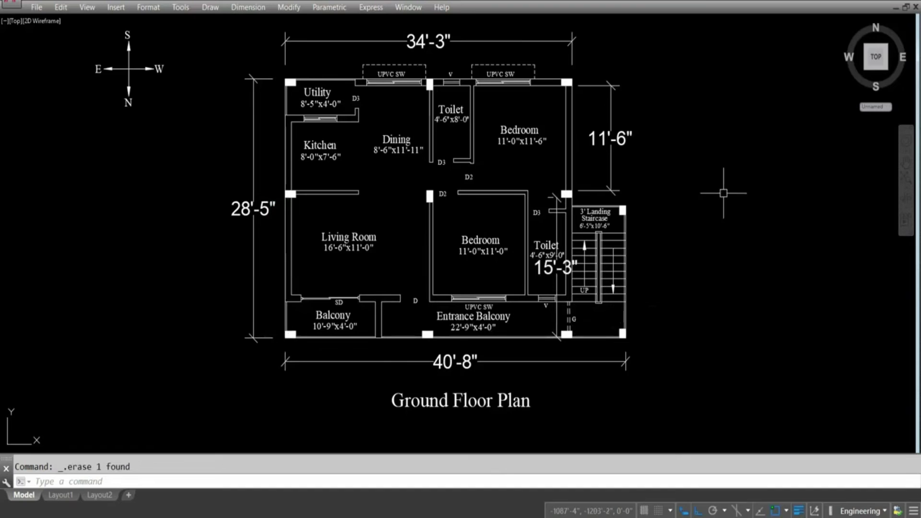
middle_drag(723, 193, 714, 199)
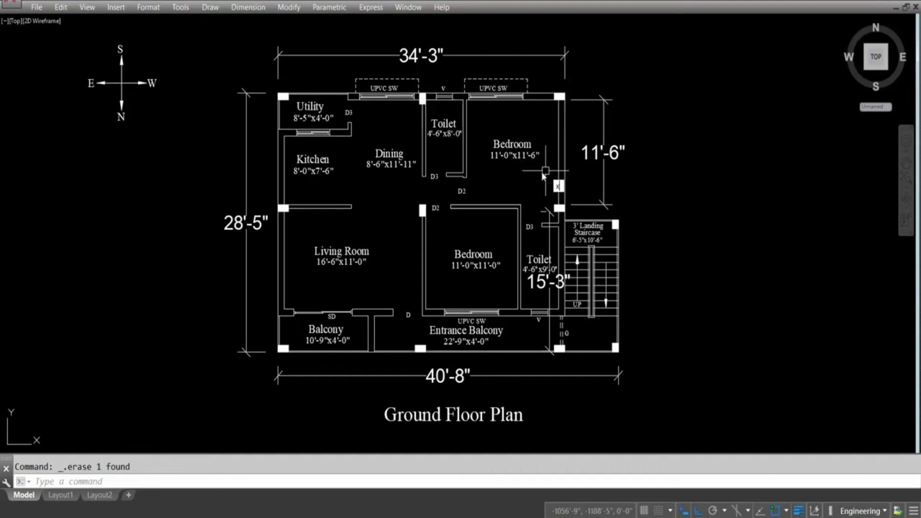
- Draw horizontal construction lines along the rear and middle column rows to check their alignment
text(xl)
key(Return)
text(h)
key(Return)
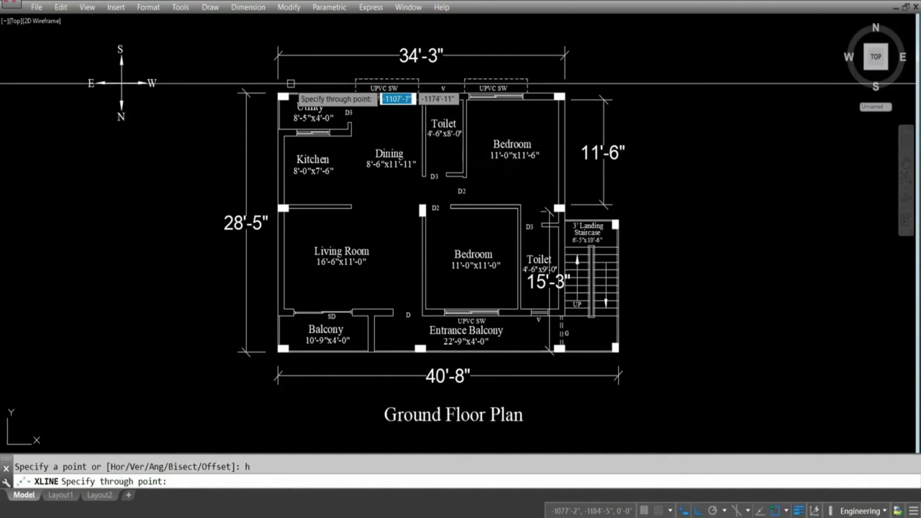
scroll(288, 95, up, 2)
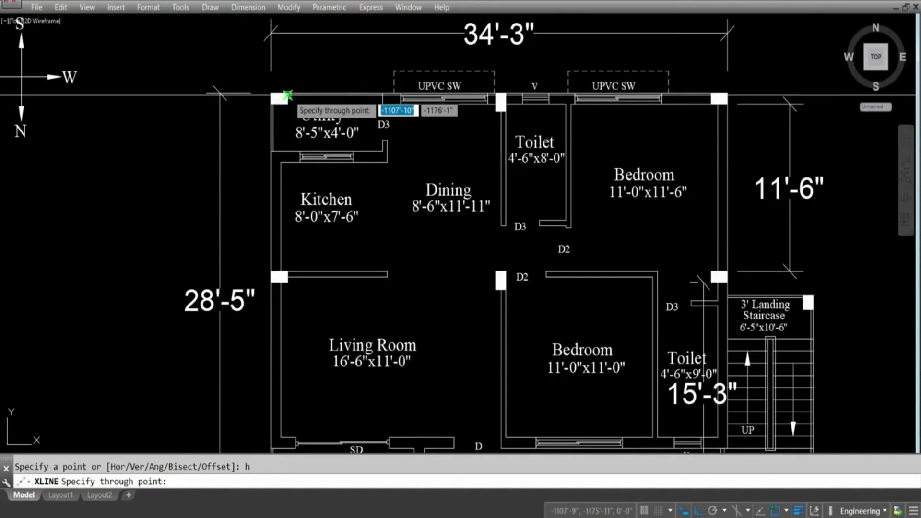
click(287, 94)
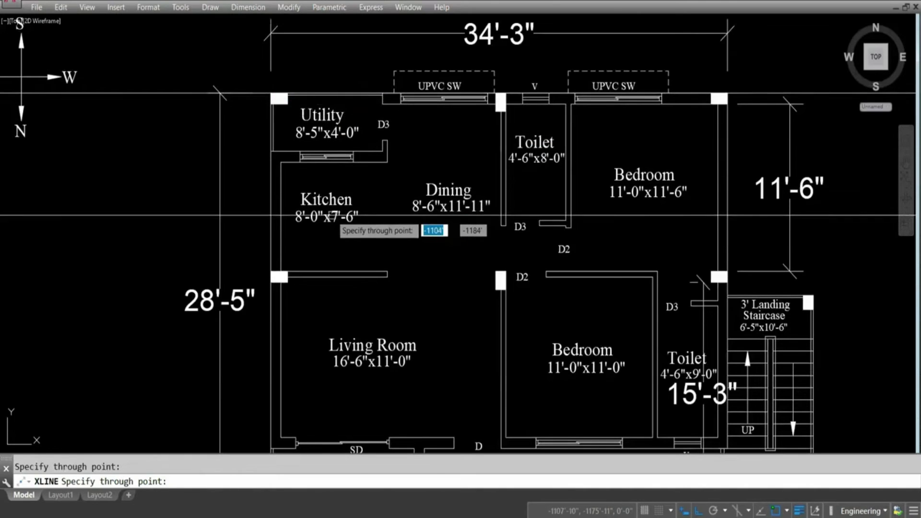
click(287, 271)
- Add horizontal construction lines along the inner and outer edges of the front column row
scroll(586, 235, down, 4)
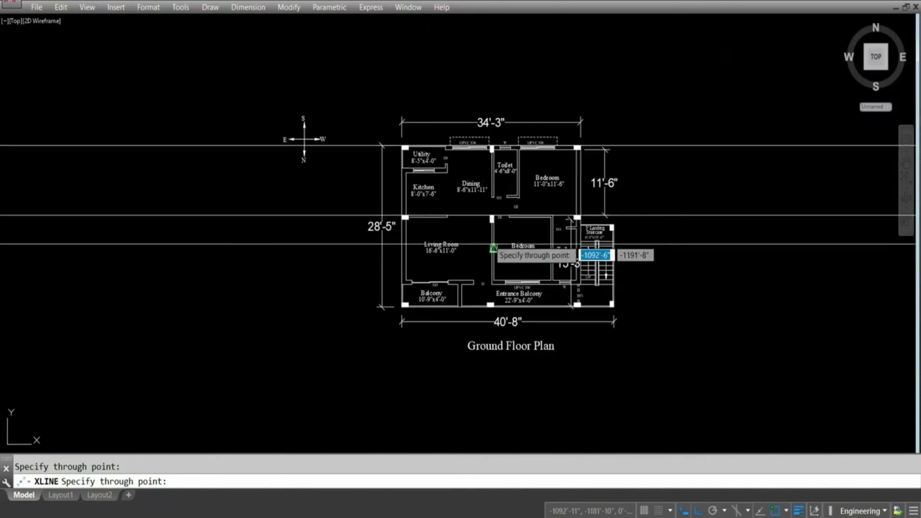
scroll(480, 288, up, 3)
scroll(379, 343, up, 2)
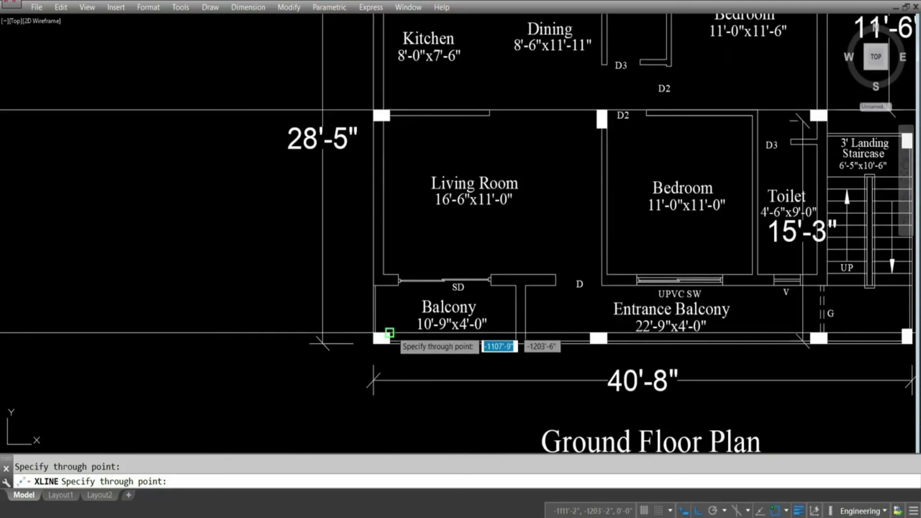
click(374, 338)
scroll(449, 334, down, 2)
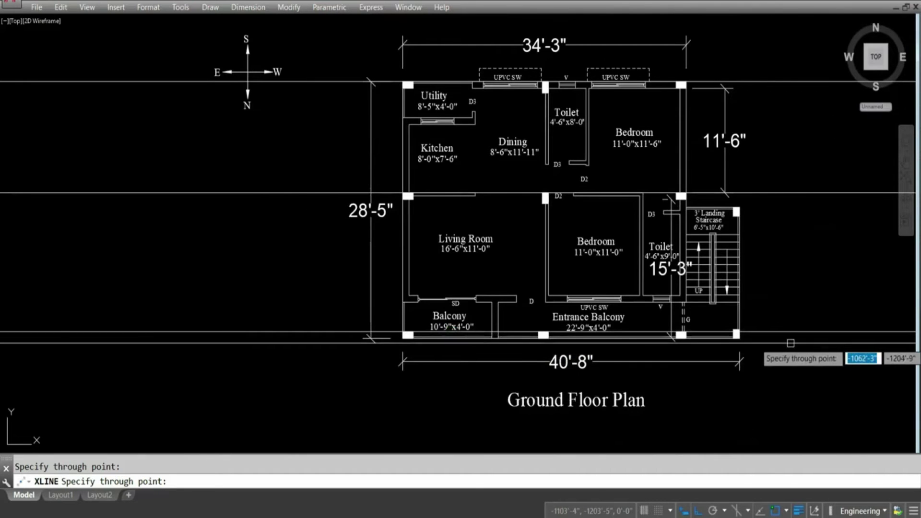
scroll(761, 343, up, 2)
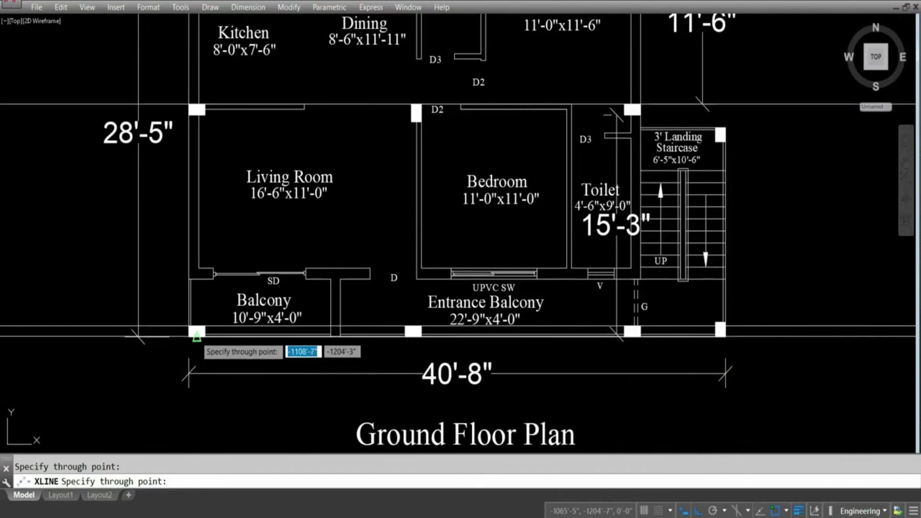
key(Escape)
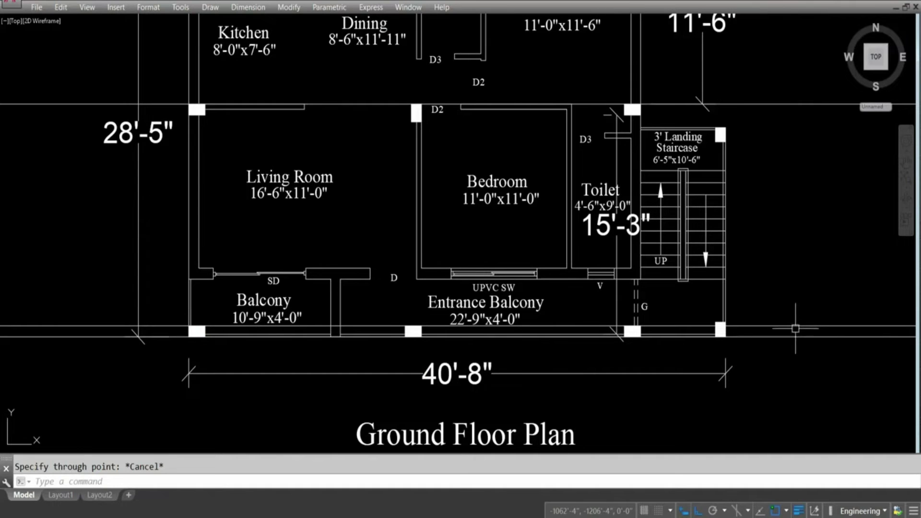
- Delete the construction line along the inner edge of the front columns
click(792, 320)
click(774, 330)
key(Delete)
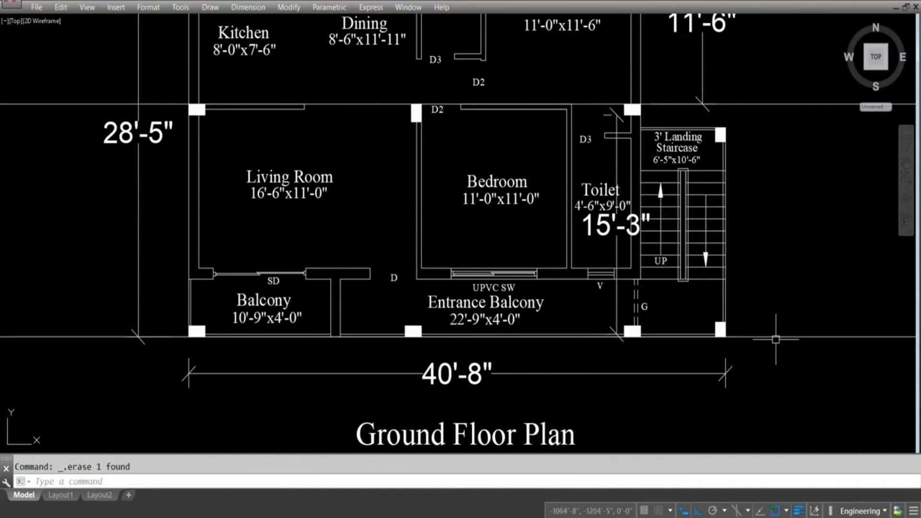
- Draw a vertical construction line through the outer corner of the front column at the living-room side balcony
text(xl)
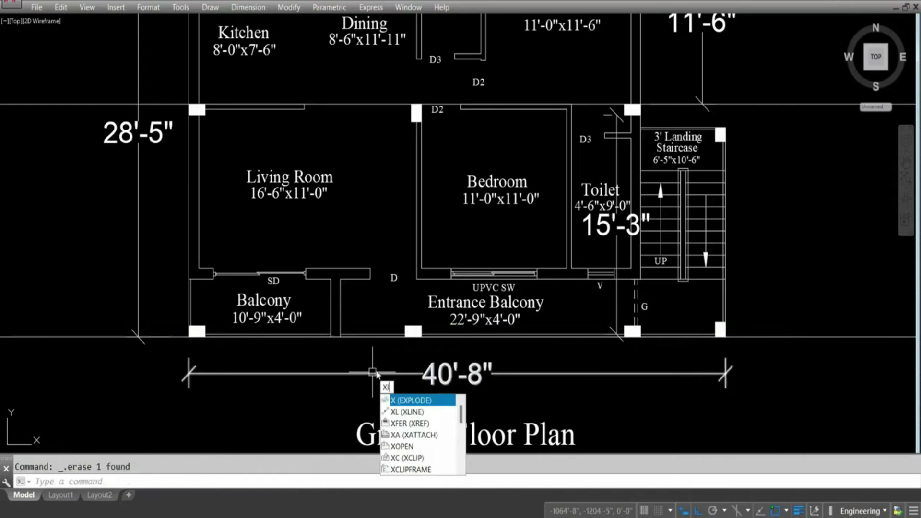
key(Return)
text(v)
key(Return)
scroll(318, 347, down, 2)
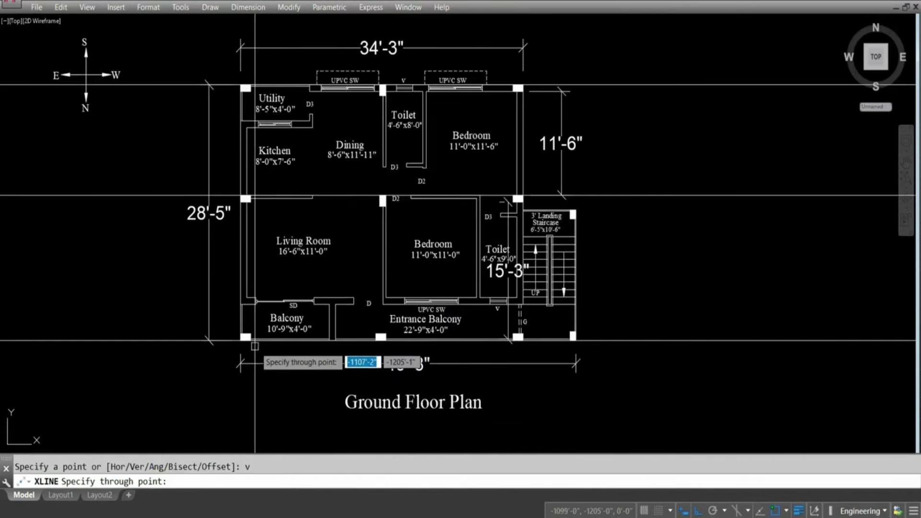
scroll(259, 379, up, 2)
scroll(241, 362, down, 2)
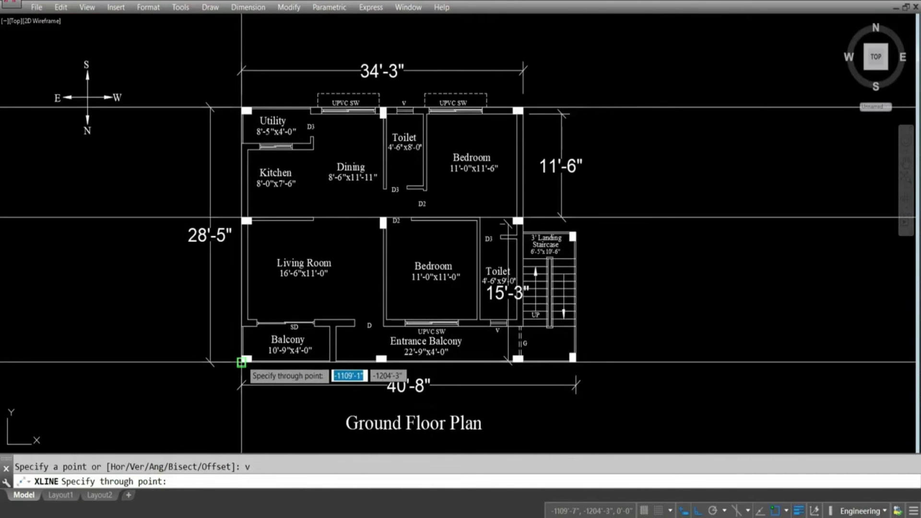
scroll(242, 362, up, 4)
click(237, 366)
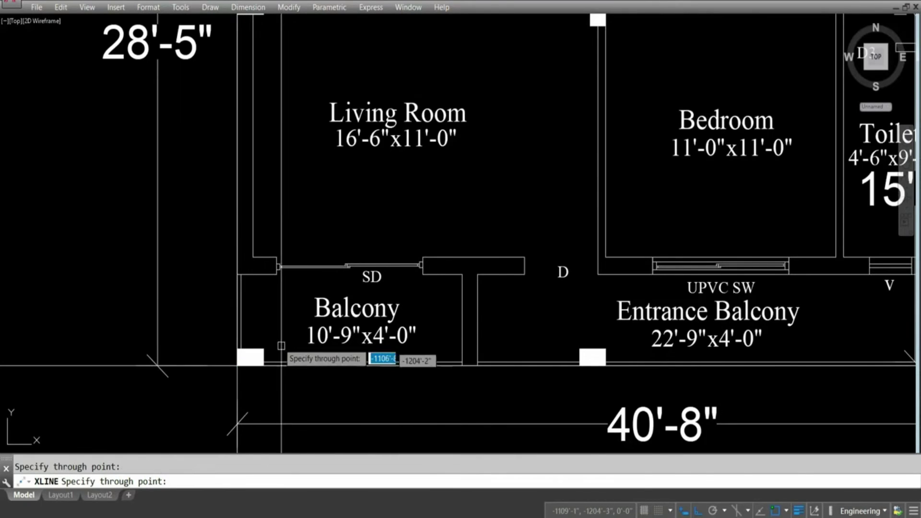
- Add vertical construction lines through the middle columns, the toilet-side wall columns and the outer staircase columns
scroll(283, 364, down, 4)
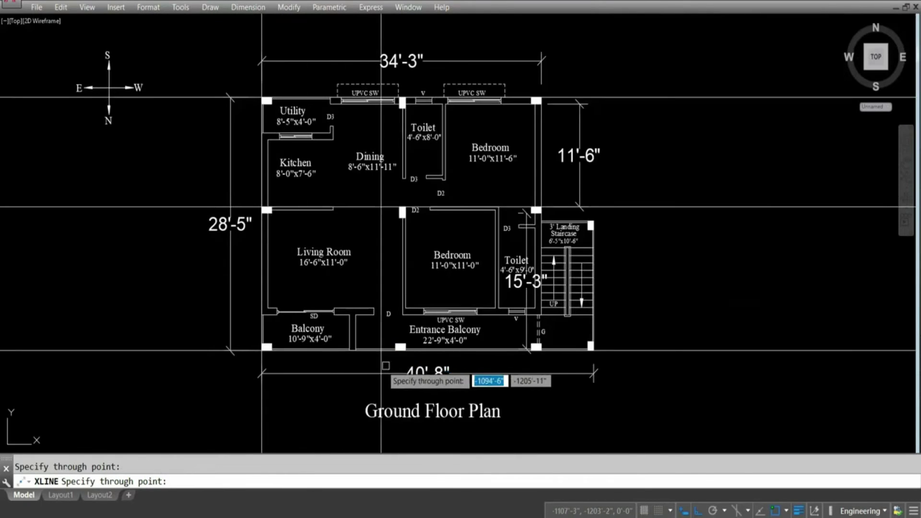
click(405, 349)
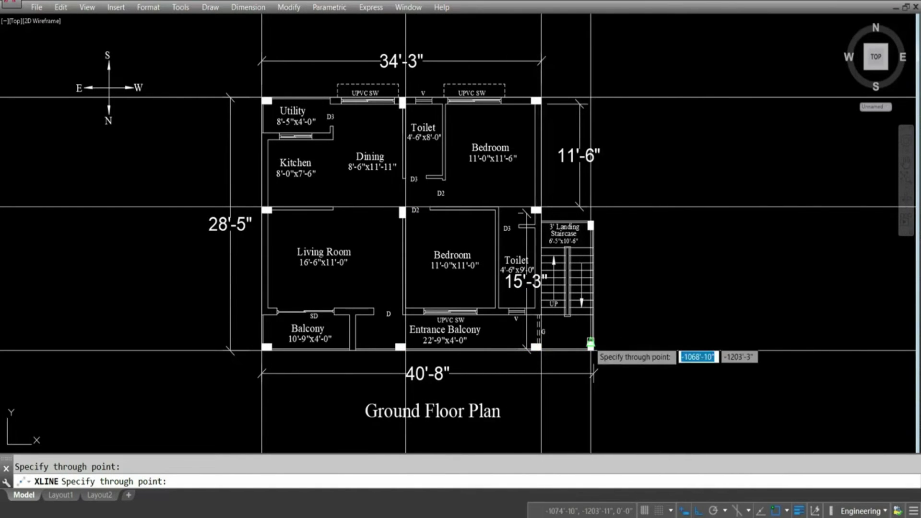
scroll(591, 346, up, 4)
click(595, 354)
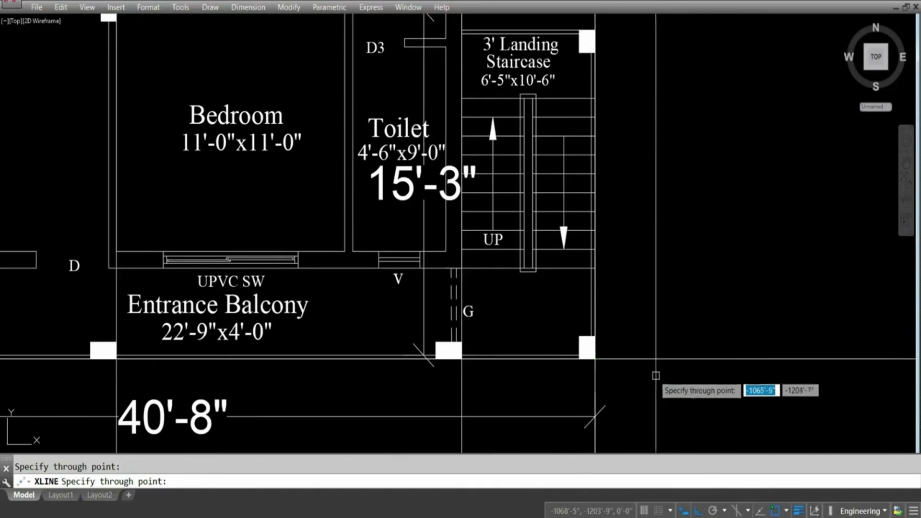
scroll(650, 377, down, 2)
scroll(699, 378, down, 4)
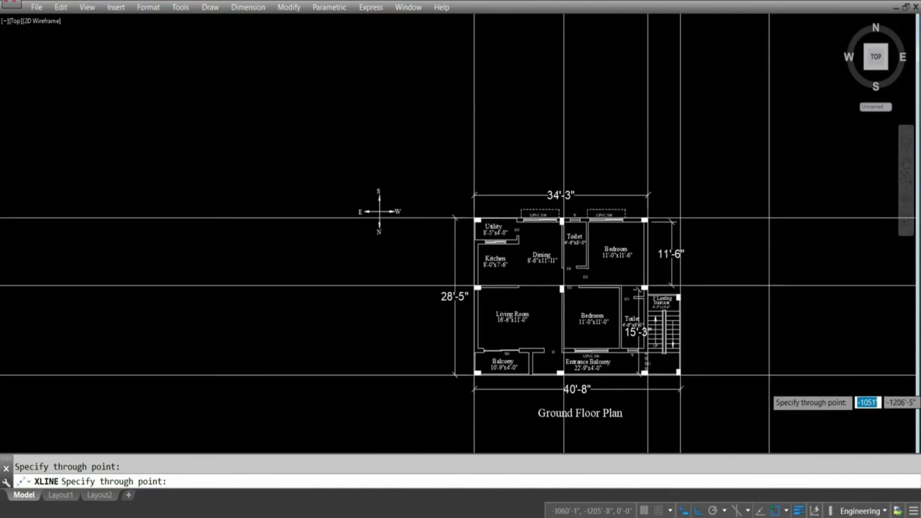
scroll(770, 384, up, 2)
key(Escape)
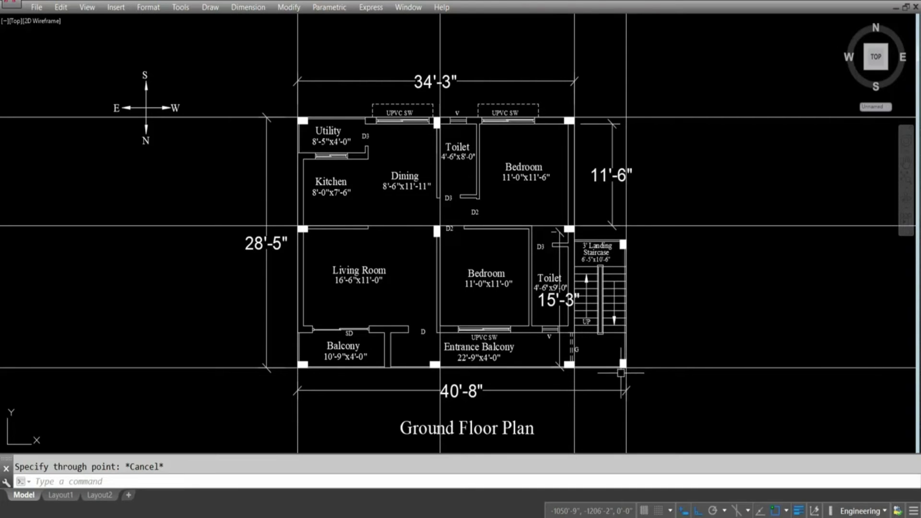
- Delete all the horizontal and vertical construction lines running through the column rows
scroll(559, 270, down, 2)
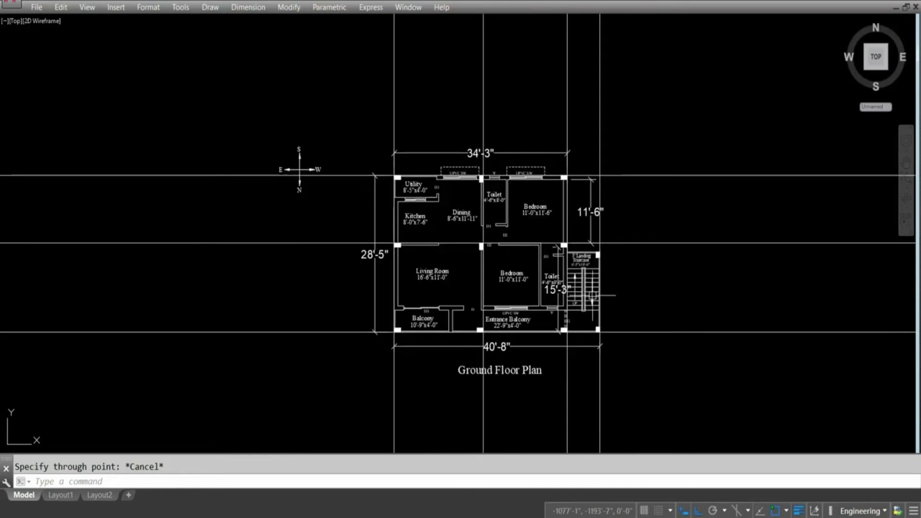
click(705, 355)
click(670, 123)
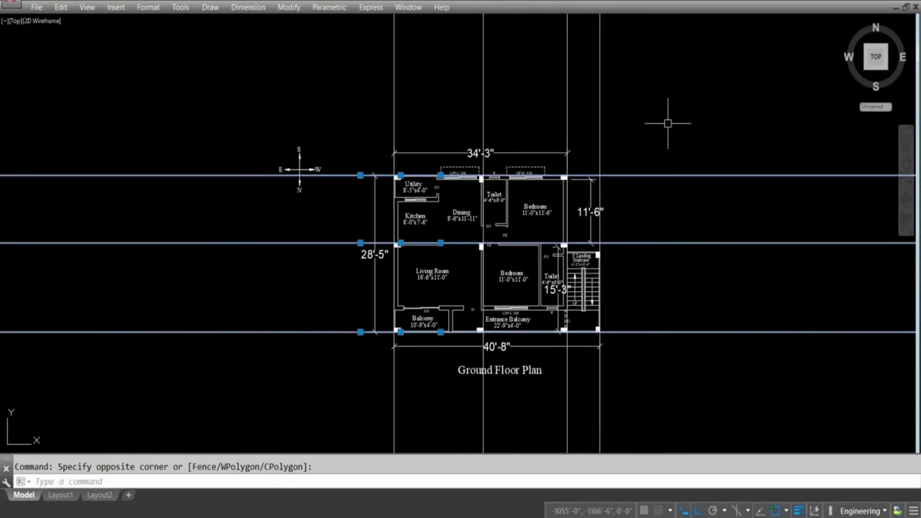
key(Delete)
click(637, 132)
click(284, 69)
key(Delete)
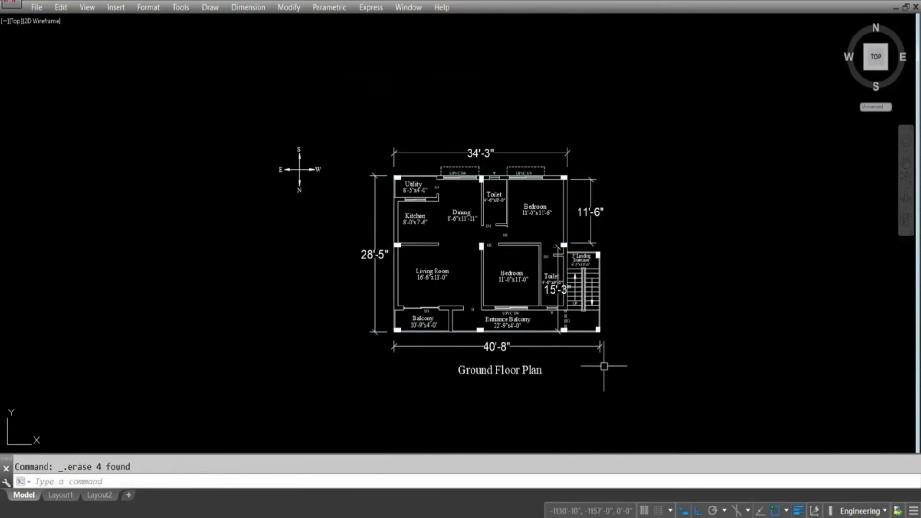
scroll(671, 277, up, 2)
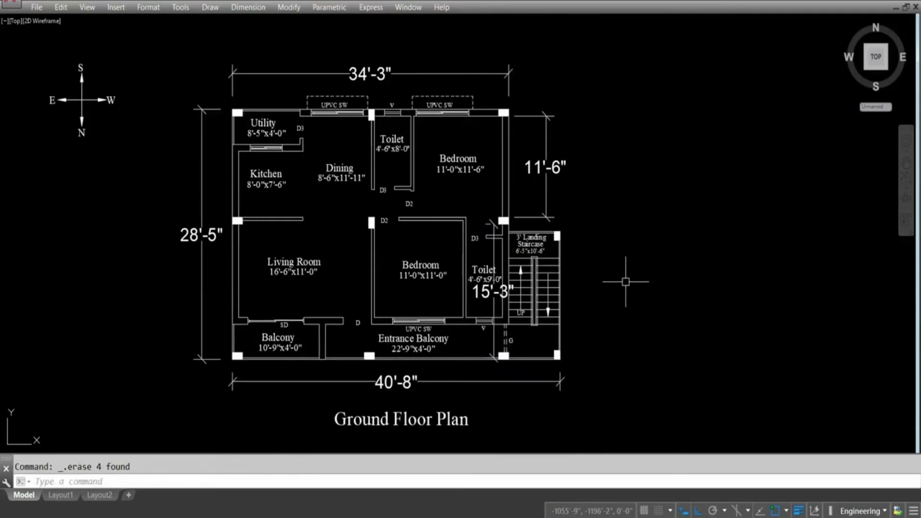
middle_drag(621, 298, 692, 305)
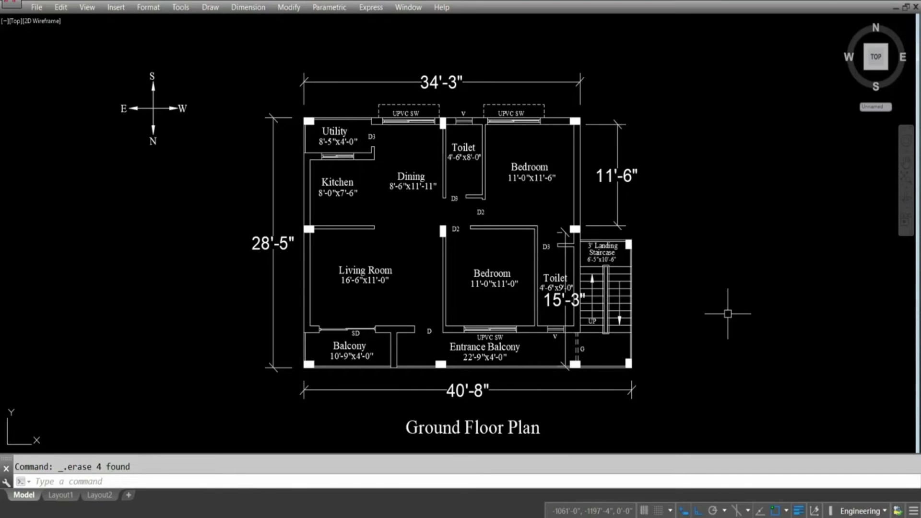
- Turn off every layer of the ground floor plan except COLUMN, so only the column layer is shown
key(ctrl+0)
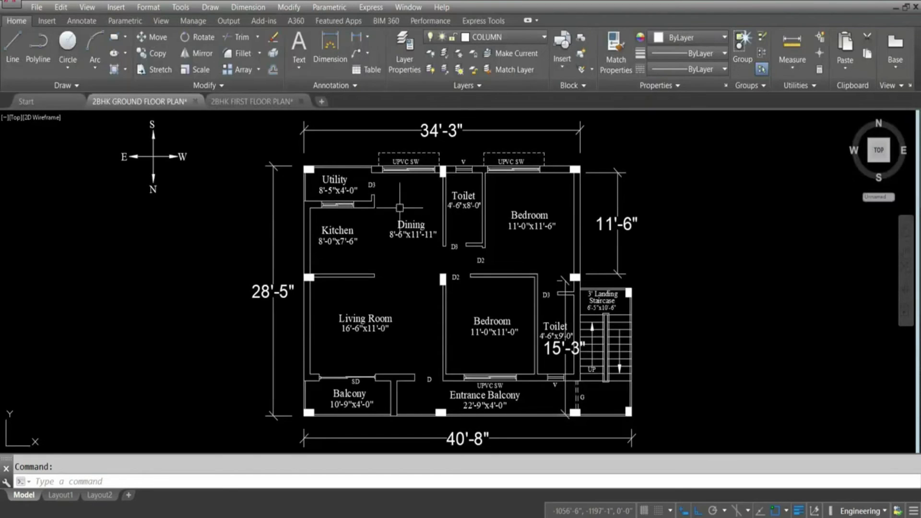
scroll(351, 242, down, 2)
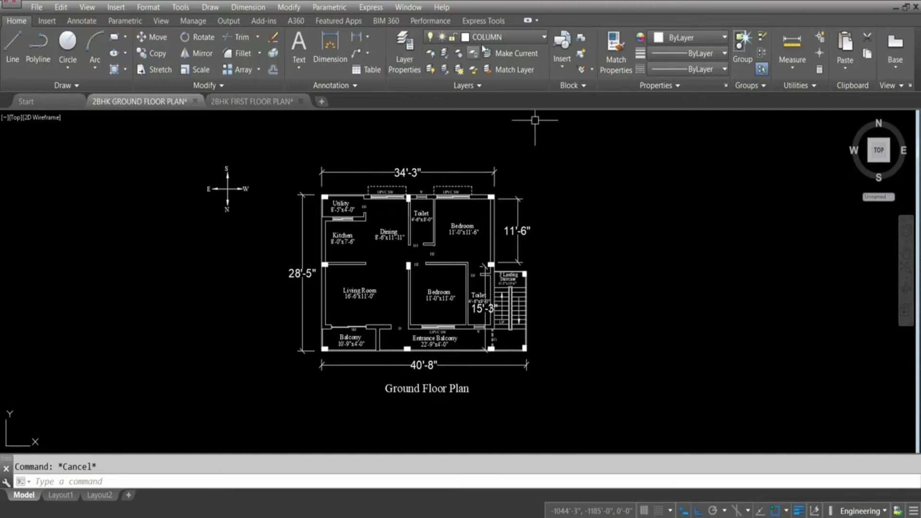
click(407, 43)
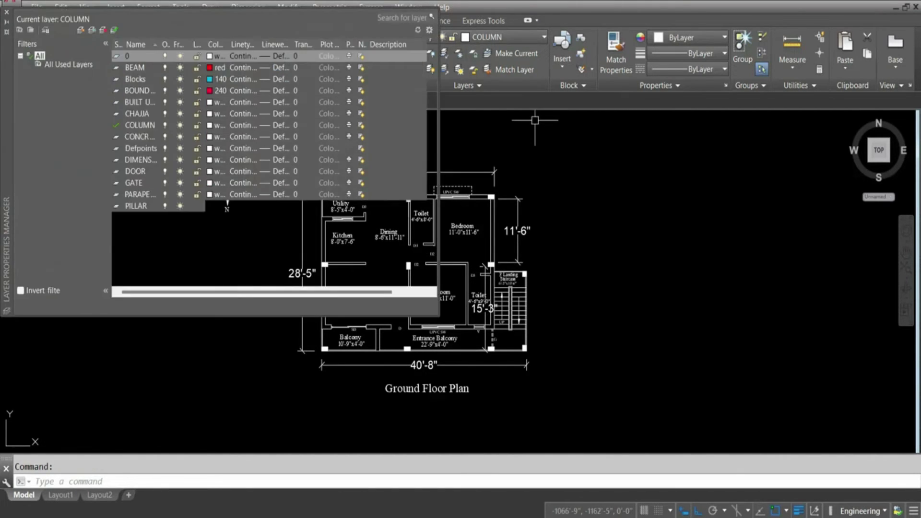
right_click(164, 188)
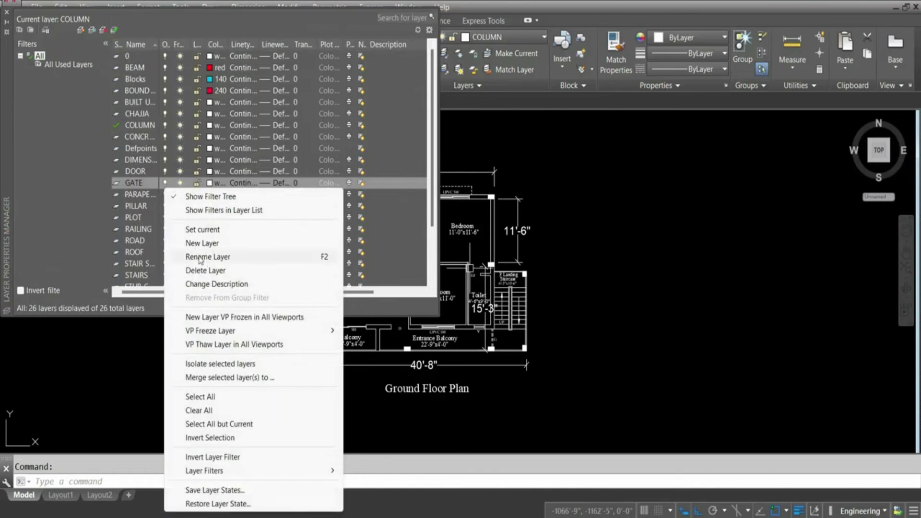
click(206, 398)
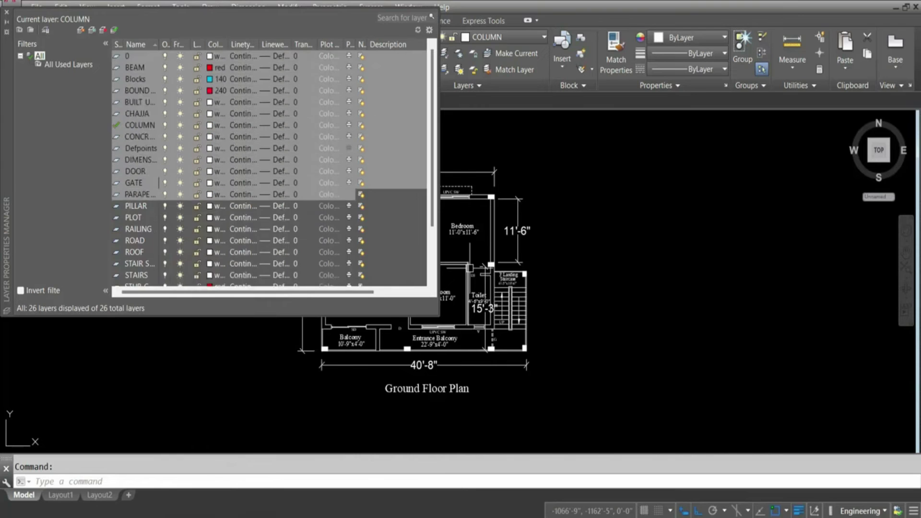
click(165, 116)
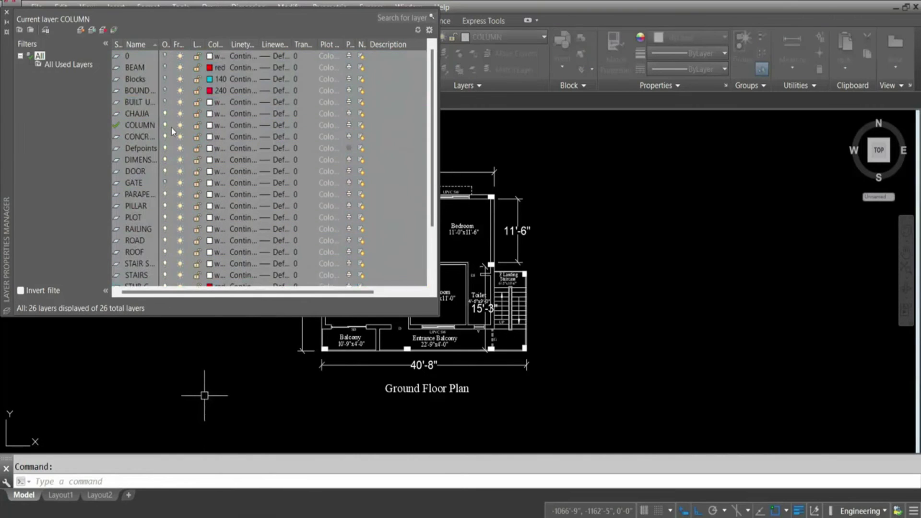
click(334, 244)
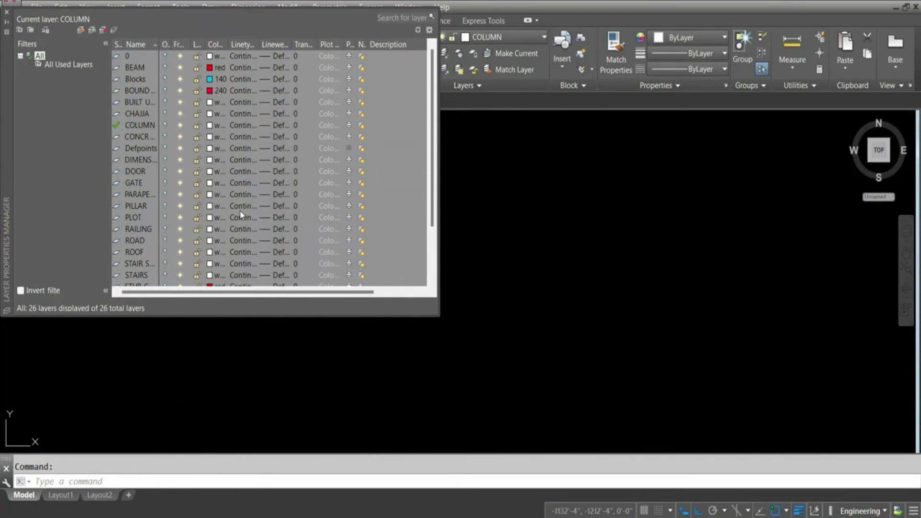
click(8, 14)
click(492, 38)
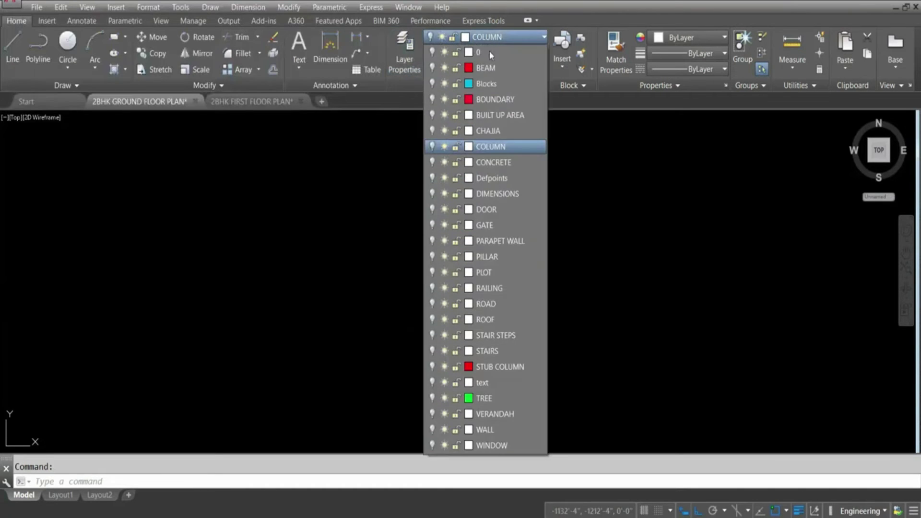
click(433, 147)
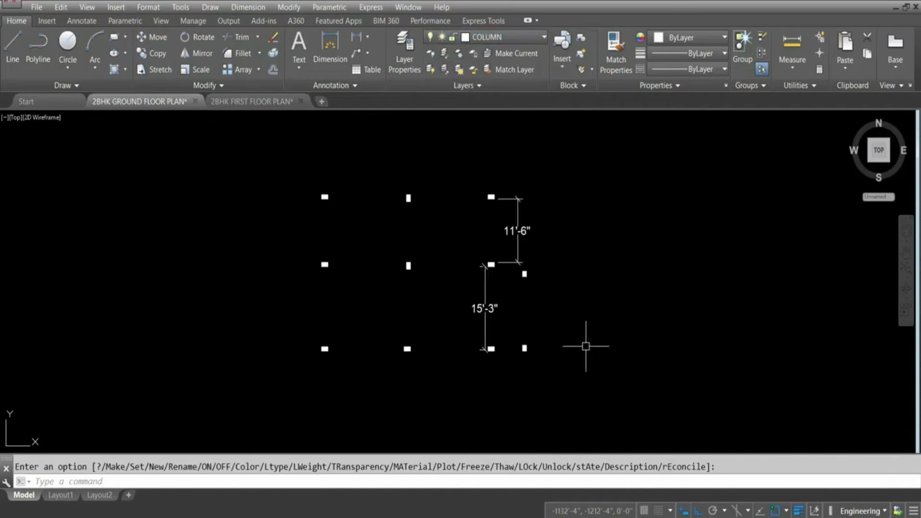
- Delete the two column-spacing dimensions, 11'-6" and 15'-3", left on the COLUMN layer
click(505, 309)
click(471, 298)
click(518, 236)
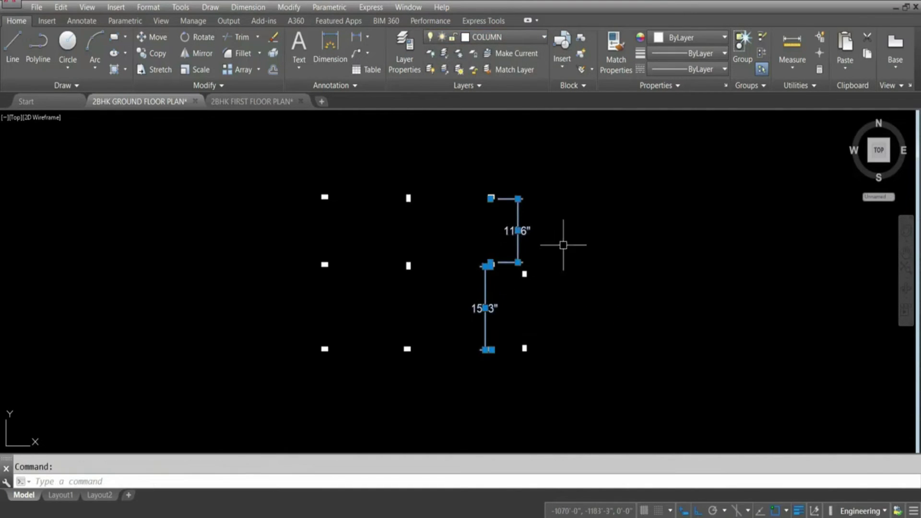
key(Delete)
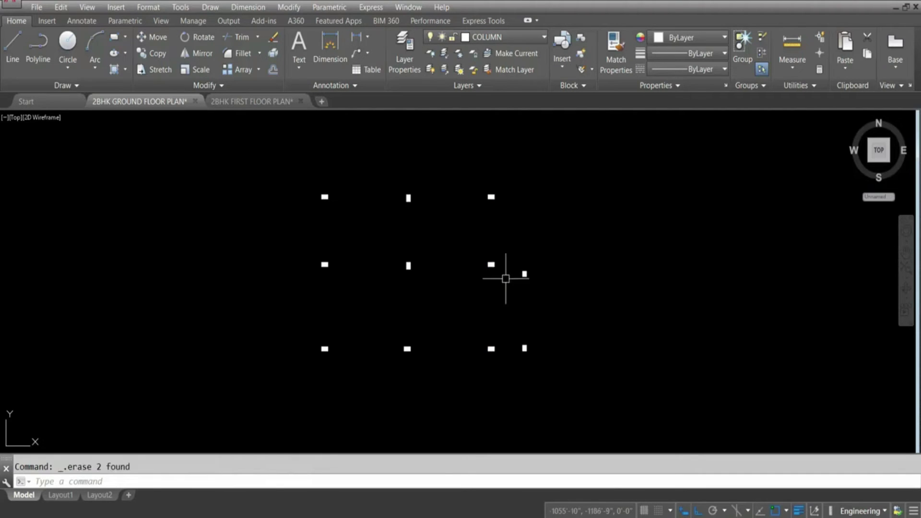
click(581, 385)
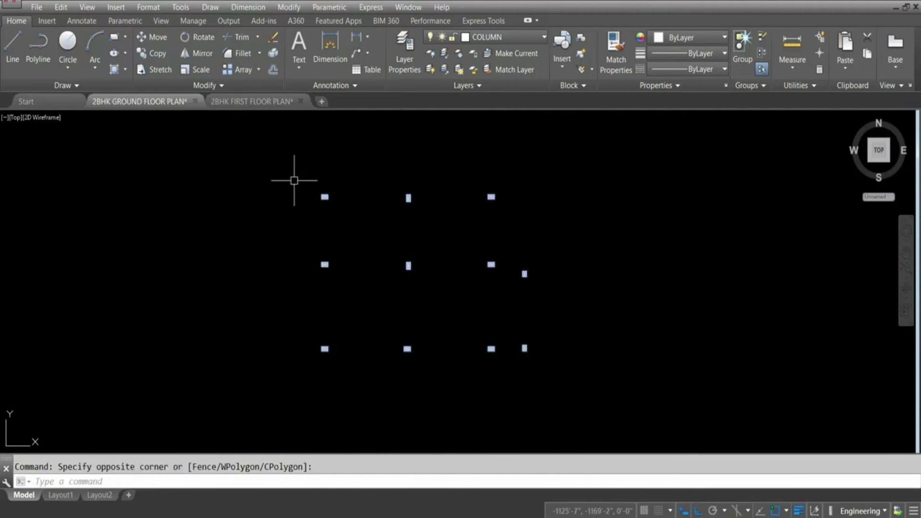
key(Return)
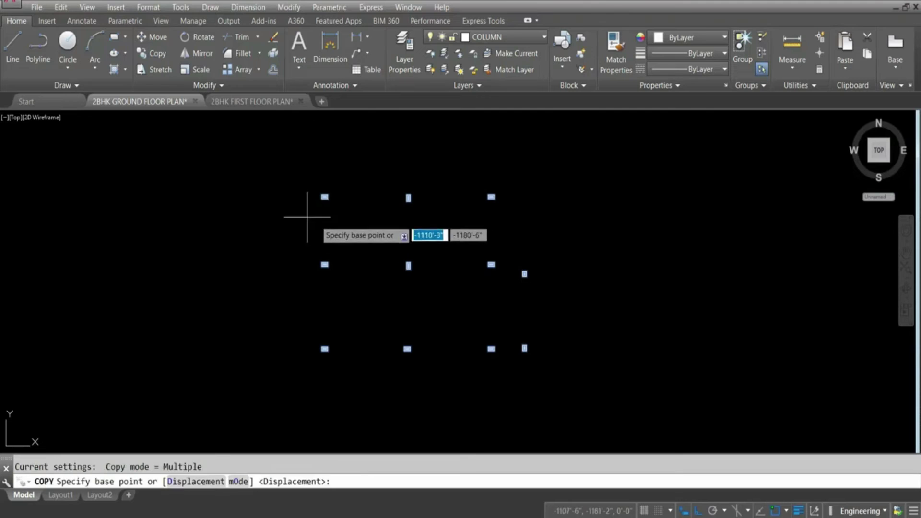
key(Escape)
- Copy all the columns with a base point at the outer corner of the utility-side corner column
click(604, 410)
click(241, 153)
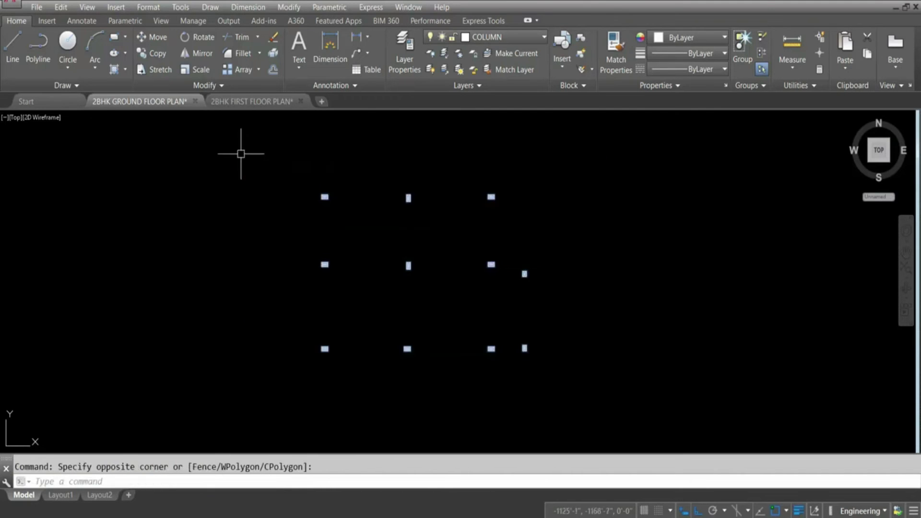
click(61, 7)
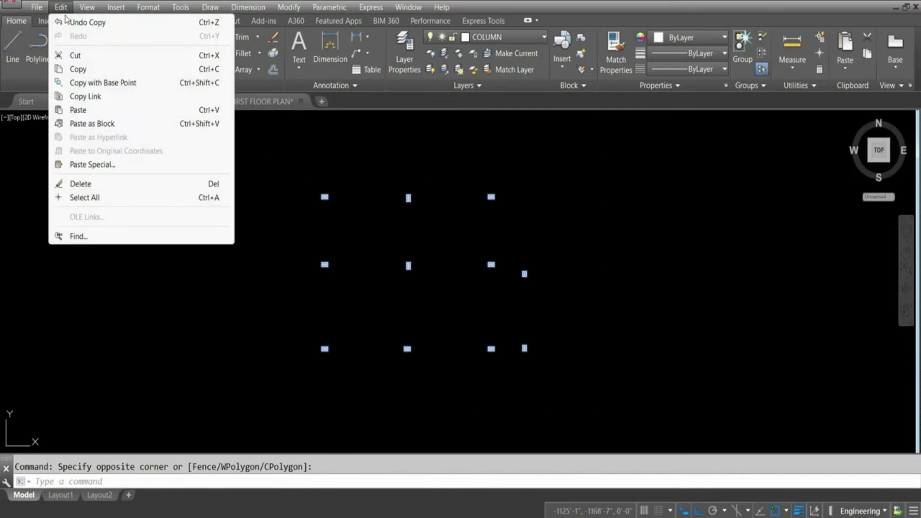
click(106, 82)
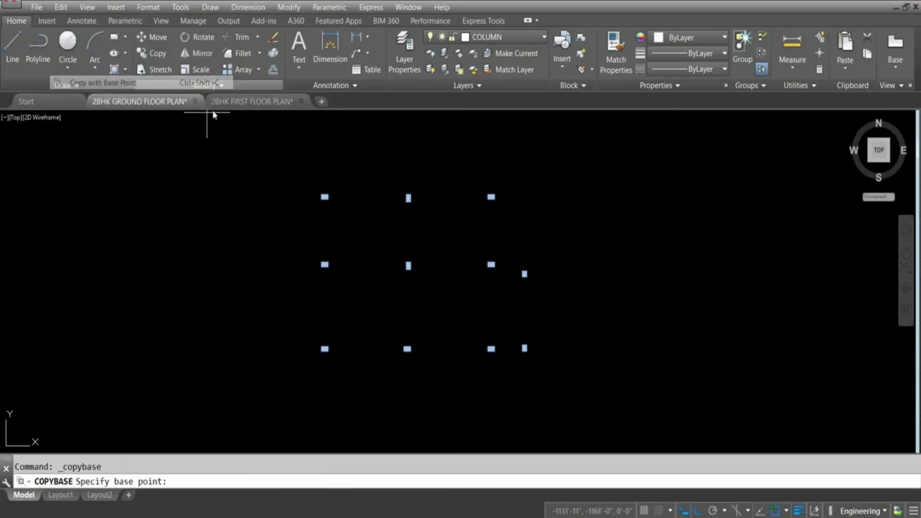
scroll(317, 190, up, 5)
click(301, 178)
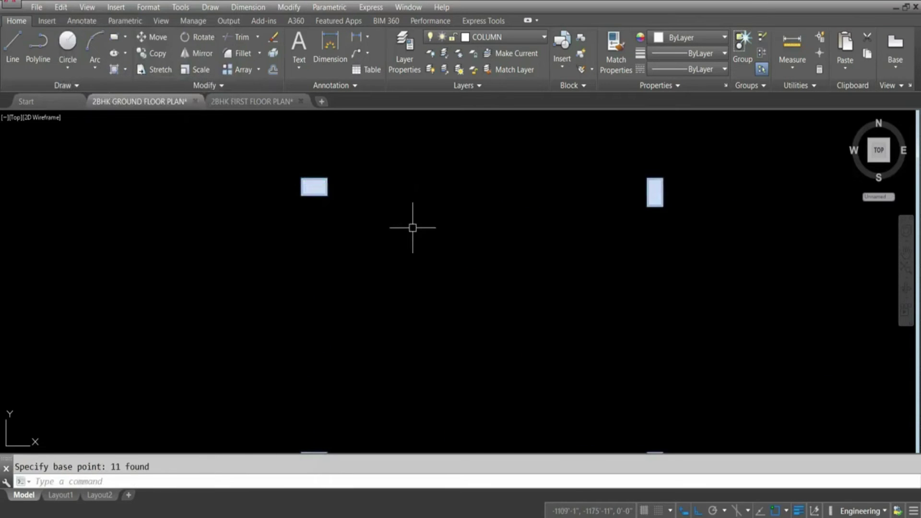
scroll(436, 294, down, 5)
key(Escape)
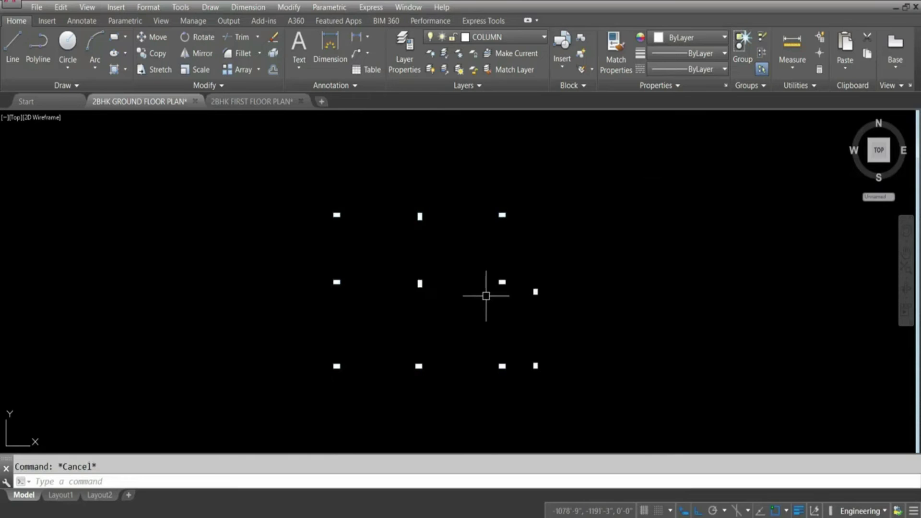
- Paste the copied columns into the 2BHK FIRST FLOOR PLAN drawing at the outer corner of the utility wall and regenerate the model
click(222, 100)
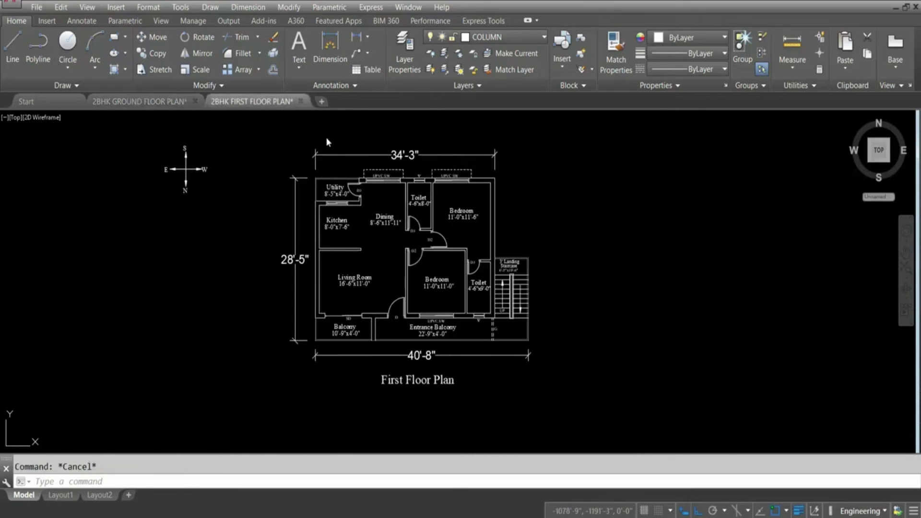
scroll(314, 176, up, 5)
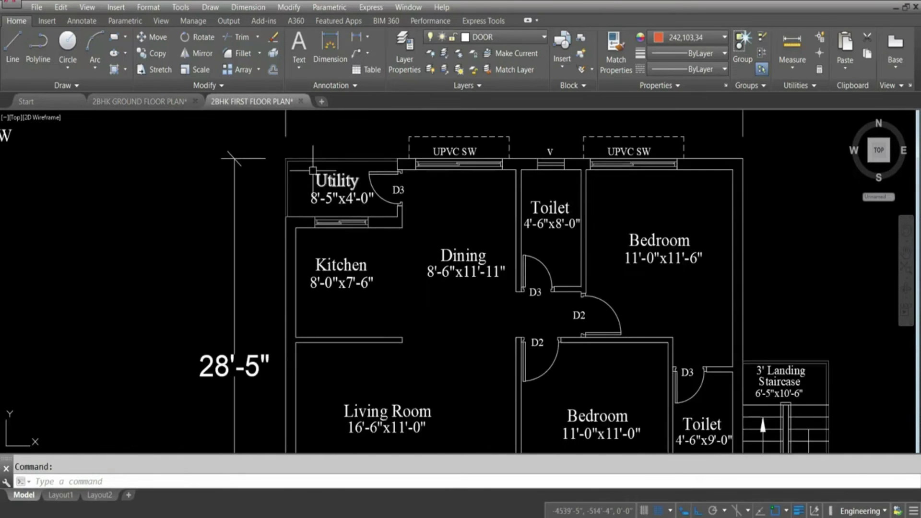
key(ctrl+v)
scroll(304, 166, up, 5)
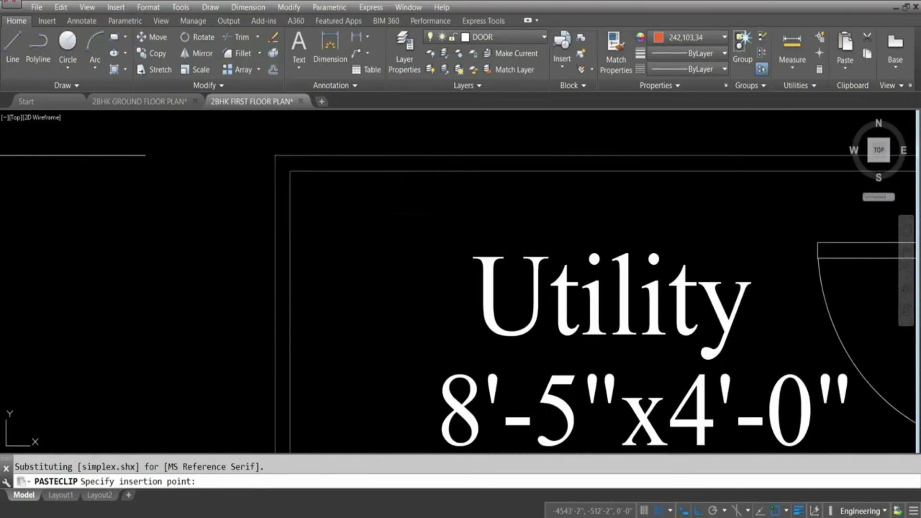
click(275, 159)
scroll(283, 163, down, 8)
scroll(546, 305, up, 2)
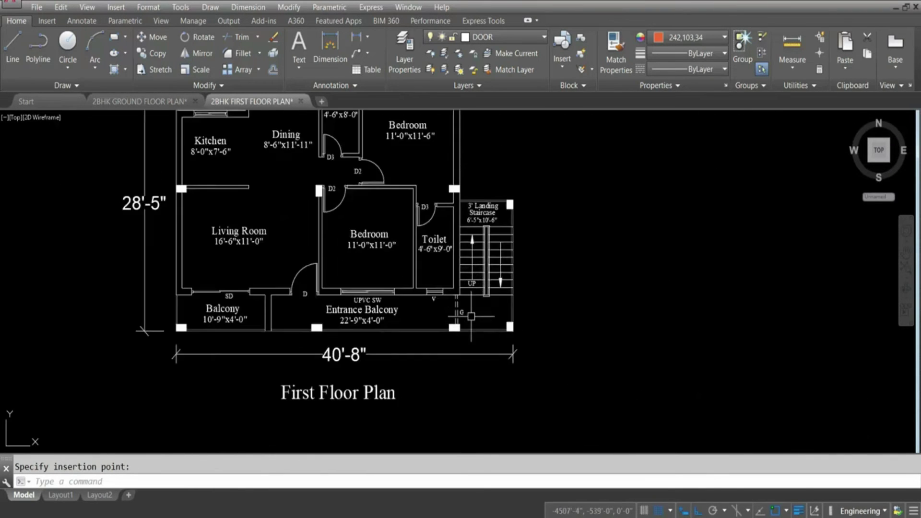
key(Return)
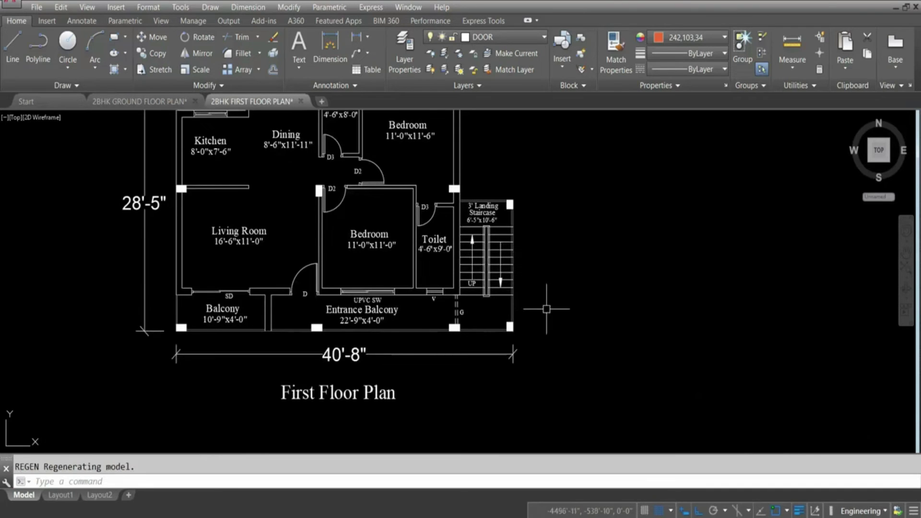
scroll(566, 302, down, 2)
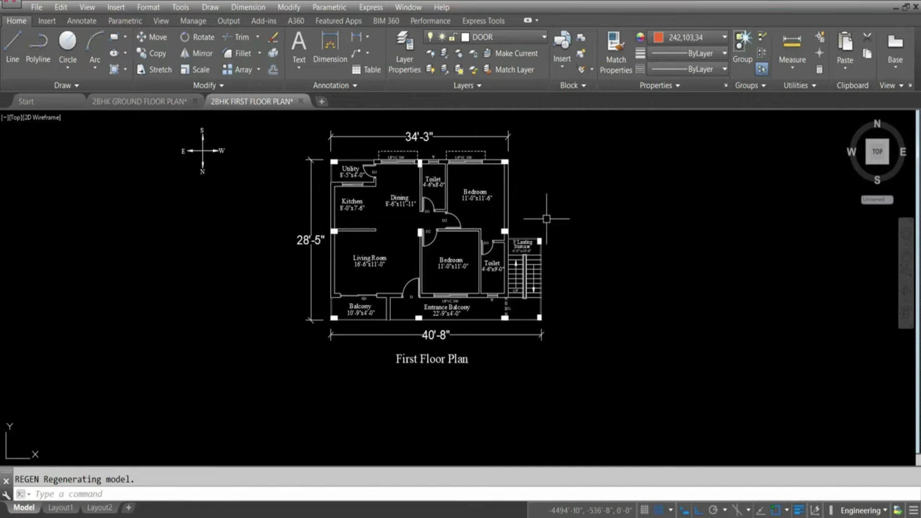
- Return to the 2BHK GROUND FLOOR PLAN drawing and turn all its layers back on
click(128, 102)
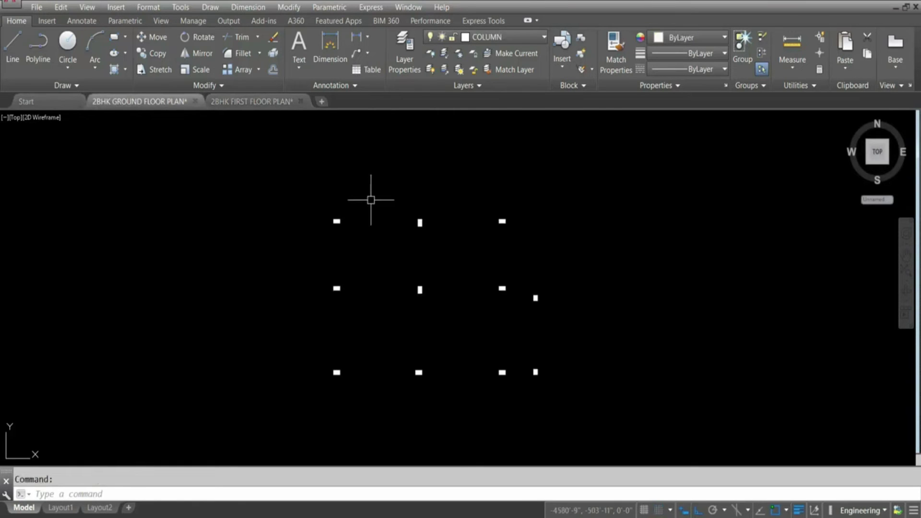
click(479, 35)
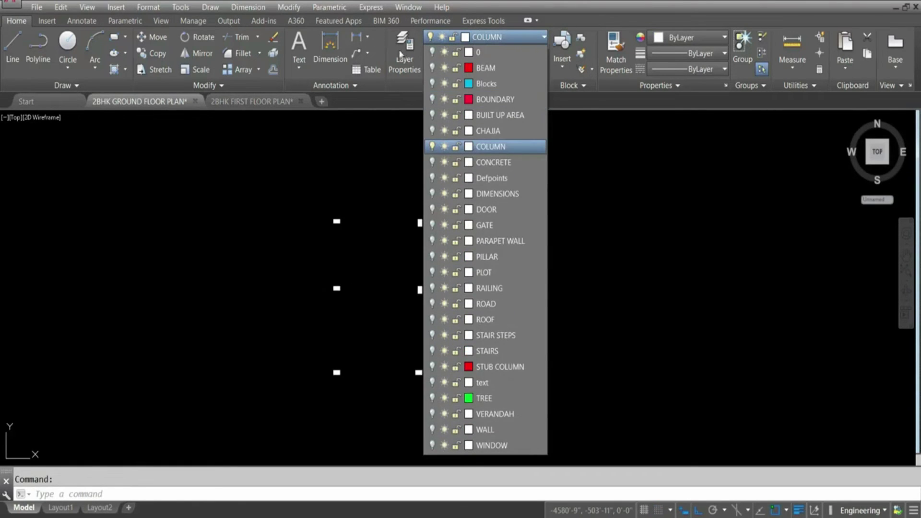
click(414, 42)
click(412, 48)
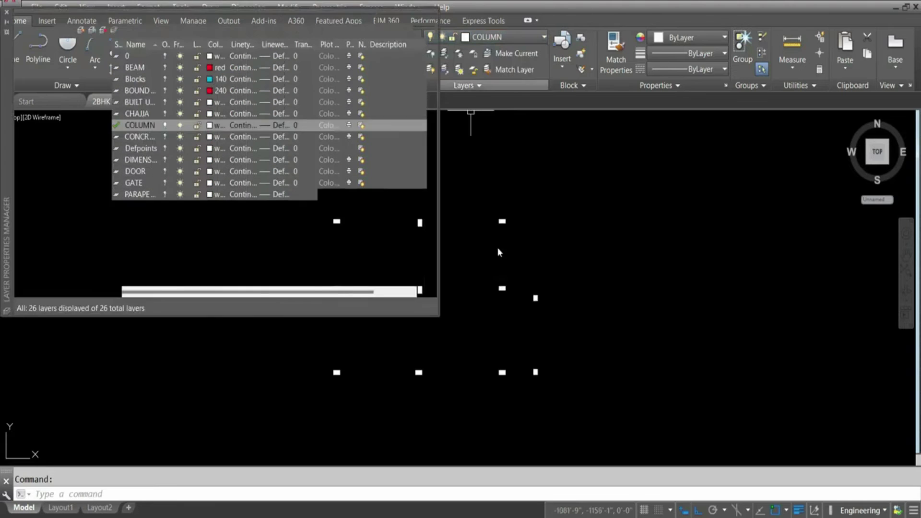
right_click(175, 171)
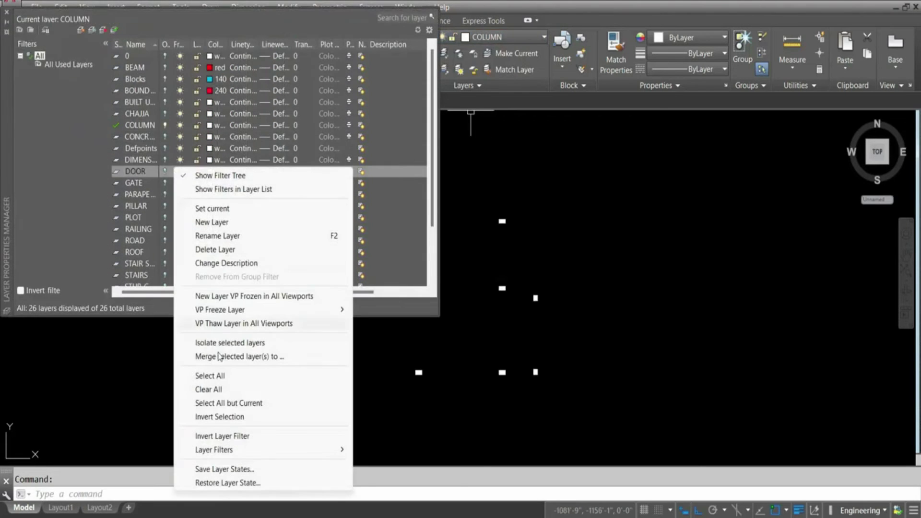
click(214, 376)
click(165, 102)
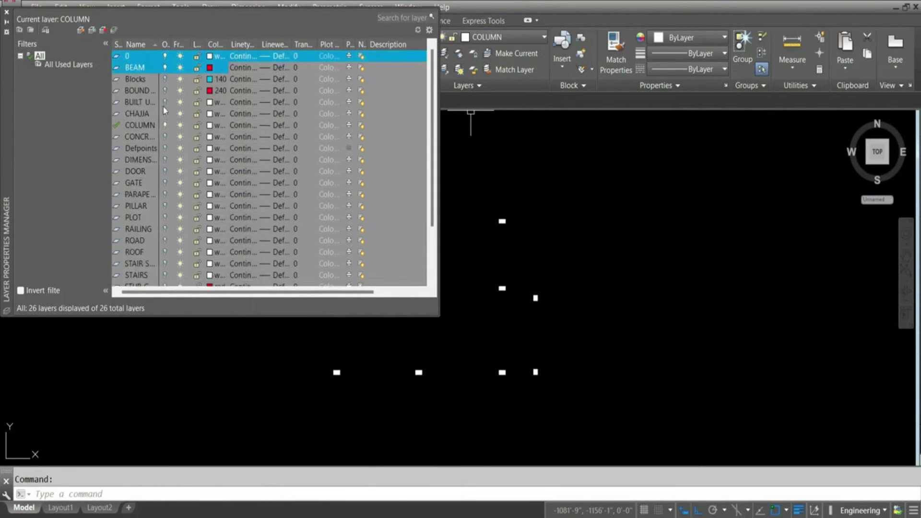
click(5, 13)
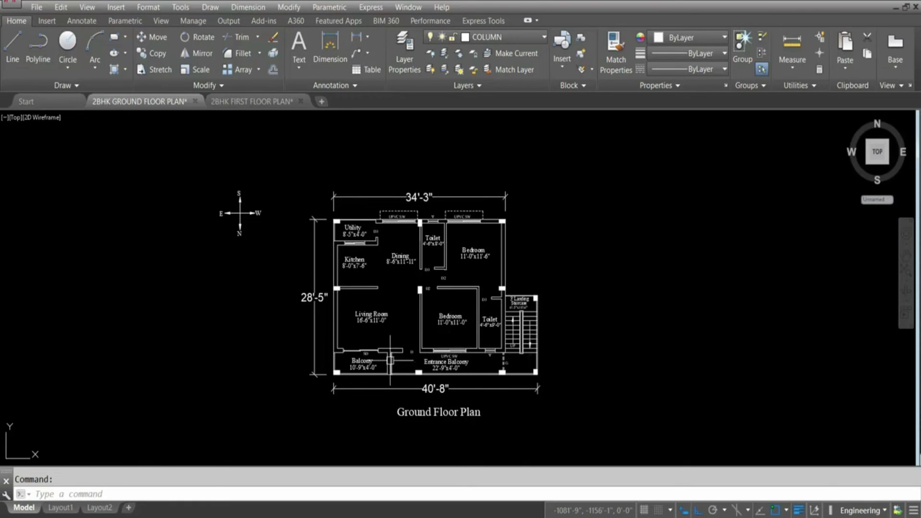
- Join the upper line of the kitchen–living room wall with the upper line of the middle bedroom's wall
scroll(376, 317, up, 2)
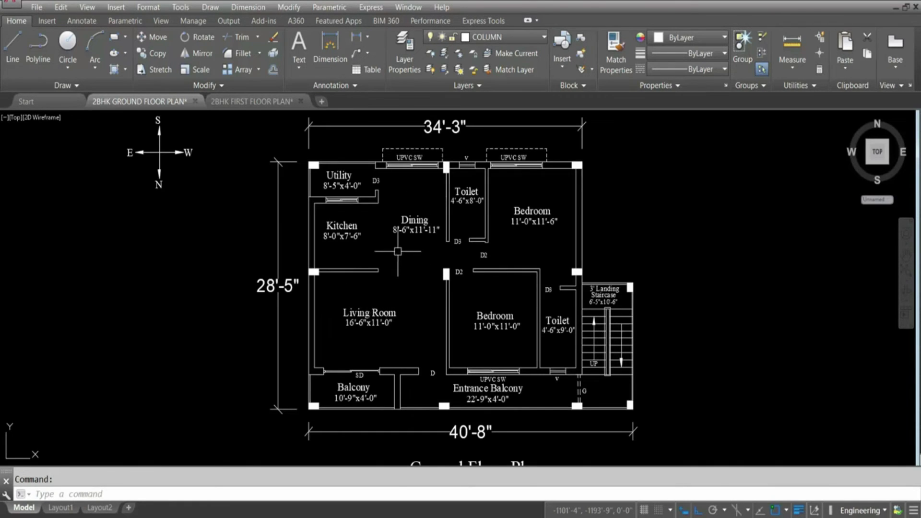
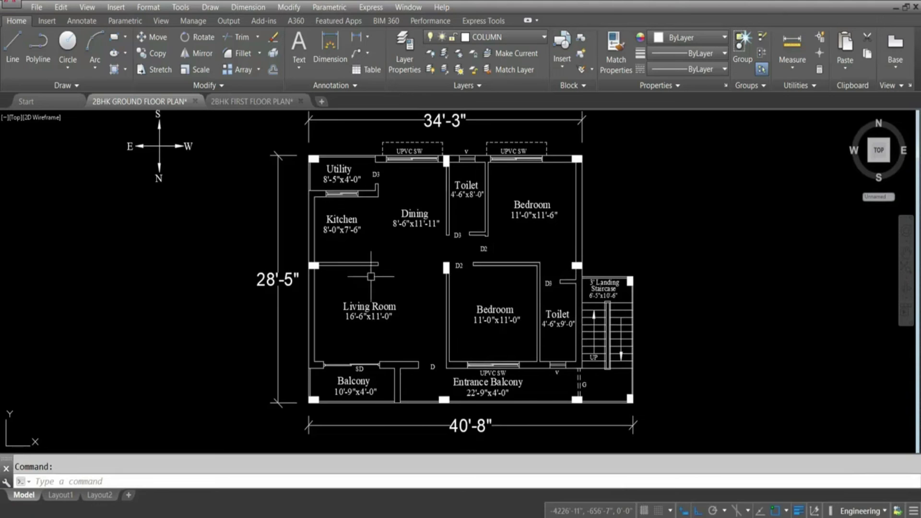
scroll(366, 271, up, 2)
scroll(368, 270, down, 2)
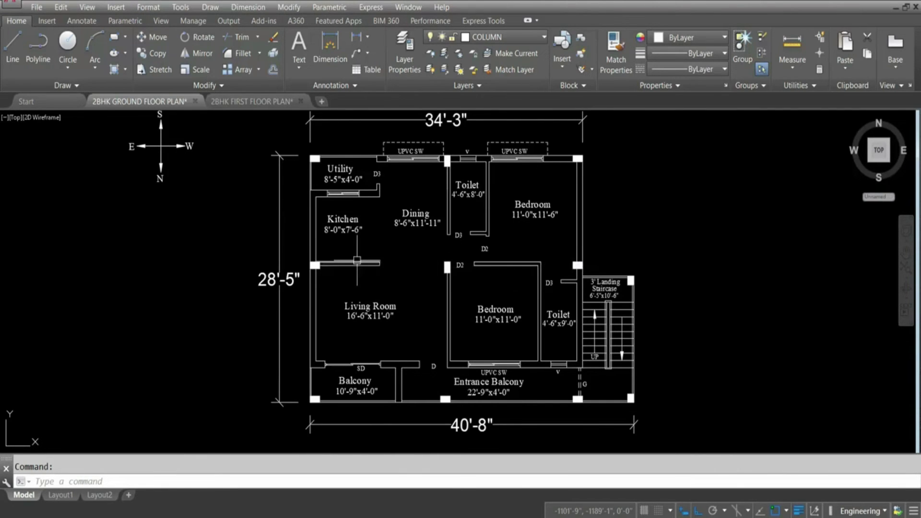
scroll(386, 267, up, 2)
text(j)
key(Return)
click(595, 261)
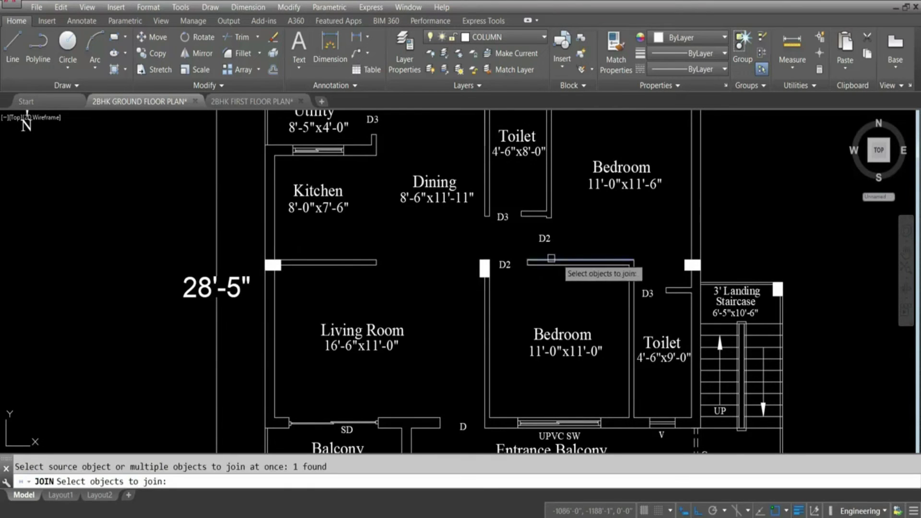
click(356, 261)
key(Return)
- Join the lower line of the kitchen–living room wall with the lower line of the middle bedroom's wall
key(Return)
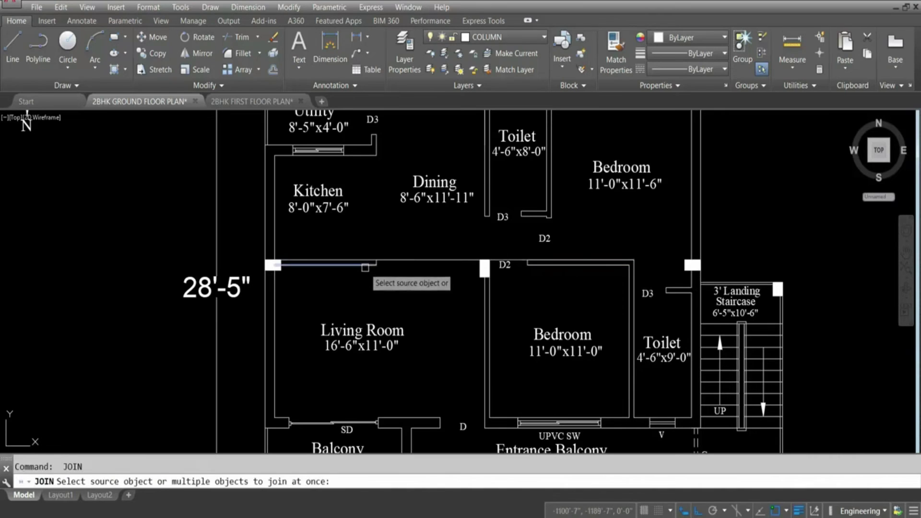
click(365, 267)
click(529, 266)
key(Return)
- Erase the leftover end caps of the kitchen–living room wall and the middle bedroom's wall between the joined lines
click(527, 263)
click(561, 285)
key(Delete)
click(359, 243)
click(434, 283)
key(Delete)
- Erase the leftover short wall lines at the column between the living room and the middle bedroom
scroll(495, 273, up, 4)
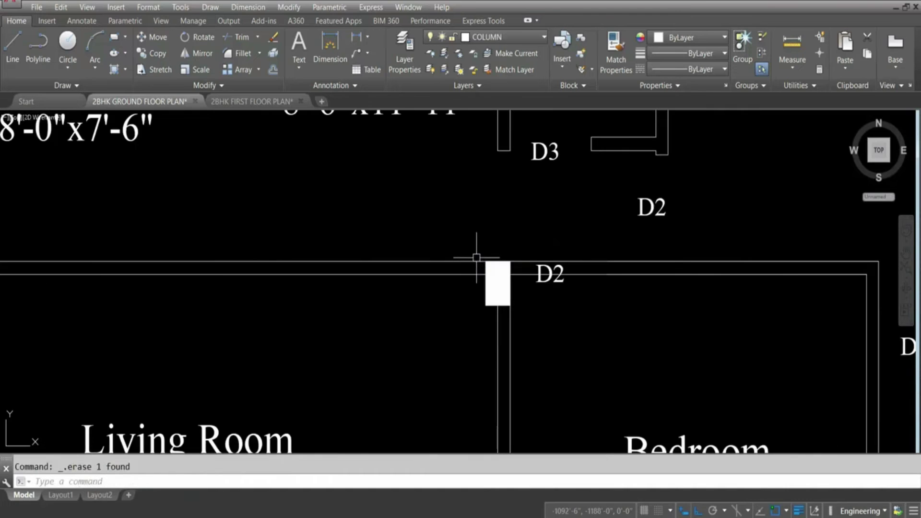
click(450, 243)
click(532, 293)
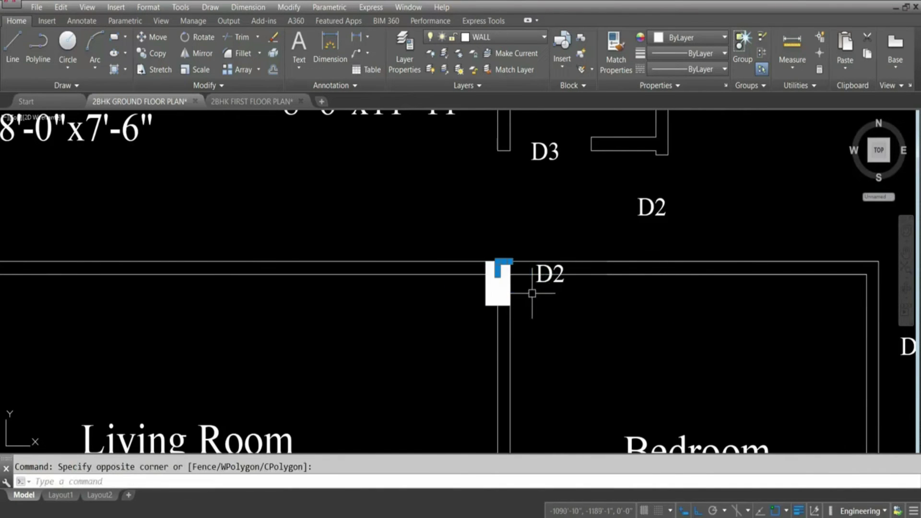
key(Delete)
click(442, 244)
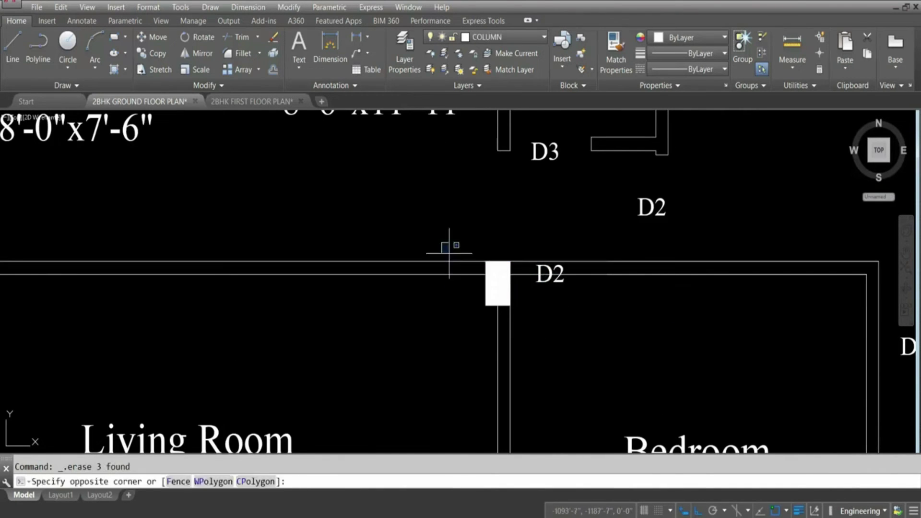
click(527, 301)
click(469, 243)
click(530, 295)
- Erase the D2 door label that sits on the joined wall beside the central column
scroll(566, 289, down, 4)
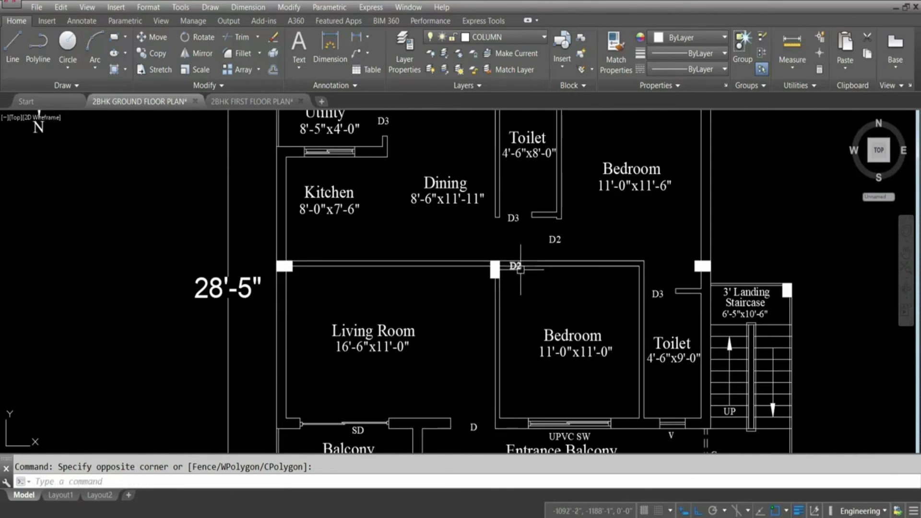
scroll(523, 274, up, 4)
click(520, 271)
key(Delete)
scroll(520, 271, down, 4)
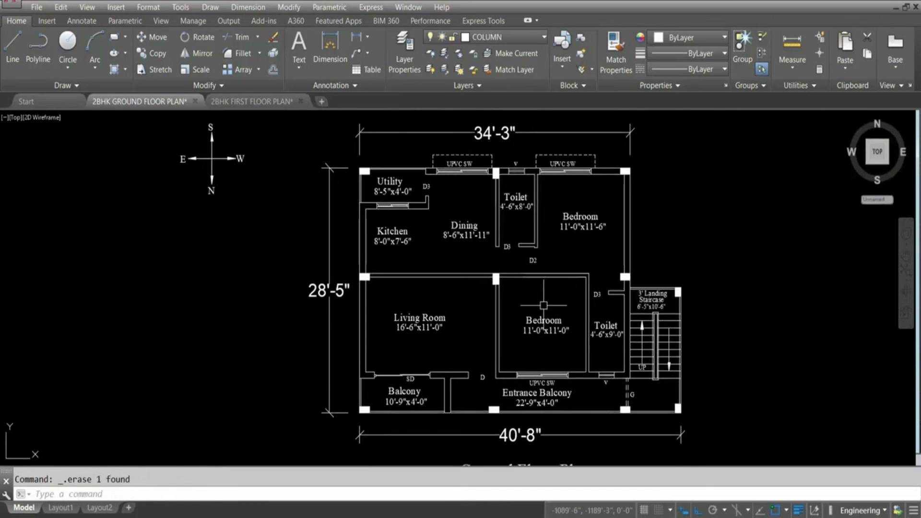
scroll(637, 283, up, 4)
click(623, 285)
key(Escape)
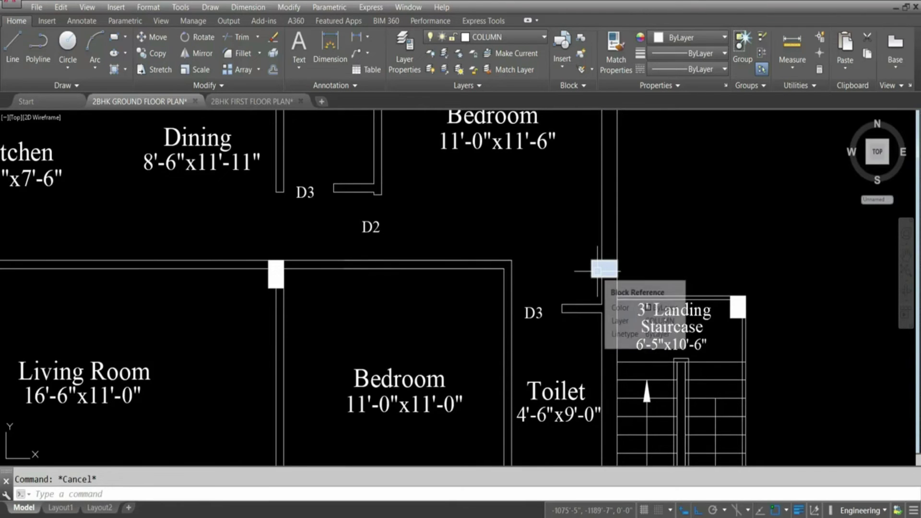
scroll(560, 311, down, 4)
scroll(531, 290, up, 4)
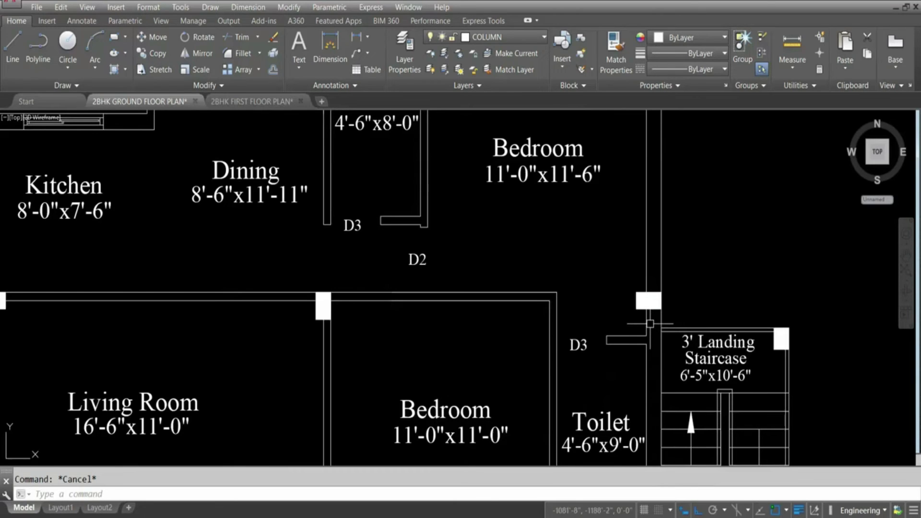
text(tr)
key(Return)
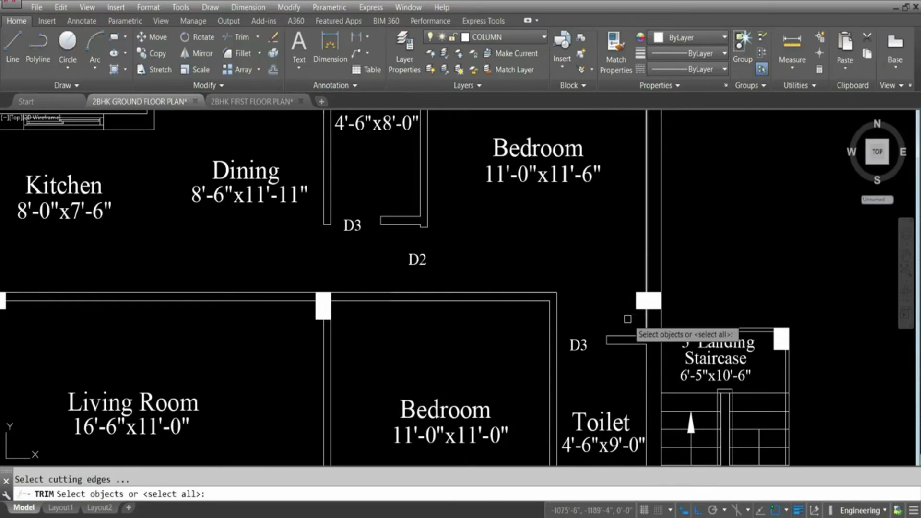
scroll(646, 318, up, 4)
click(637, 298)
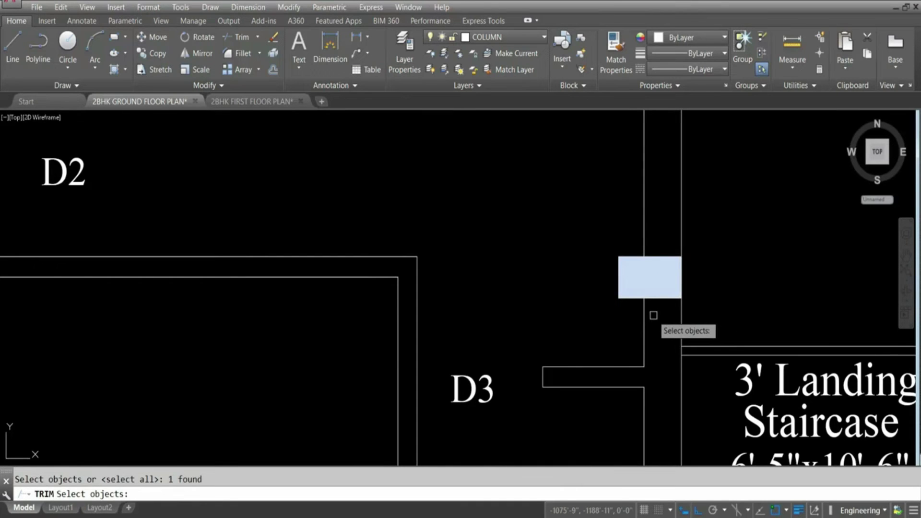
key(Return)
scroll(654, 267, down, 2)
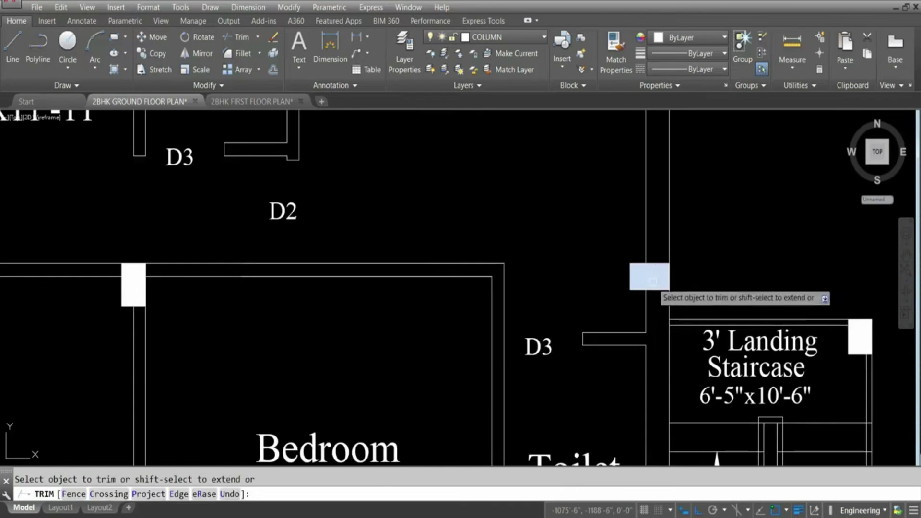
key(Escape)
click(646, 301)
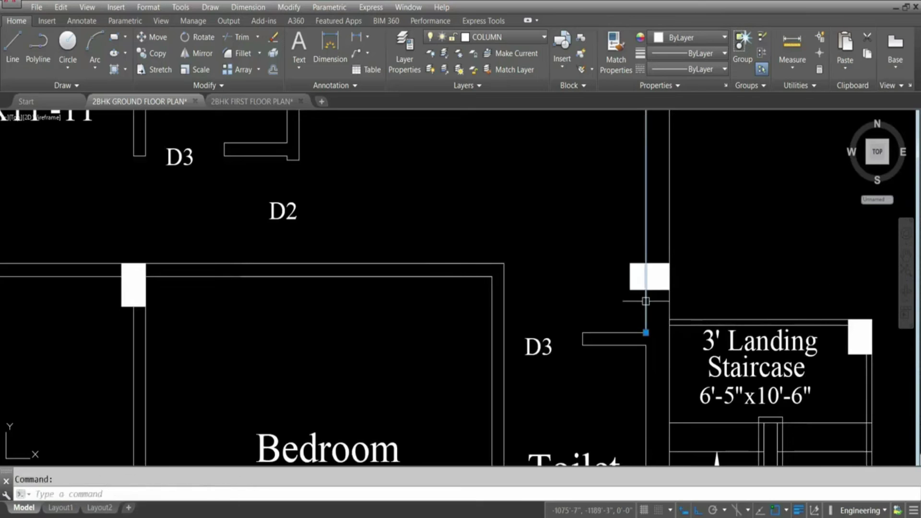
key(Escape)
- Try to trim the inner wall line at the column above the staircase-side toilet, using that column as the cutting edge
text(tr)
key(Return)
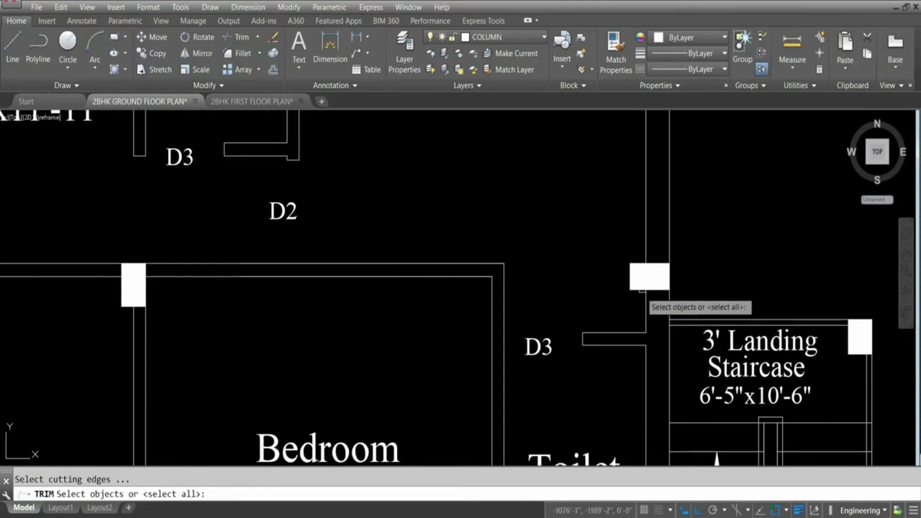
click(667, 283)
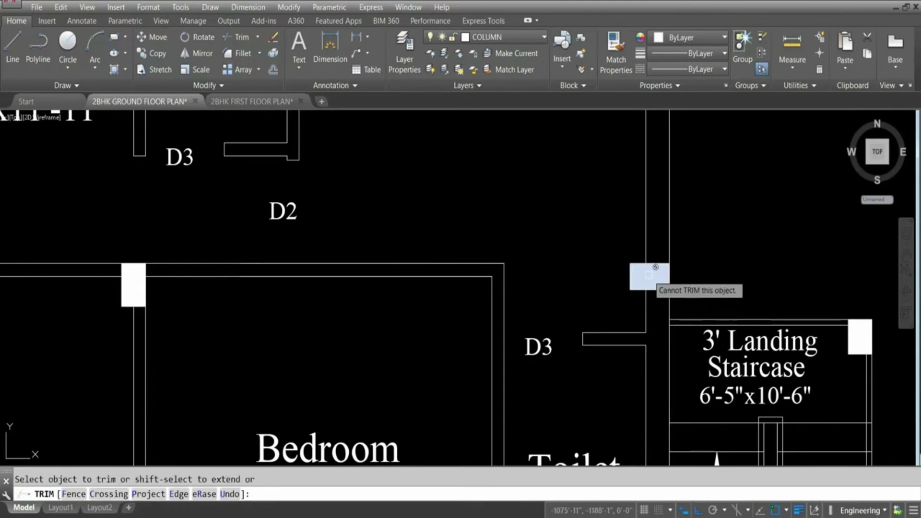
click(628, 248)
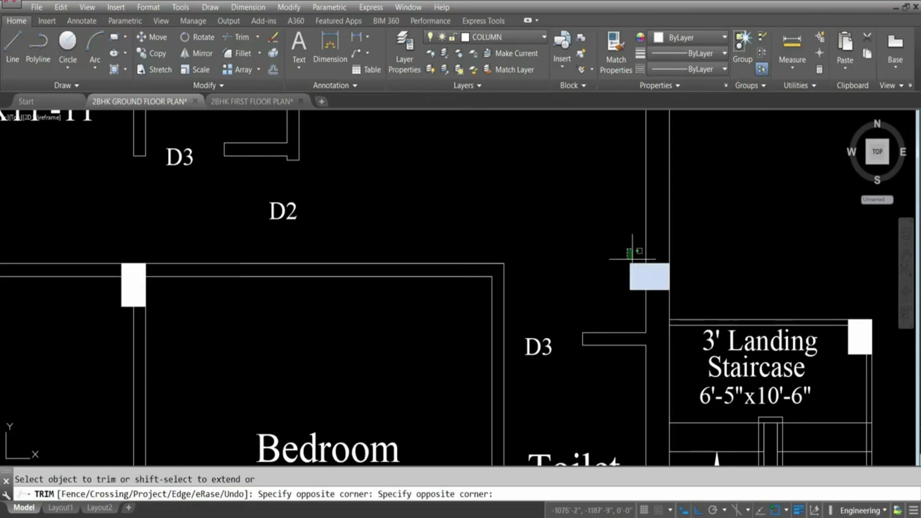
click(662, 309)
key(Escape)
click(647, 312)
key(Escape)
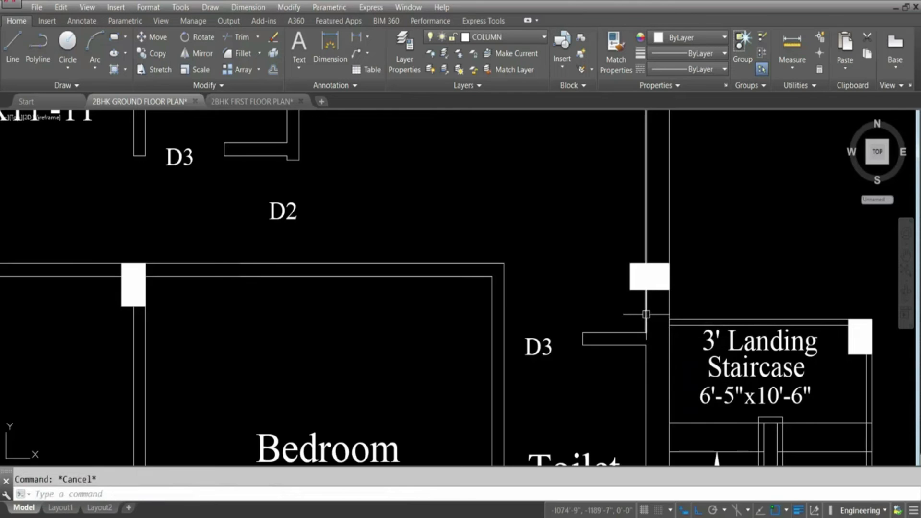
- Bring the inner wall line that passes through the column near the staircase landing to the front
right_click(648, 316)
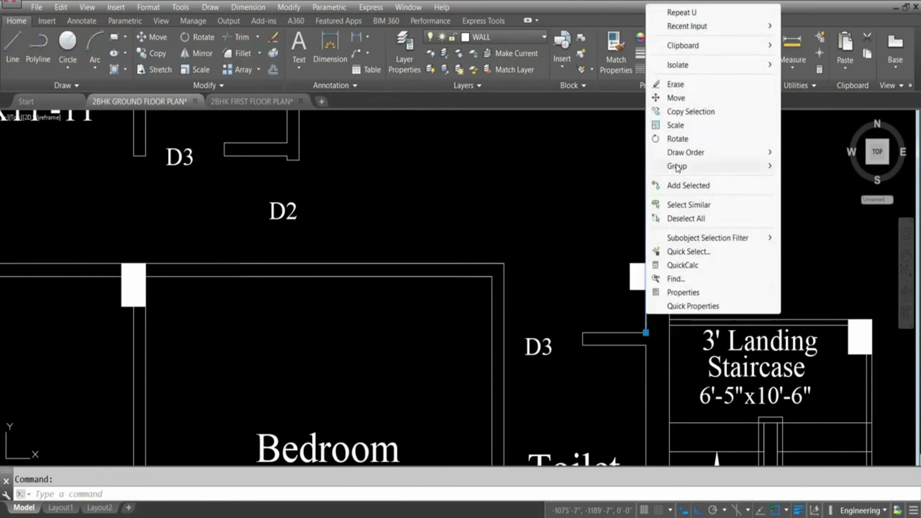
mouse_move(679, 158)
click(806, 148)
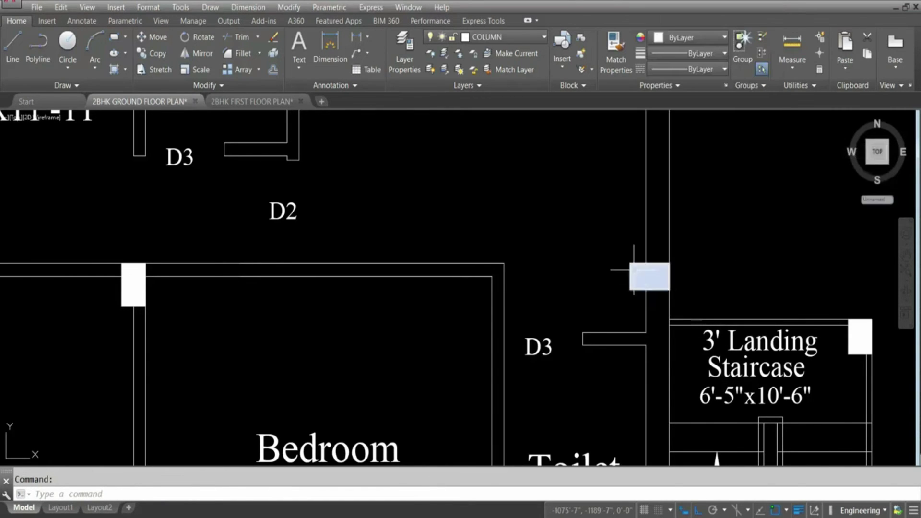
- Trim away the part of the inner wall line inside the column near the staircase landing, using all objects as cutting edges
text(tr)
key(Return)
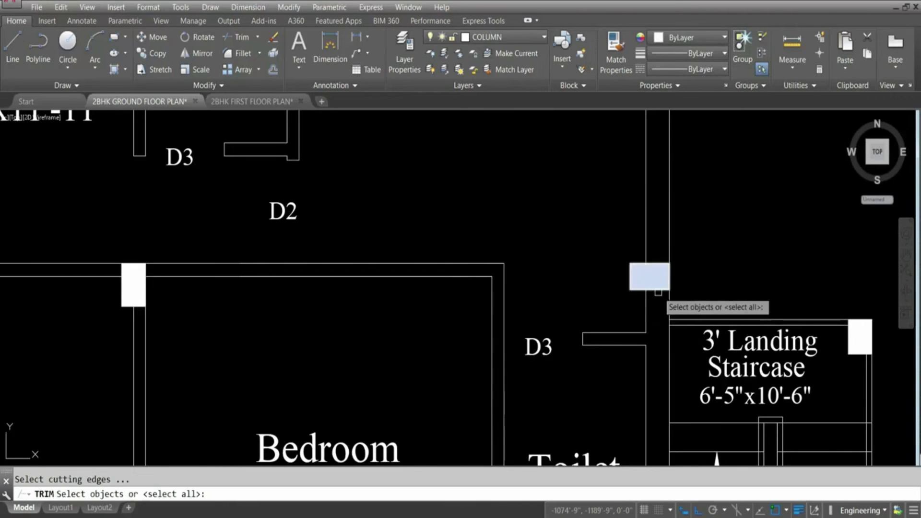
key(Return)
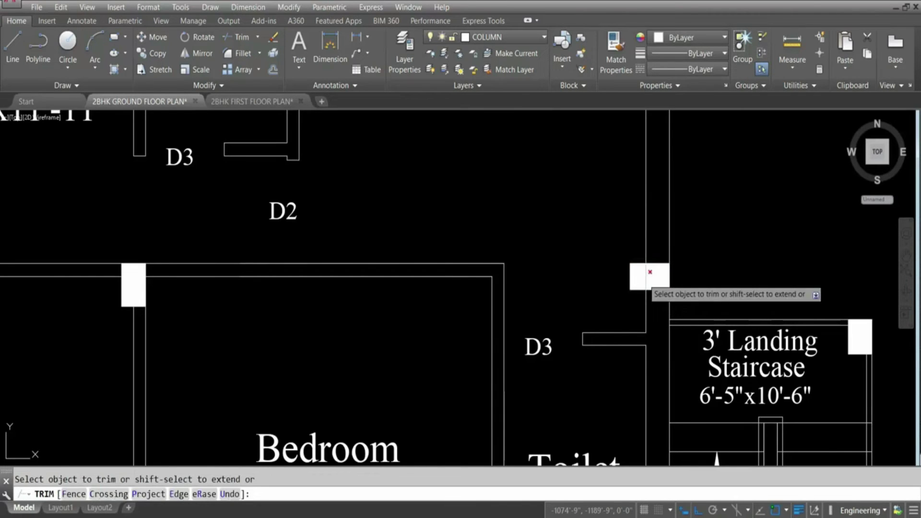
key(Escape)
click(646, 311)
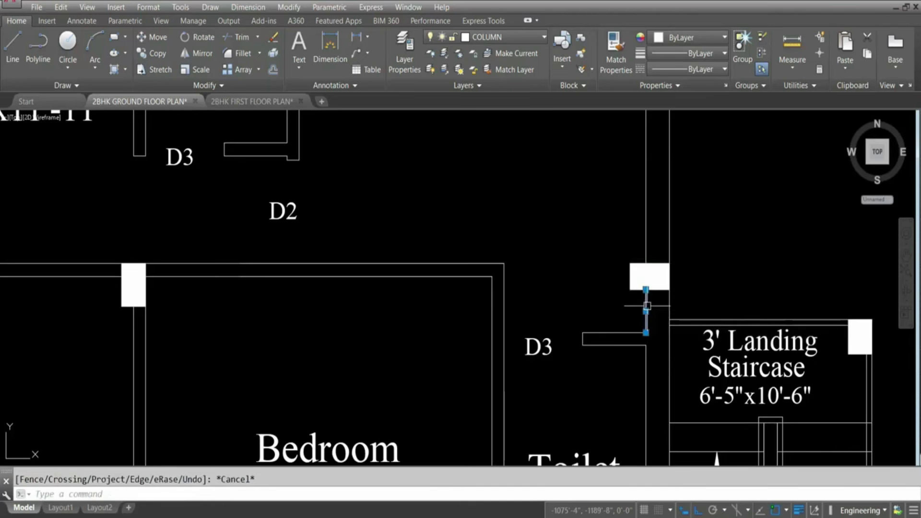
key(Escape)
- Try to extend the middle bedroom's two upper wall lines to the column near the staircase landing
scroll(587, 269, down, 5)
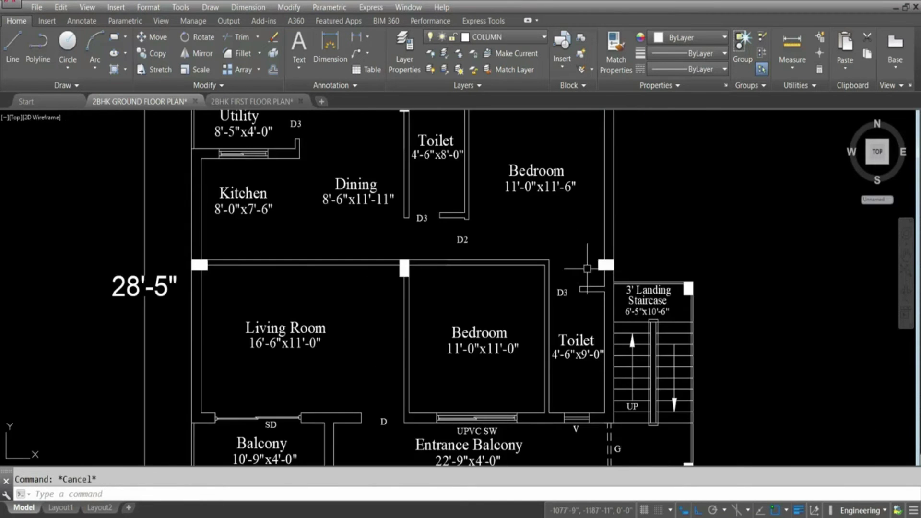
scroll(588, 263, up, 2)
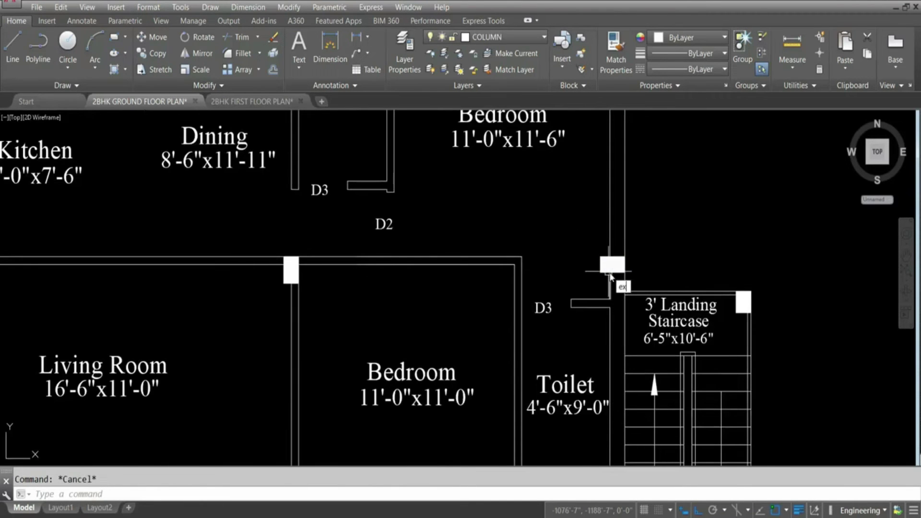
key(Return)
scroll(606, 269, up, 4)
click(593, 262)
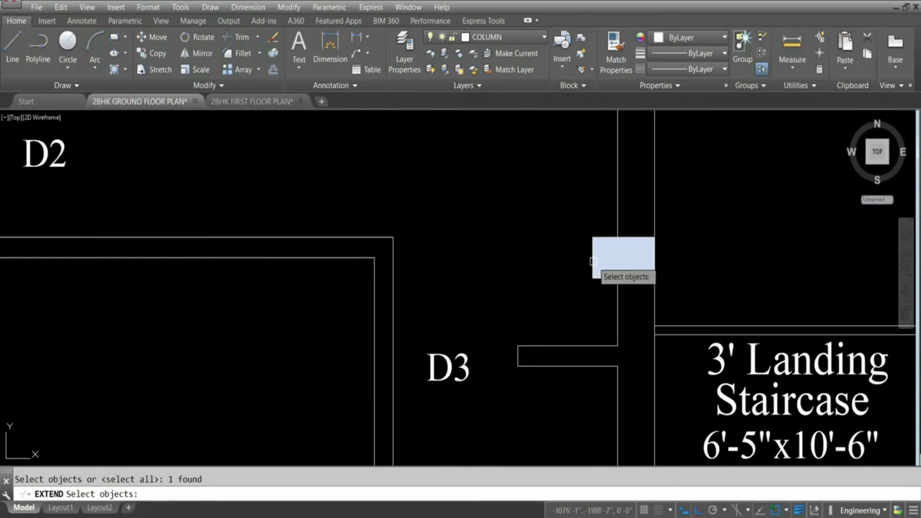
scroll(618, 293, down, 4)
key(Return)
click(499, 251)
click(481, 293)
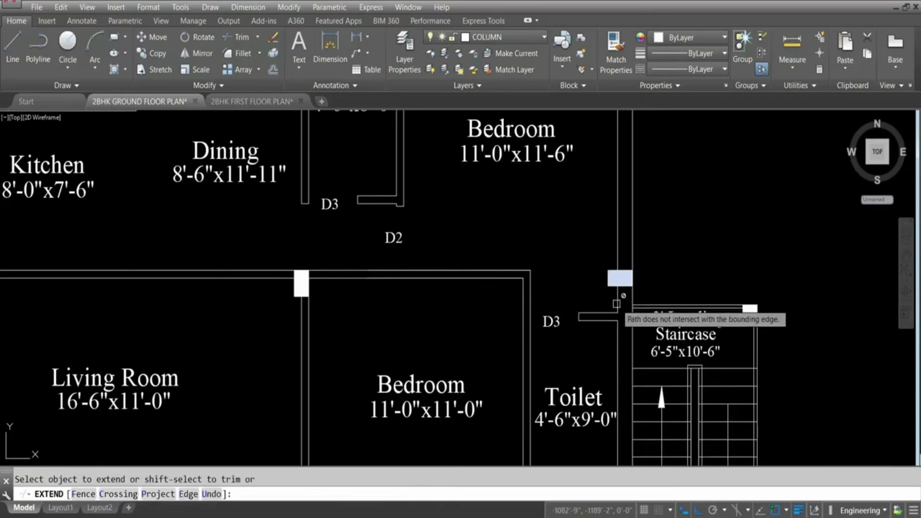
scroll(616, 303, up, 4)
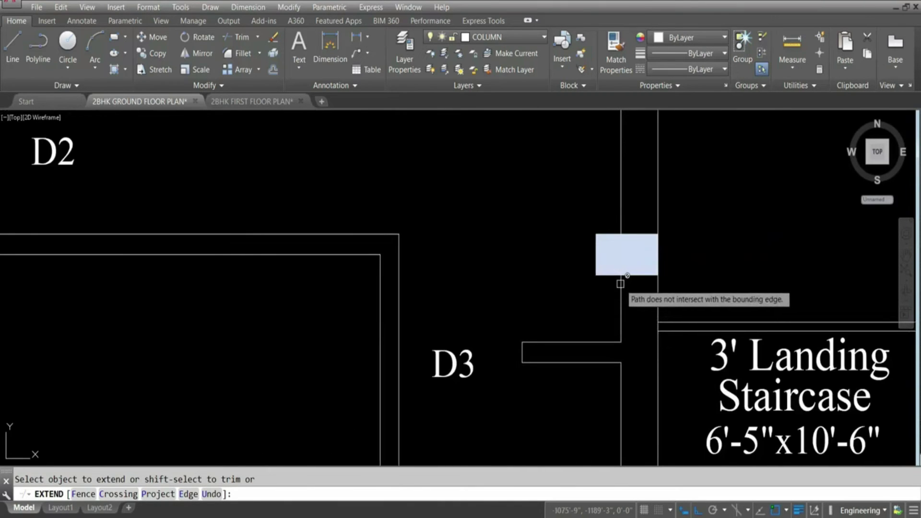
key(Return)
key(Return)
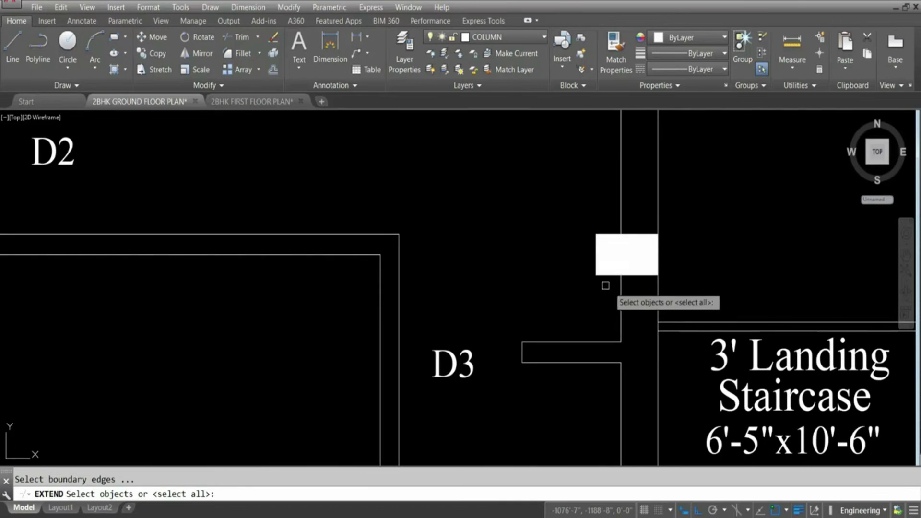
key(Escape)
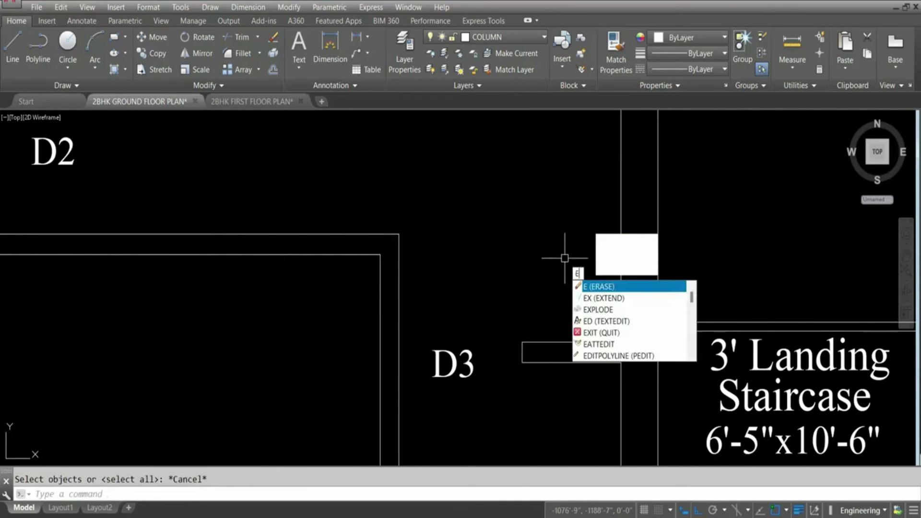
key(Escape)
- Draw a vertical construction line along the inner face of the column near the staircase landing
text(xl)
key(Return)
text(v)
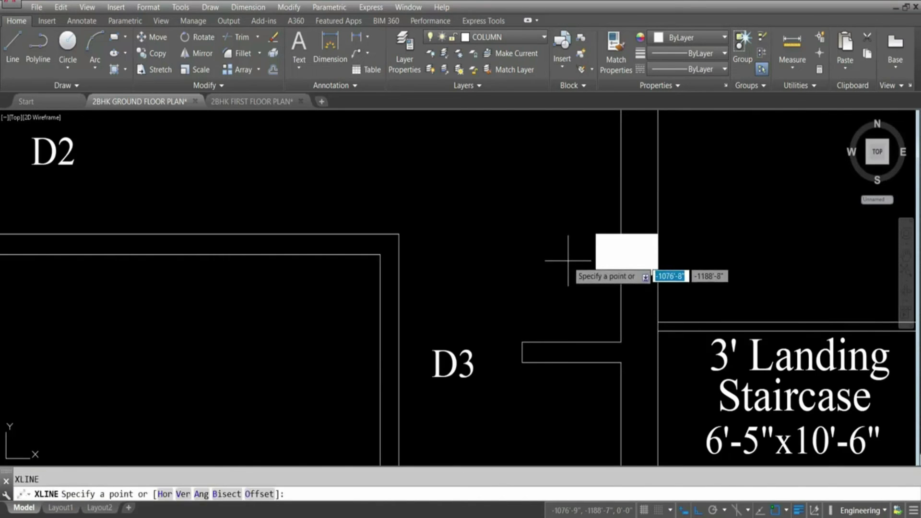
key(Return)
click(597, 271)
key(Escape)
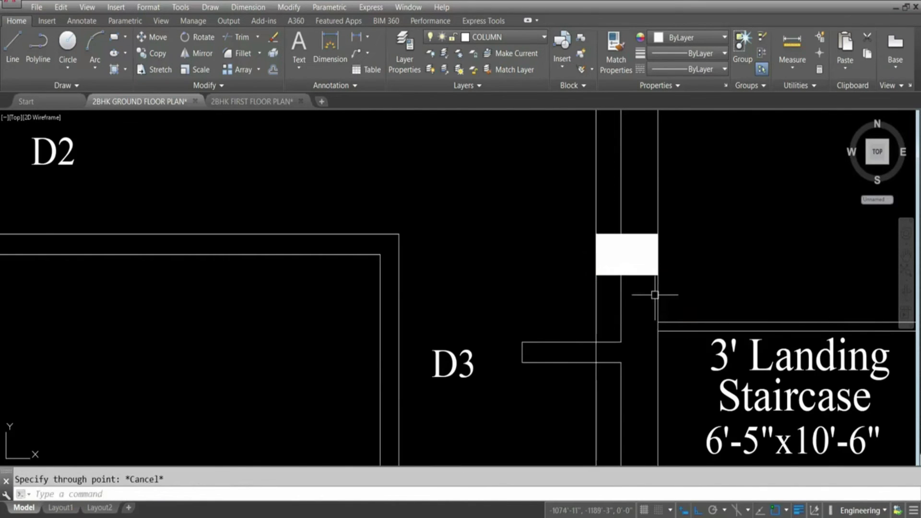
- Extend the middle bedroom's two upper wall lines across the toilet to the vertical construction line at the column
text(ex)
key(Return)
click(596, 294)
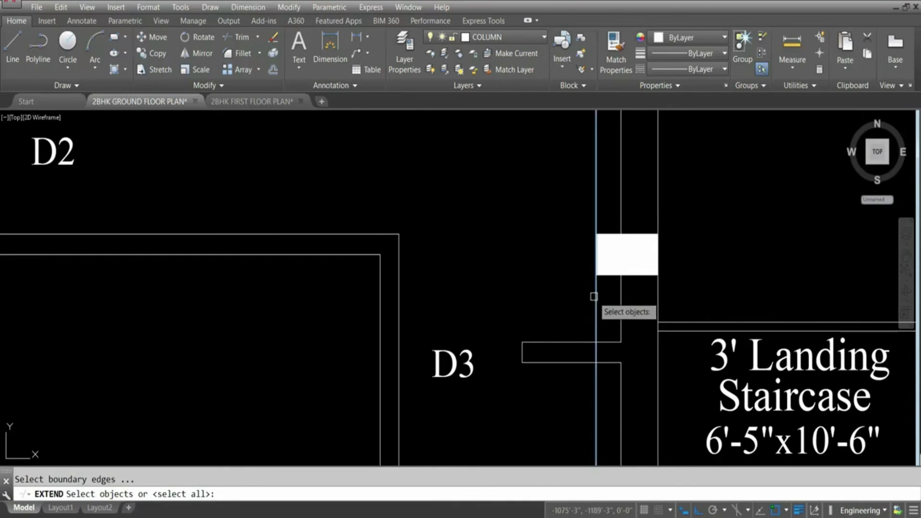
key(Return)
click(336, 216)
click(292, 291)
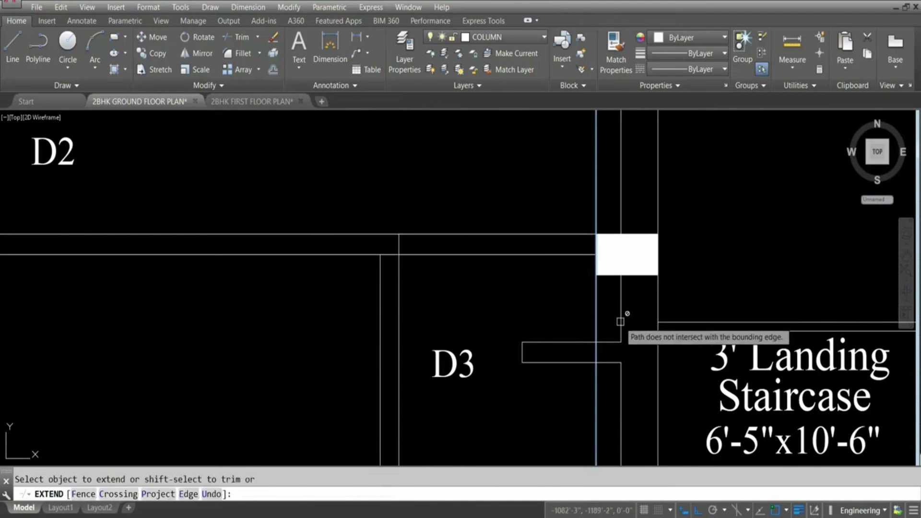
scroll(486, 251, down, 4)
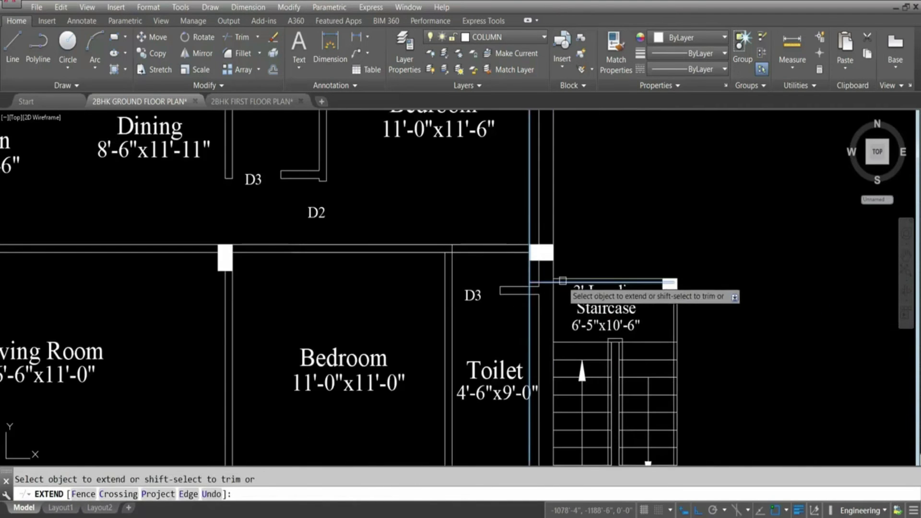
key(Escape)
- Erase the vertical construction line at the inner face of the column near the staircase landing
scroll(531, 247, up, 6)
scroll(535, 322, down, 4)
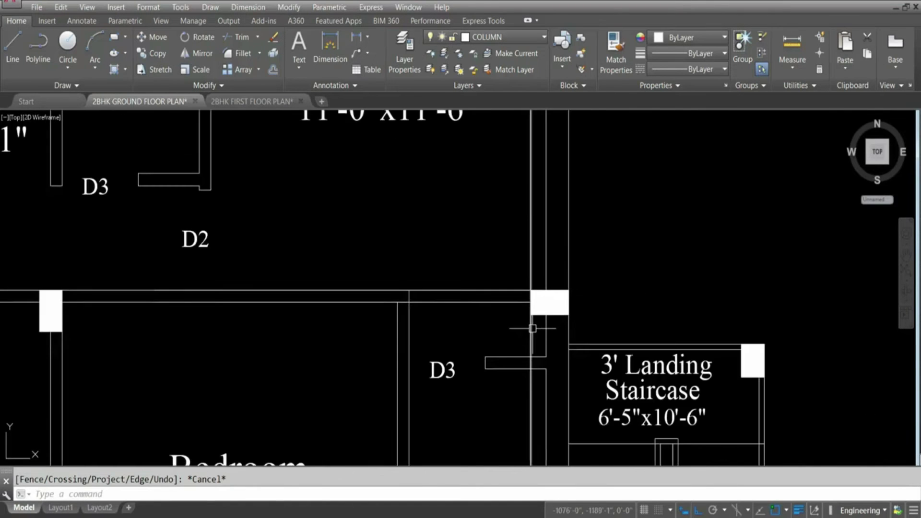
click(531, 335)
key(Delete)
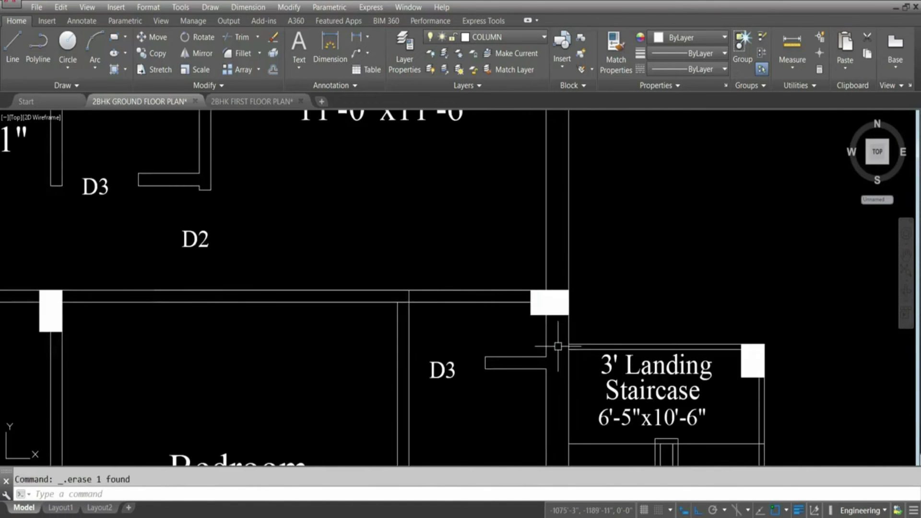
- Erase the vertical wall lines between the living room and middle bedroom and between that bedroom and its toilet
scroll(607, 311, down, 4)
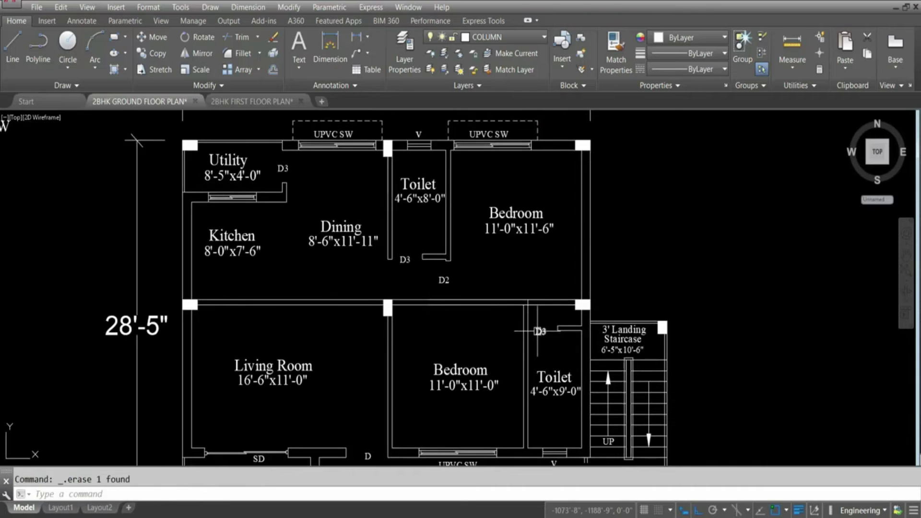
scroll(538, 321, down, 2)
scroll(468, 336, up, 2)
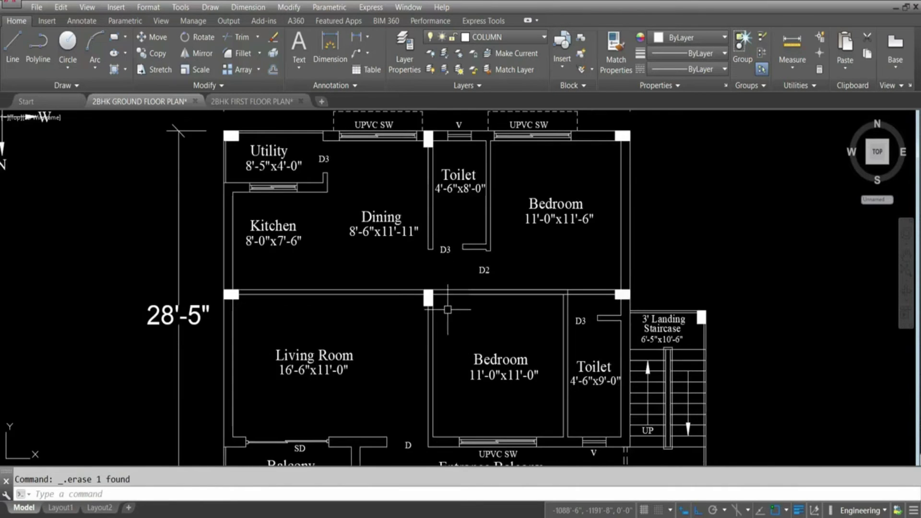
click(508, 324)
click(408, 341)
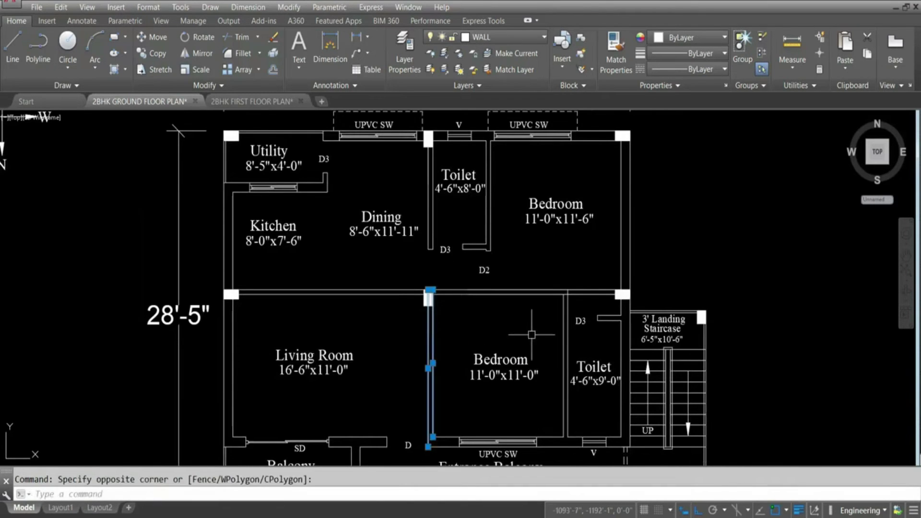
click(581, 334)
click(551, 339)
key(Delete)
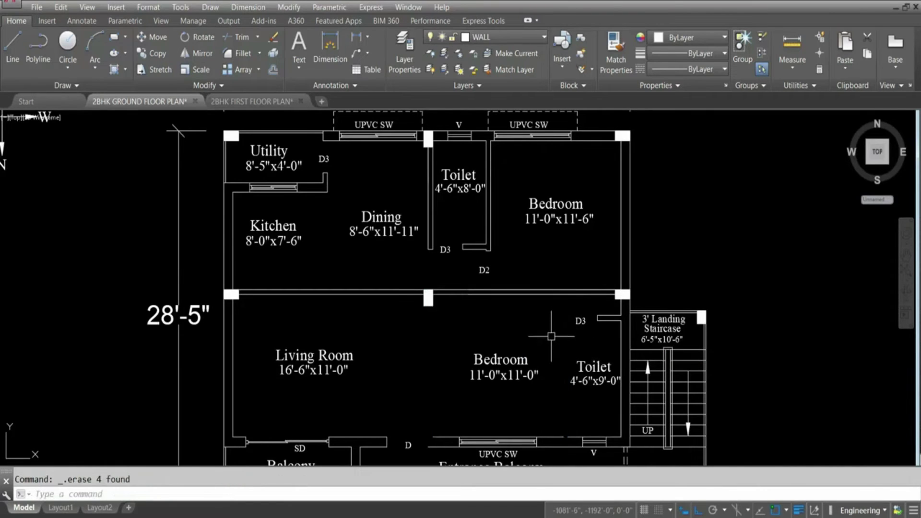
- Erase the short wall stub and the D3 door label at the lower toilet's entrance
scroll(609, 318, up, 4)
click(600, 314)
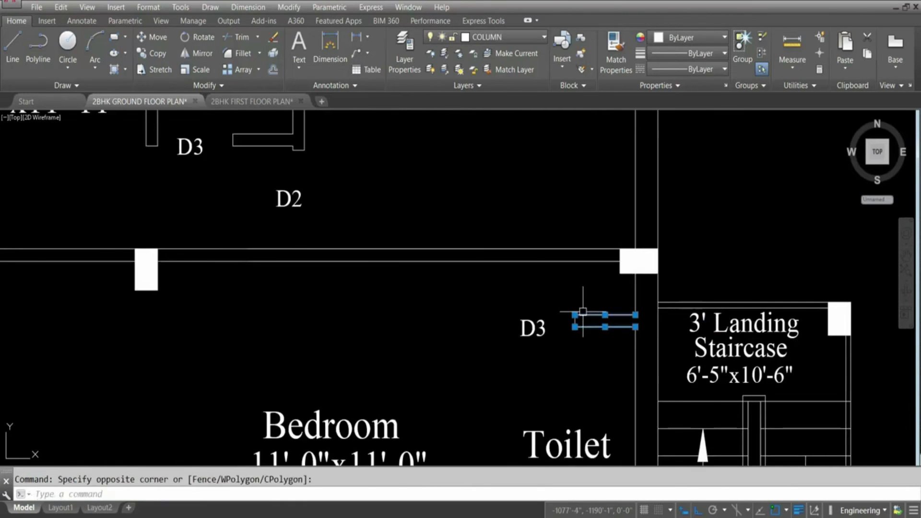
key(Delete)
click(585, 341)
click(485, 304)
key(Delete)
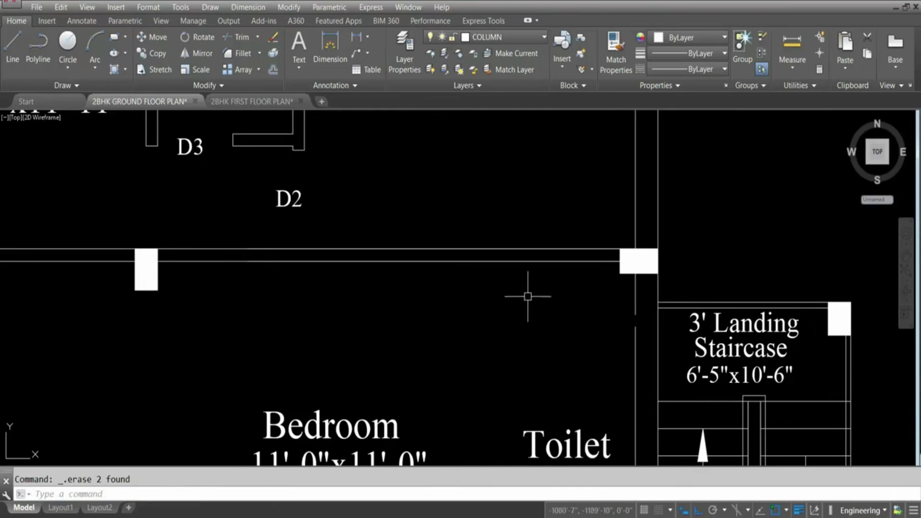
- Erase the Living Room label and its size text
scroll(606, 275, down, 6)
scroll(427, 318, up, 2)
click(437, 330)
click(402, 297)
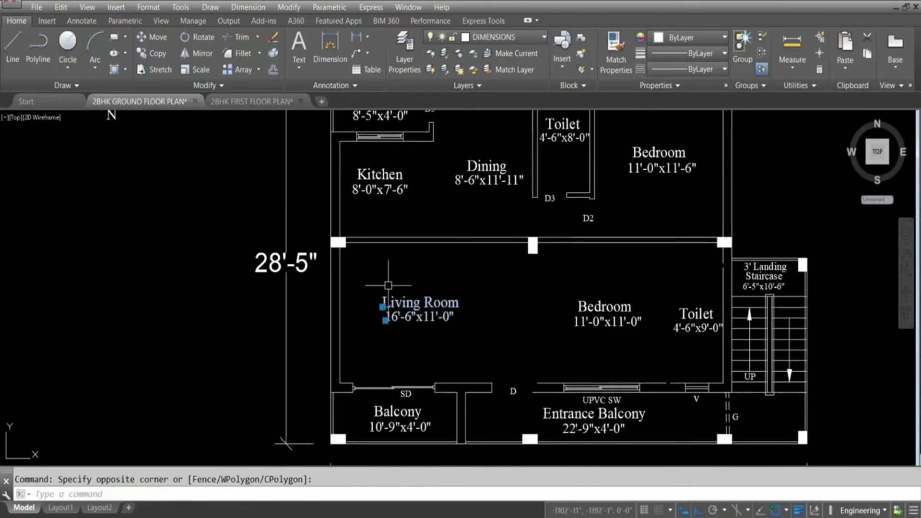
key(Delete)
- Erase the wall end and sliding door parts at the outer corner between the living room and the balcony
middle_drag(483, 428, 480, 368)
scroll(339, 333, up, 2)
scroll(335, 333, up, 2)
click(388, 354)
click(364, 275)
key(Delete)
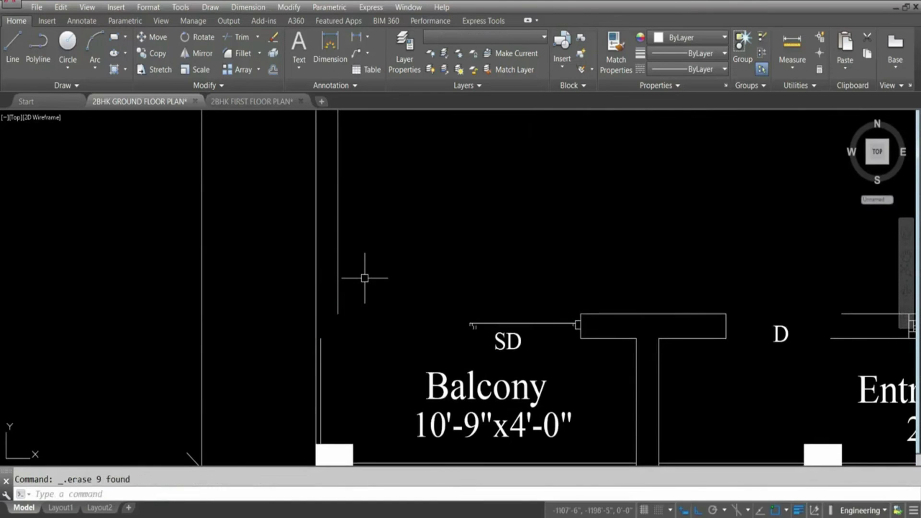
- Erase the rest of the sliding door, the T-shaped balcony partition wall and the balcony's labels
scroll(245, 309, down, 2)
scroll(403, 325, up, 2)
click(438, 350)
click(253, 259)
key(Delete)
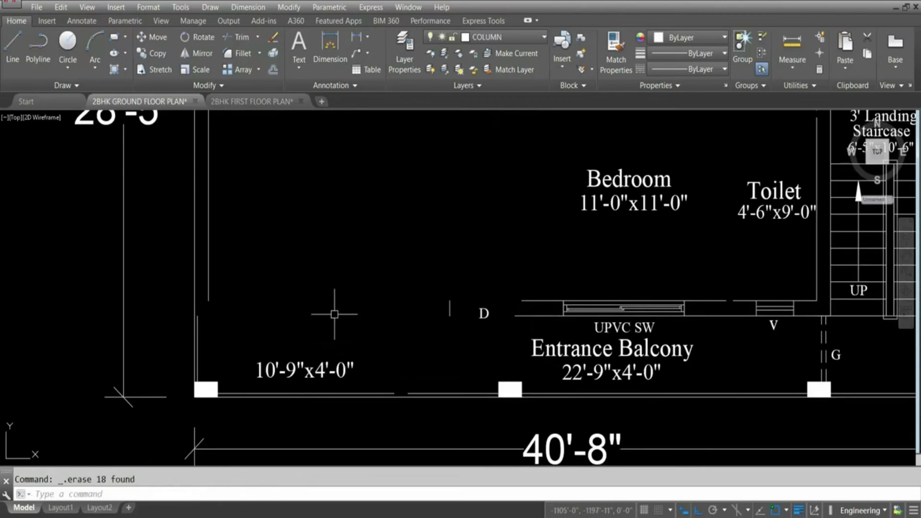
click(336, 370)
key(Delete)
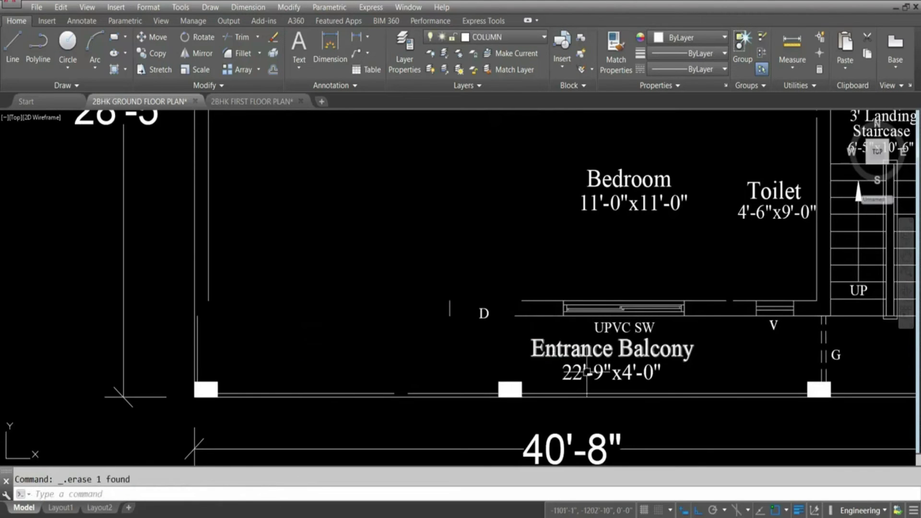
- Erase the Entrance Balcony labels with the bedroom's front window and wall lines, plus the main door's D label and jamb line
click(672, 384)
click(567, 305)
key(Delete)
click(488, 311)
click(412, 282)
key(Delete)
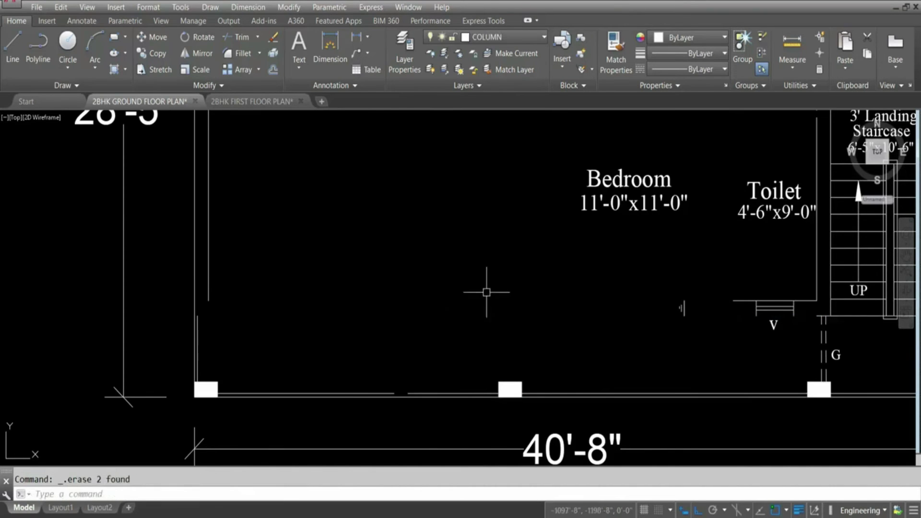
- Erase the lower toilet's ventilator, its V label and the leftover window pieces along the front wall
scroll(582, 300, down, 2)
scroll(645, 305, up, 2)
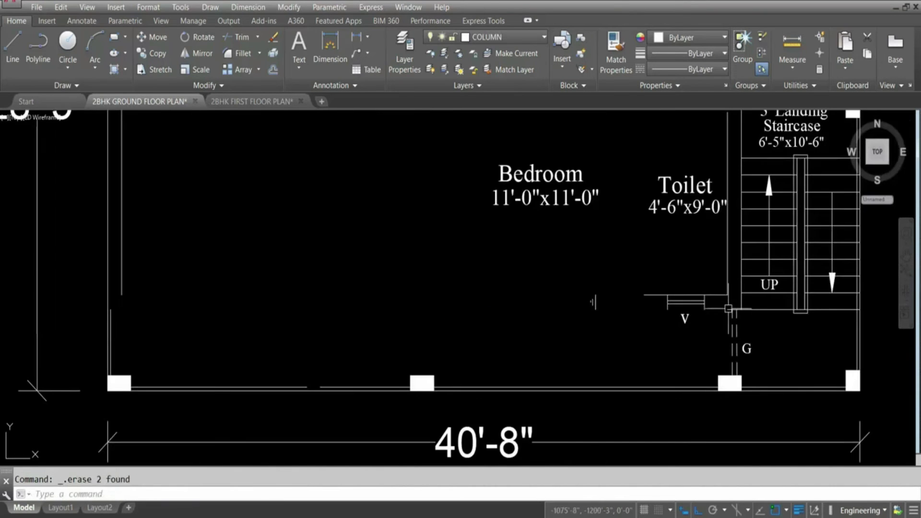
click(702, 340)
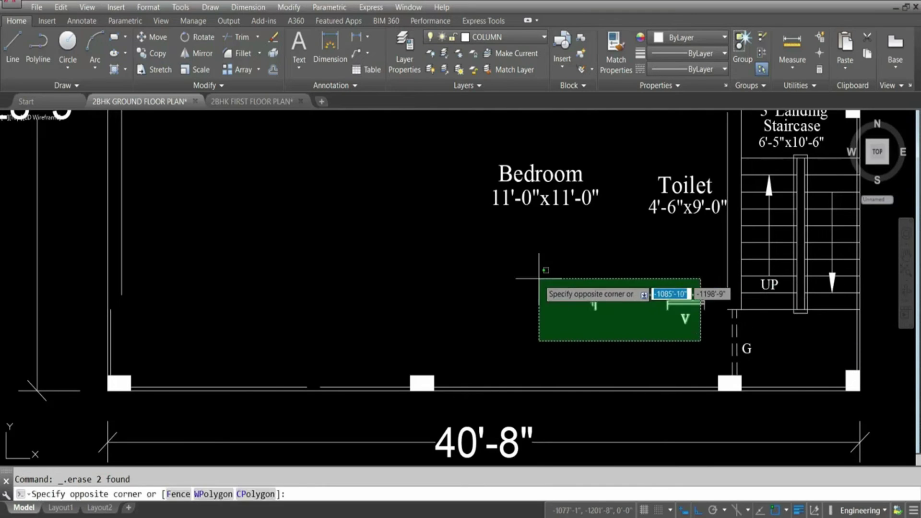
click(541, 278)
key(Delete)
- Erase the lower toilet's name and size text and the leftover line of its front wall
click(713, 234)
click(690, 188)
key(Delete)
click(689, 268)
click(733, 357)
key(Delete)
- Extend the inner wall line beside the staircase down to the horizontal line at the foot of the stairs
middle_drag(768, 327, 663, 325)
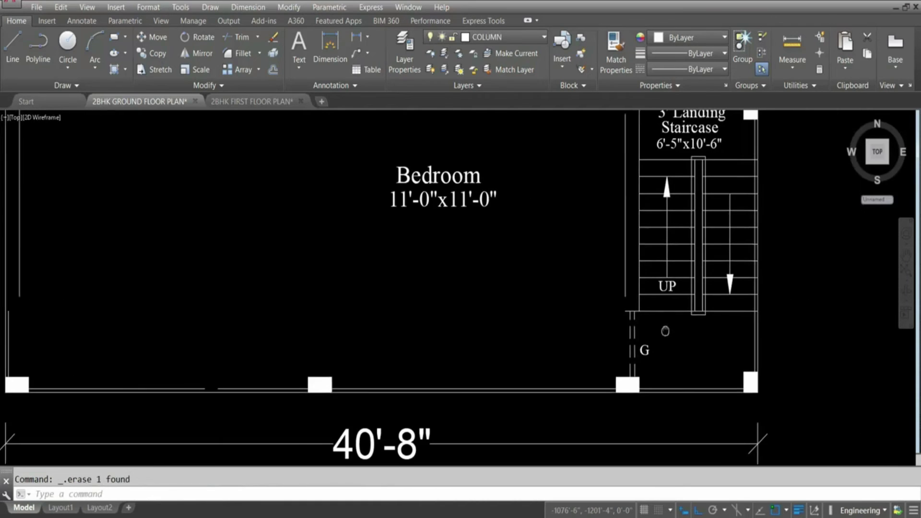
scroll(687, 340, down, 4)
scroll(706, 331, up, 2)
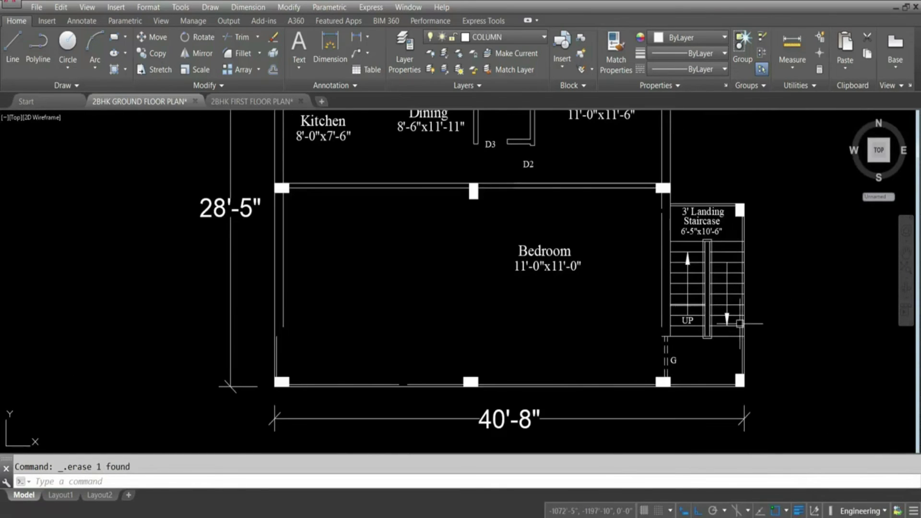
text(ex)
key(Return)
scroll(670, 348, up, 4)
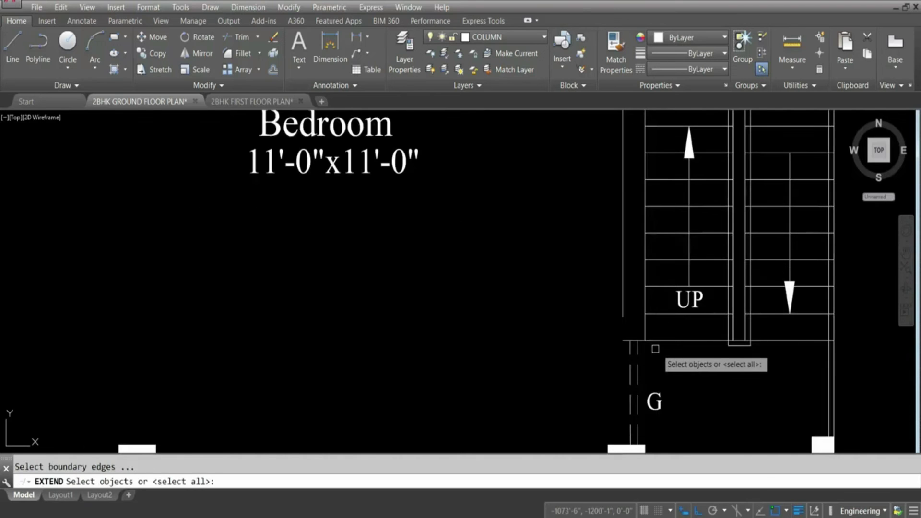
click(633, 340)
key(Return)
click(623, 302)
key(Escape)
scroll(658, 356, down, 4)
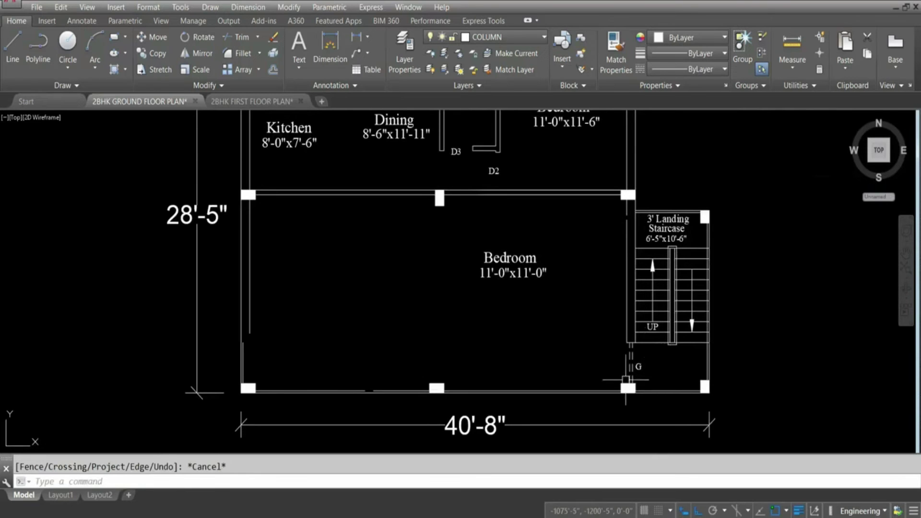
- Erase the short vertical balcony line above the front corner column on the side opposite the staircase
middle_drag(508, 249, 513, 291)
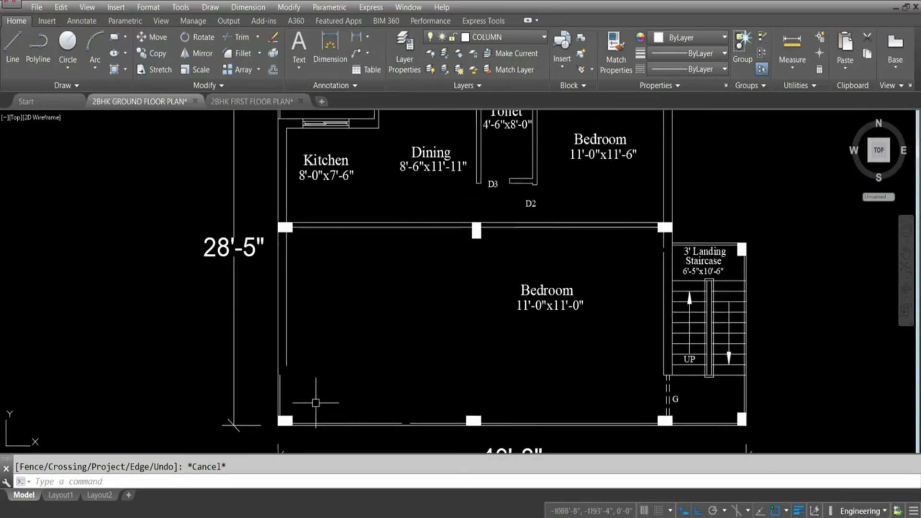
scroll(418, 351, down, 3)
scroll(370, 350, up, 5)
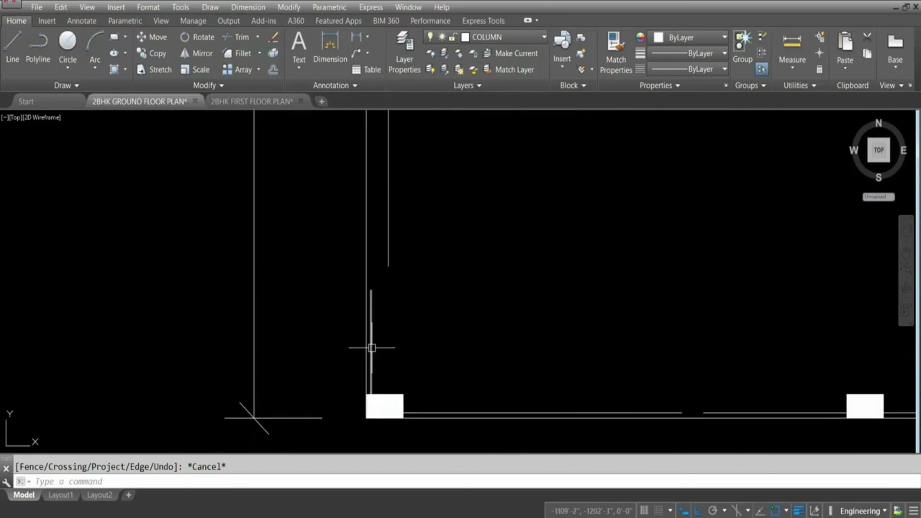
click(372, 348)
key(Delete)
scroll(399, 347, down, 2)
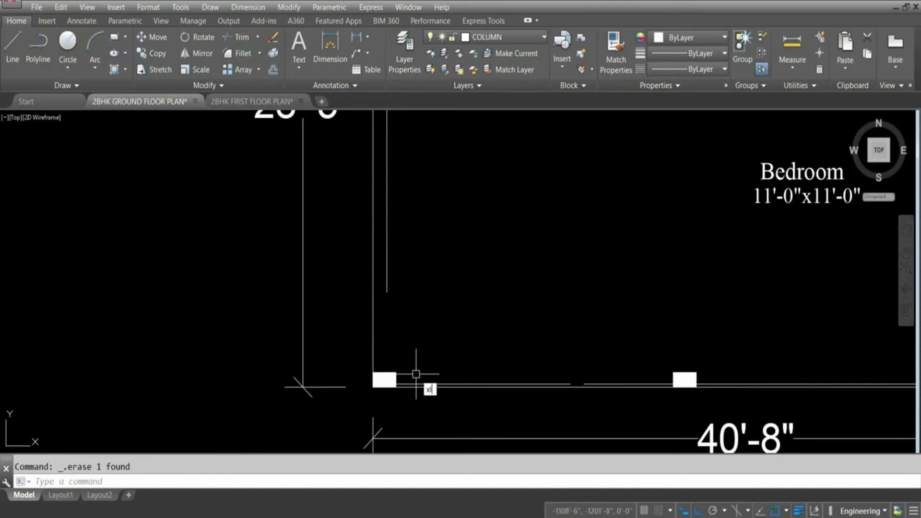
- Draw a horizontal construction line along the upper edge of the front corner column
text(l)
key(Return)
text(h)
key(Return)
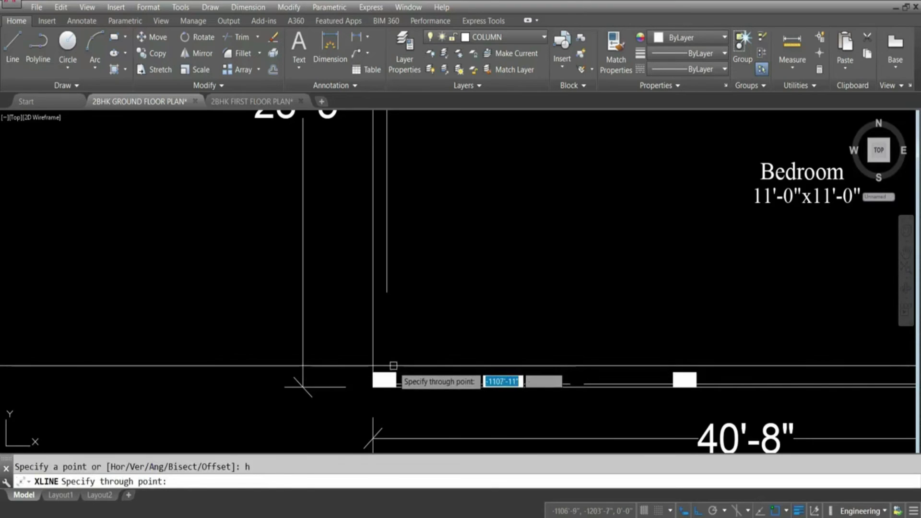
click(393, 371)
key(Escape)
- Extend the inner side wall line to the construction line at the front corner column and erase the construction line
text(ex)
key(Return)
click(442, 372)
key(Return)
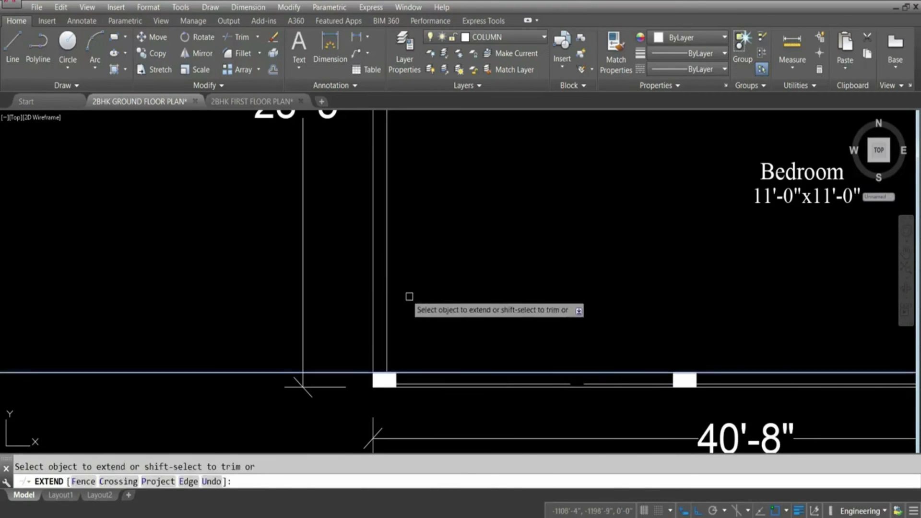
key(Escape)
click(432, 370)
key(Delete)
- Join the two broken segments of the inner front wall line between the corner column and the middle column
scroll(435, 370, down, 4)
scroll(452, 370, up, 5)
text(j)
key(Return)
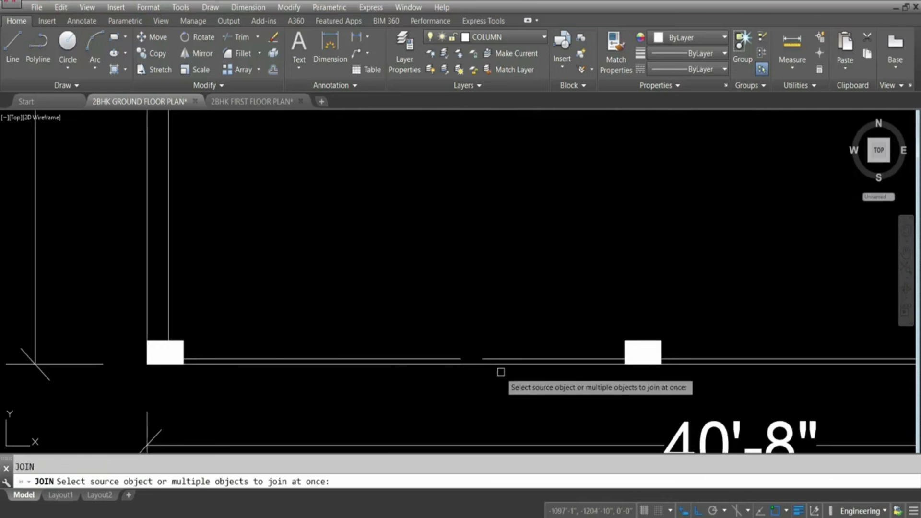
click(499, 360)
click(438, 360)
key(Return)
scroll(411, 346, down, 4)
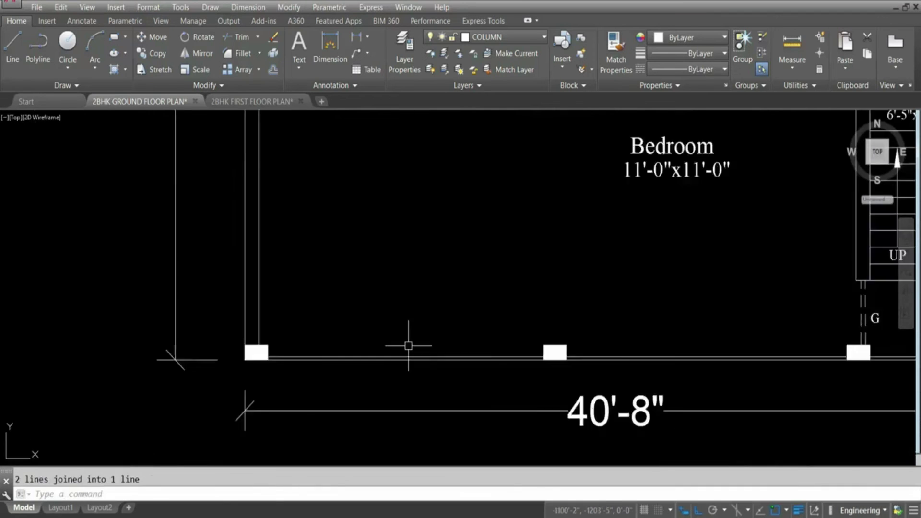
- Join the two broken segments of the inner wall line beside the staircase landing
scroll(499, 350, up, 4)
scroll(567, 390, down, 2)
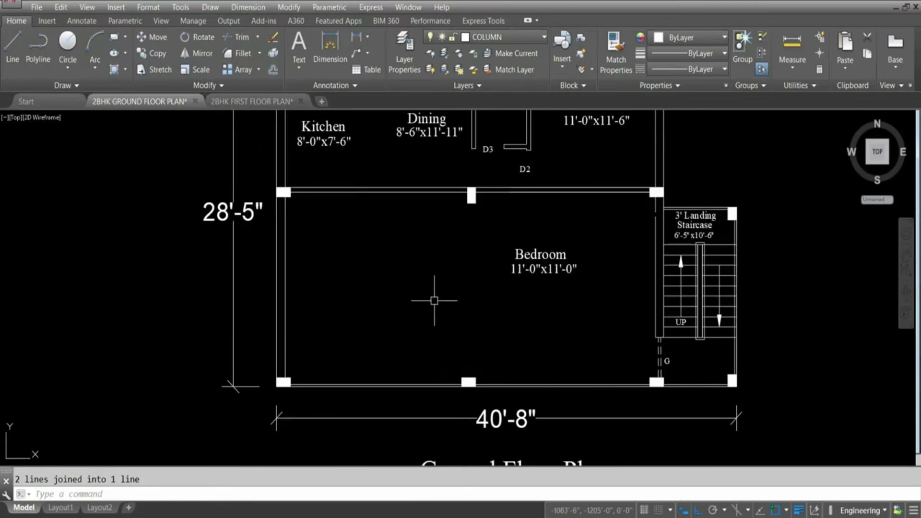
scroll(434, 301, down, 2)
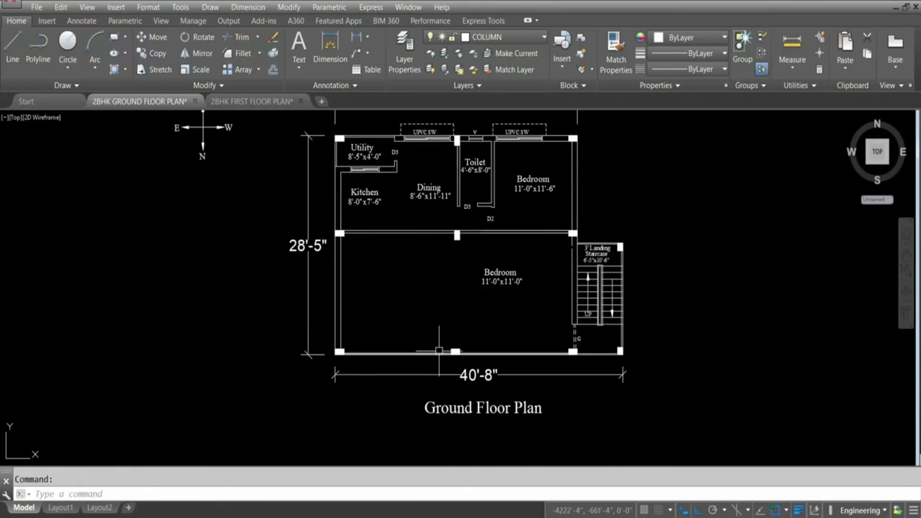
key(Return)
scroll(552, 245, up, 6)
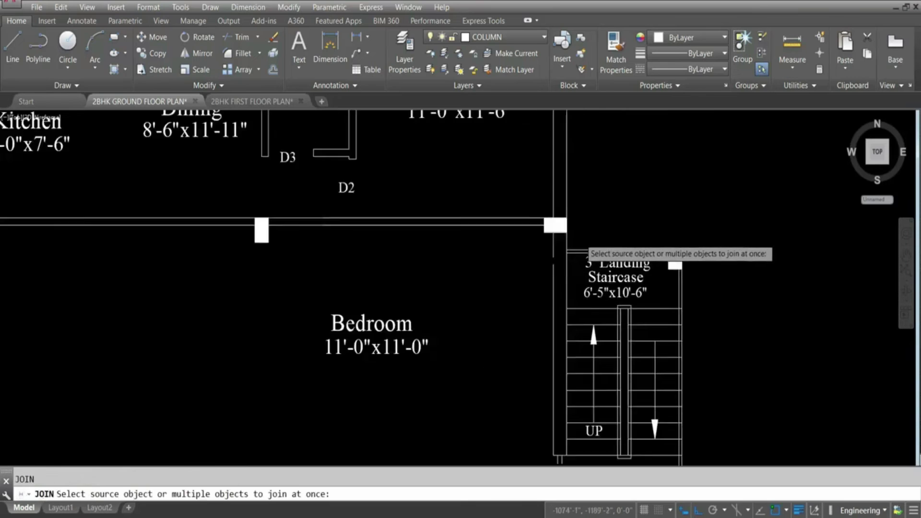
click(536, 260)
click(536, 304)
key(Return)
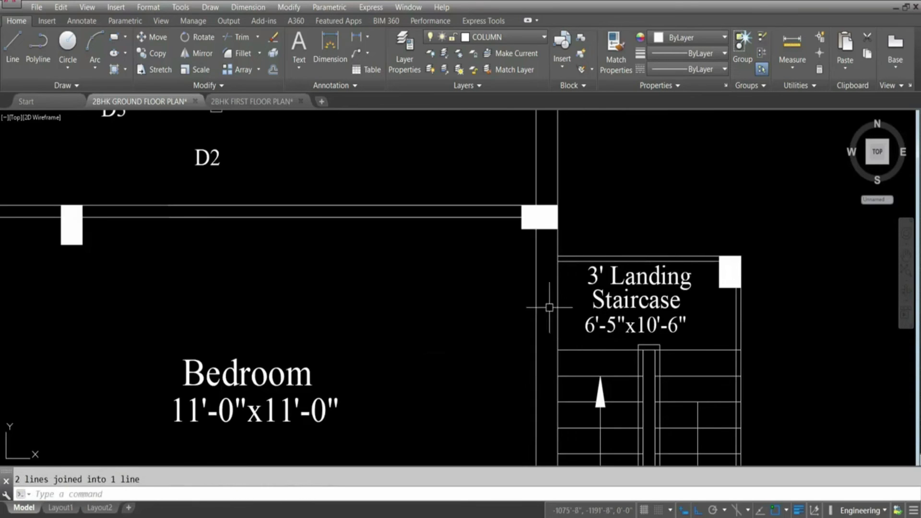
scroll(549, 304, down, 6)
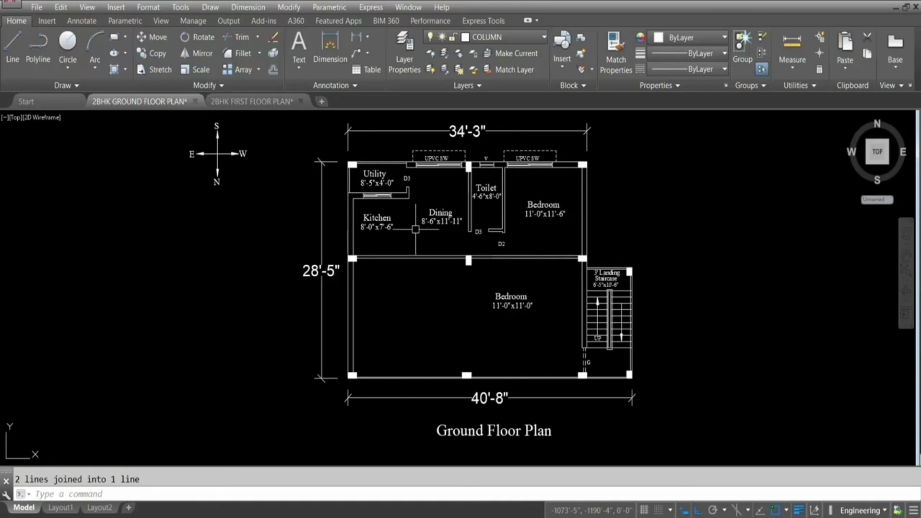
- Draw two vertical construction lines along both faces of the short wall between the kitchen and dining area
scroll(431, 233, up, 2)
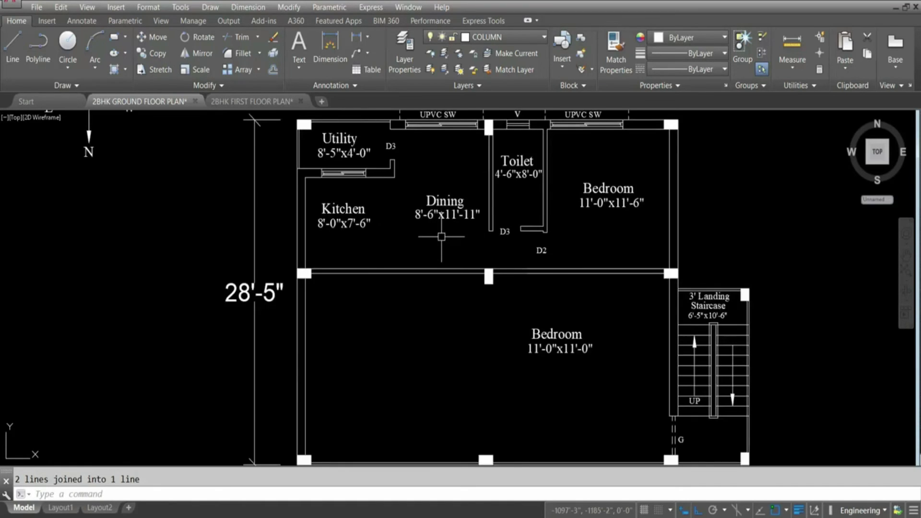
key(Return)
text(v)
key(Return)
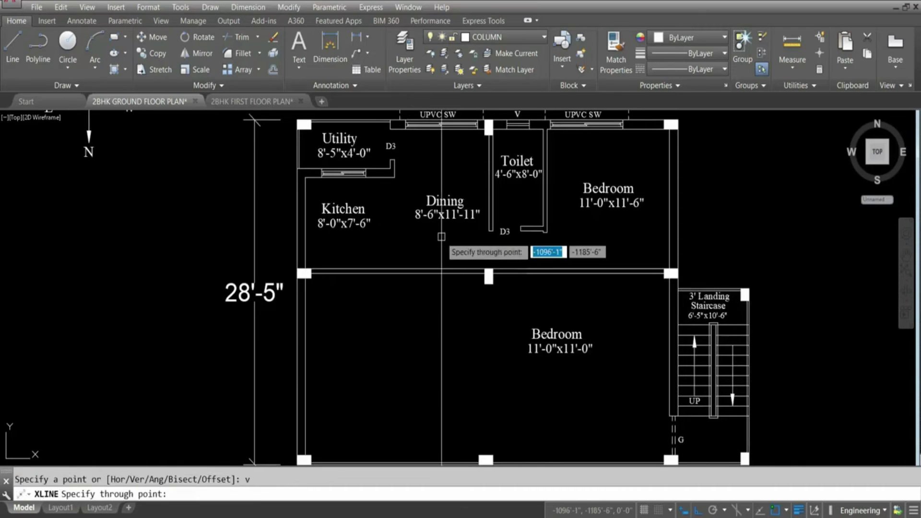
scroll(394, 178, up, 2)
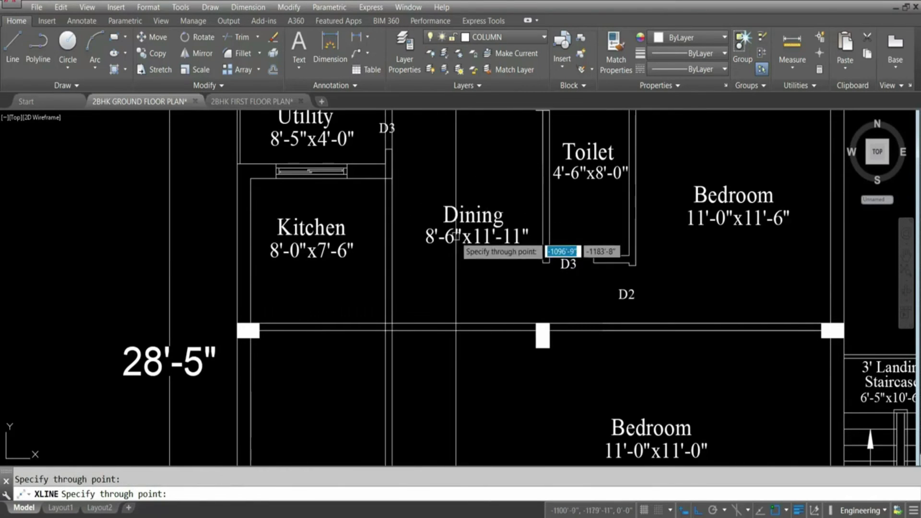
key(Escape)
- Trim both vertical construction lines below the horizontal wall that runs under the kitchen and dining area
text(t)
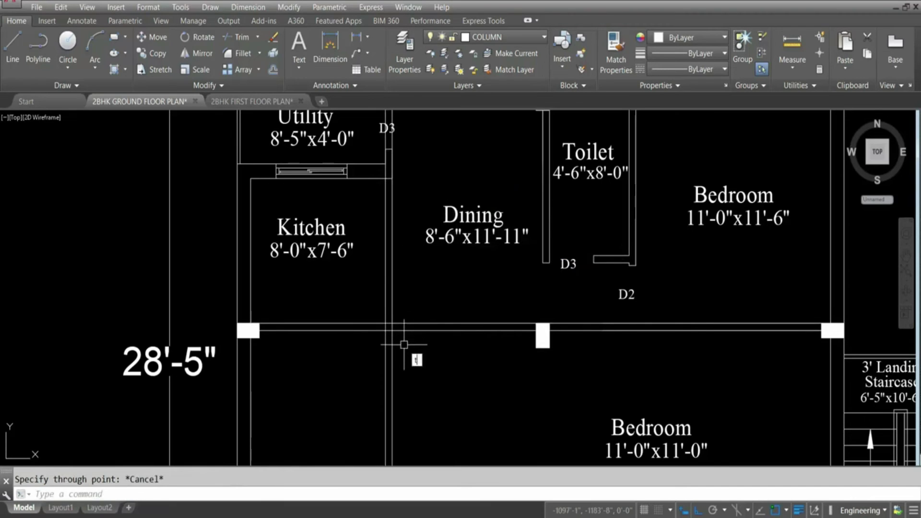
text(e cor)
key(Return)
click(409, 331)
key(Return)
click(419, 351)
click(361, 366)
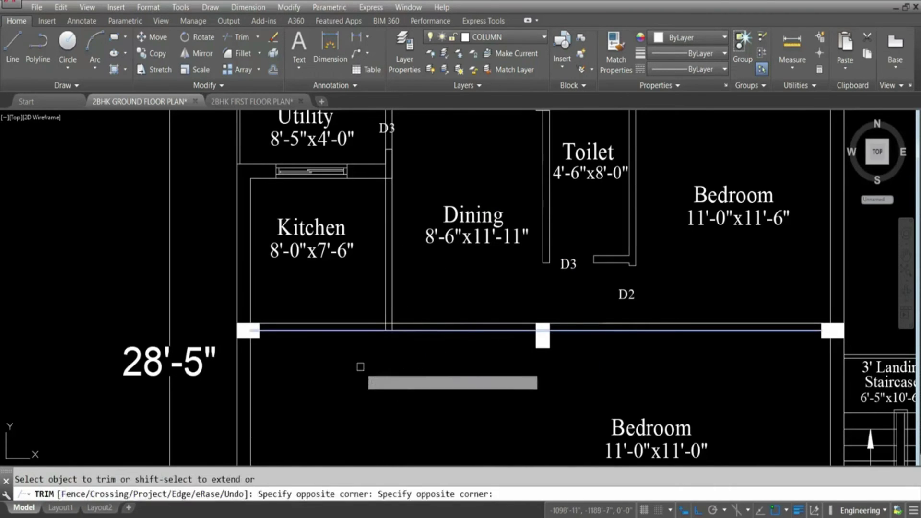
key(Escape)
scroll(398, 341, down, 4)
scroll(414, 338, up, 2)
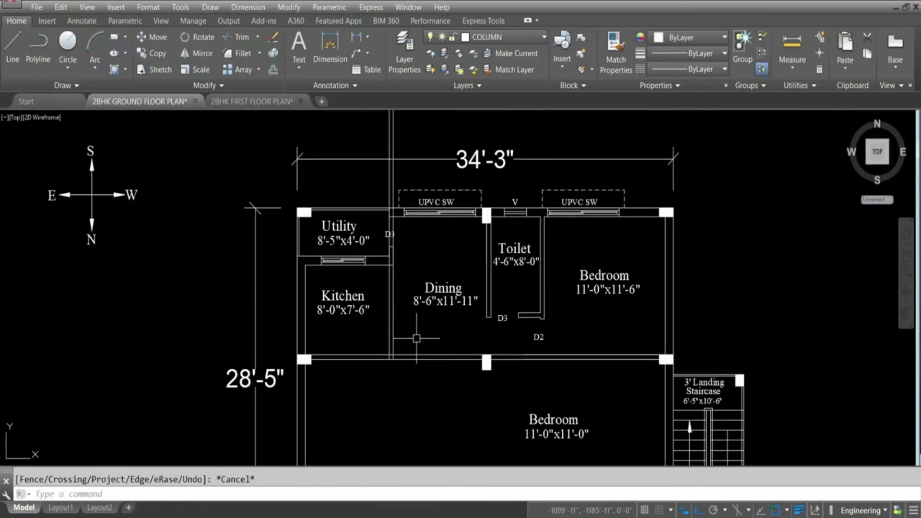
- Offset the kitchen's upper wall line 2'-6" down into the kitchen
scroll(374, 240, up, 2)
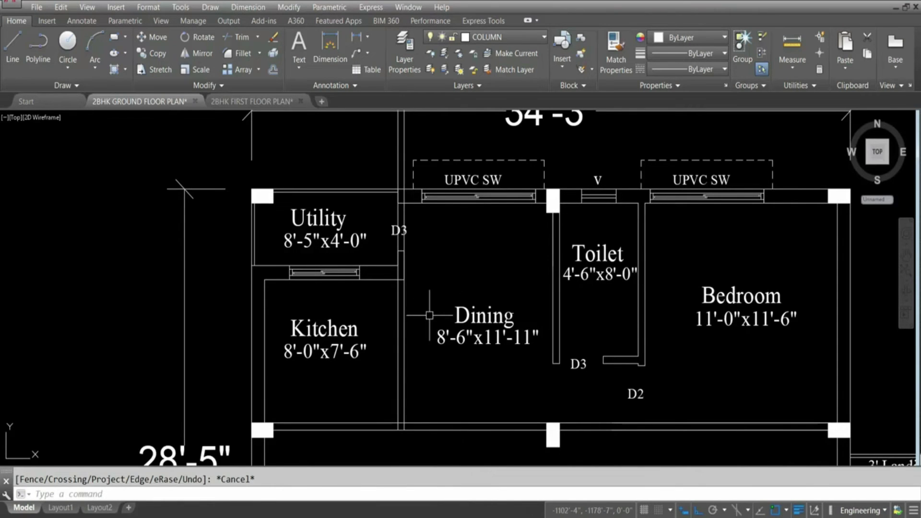
text(o)
key(Return)
text(2)
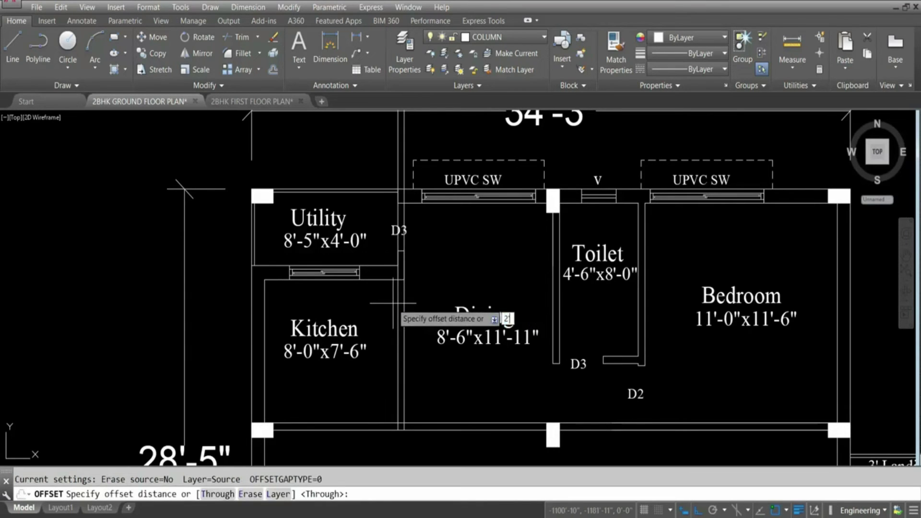
text('-6)
key(Return)
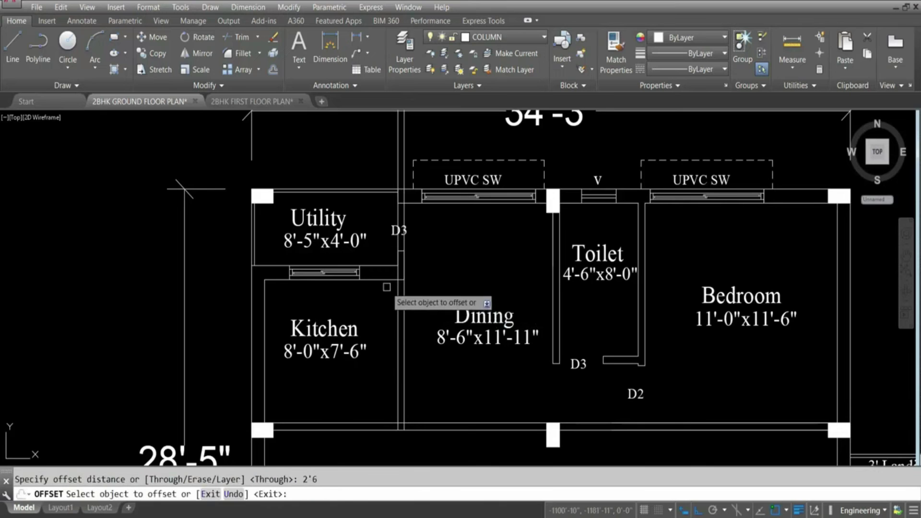
click(391, 280)
click(422, 346)
key(Escape)
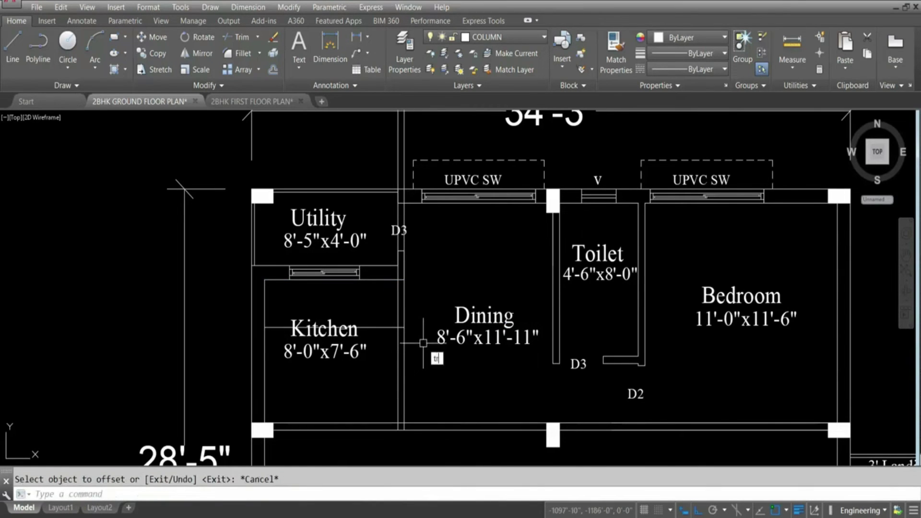
- Trim both vertical partition lines above the offset line in the kitchen
key(Return)
click(381, 328)
key(Return)
click(414, 306)
click(388, 306)
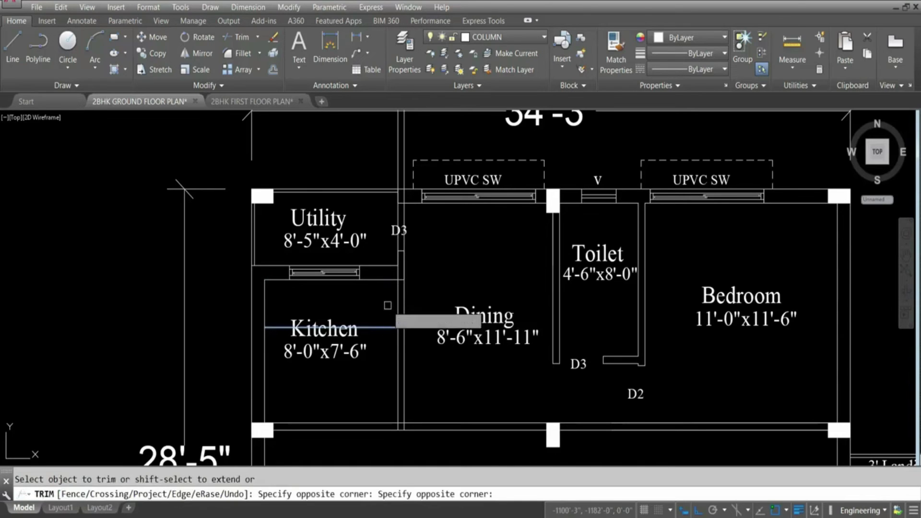
click(412, 307)
click(392, 302)
key(Escape)
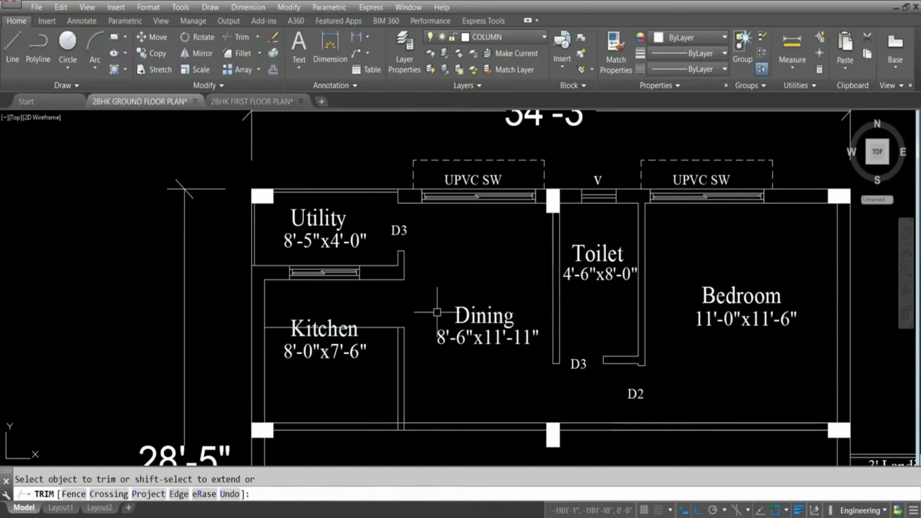
- Trim the offset line across the kitchen, keeping only the short piece that caps the partition's upper end
key(Escape)
text(r)
key(Return)
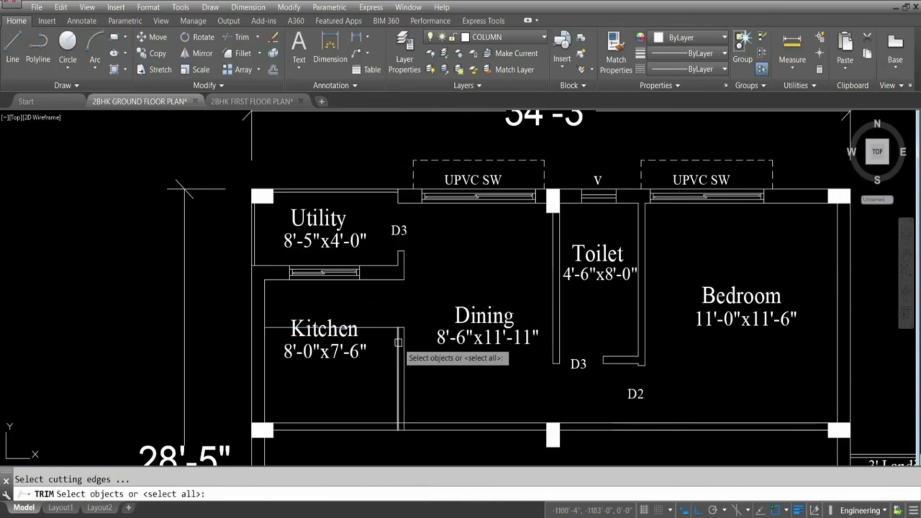
key(Return)
key(Escape)
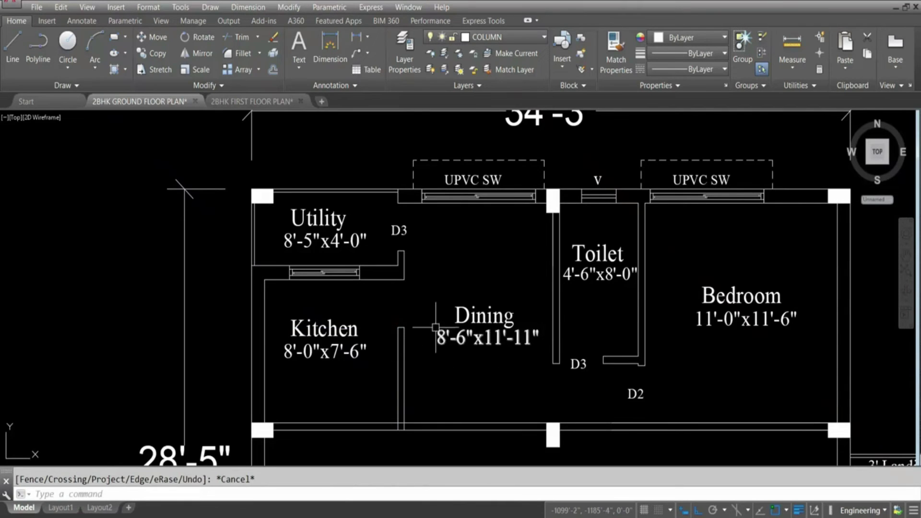
- Trim the overlapping line pieces where the kitchen partition meets the horizontal wall below it
key(Return)
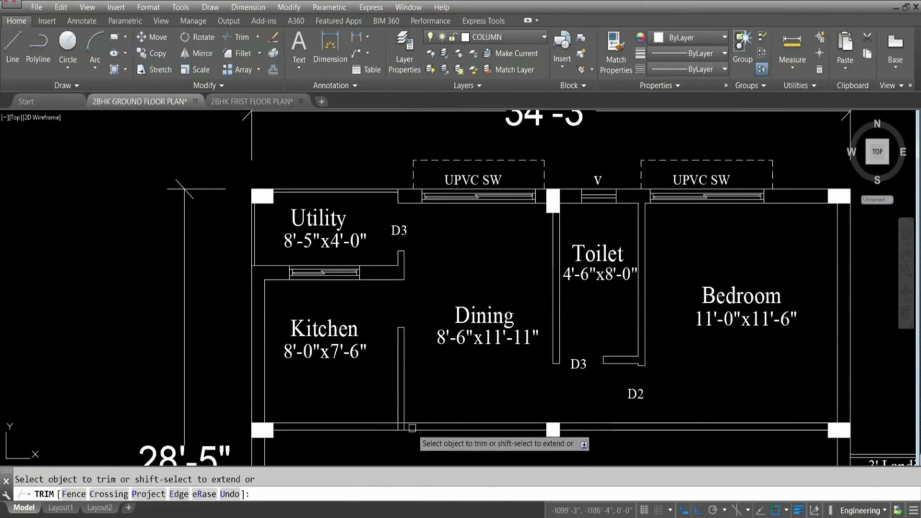
scroll(408, 408, up, 5)
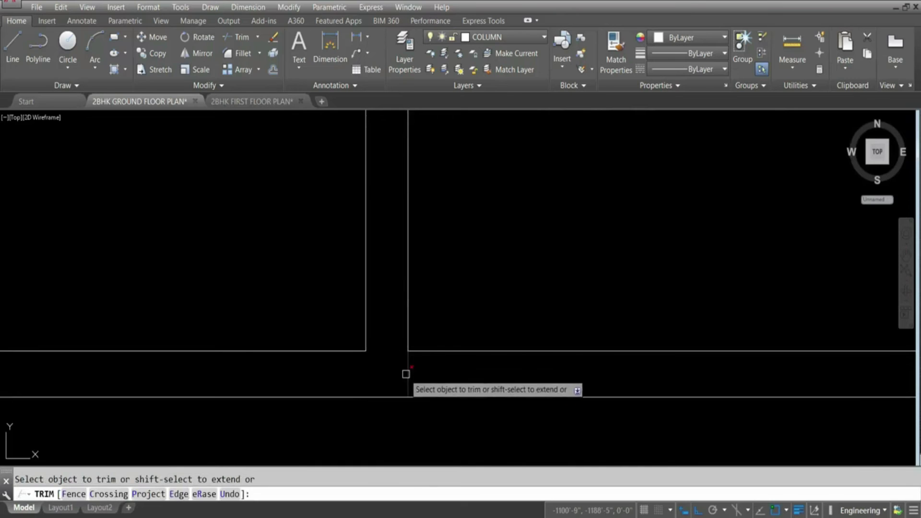
scroll(403, 377, down, 4)
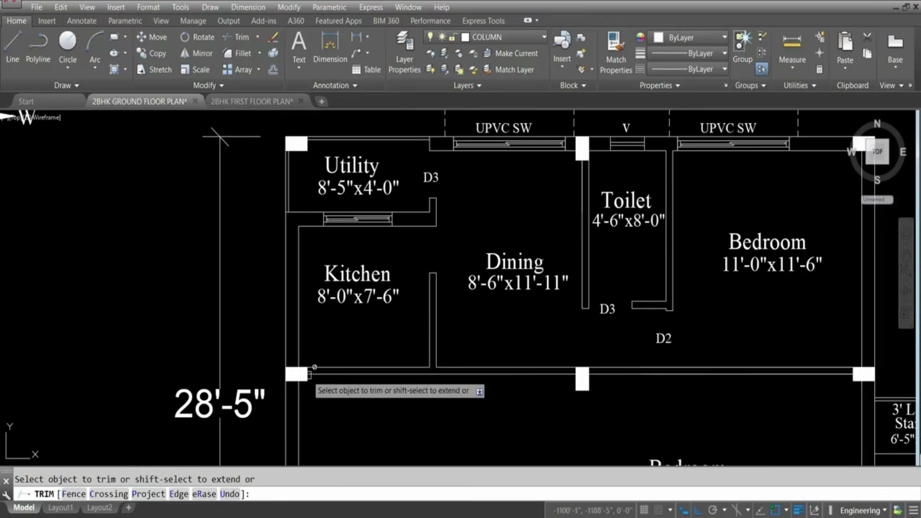
scroll(435, 377, up, 6)
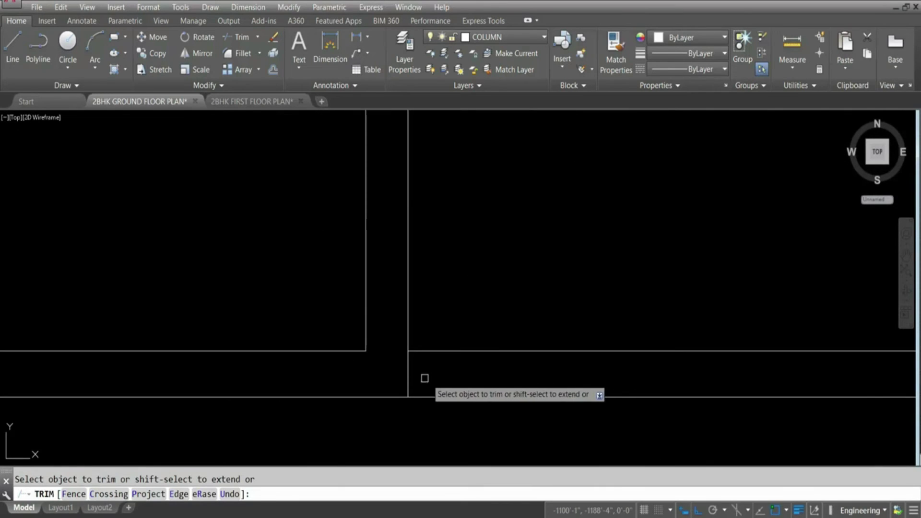
scroll(432, 380, down, 3)
scroll(432, 361, down, 2)
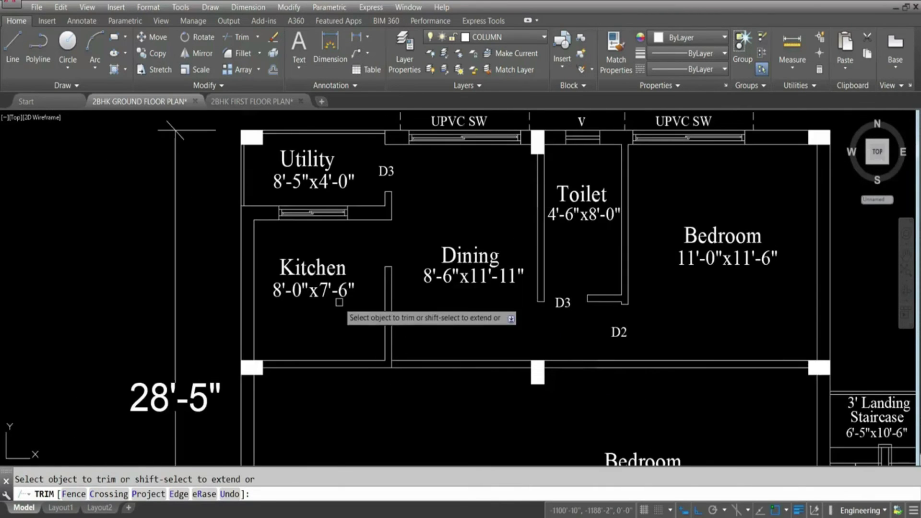
key(Escape)
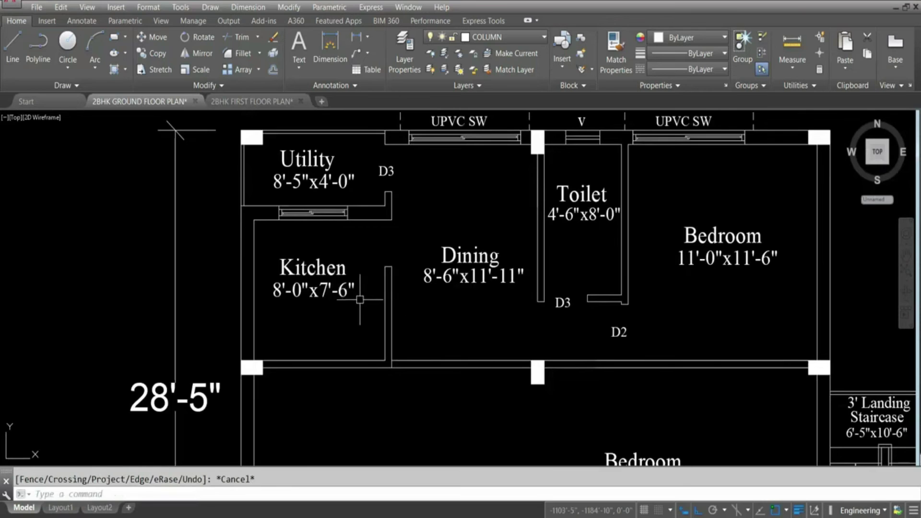
- Measure the kitchen's width with a linear dimension between its side walls and another along its upper wall
scroll(360, 300, down, 2)
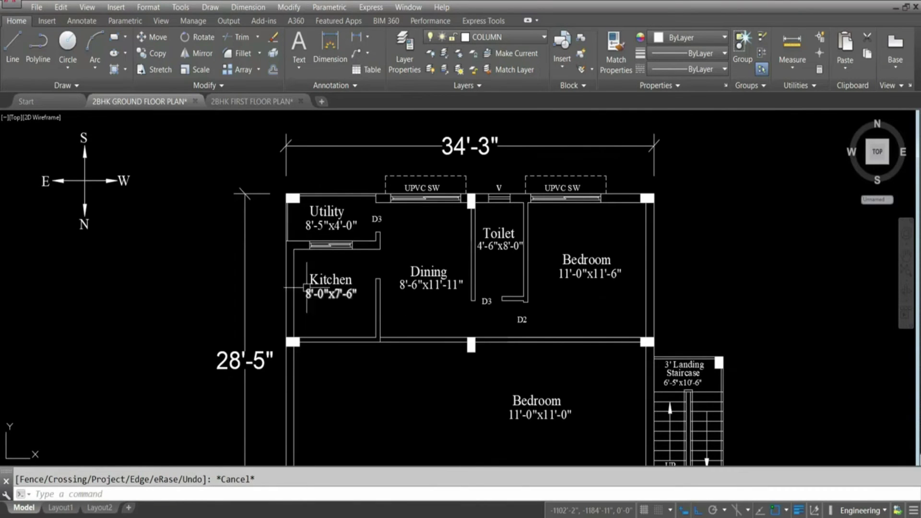
click(331, 45)
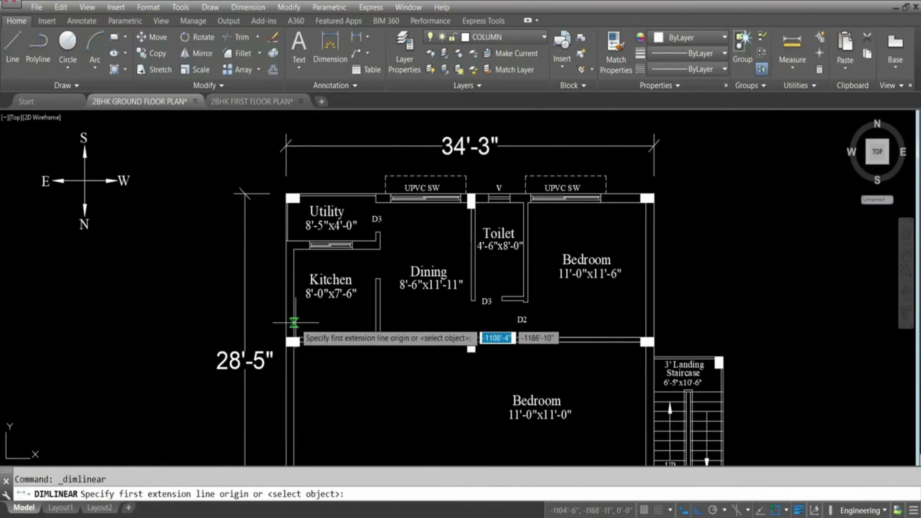
click(294, 323)
click(376, 319)
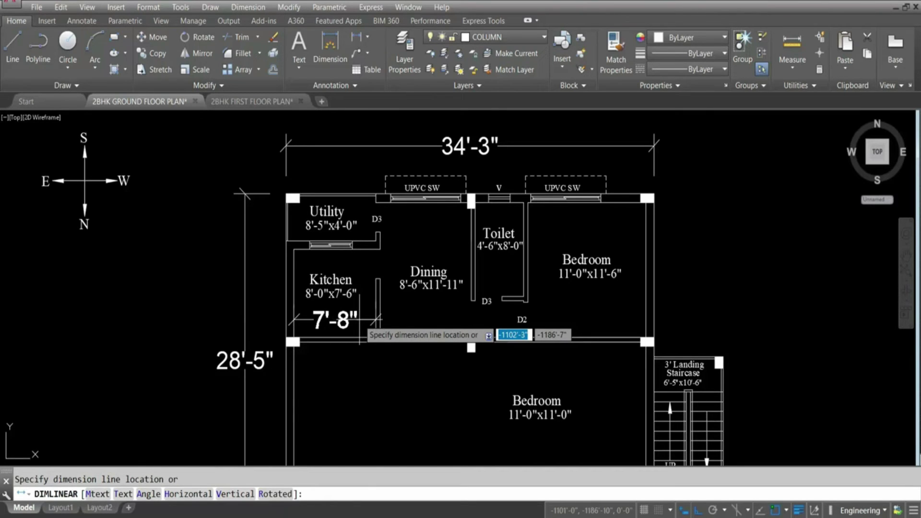
key(Escape)
key(Return)
click(380, 249)
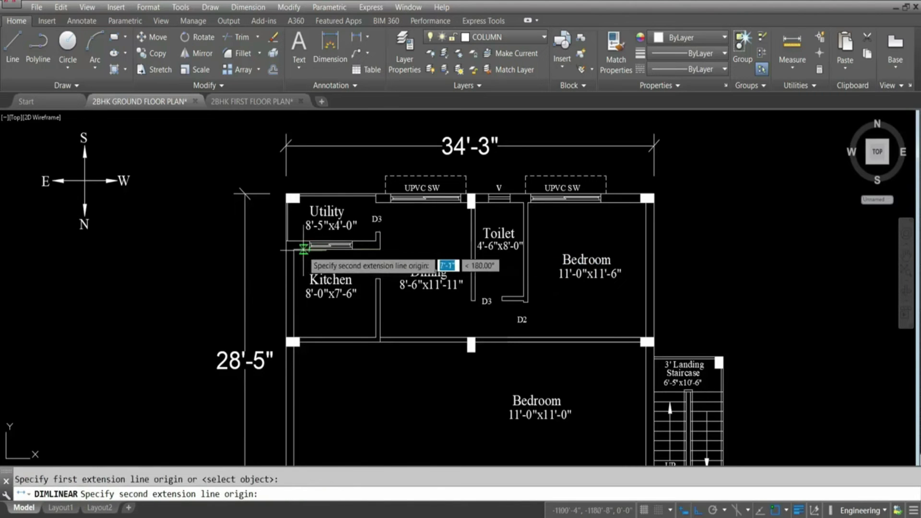
click(303, 249)
key(Escape)
- Dimension the kitchen's width below its label and measure its depth between the upper and lower walls
key(Return)
click(294, 316)
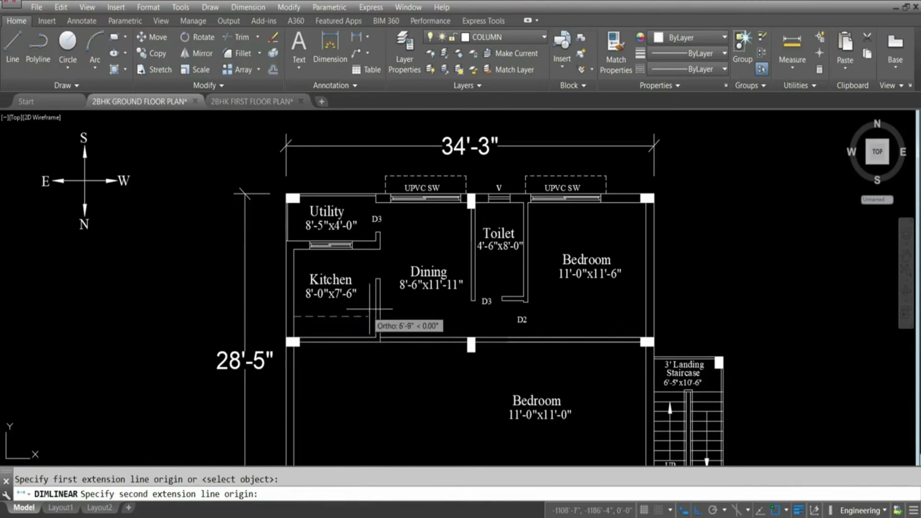
click(377, 317)
click(367, 316)
key(Return)
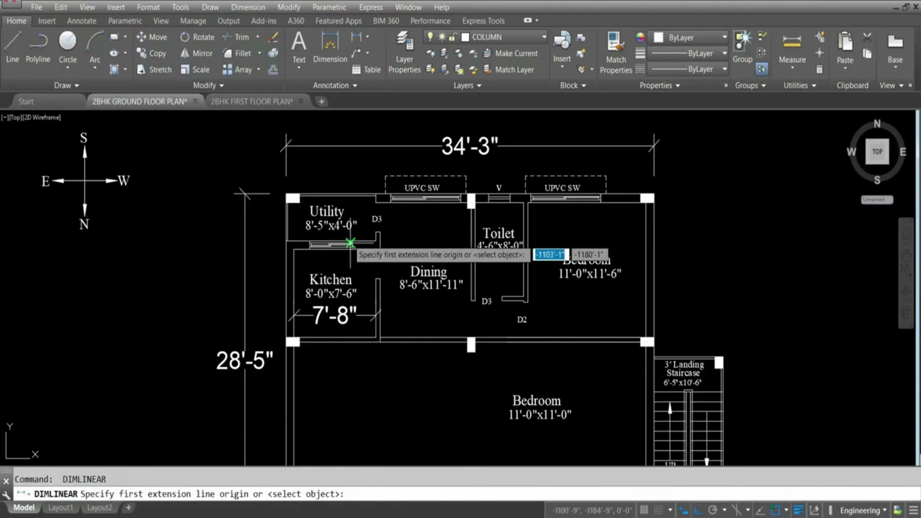
click(364, 250)
click(365, 339)
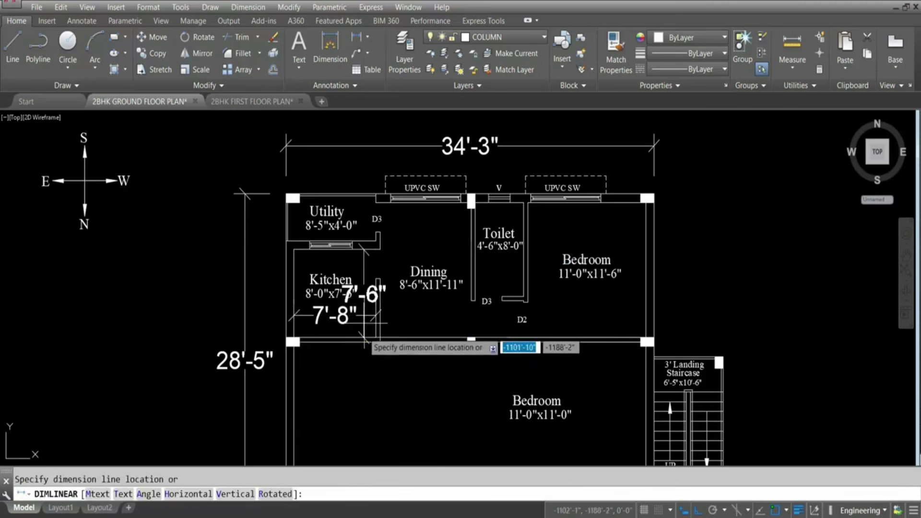
key(Escape)
- Change the kitchen's size label to 7'-8"x7'-6" and delete the temporary width dimension
click(324, 300)
double_click(311, 296)
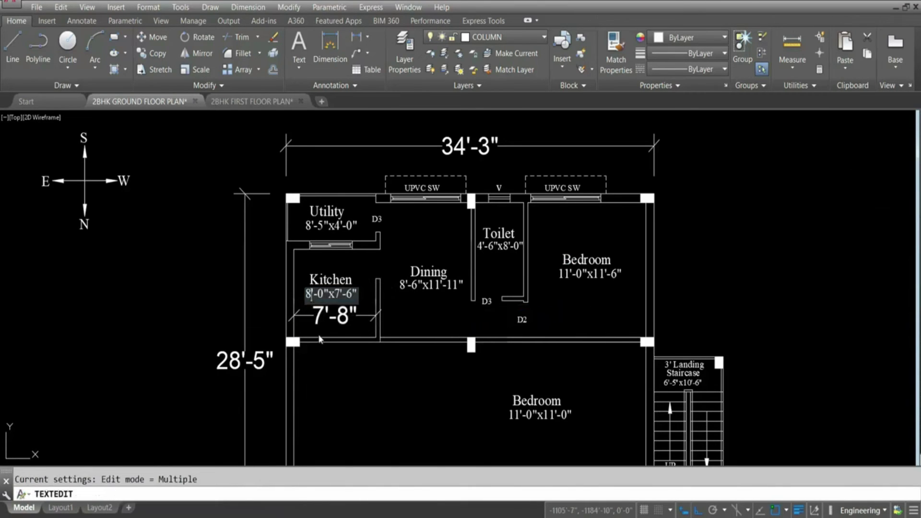
key(BackSpace)
text(7)
key(Right)
key(BackSpace)
text(8)
click(399, 298)
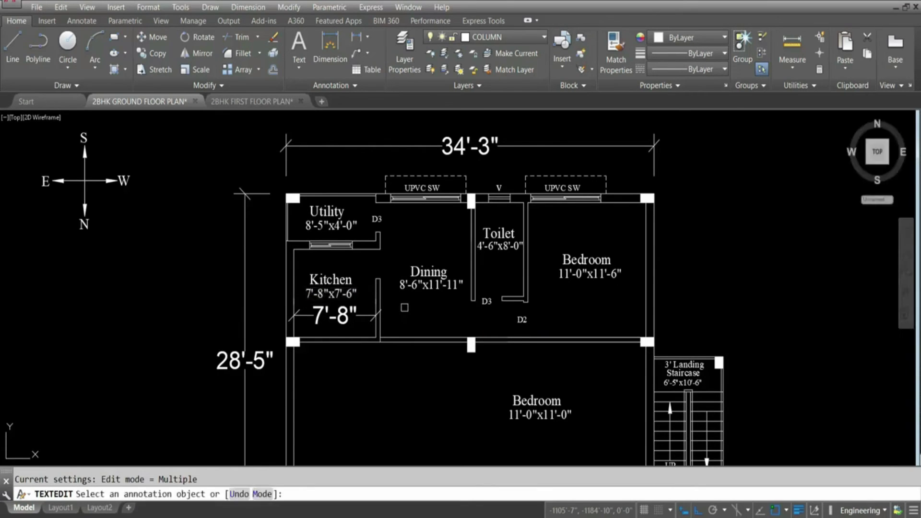
key(Escape)
click(344, 318)
key(Delete)
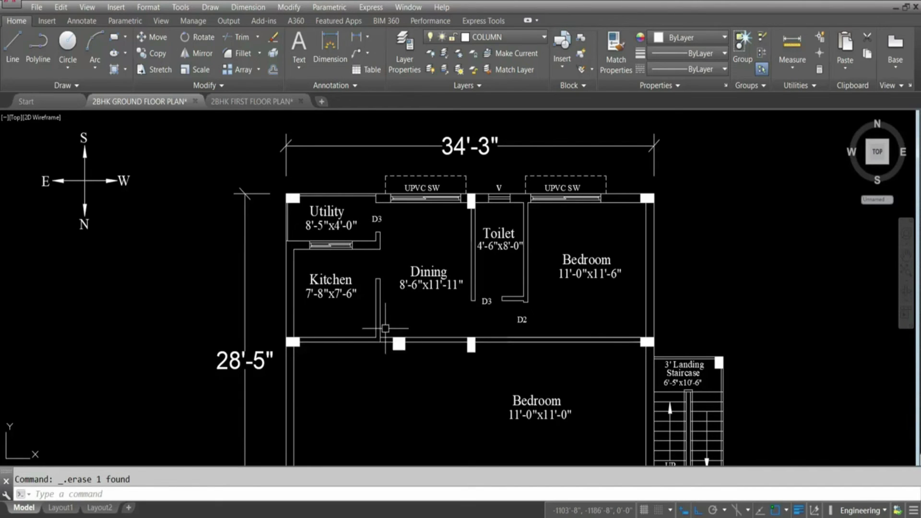
- Offset the dining-side line of the kitchen partition 3'-6" into the dining area
text(o)
key(Return)
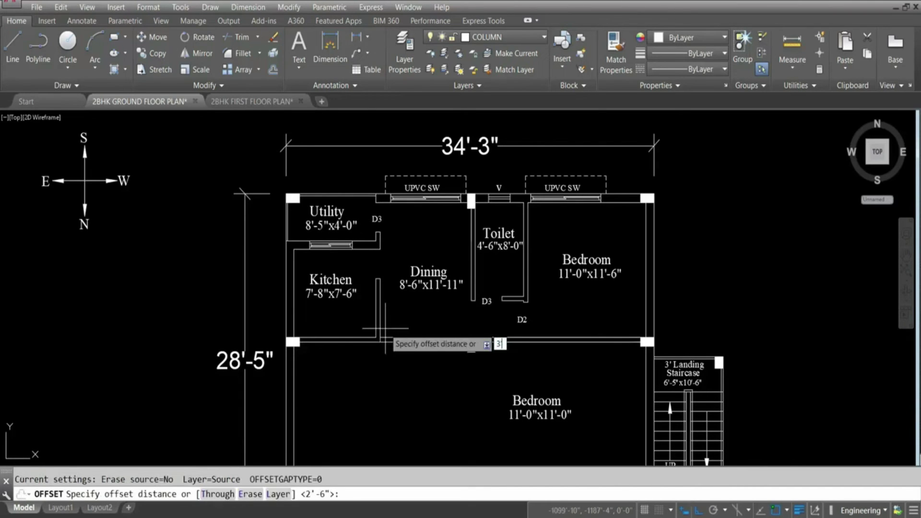
key(Return)
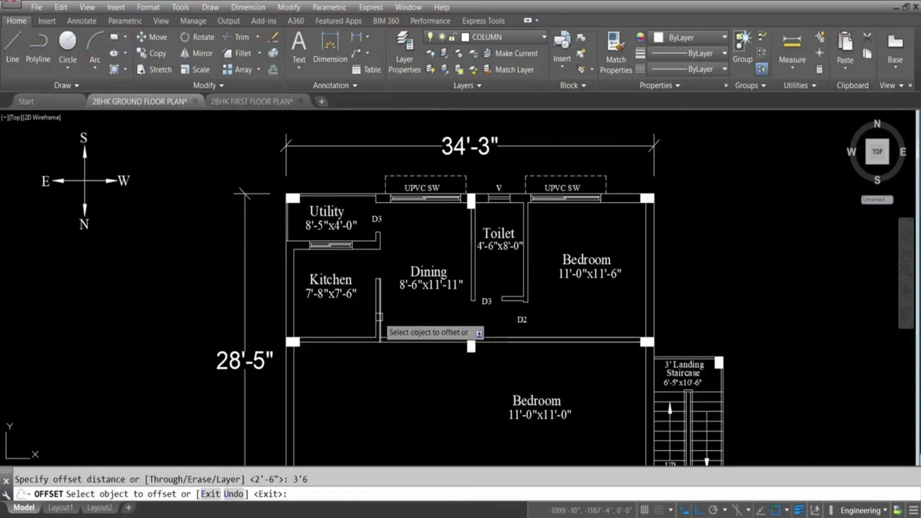
click(381, 323)
key(Escape)
- Trim both horizontal wall lines between the kitchen partition and the offset line to open a doorway
text(tr)
key(Return)
key(Return)
click(393, 325)
click(400, 367)
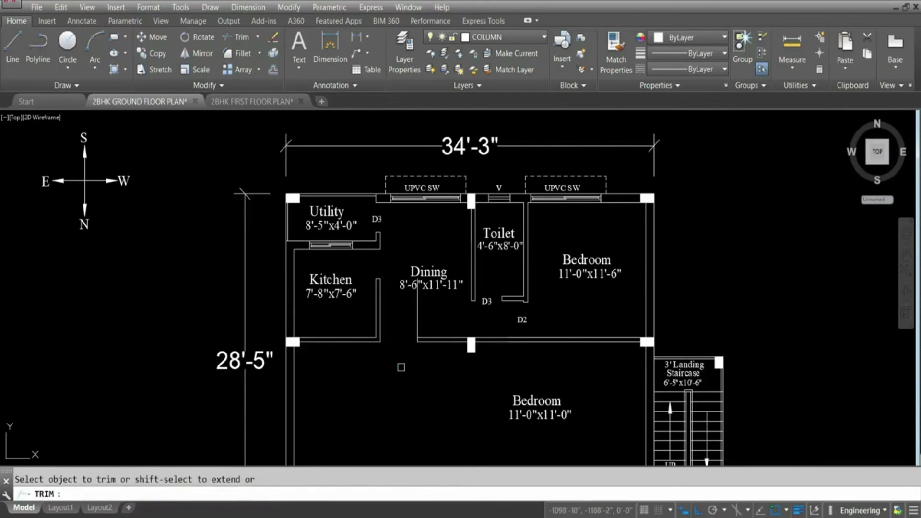
- Trim the vertical offset line above the horizontal wall and erase its leftover piece in the dining area
click(421, 327)
click(404, 312)
key(Escape)
click(407, 253)
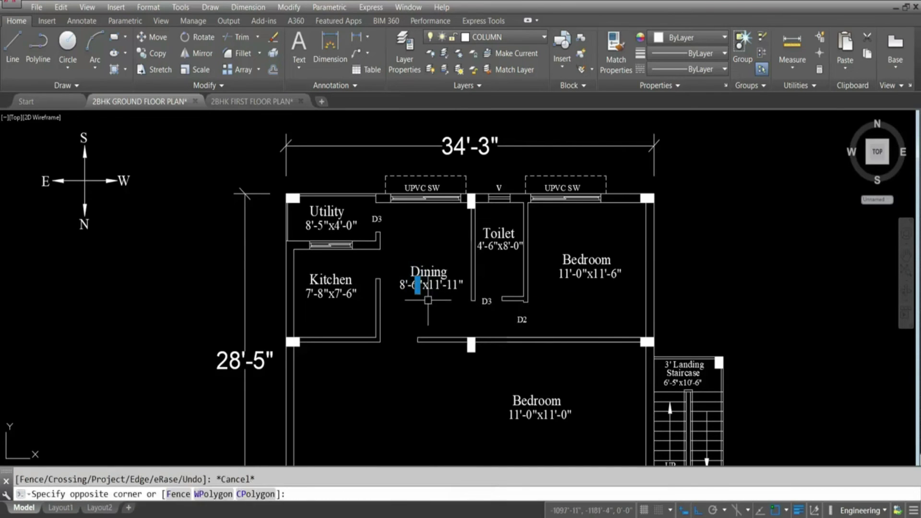
click(422, 291)
key(Delete)
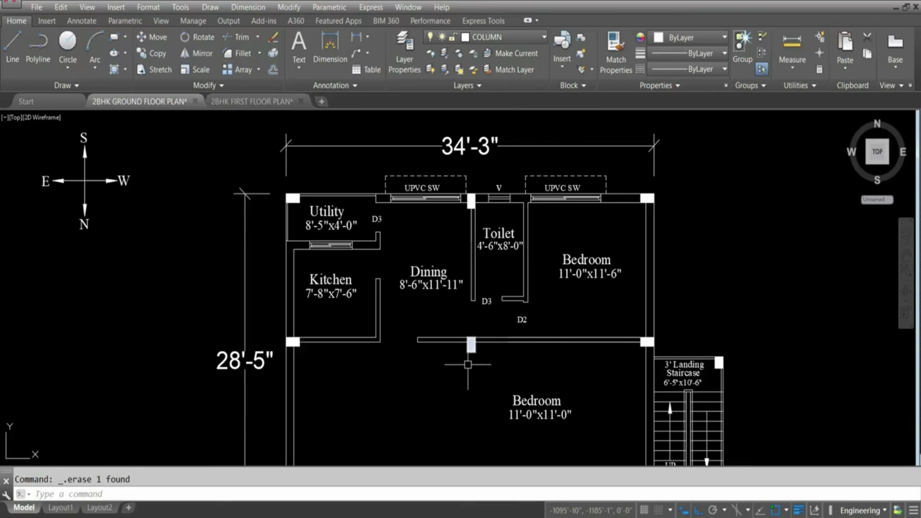
- Save the ground floor plan drawing
scroll(417, 281, down, 4)
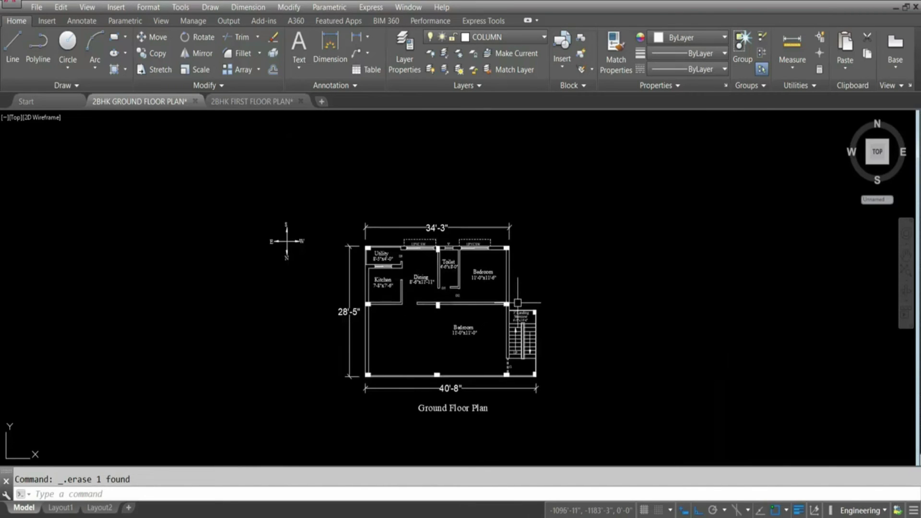
middle_drag(481, 305, 434, 305)
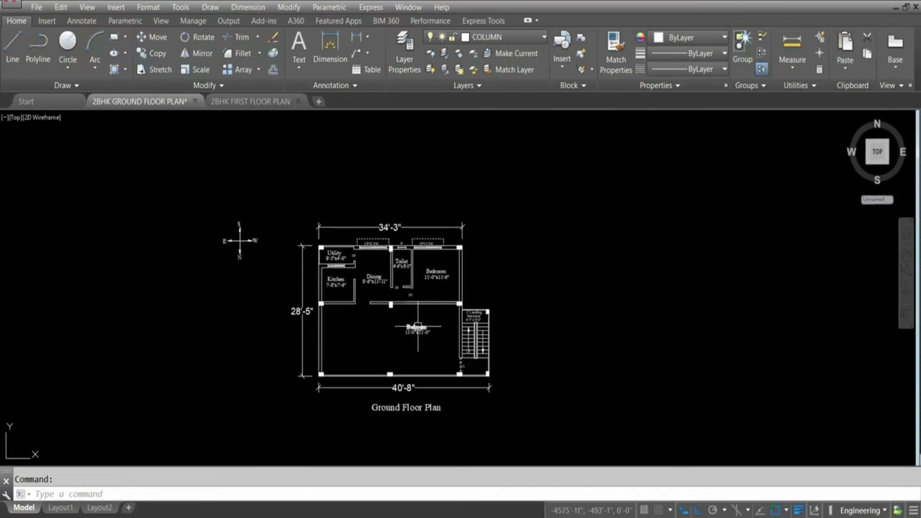
scroll(367, 289, up, 2)
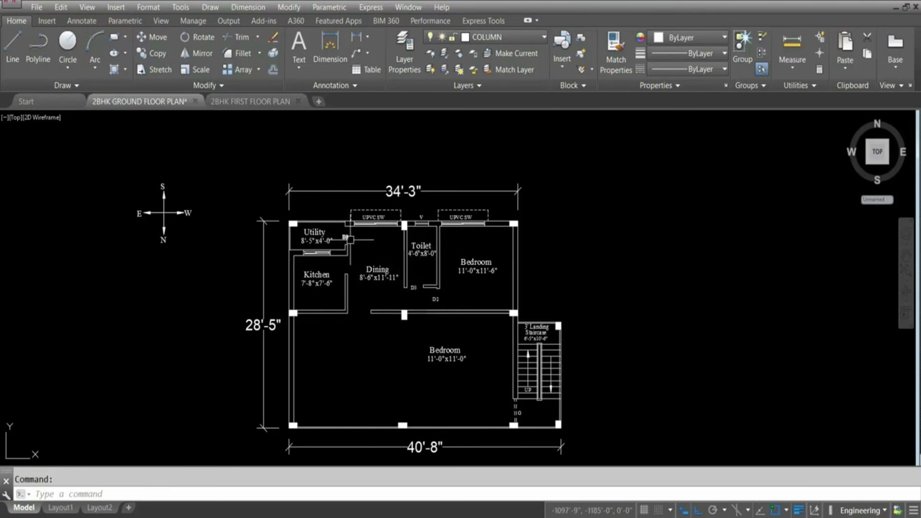
key(ctrl+s)
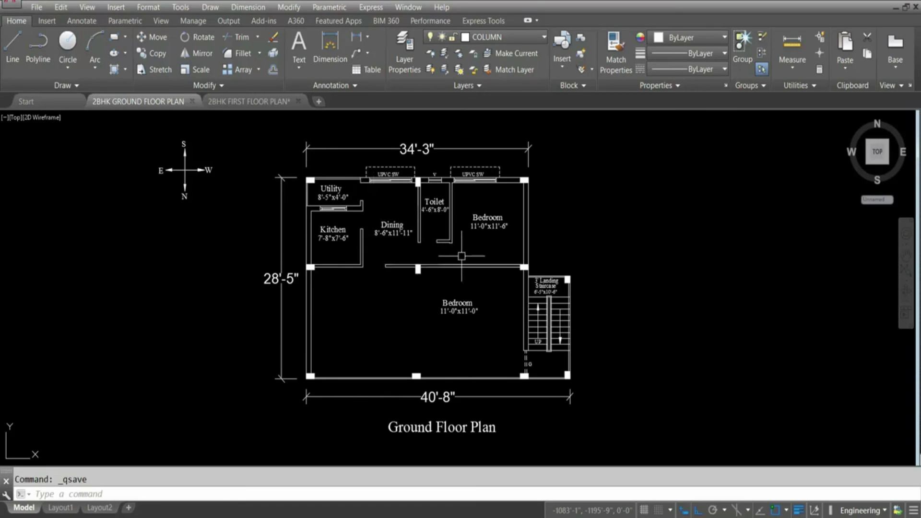
scroll(372, 255, up, 2)
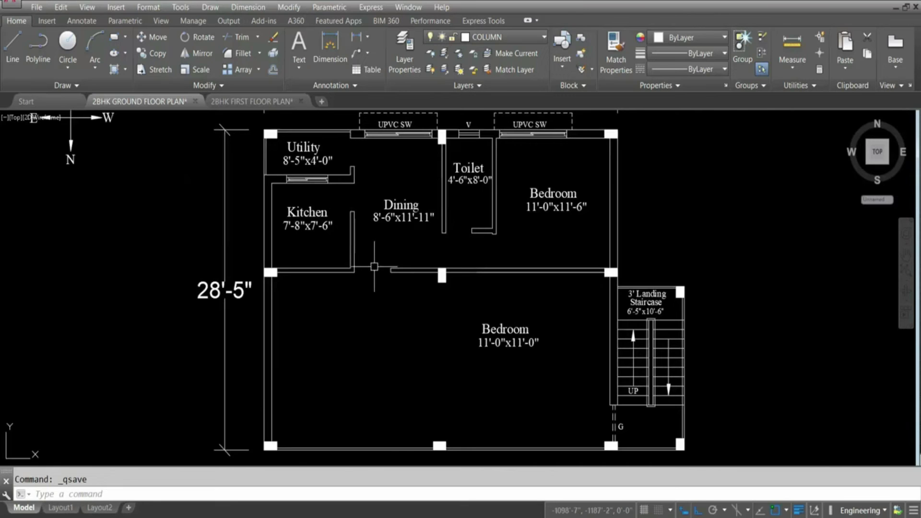
scroll(376, 301, down, 2)
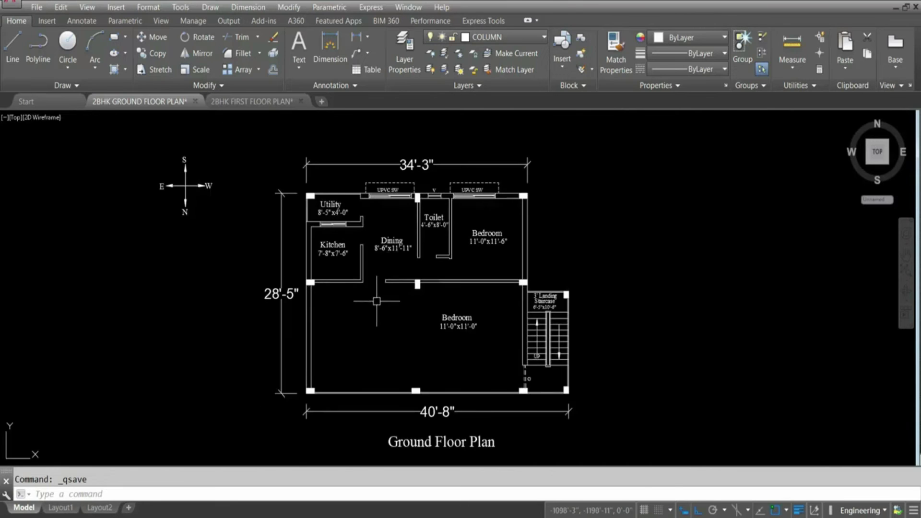
- In the first floor plan, copy the utility D3, toilet D3 and adjoining bedroom D2 doors, using the utility corner column's outer corner as base point
click(252, 102)
scroll(454, 242, up, 2)
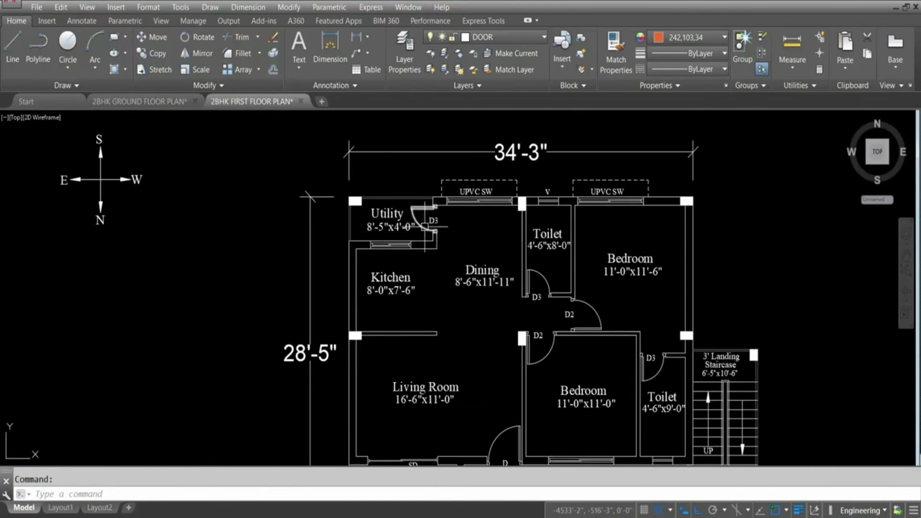
click(533, 297)
click(600, 315)
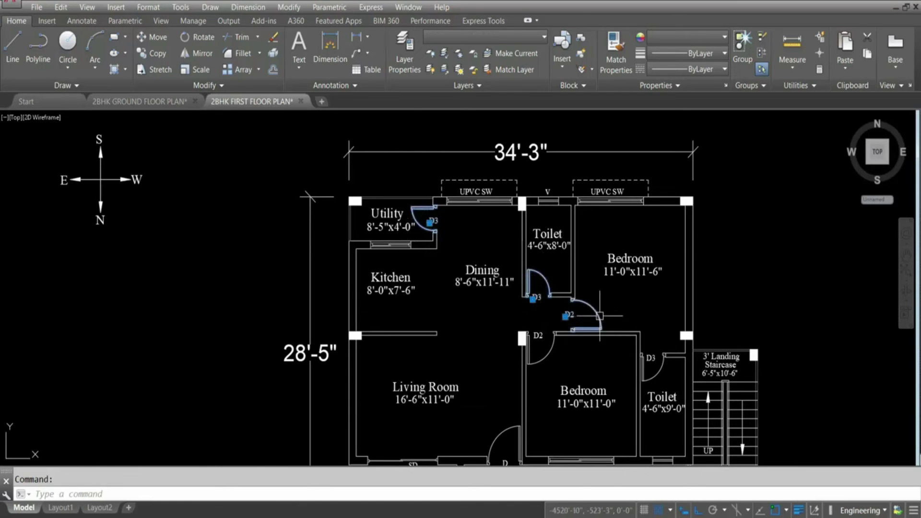
click(63, 7)
click(103, 83)
scroll(364, 202, up, 2)
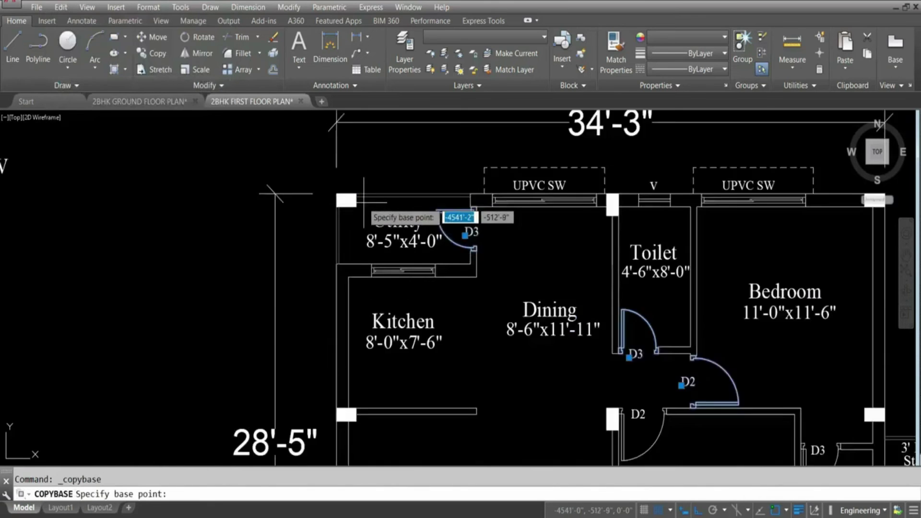
scroll(364, 202, up, 2)
click(319, 190)
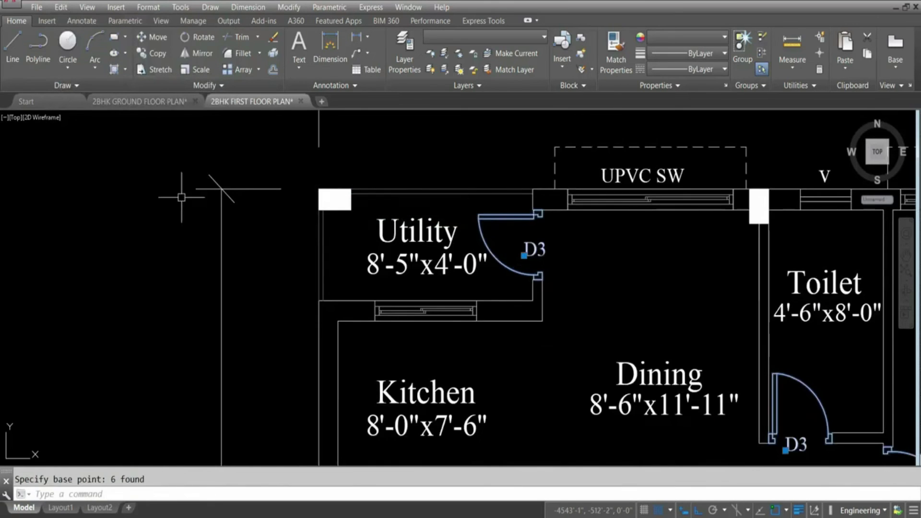
- Paste the three copied doors into the ground floor plan at the matching outer corner of the utility column
click(98, 99)
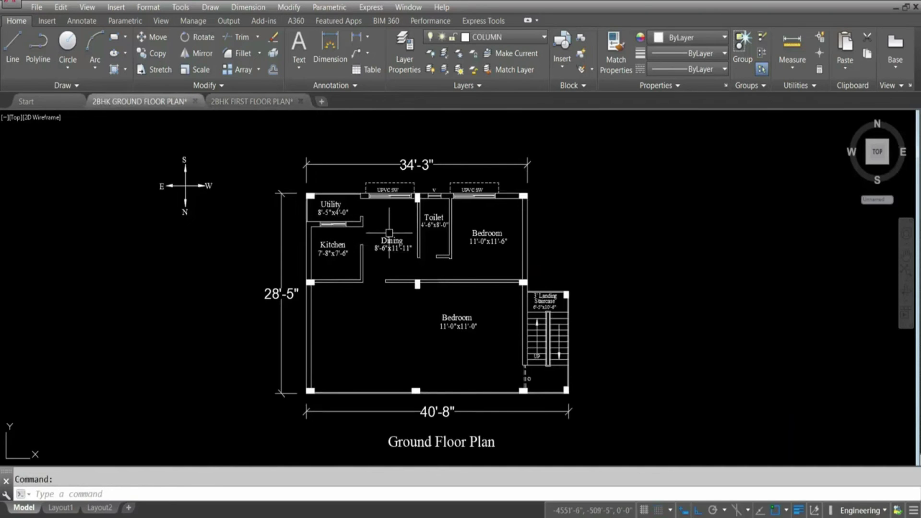
key(ctrl+v)
scroll(318, 196, up, 7)
scroll(213, 184, down, 1)
click(214, 186)
scroll(257, 154, down, 4)
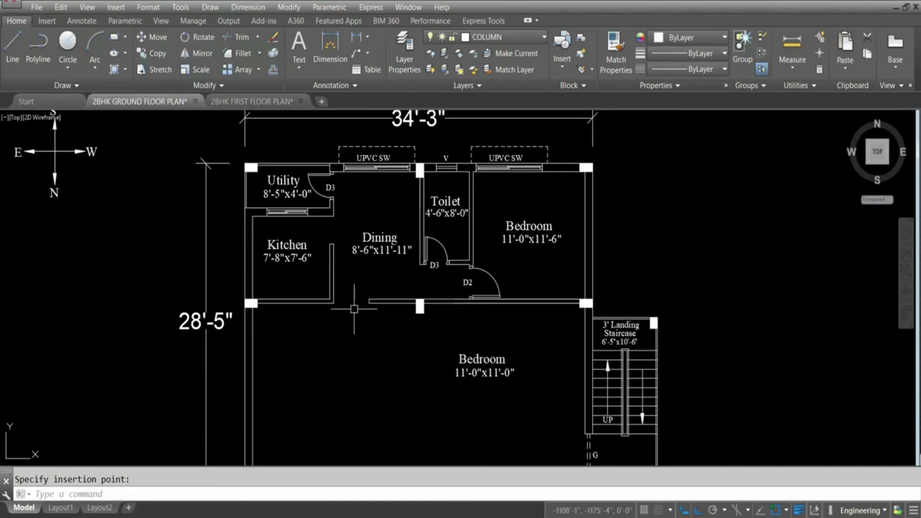
- Copy the living room's main door D from the first floor plan, using the utility corner column's outer corner as base point
click(234, 100)
scroll(342, 198, down, 3)
scroll(426, 354, up, 2)
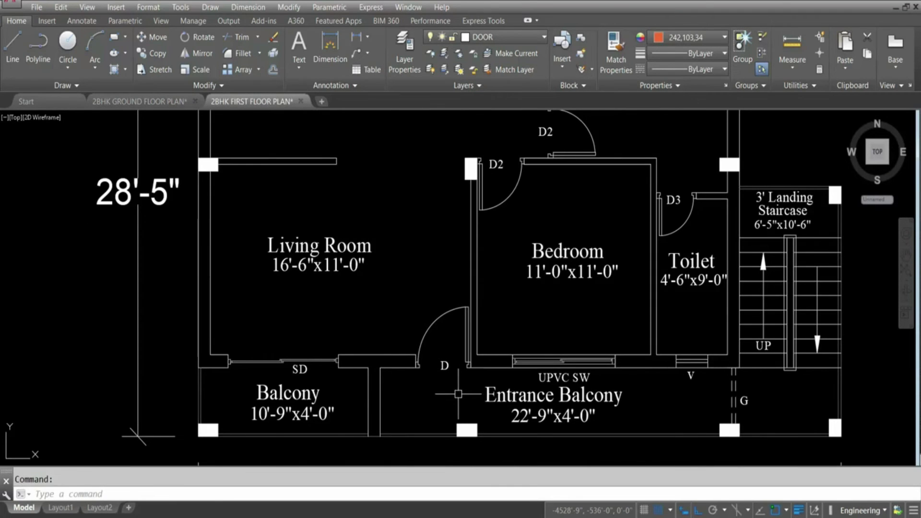
key(Escape)
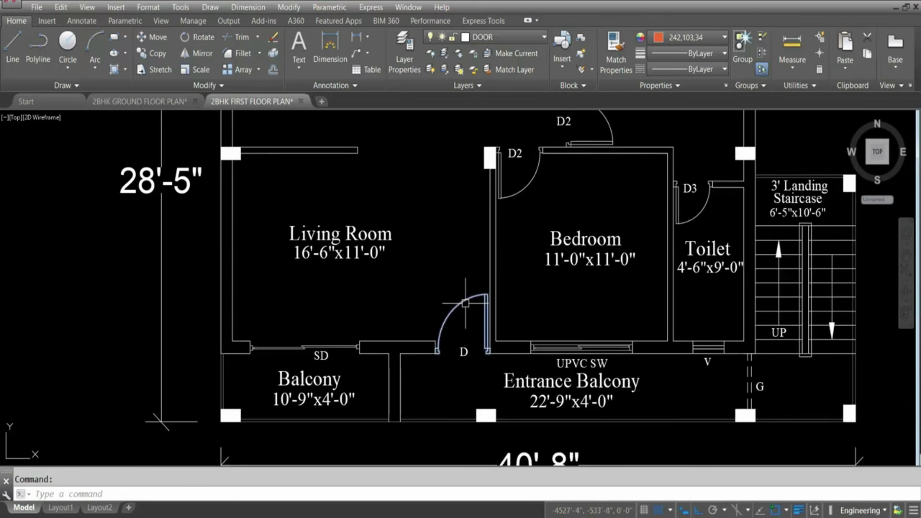
click(464, 353)
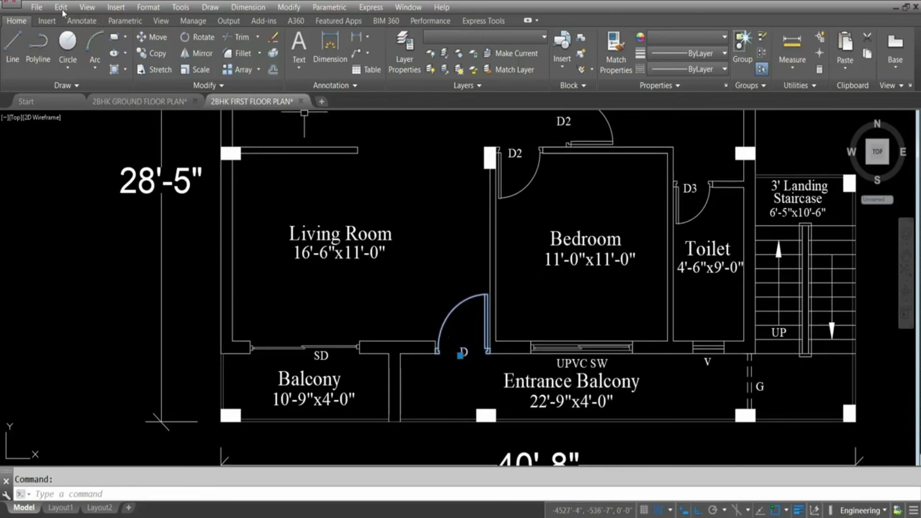
click(61, 8)
click(87, 90)
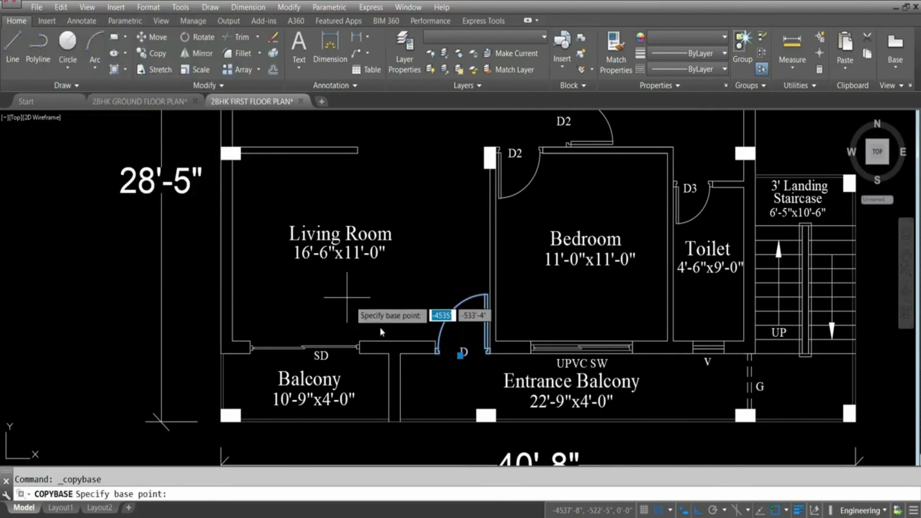
scroll(464, 353, down, 5)
scroll(374, 239, up, 7)
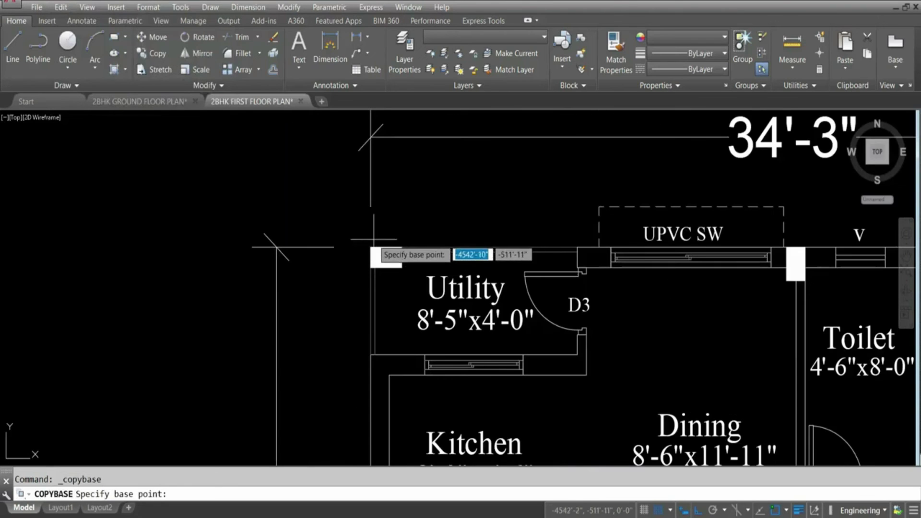
click(371, 252)
- Paste the main door D into the ground floor drawing so it sits in the empty space beside the plan
click(151, 102)
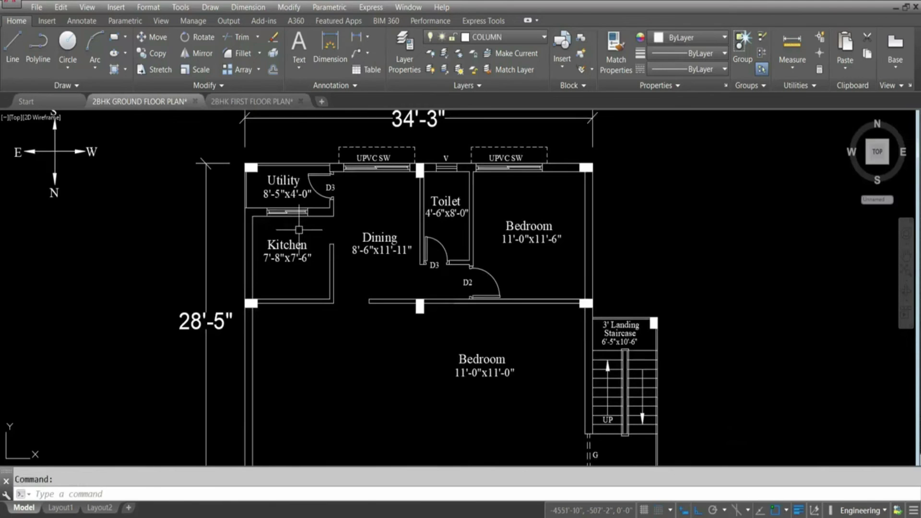
key(ctrl+v)
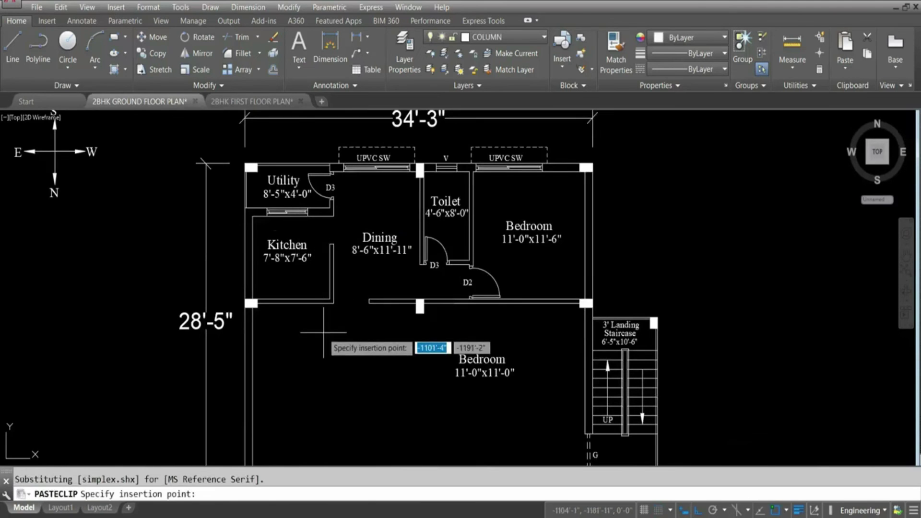
scroll(328, 233, down, 4)
click(160, 200)
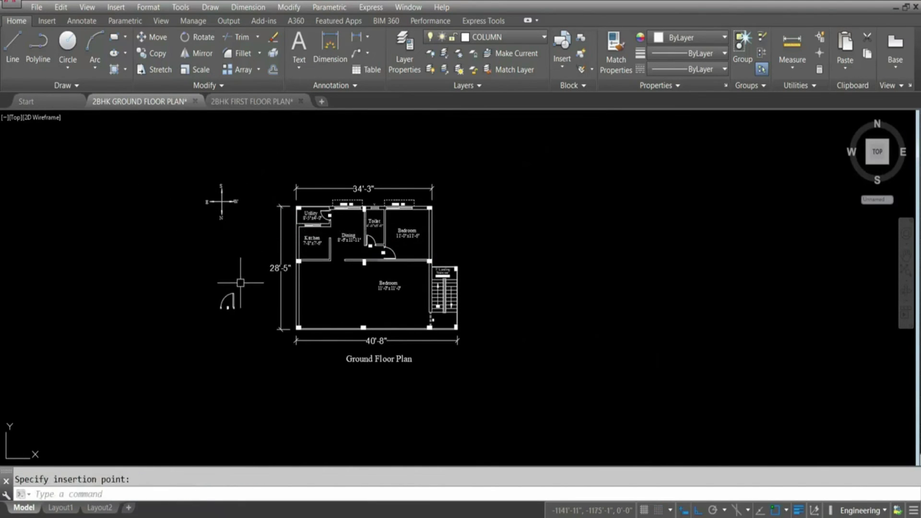
scroll(242, 285, up, 4)
scroll(221, 351, down, 4)
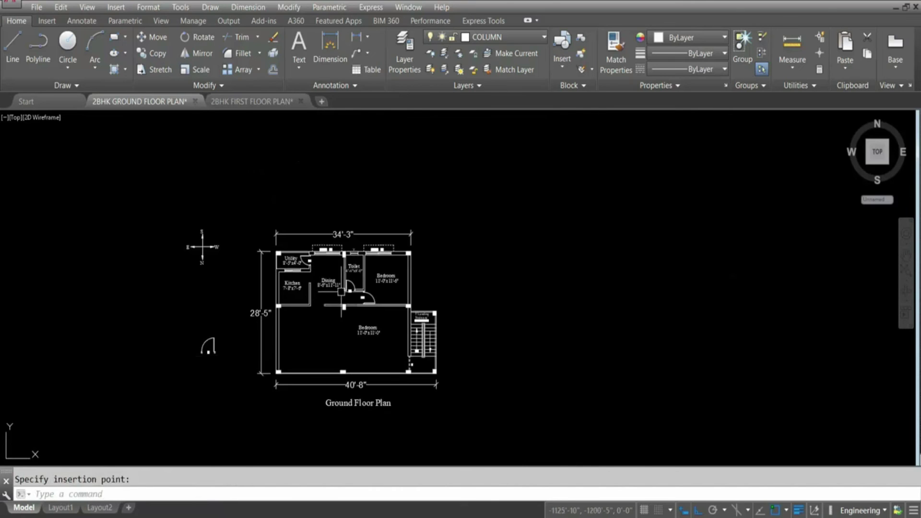
- Move the pasted door D freely into the large open area below the kitchen partition, with Ortho off
click(242, 355)
click(170, 318)
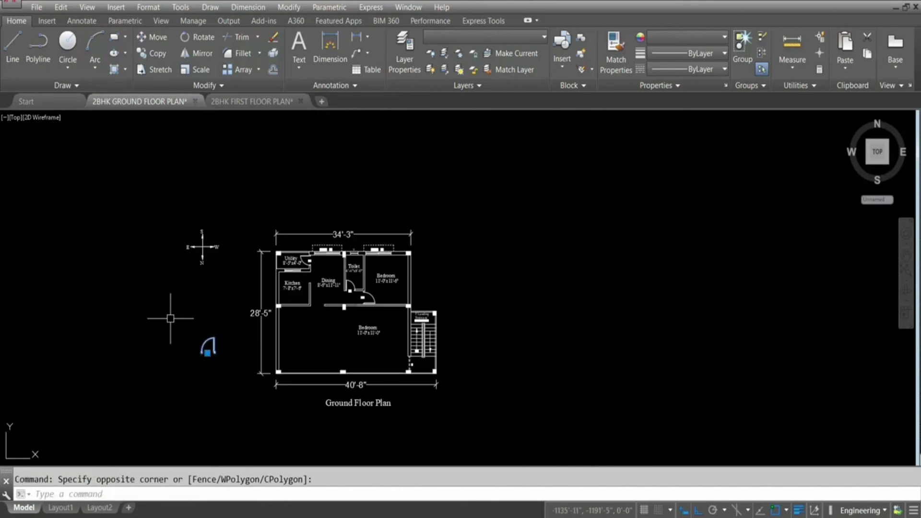
text(m)
key(Return)
click(208, 352)
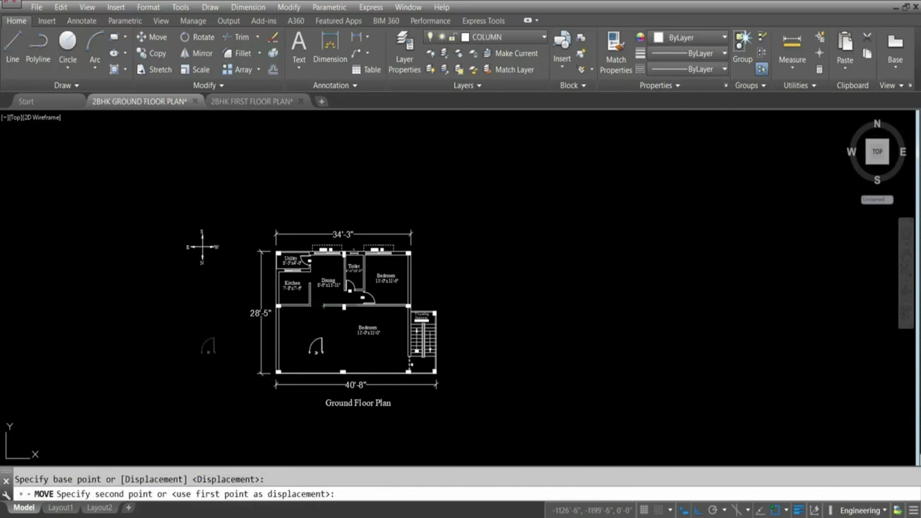
key(F8)
scroll(314, 315, up, 5)
click(317, 382)
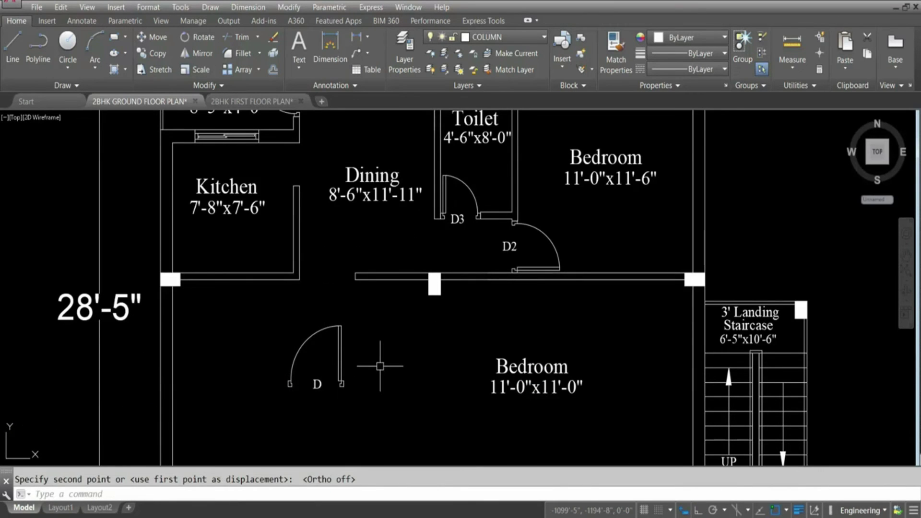
- Mirror door D about a vertical line beside it with Ortho on, keeping the source door
click(367, 410)
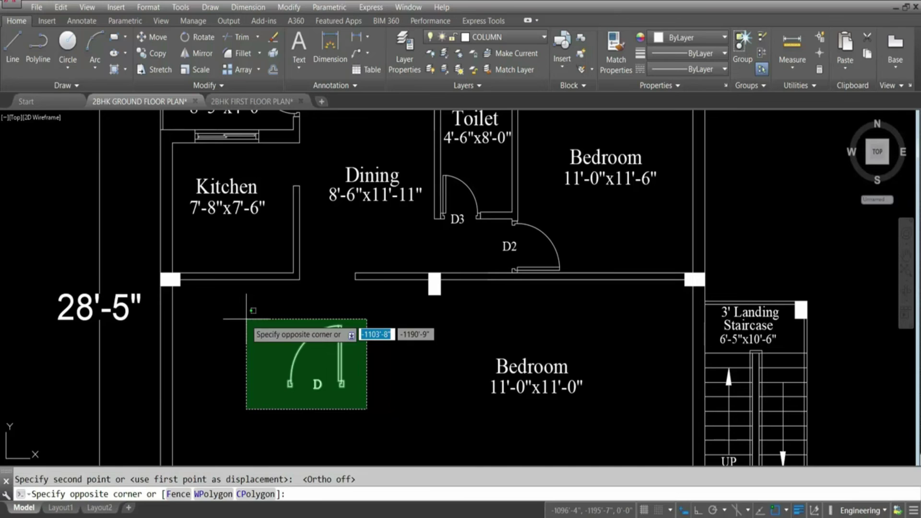
click(247, 318)
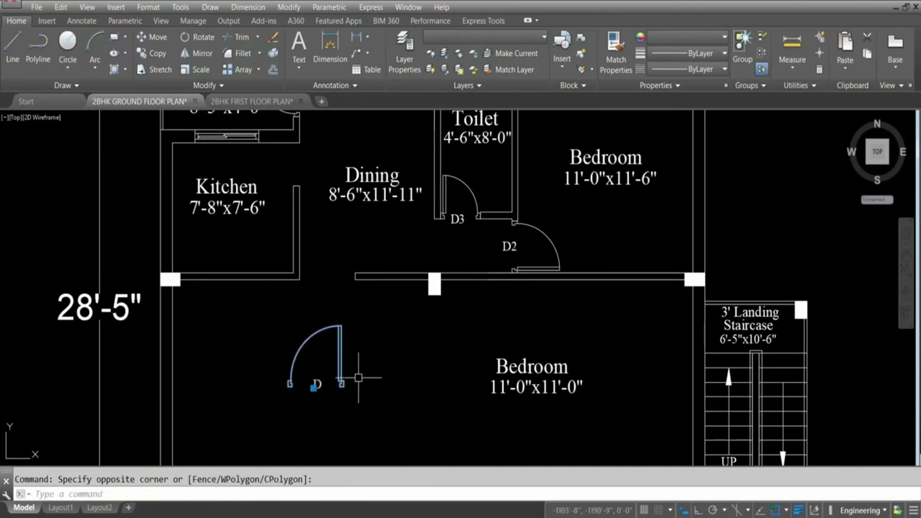
text(mi)
key(Return)
click(273, 321)
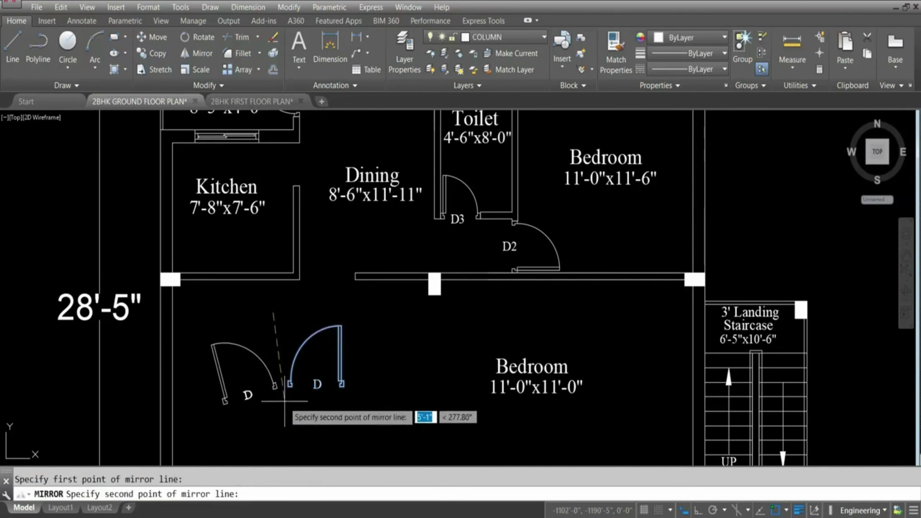
key(F8)
click(283, 412)
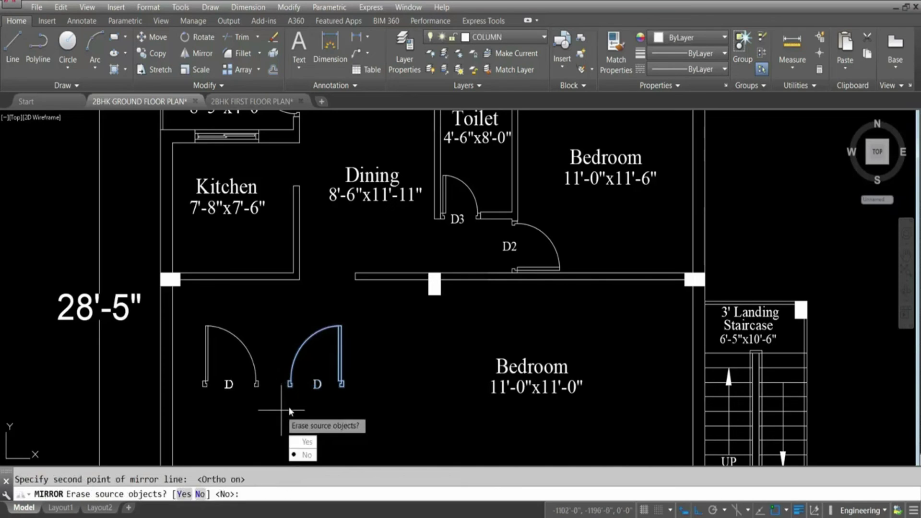
key(Return)
- Move the mirrored door D into the wall opening between the kitchen partition and the dining-side wall
click(251, 354)
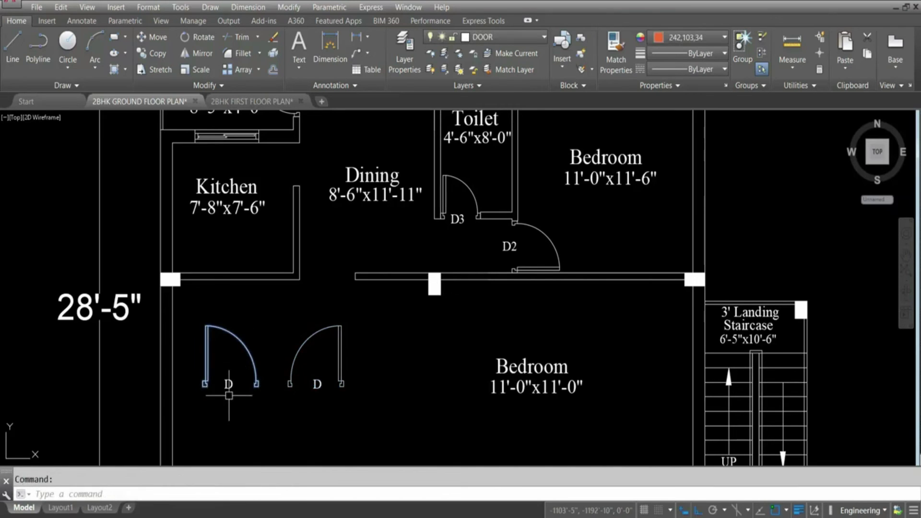
text(m)
key(Return)
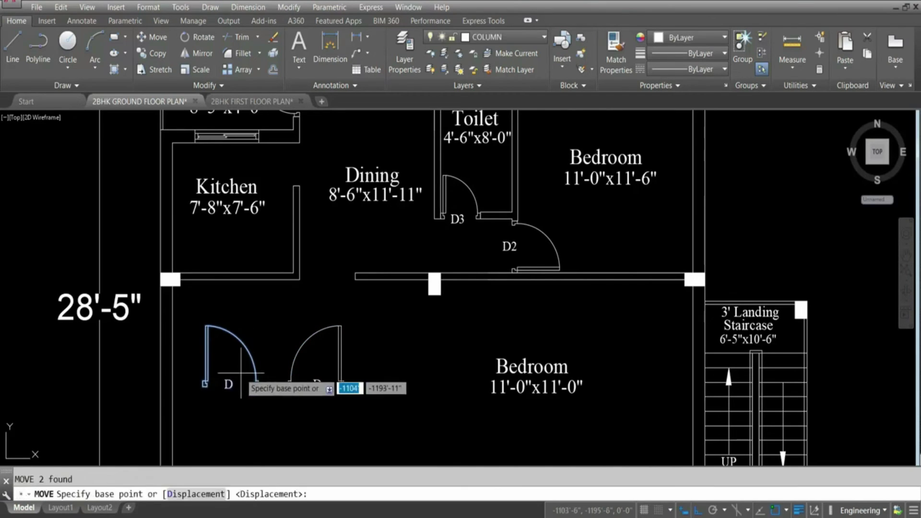
scroll(226, 389, up, 5)
click(217, 418)
scroll(216, 418, down, 8)
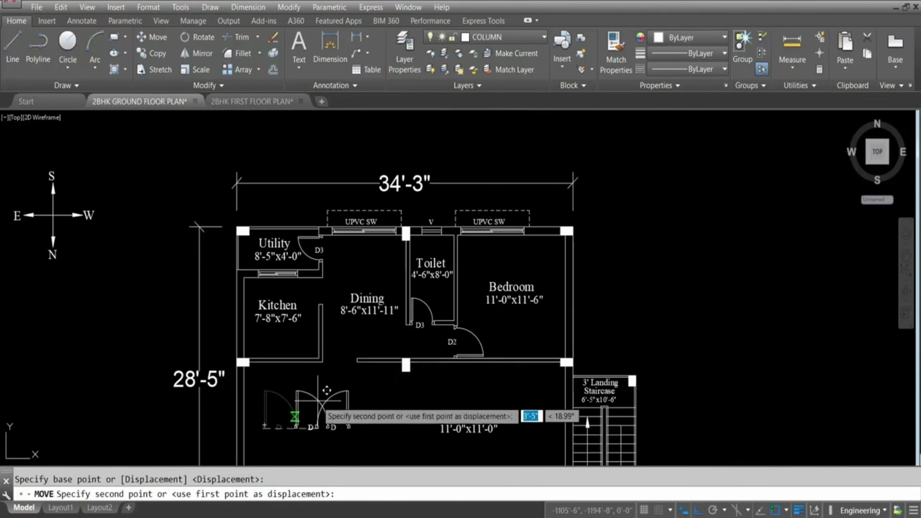
click(337, 359)
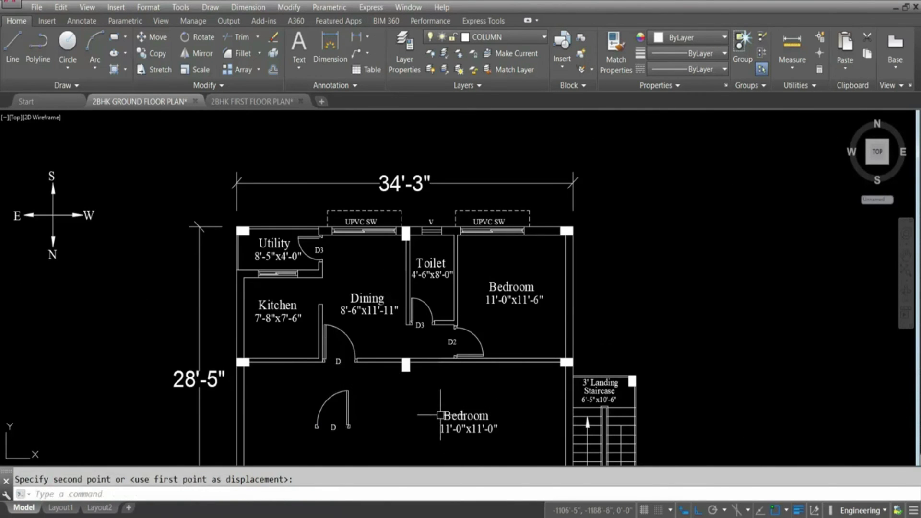
scroll(342, 369, up, 6)
scroll(381, 370, down, 6)
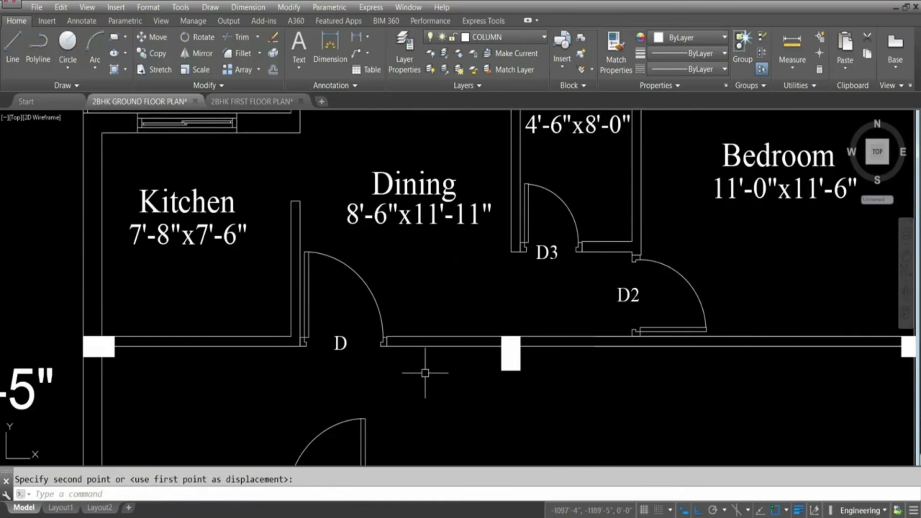
scroll(426, 372, down, 2)
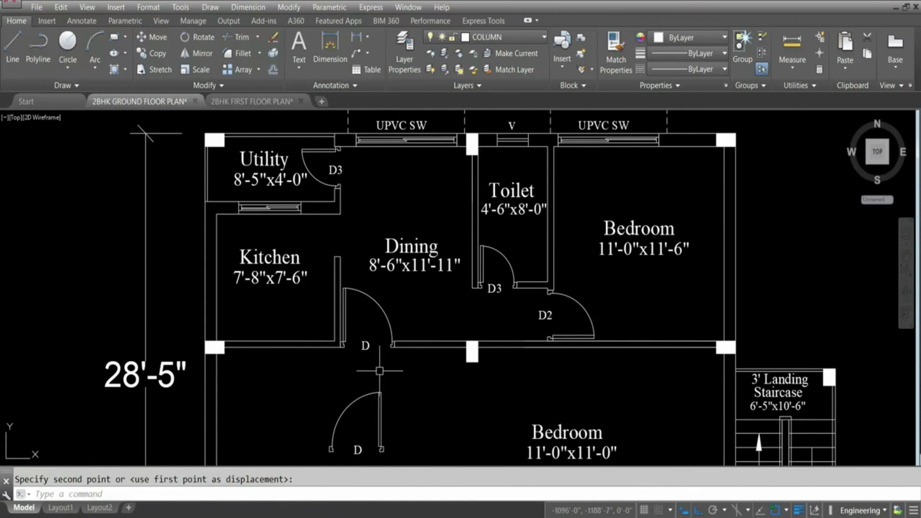
- Erase the spare source door D left in the open area below the dining room
scroll(405, 360, down, 4)
click(405, 384)
click(364, 359)
key(Delete)
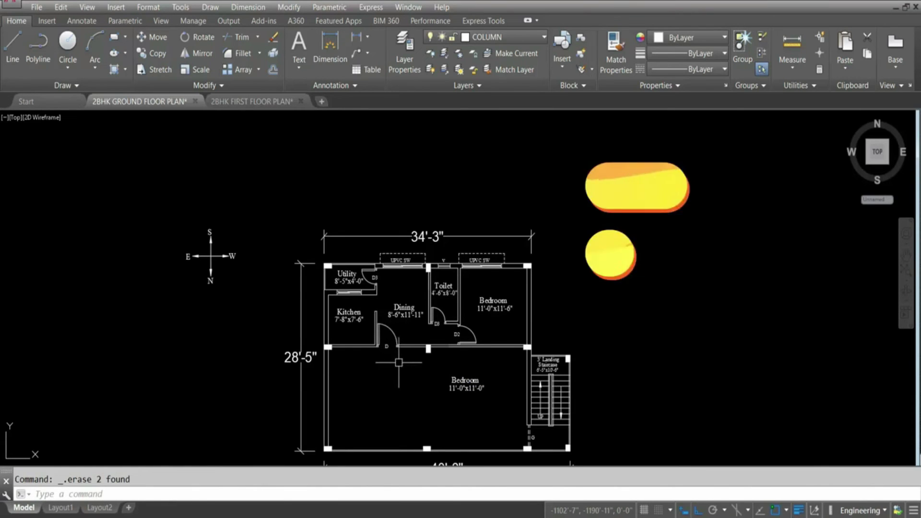
- Copy the toilet's D3 door into the dining area next to the kitchen opening, with Ortho off
scroll(264, 255, down, 1)
scroll(350, 242, up, 5)
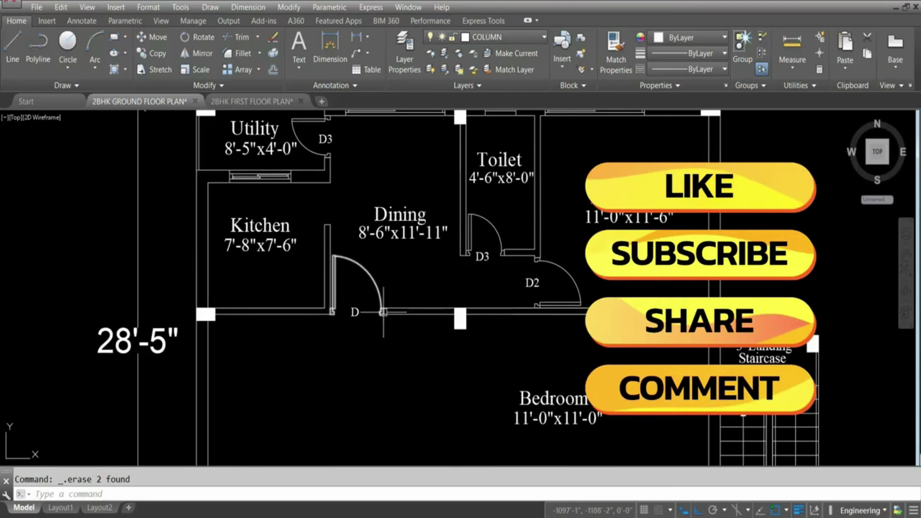
scroll(350, 242, down, 4)
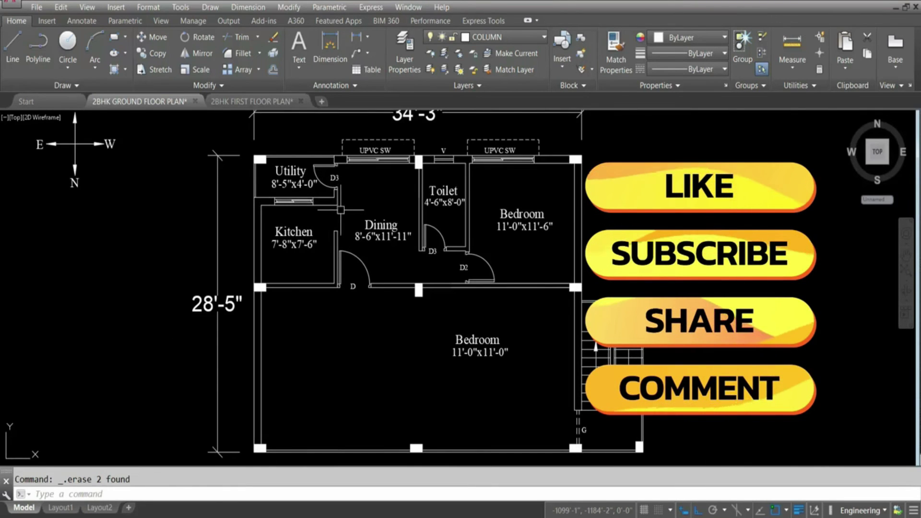
scroll(437, 209, up, 6)
click(438, 276)
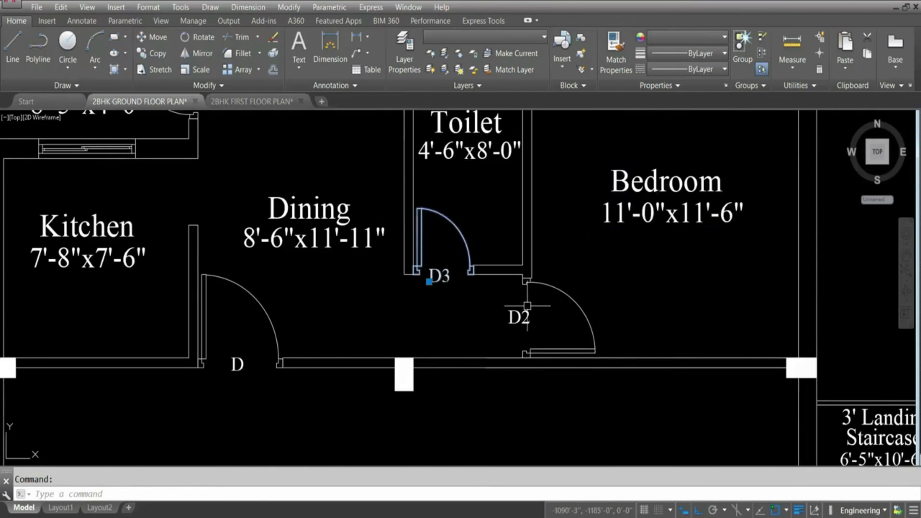
text(co)
key(Return)
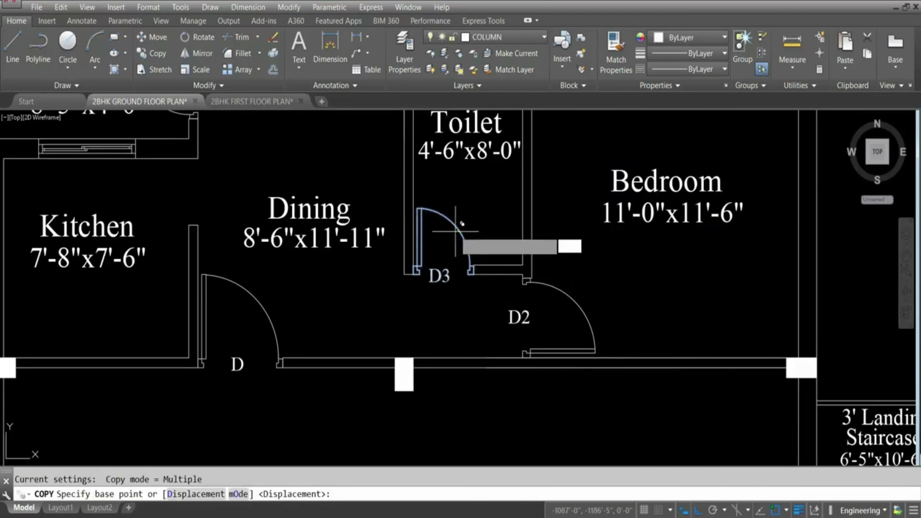
click(455, 231)
scroll(458, 232, down, 4)
scroll(419, 243, up, 4)
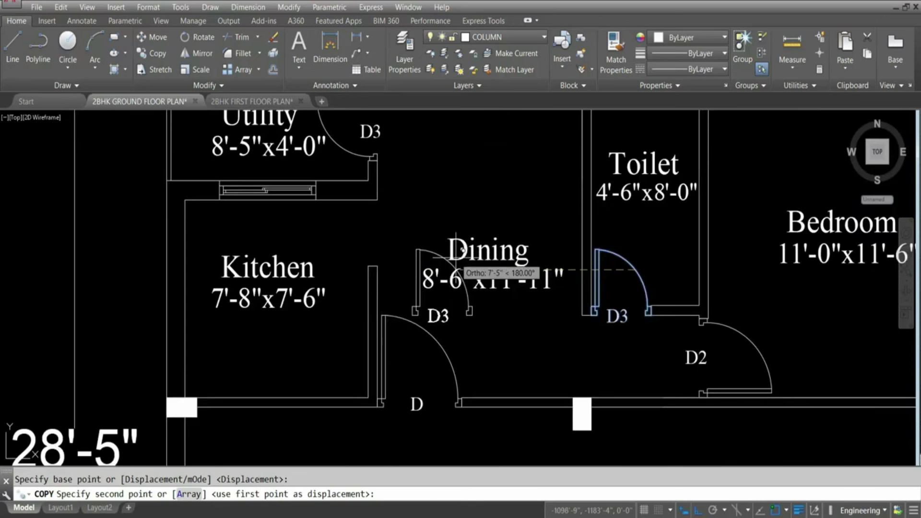
key(F8)
click(446, 204)
key(Escape)
- Place the D3 copy beside the kitchen opening and rotate the door 90° counter-clockwise with Ortho on
click(420, 230)
click(408, 199)
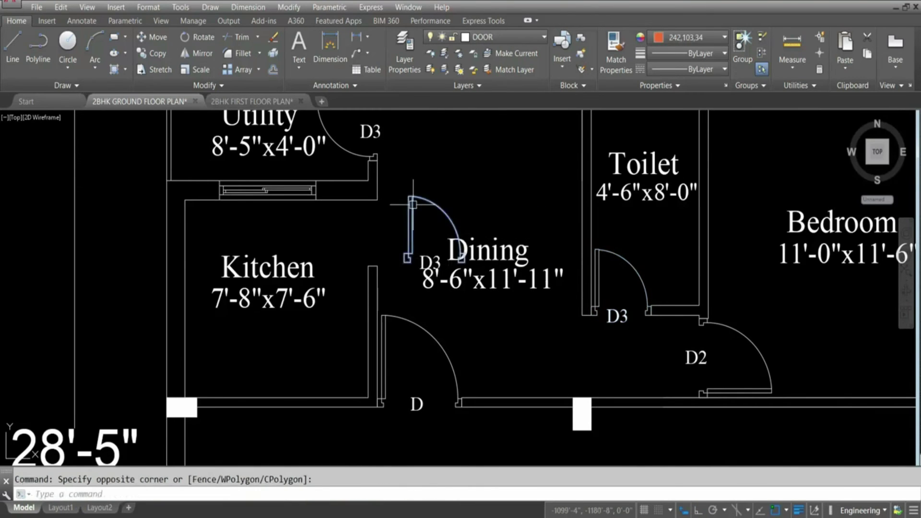
text(ro)
key(Return)
click(408, 253)
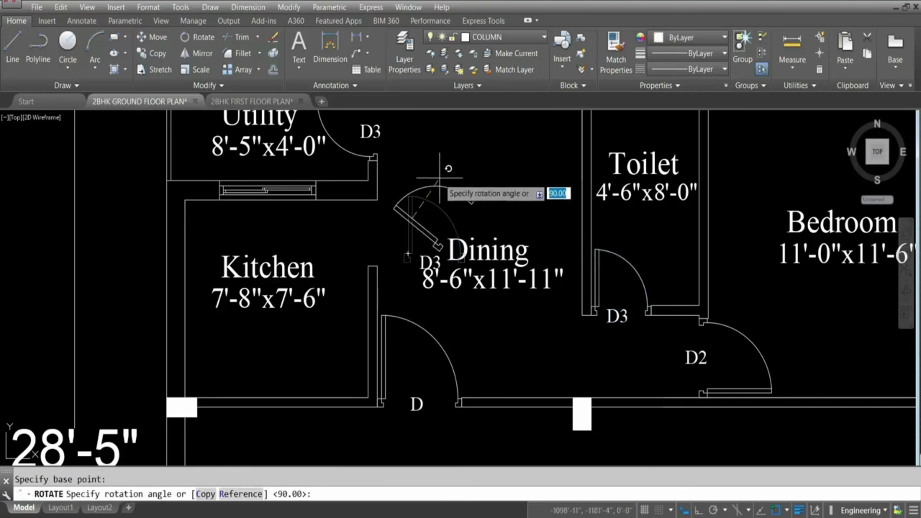
key(F8)
click(441, 180)
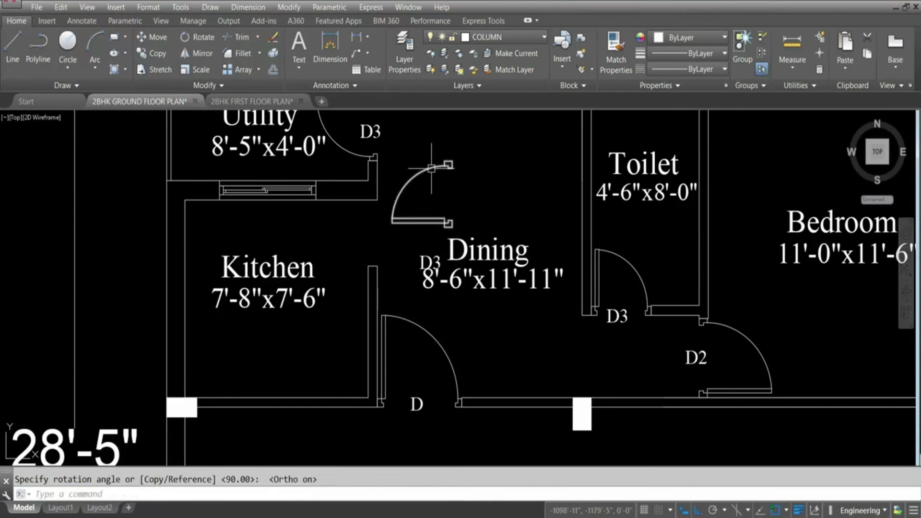
- Mirror the rotated door about a horizontal line through its leaf, keeping the source door
text(mi)
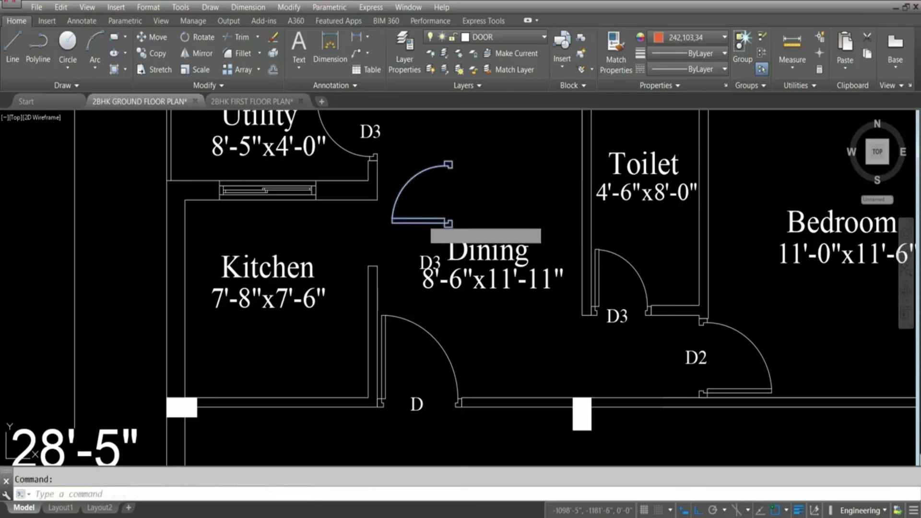
key(Return)
click(423, 220)
click(549, 202)
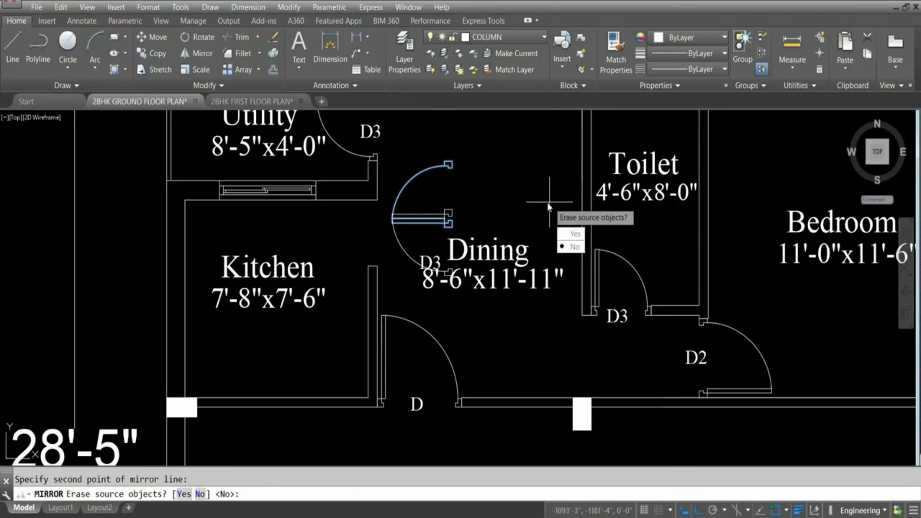
key(Return)
- Move the mirrored door into the kitchen's opening towards the dining area and erase the spare source door
click(396, 234)
text(m)
key(Return)
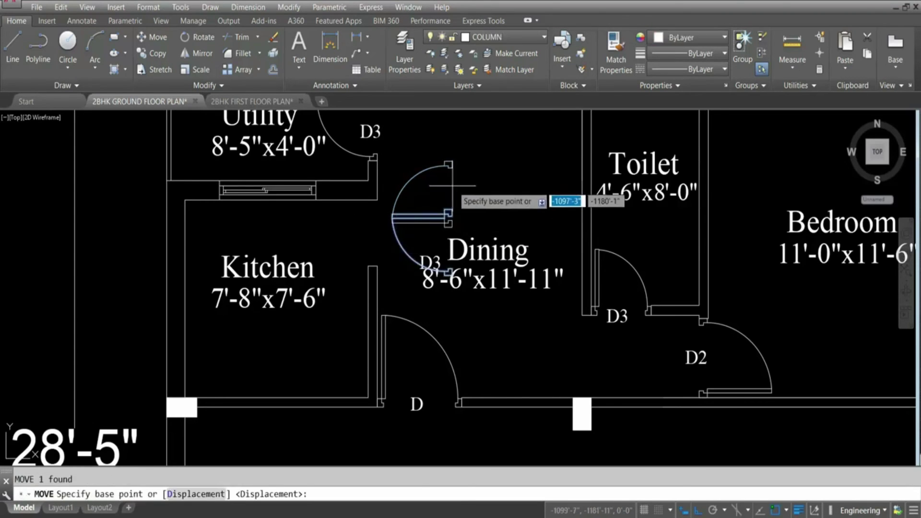
click(450, 211)
click(385, 206)
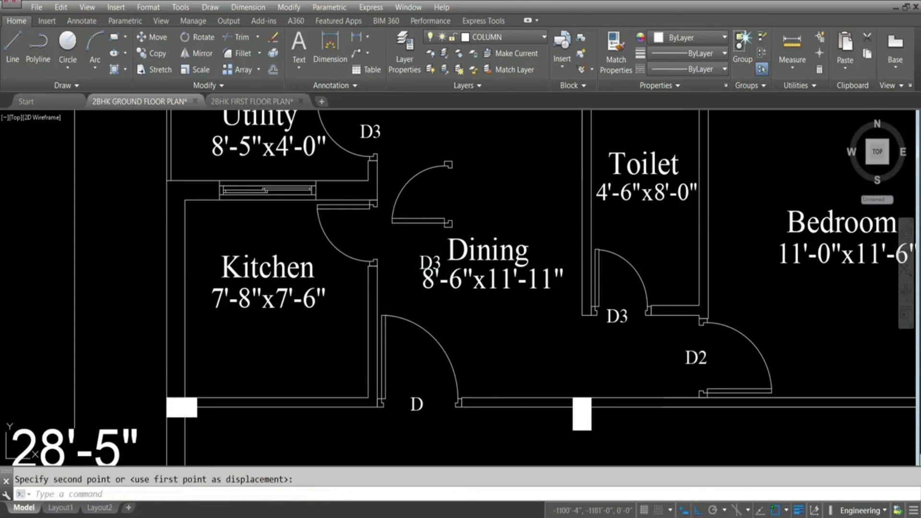
click(435, 222)
key(Delete)
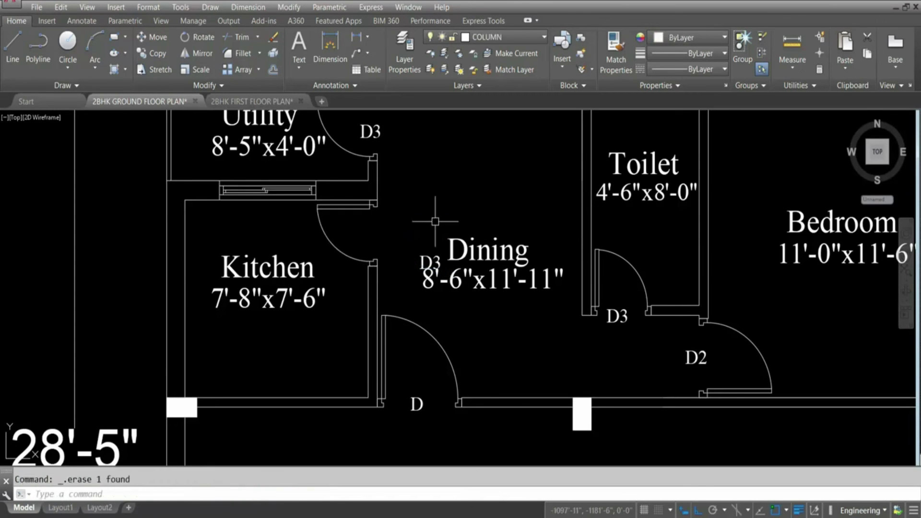
- Move the loose D3 label from the dining text to the kitchen door, with Ortho off
click(435, 259)
text(m)
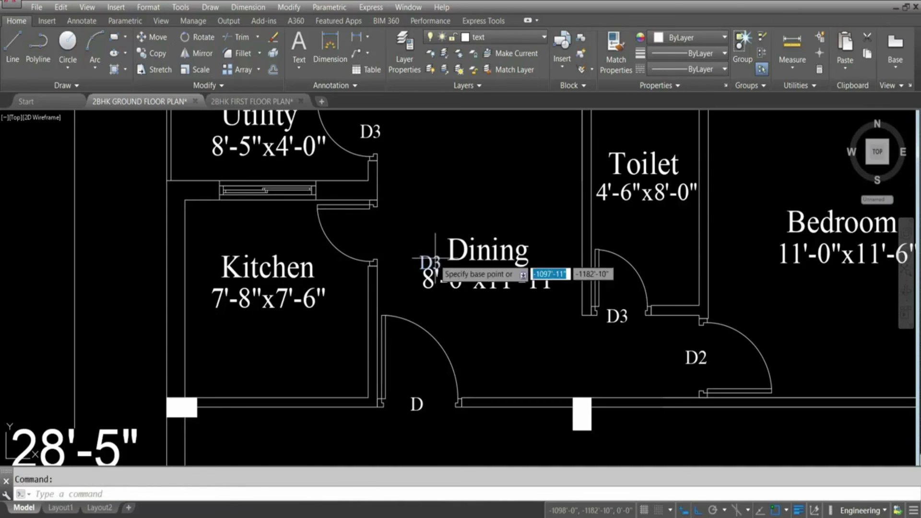
key(Return)
click(434, 259)
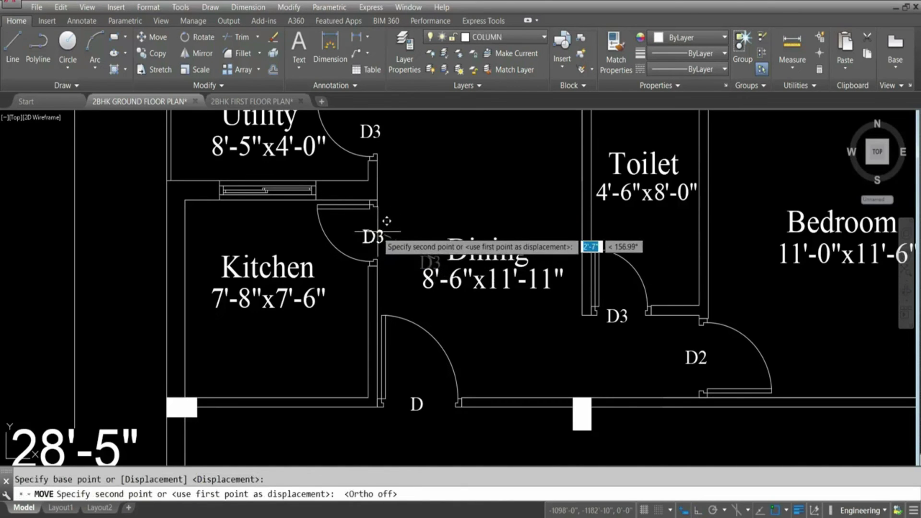
click(389, 217)
- Move the Bedroom label and its 11'-0"x11'-0" size text to the middle of the large lower room
scroll(363, 210, down, 5)
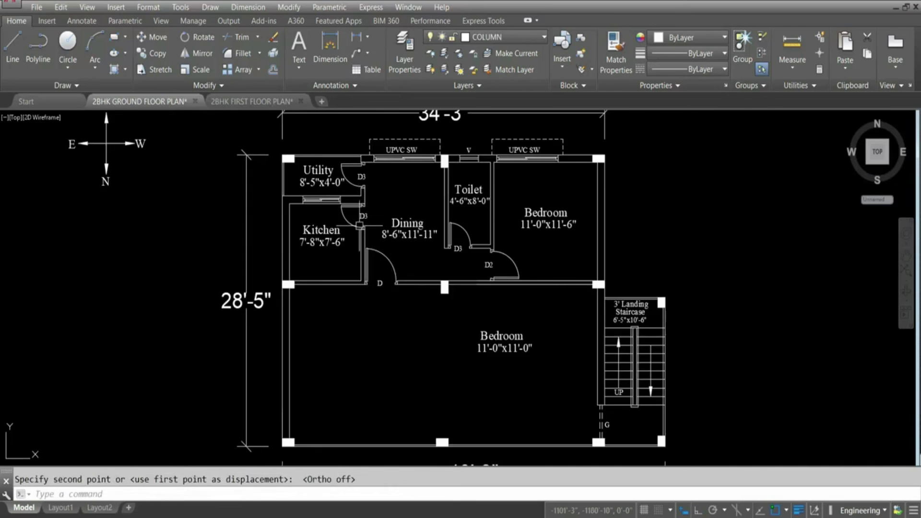
scroll(357, 219, up, 2)
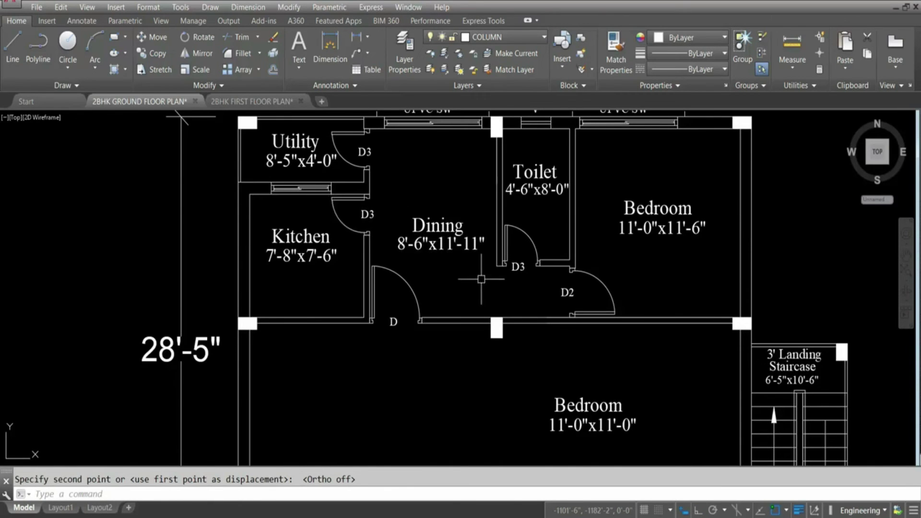
scroll(449, 259, down, 2)
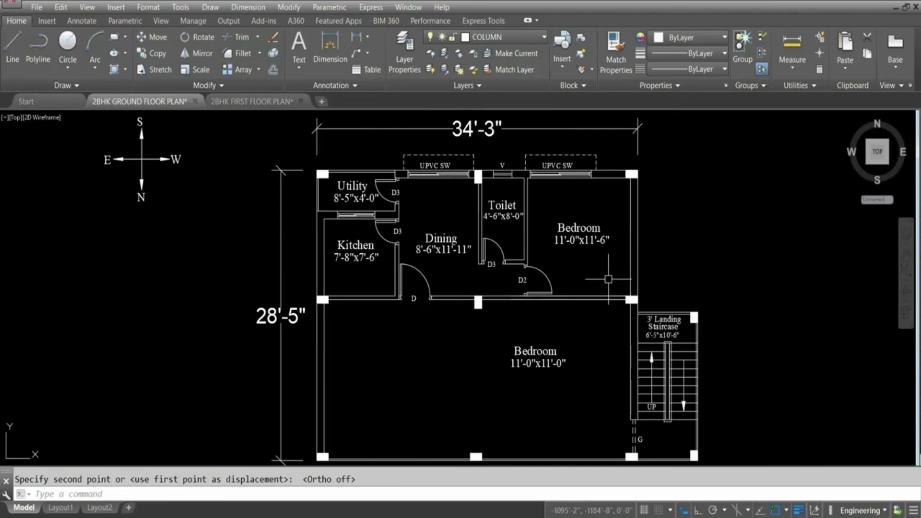
click(575, 376)
click(526, 329)
text(m)
key(Return)
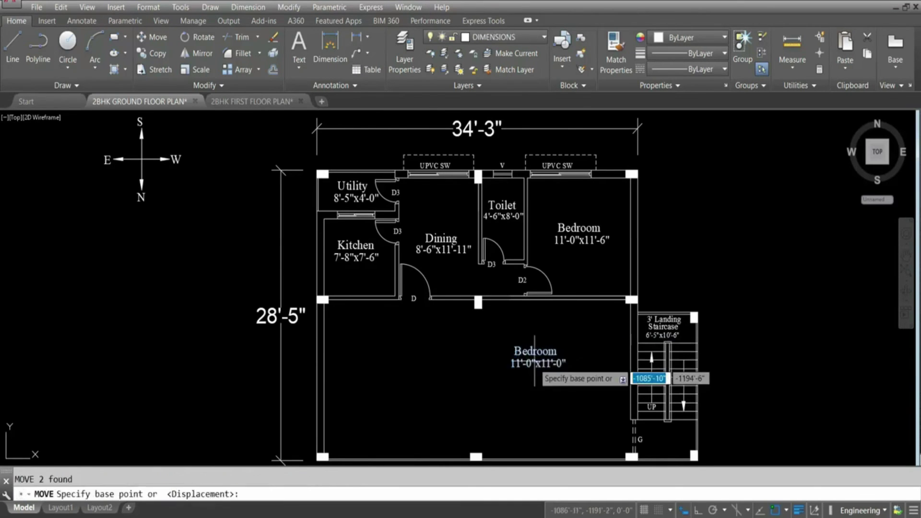
click(540, 355)
click(482, 374)
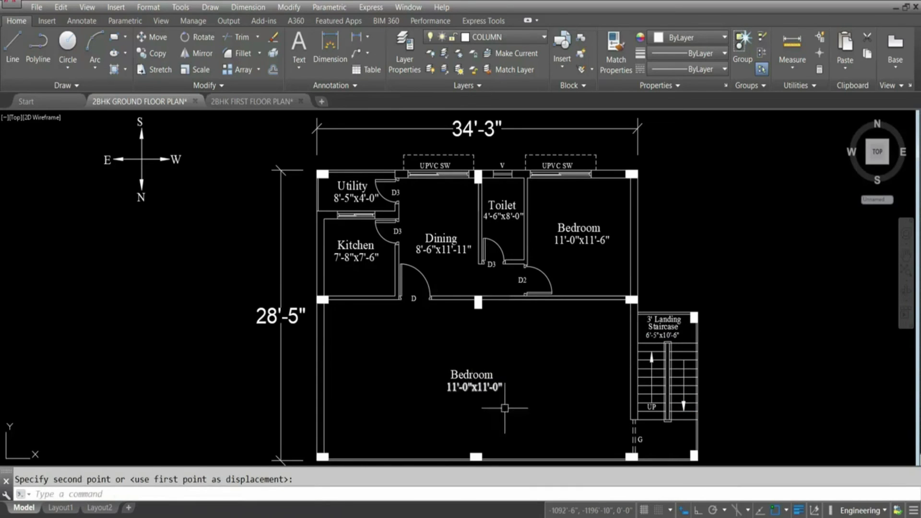
- Set the text height of the large lower room's Bedroom label to 1'-2", after trying 1'-6" and 1'
click(482, 373)
right_click(482, 374)
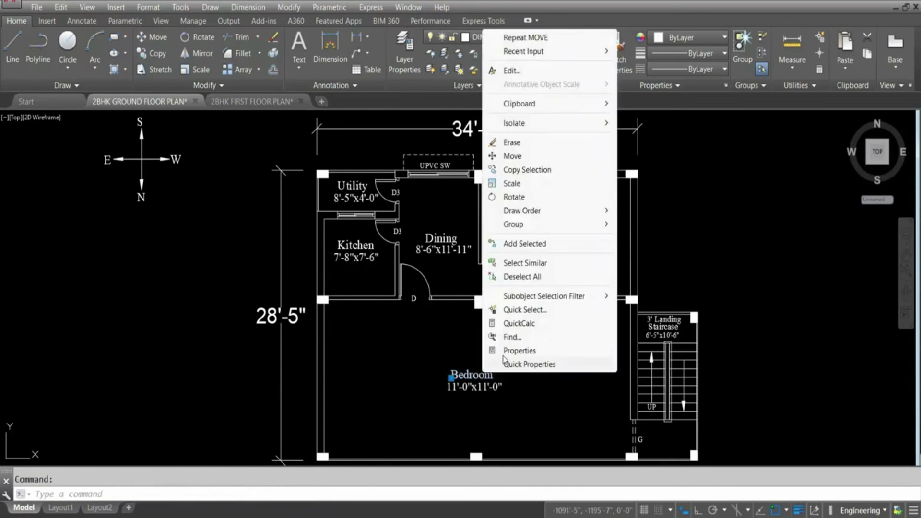
click(549, 351)
click(86, 253)
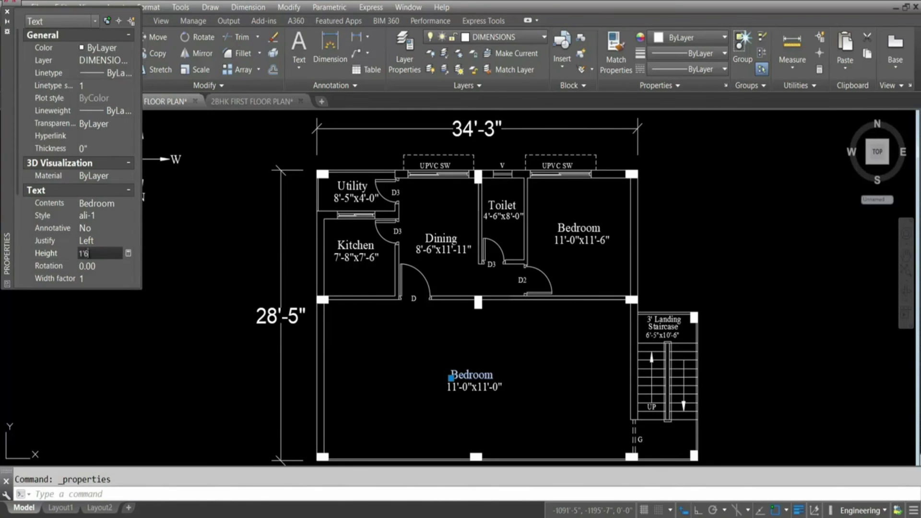
text(1'6)
key(Tab)
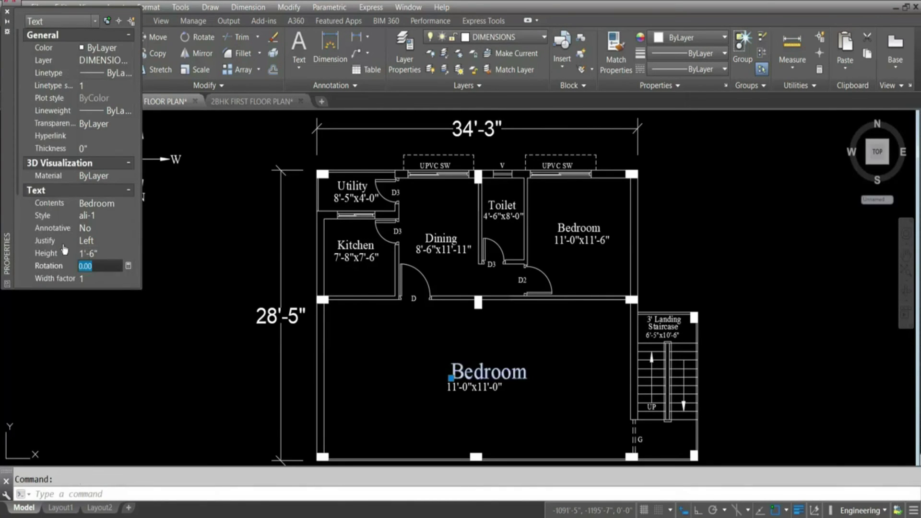
click(105, 254)
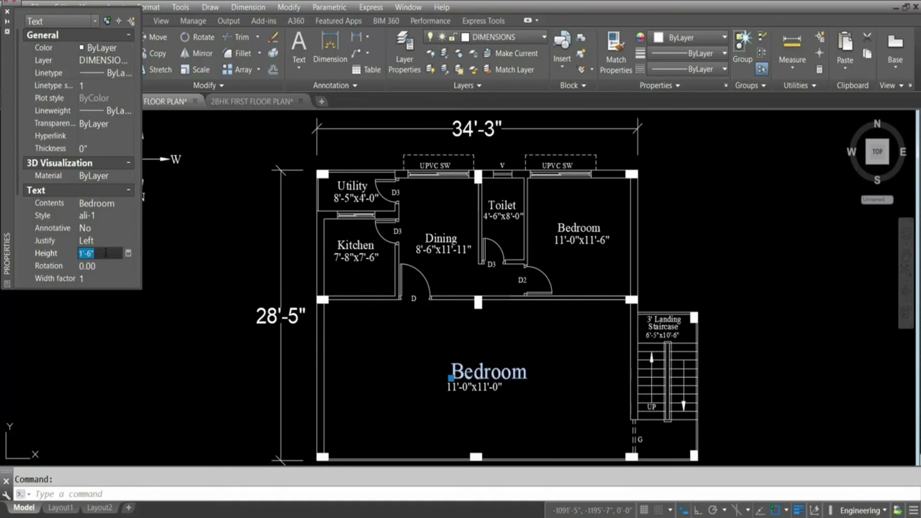
key(Tab)
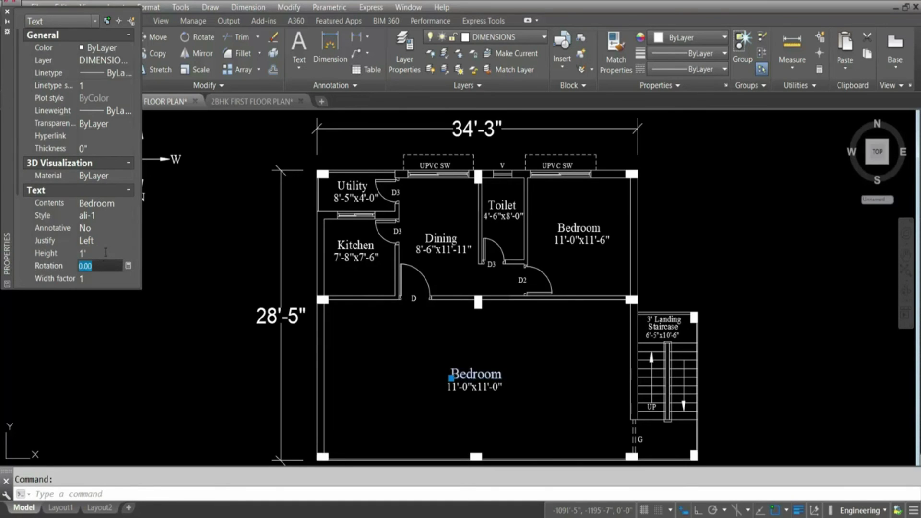
click(103, 253)
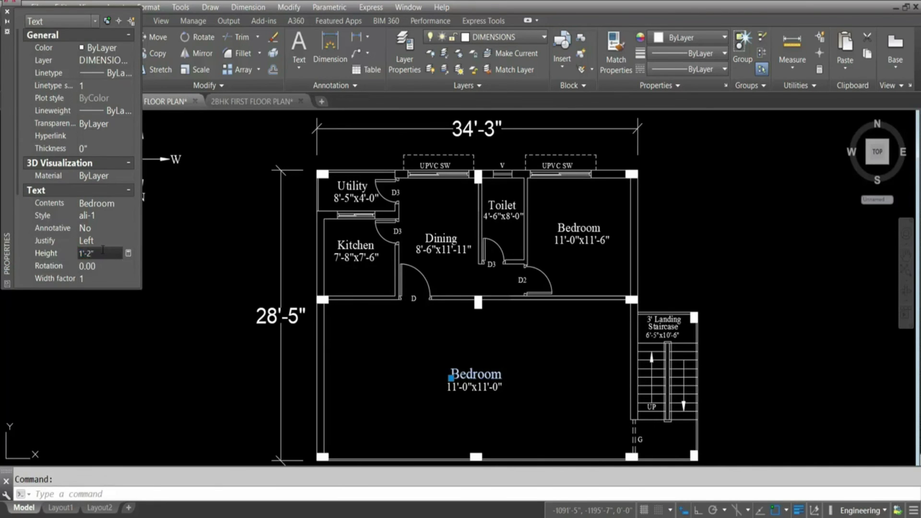
key(Tab)
click(7, 13)
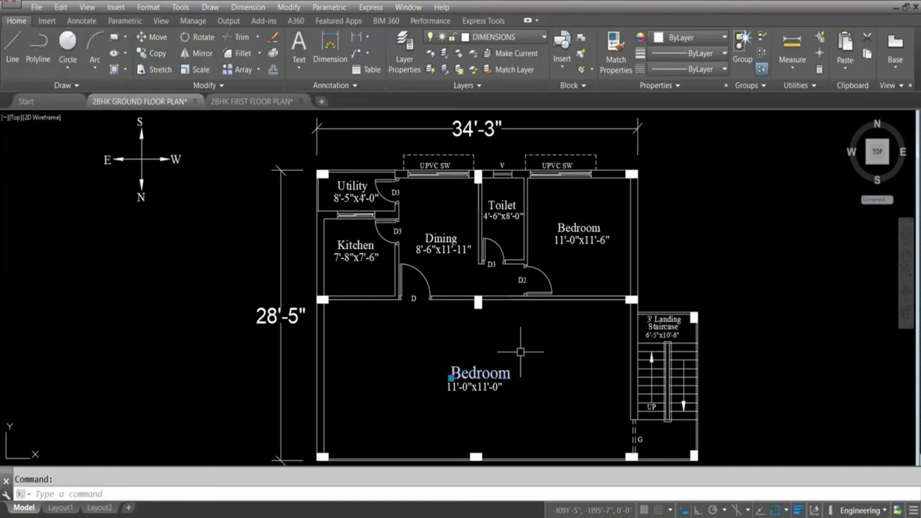
- Change the large lower room's label from Bedroom to Parking
double_click(507, 380)
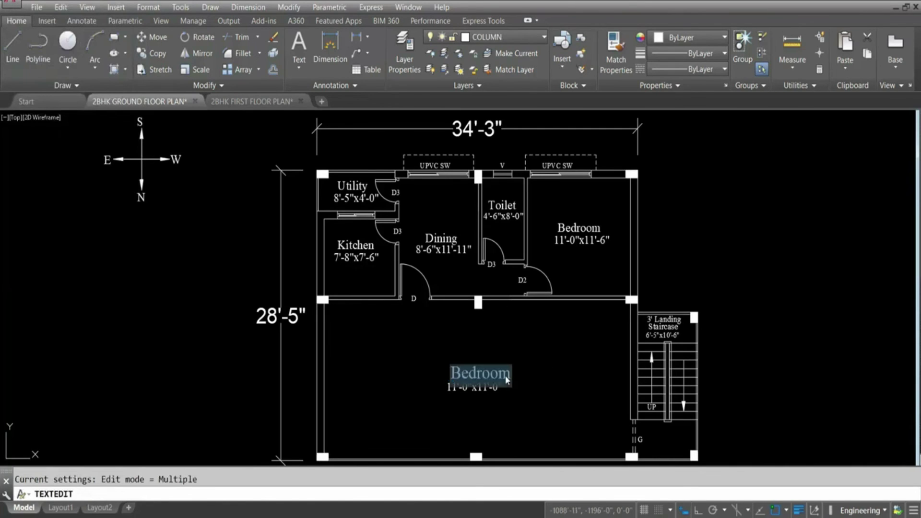
text(Par)
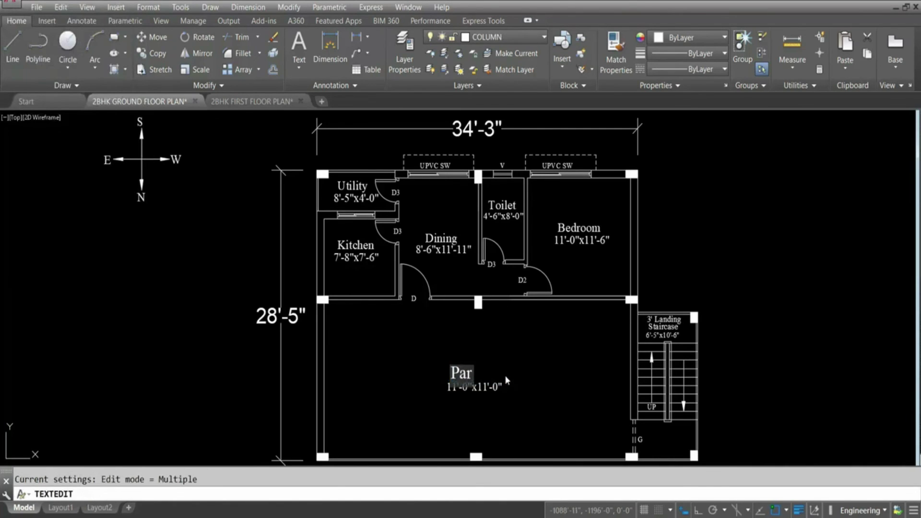
text(king)
key(Return)
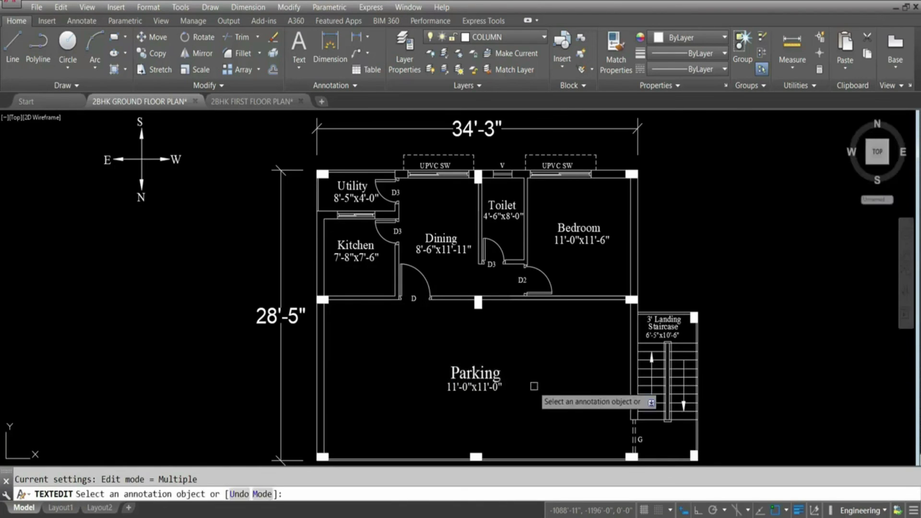
key(Escape)
- Match the Parking label's text properties onto the 11'-0"x11'-0" size text below it
click(495, 375)
text(ma)
key(Return)
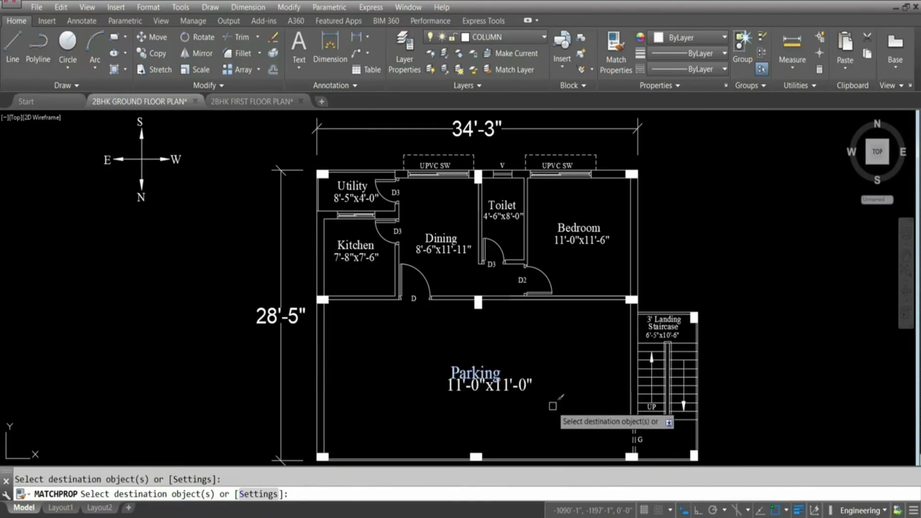
key(Escape)
- Move the Parking label slightly upward, clear of its size text
click(493, 371)
text(m)
key(Return)
click(486, 370)
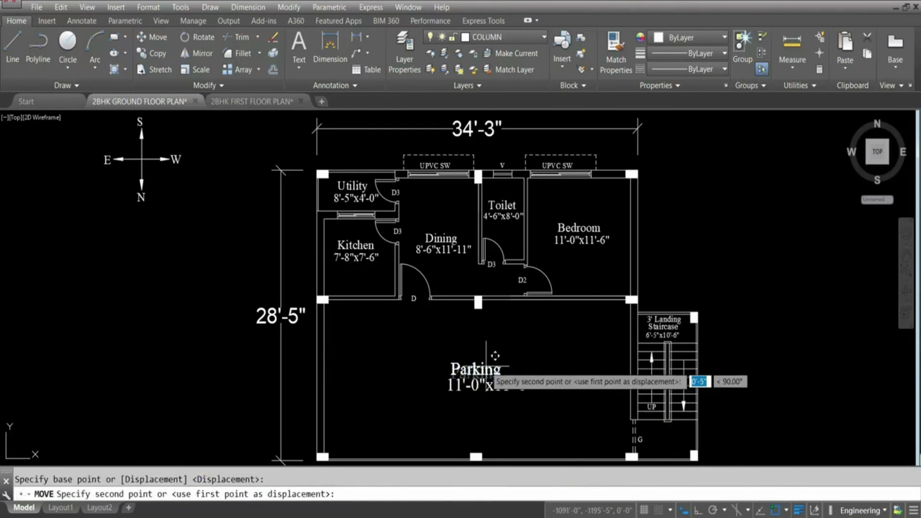
click(495, 353)
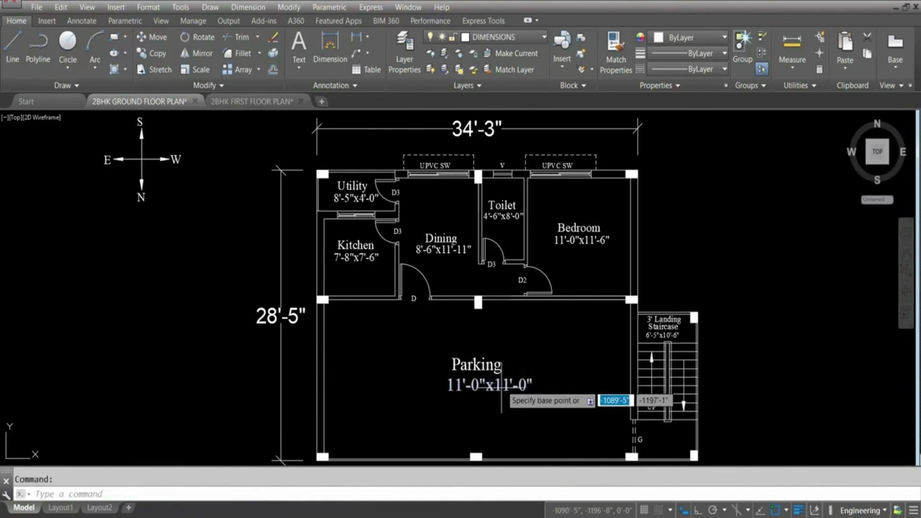
- Shift the size text lower beneath the Parking label and reposition both texts together near the room's centre
click(502, 396)
click(472, 360)
key(space)
click(479, 368)
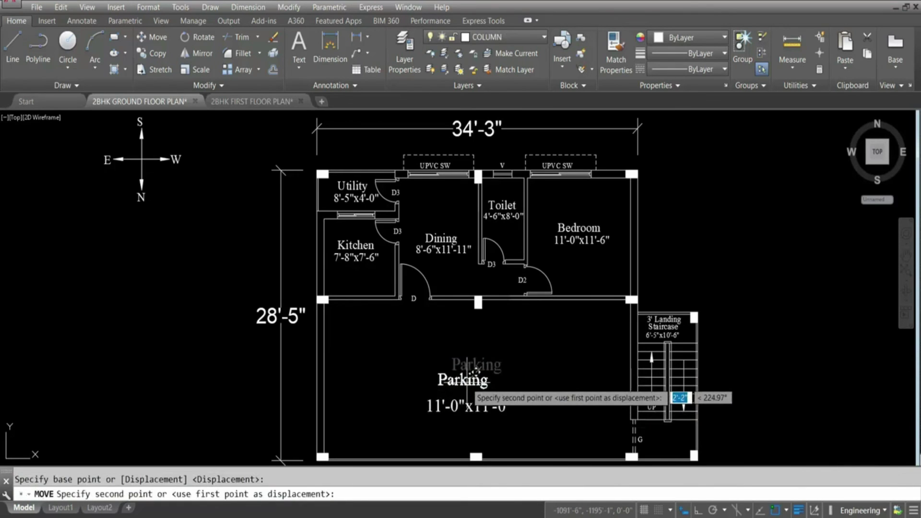
click(464, 382)
- Try to erase the dashed gate lines and the G label between the parking and the staircase foot
scroll(308, 298, down, 2)
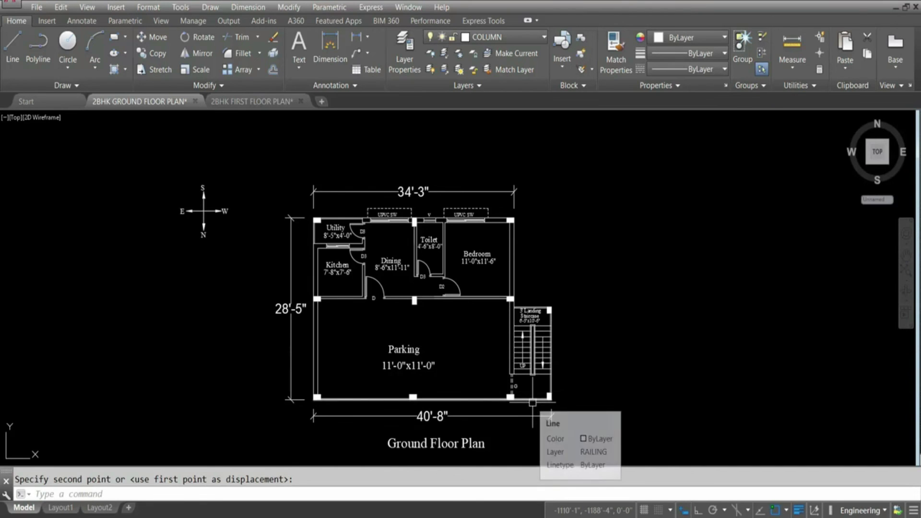
scroll(523, 400, up, 4)
click(529, 376)
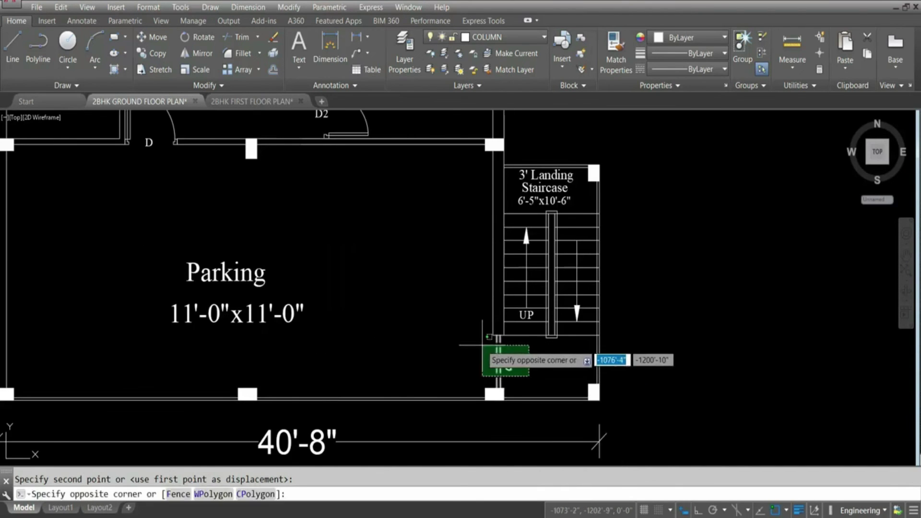
click(481, 345)
key(Delete)
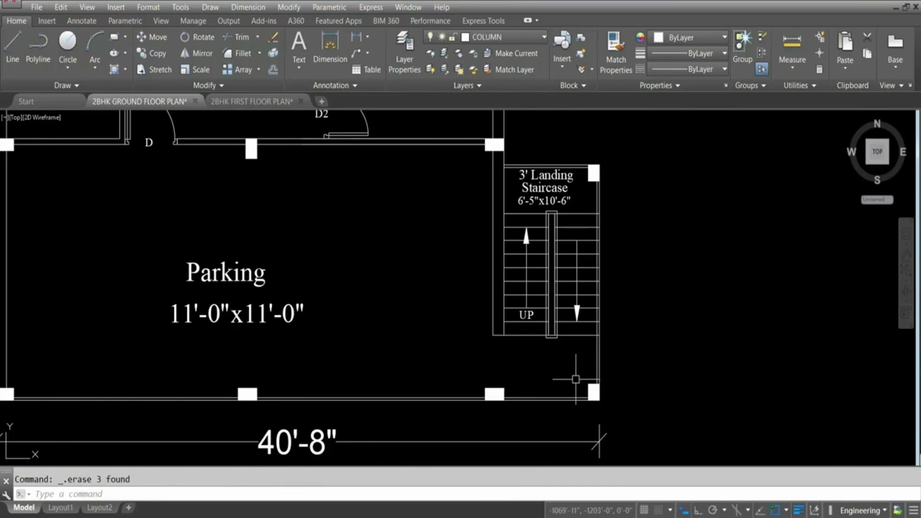
- Restore the erased gate lines and G label, and save the ground floor plan
scroll(569, 373, down, 2)
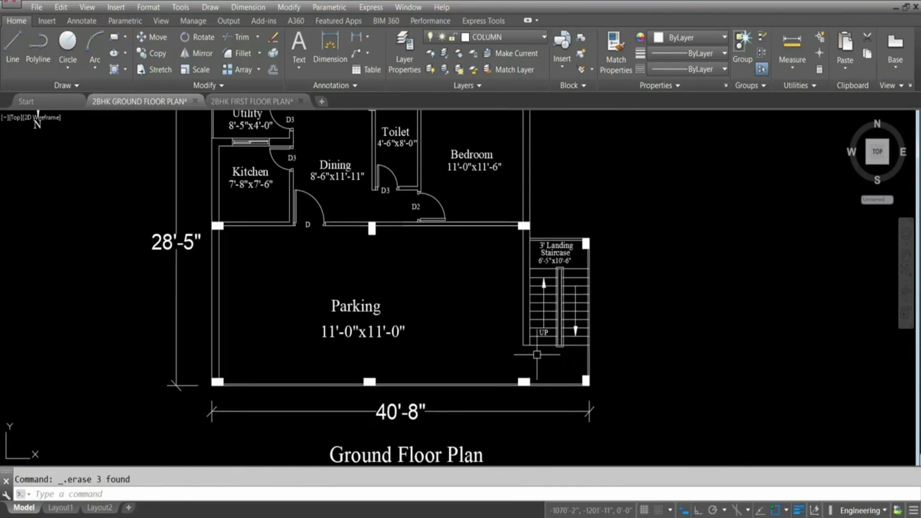
scroll(533, 383, down, 2)
key(ctrl+s)
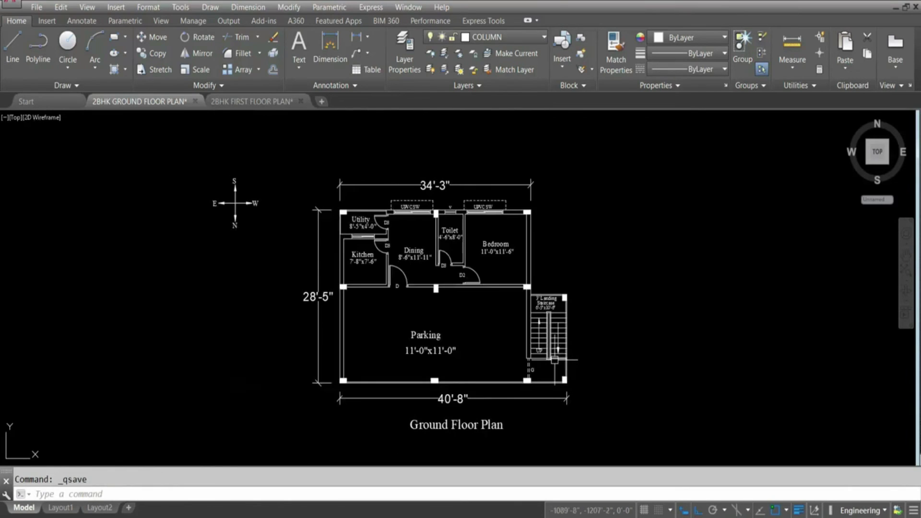
scroll(414, 252, up, 5)
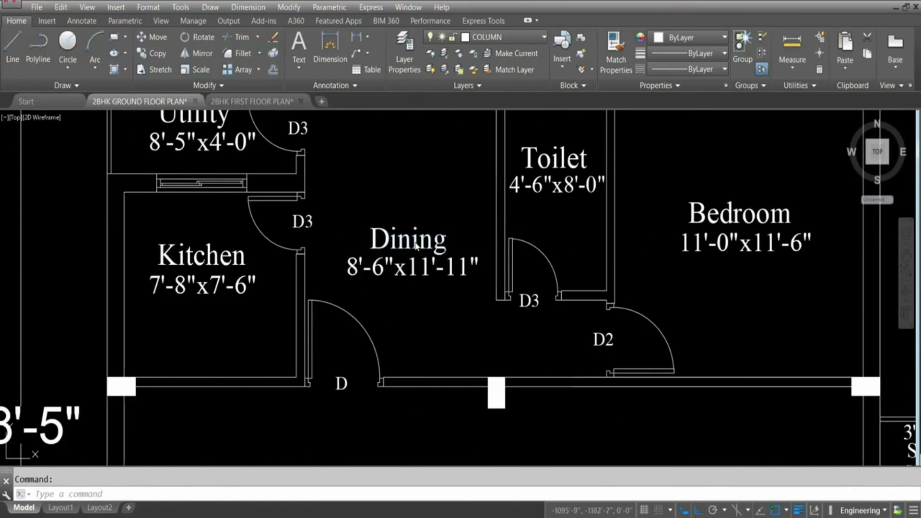
- Change the Dining room label to read "Living / Dining"
double_click(408, 246)
click(374, 244)
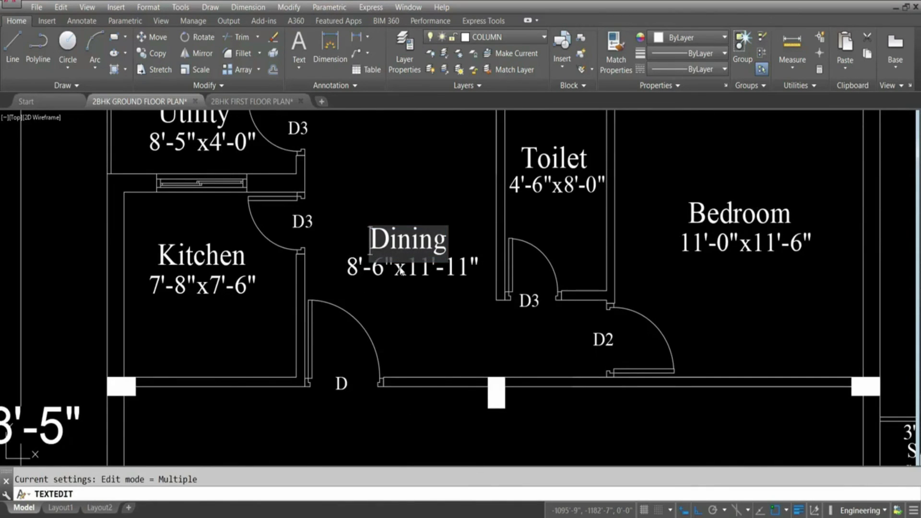
text(Living)
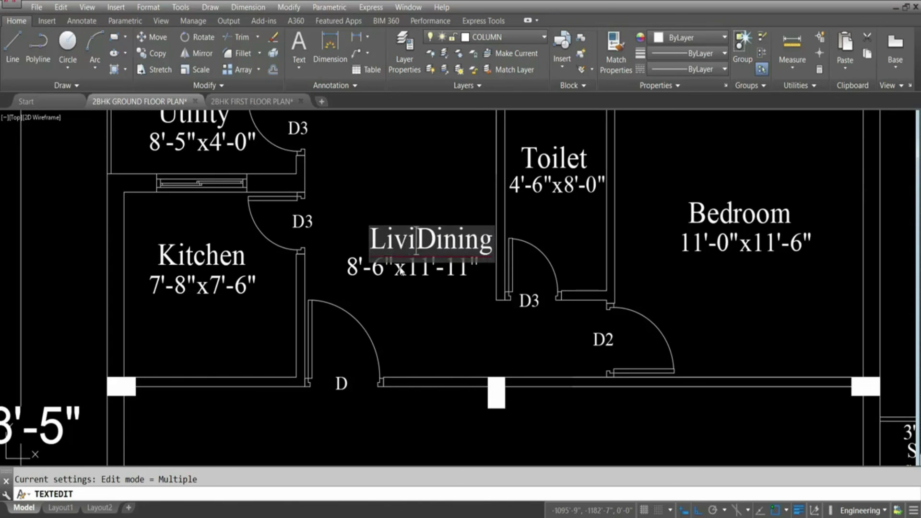
text( /)
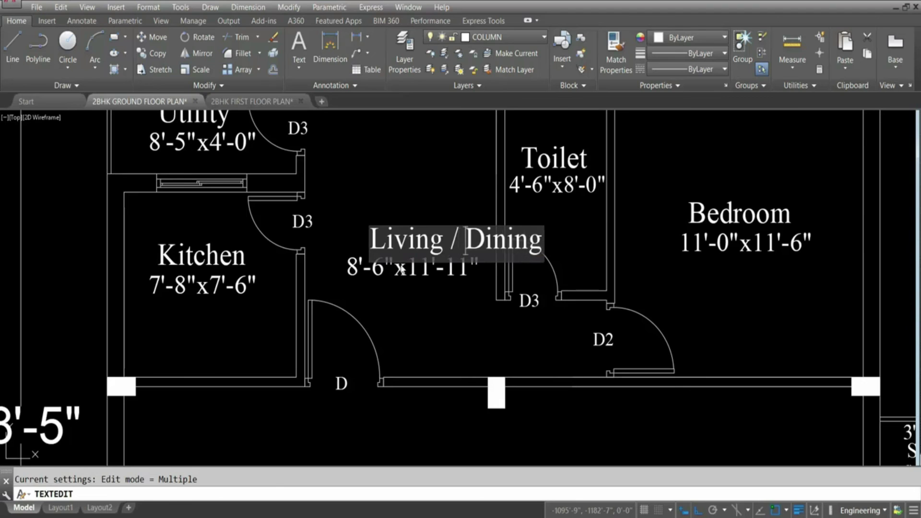
click(415, 196)
key(Escape)
- Move the Living / Dining label horizontally toward the kitchen so it sits over its size text
click(419, 246)
text(m)
key(Return)
click(418, 244)
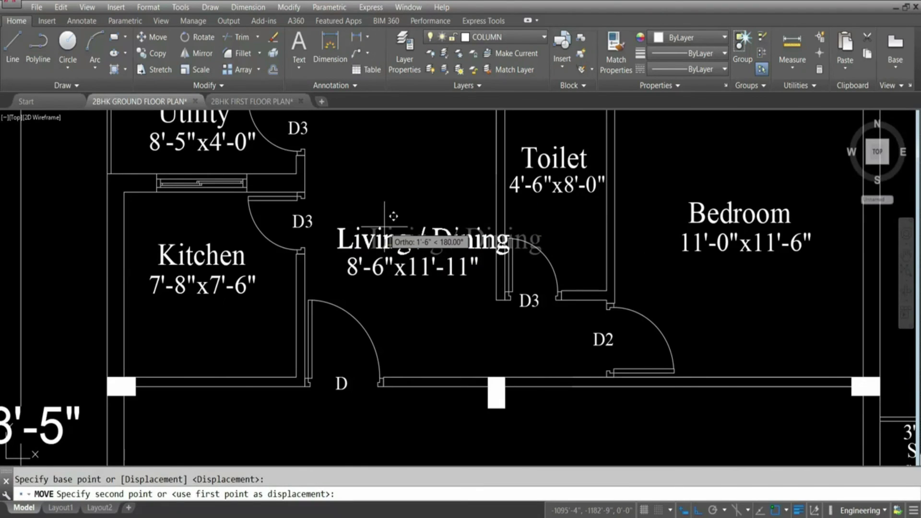
click(379, 244)
- Set the Living / Dining label's text height to 8"
click(383, 244)
right_click(384, 243)
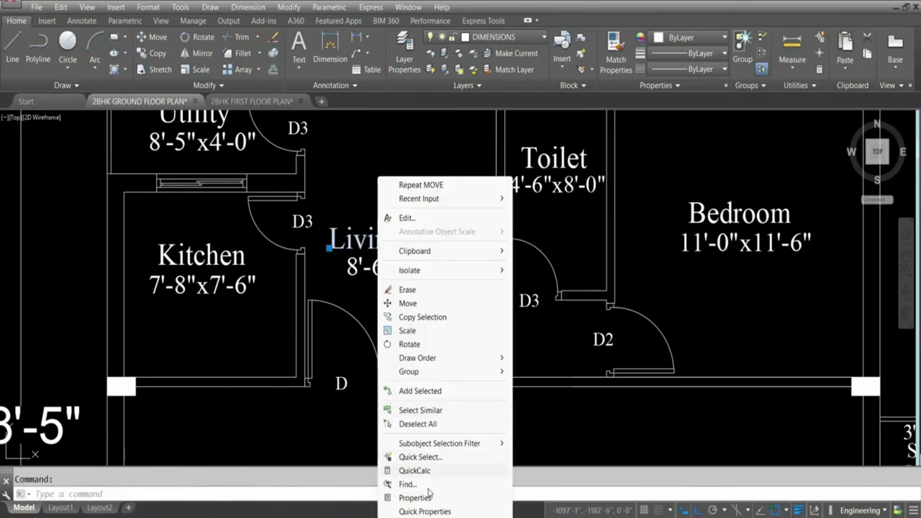
click(415, 498)
click(101, 253)
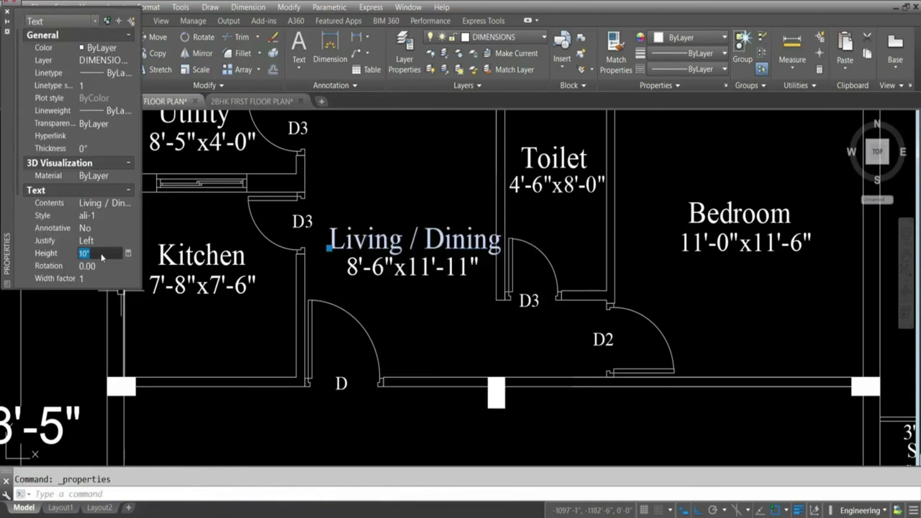
text(8)
key(Tab)
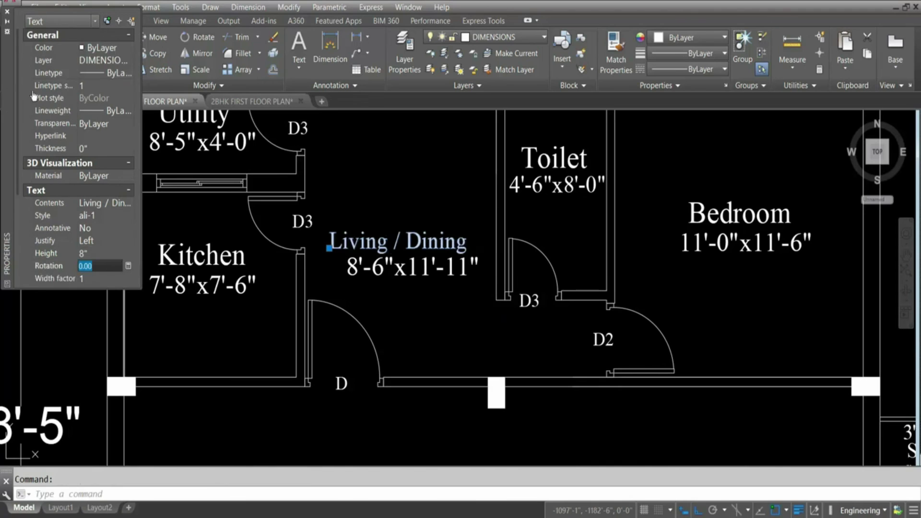
click(7, 12)
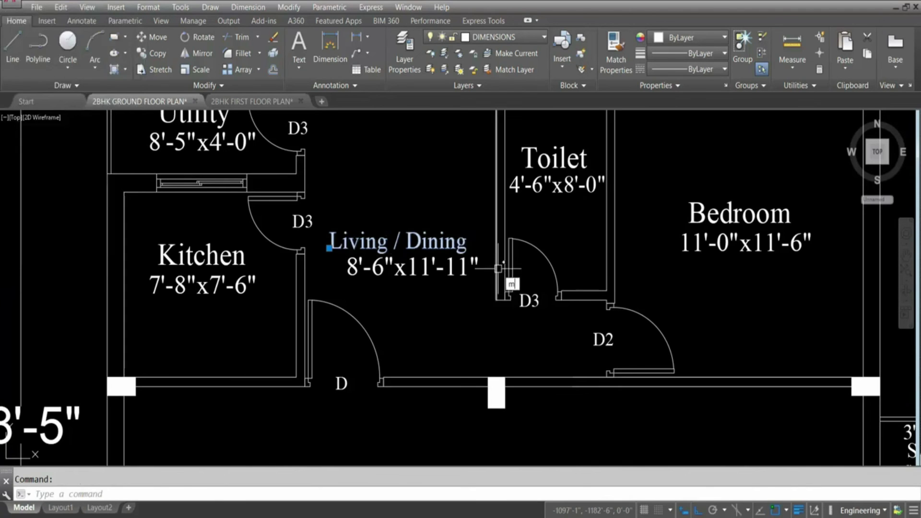
- Match the properties of the size text below to those of the Living / Dining label
text(ma)
key(Return)
click(408, 268)
key(Escape)
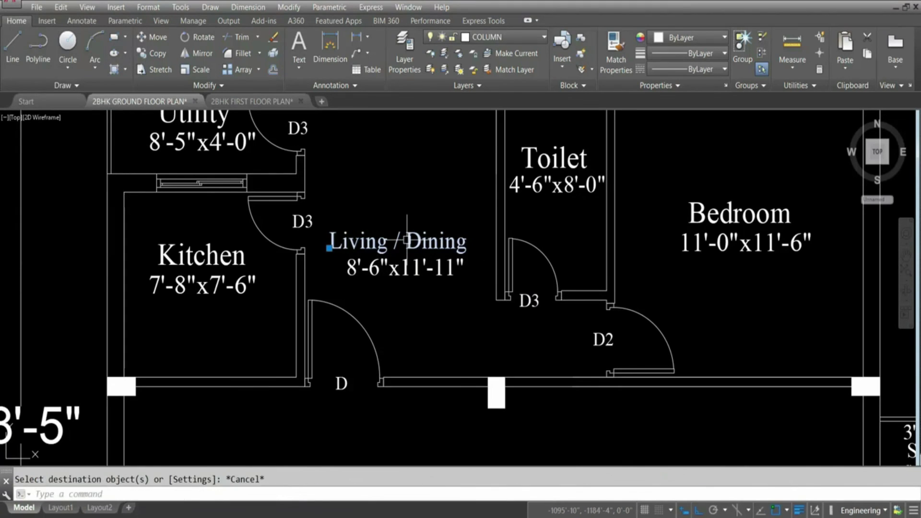
- Move the Living / Dining label upward and slightly toward the toilet, clear of its size text
text(m)
key(Return)
click(407, 240)
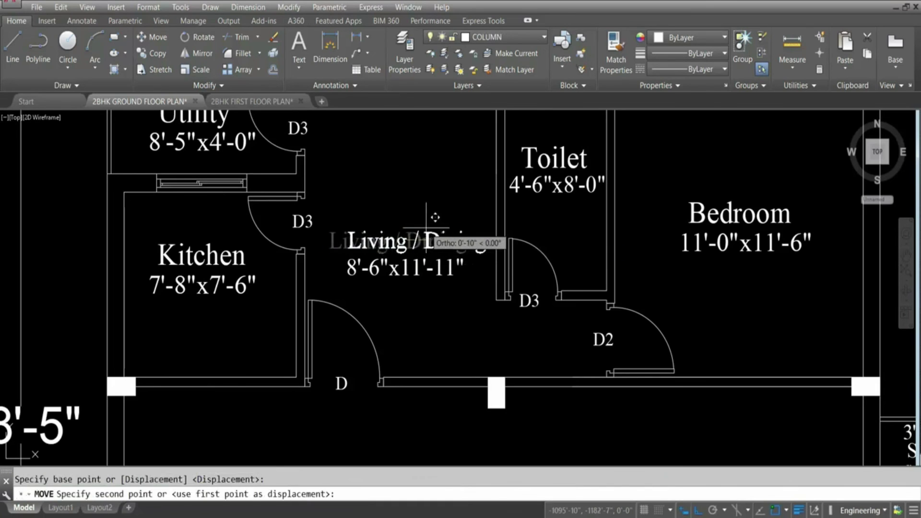
key(F8)
click(426, 209)
- Move the room's size text so it is centred beneath the Living / Dining label
click(437, 268)
text(m)
key(Return)
click(431, 274)
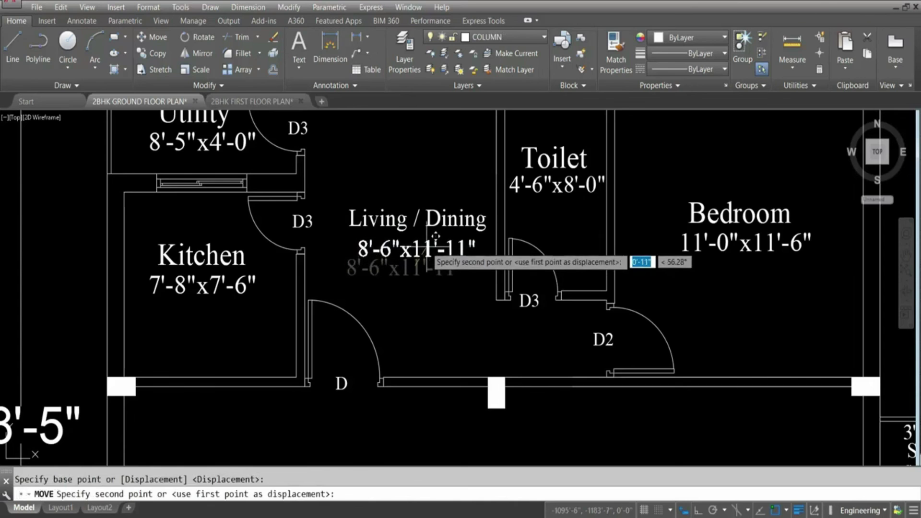
click(422, 280)
- Measure the Living / Dining room's clear width between the kitchen-side wall and the toilet wall with a linear dimension, without placing it
scroll(422, 280, down, 5)
scroll(387, 255, up, 2)
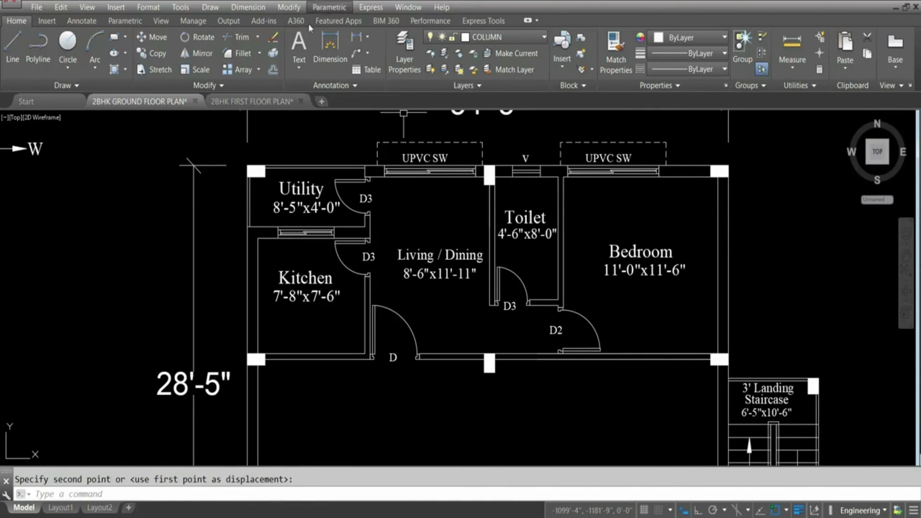
click(357, 37)
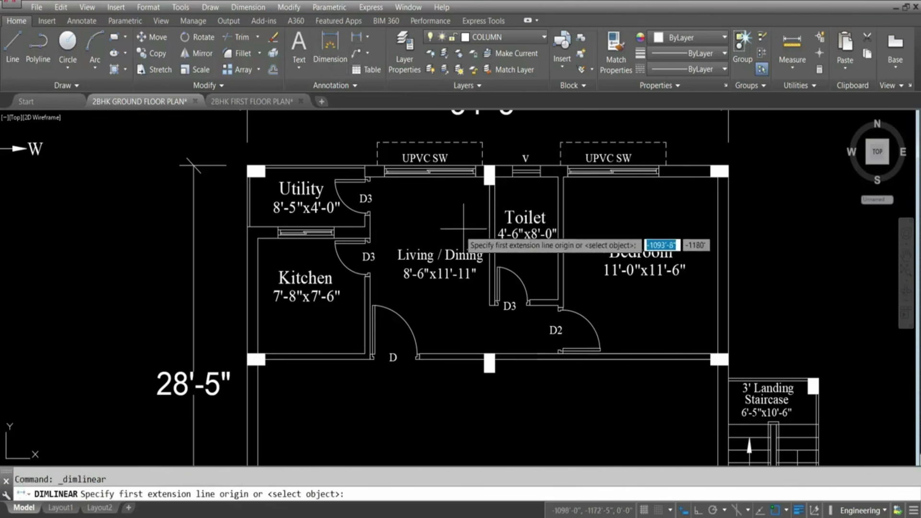
scroll(363, 229, up, 3)
click(367, 232)
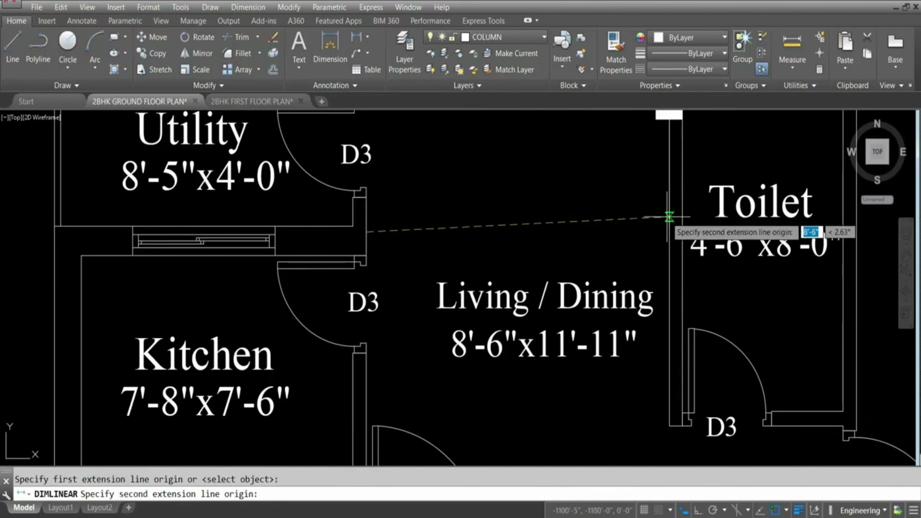
key(F8)
click(669, 217)
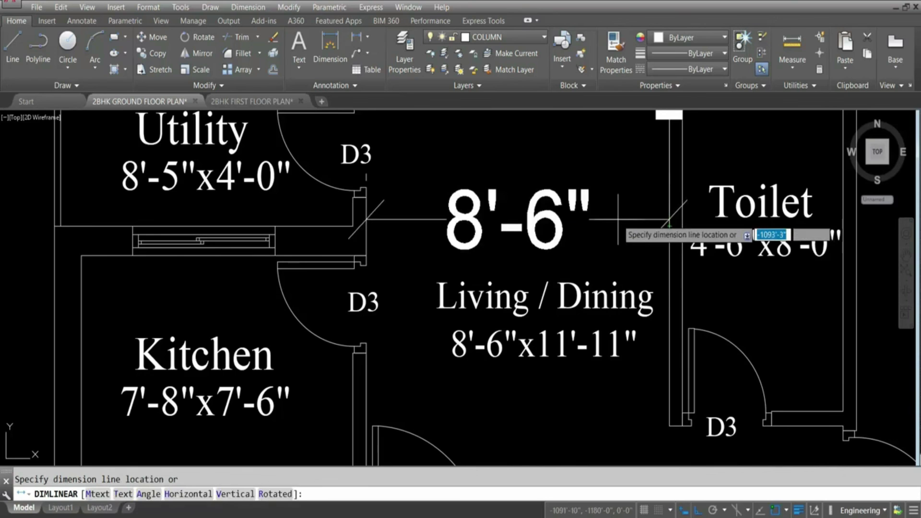
scroll(618, 219, down, 4)
key(Escape)
- Measure the Living / Dining room's clear depth from the window wall to the parking-side wall, without placing the dimension
key(Return)
click(602, 173)
click(602, 346)
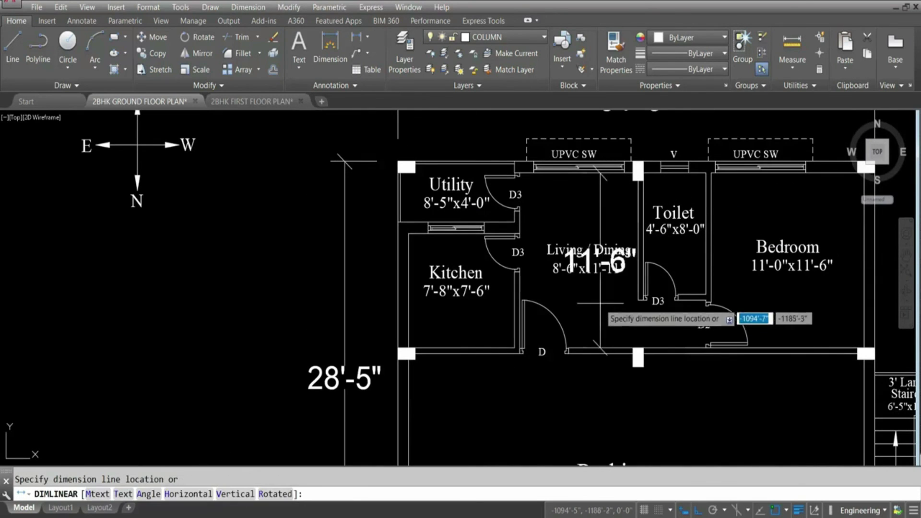
key(Escape)
click(608, 292)
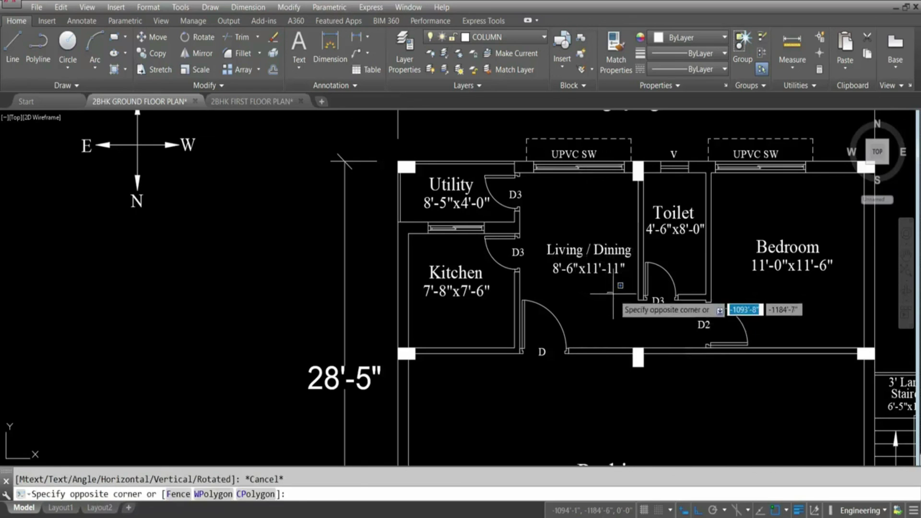
click(608, 187)
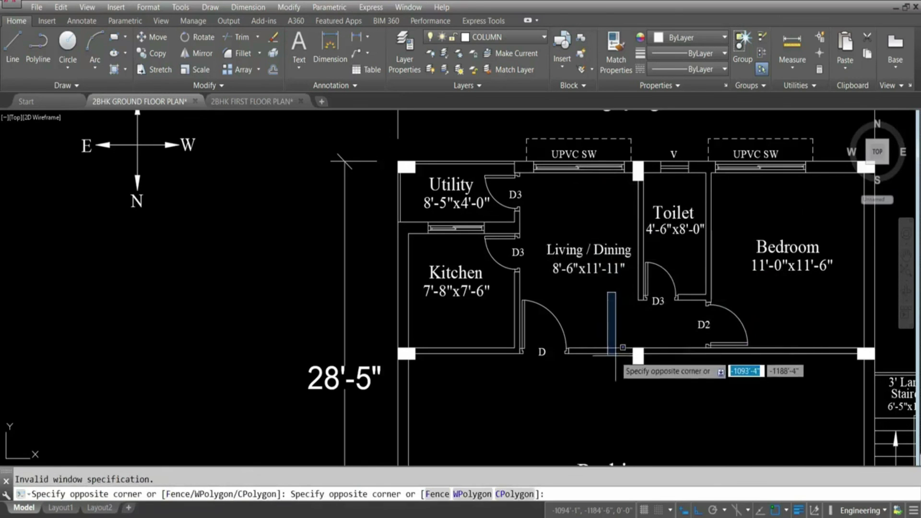
key(Escape)
- Recheck the Living / Dining room's depth and change its size text to 8'-6"x11'-6"
key(Return)
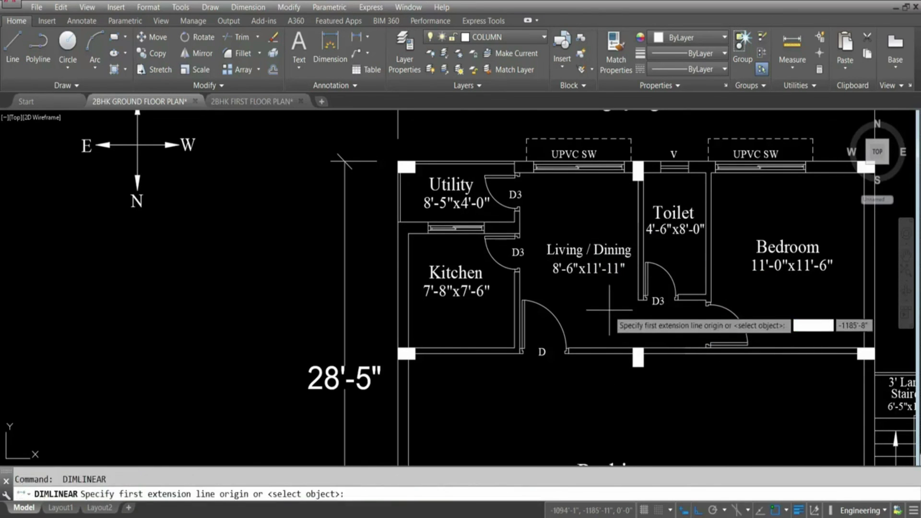
click(598, 173)
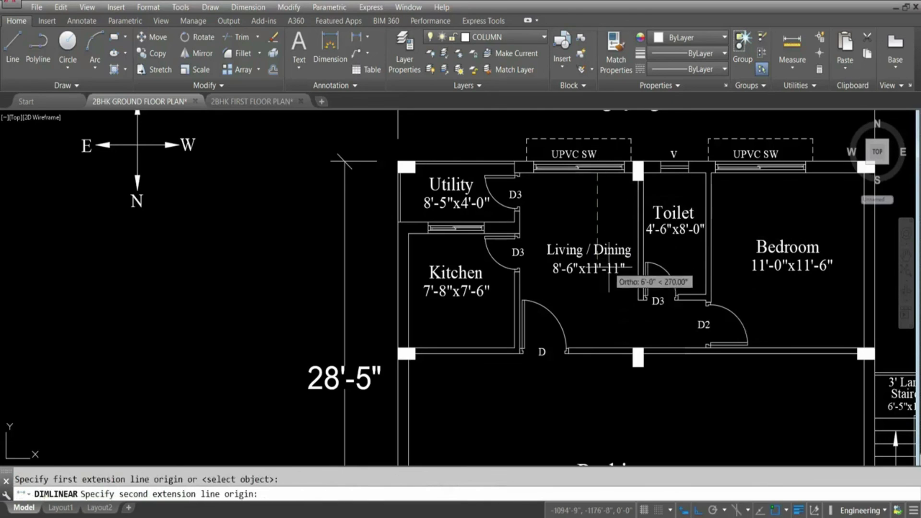
click(604, 348)
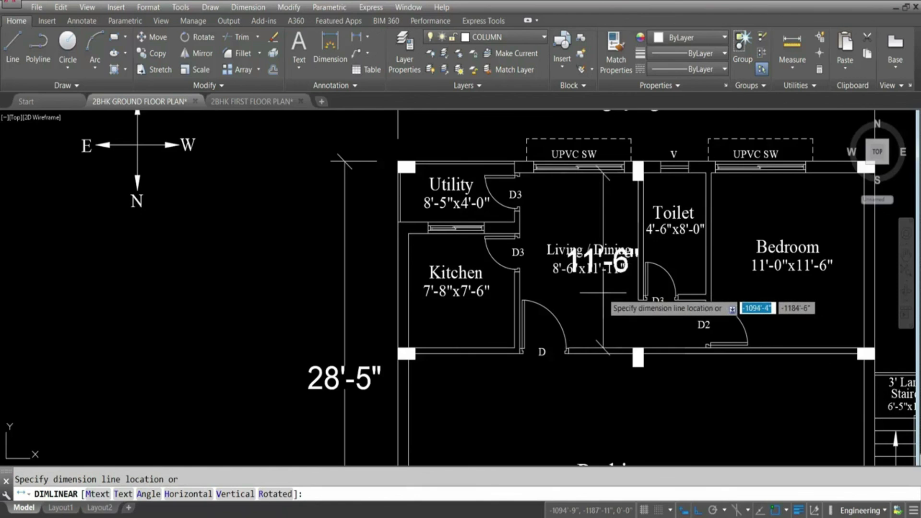
key(Escape)
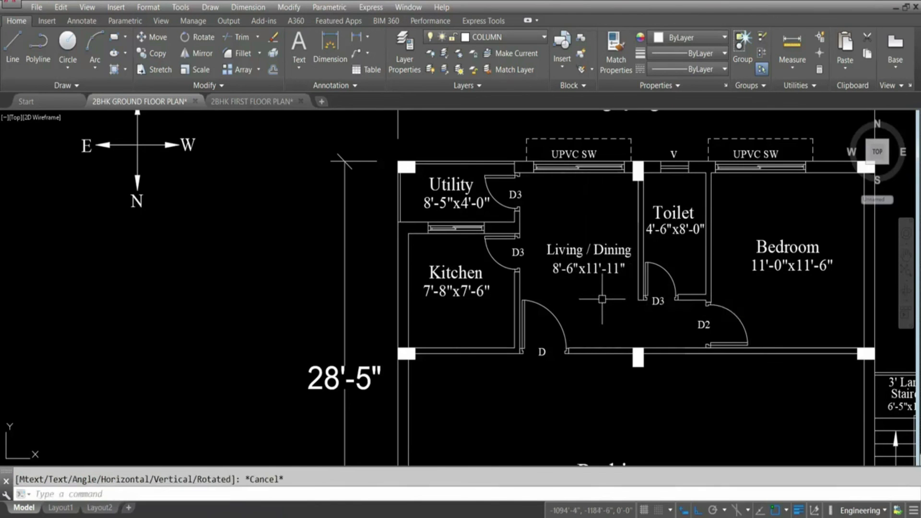
double_click(614, 273)
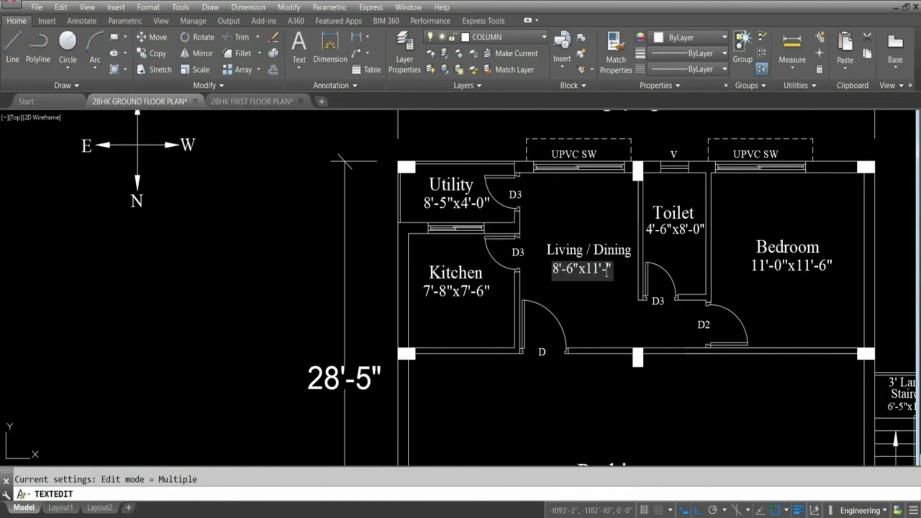
click(609, 281)
- Verify the Living / Dining room's clear depth and width against its size text using temporary linear dimensions
click(331, 45)
click(607, 173)
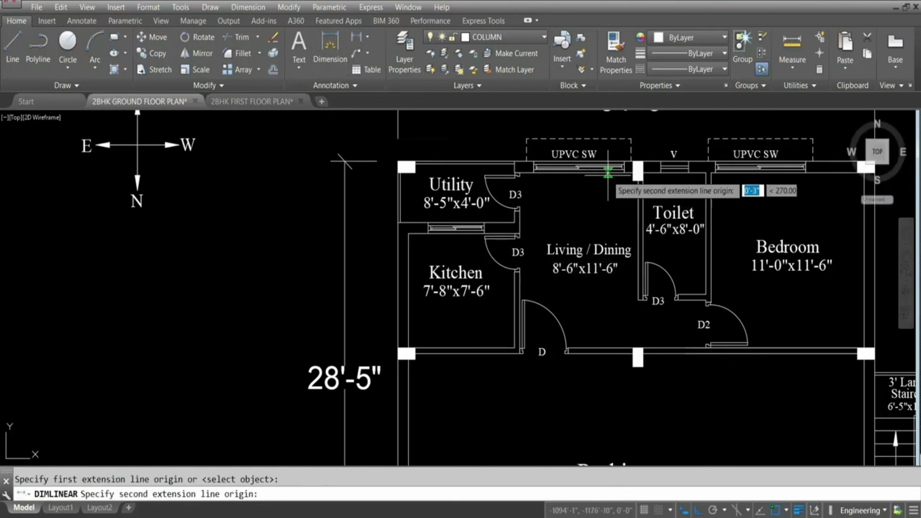
click(612, 348)
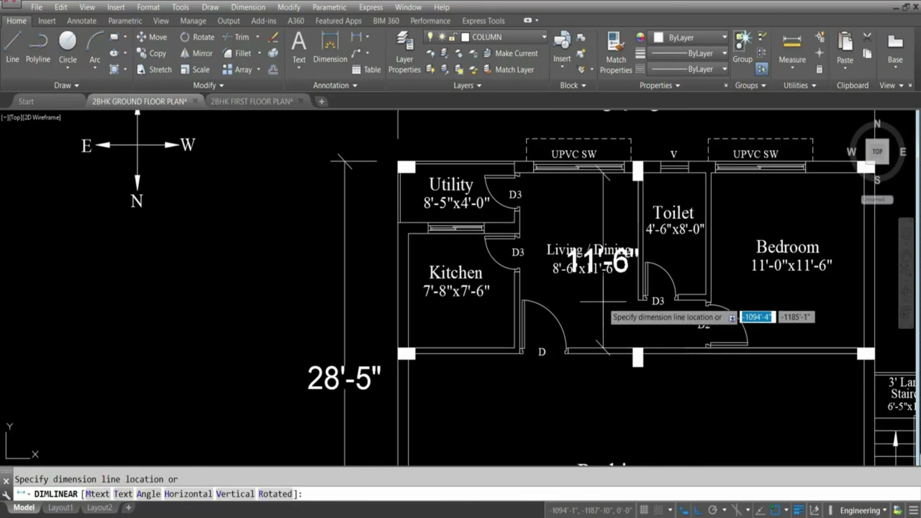
key(Escape)
key(Return)
click(521, 286)
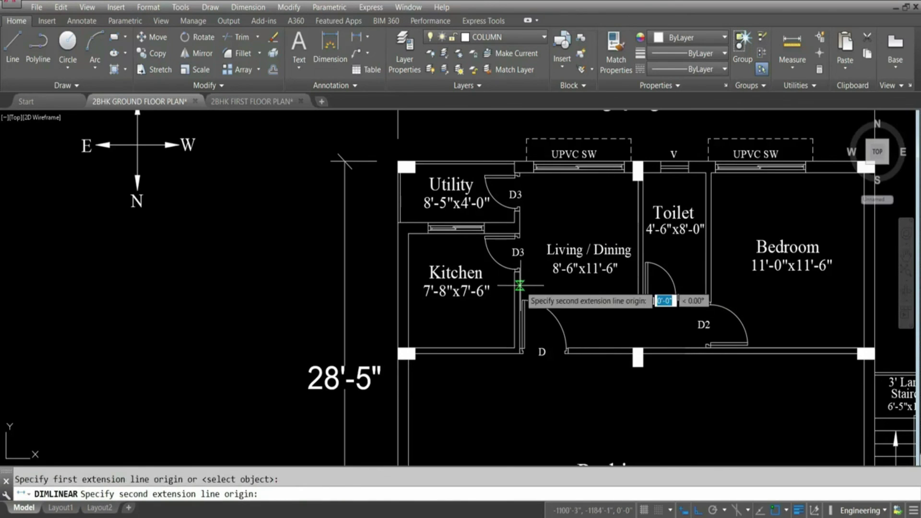
click(643, 288)
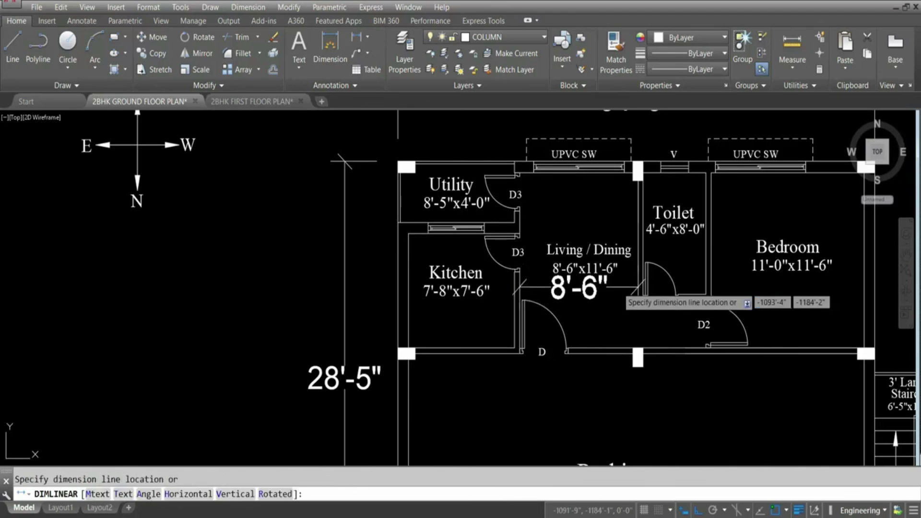
key(Escape)
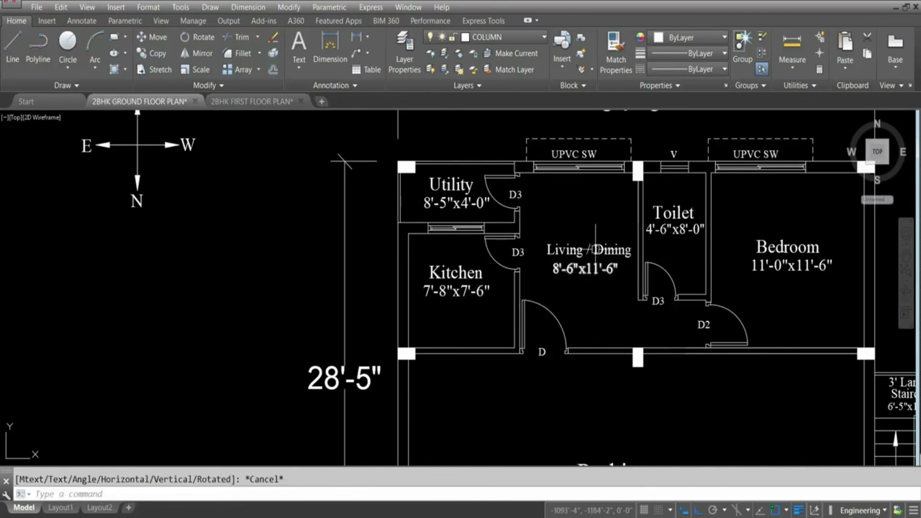
- Measure the Living / Dining room's depth to the outer face of the parking-side wall, without placing the dimension
key(Return)
click(595, 173)
click(600, 353)
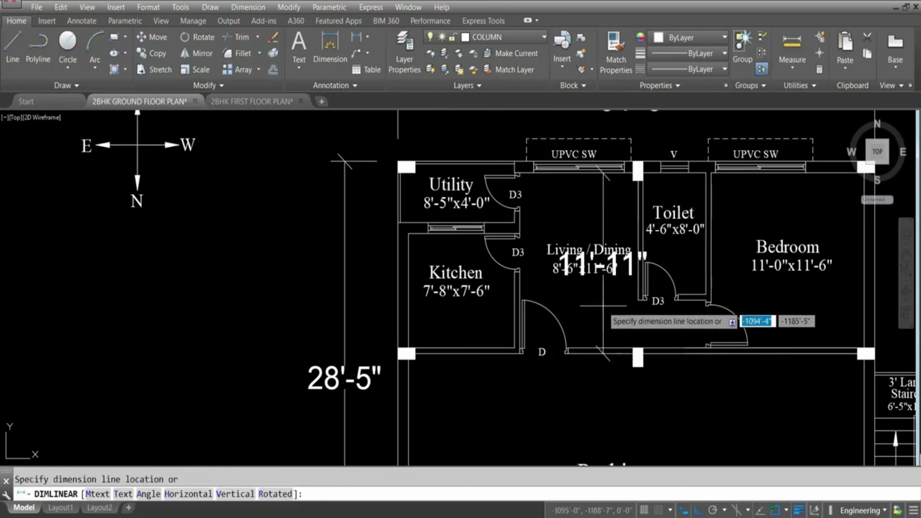
key(Escape)
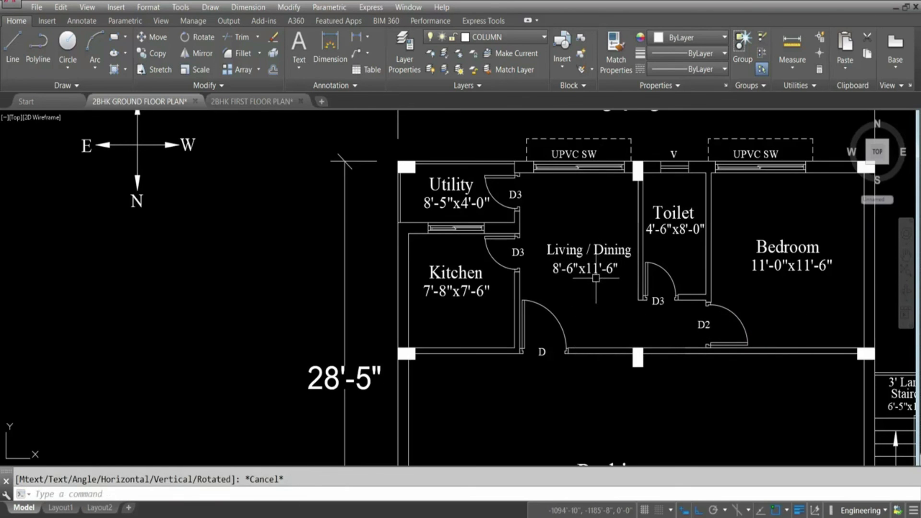
- Measure the upper Bedroom's clear depth and width with temporary linear dimensions to check its size text
scroll(490, 264, down, 2)
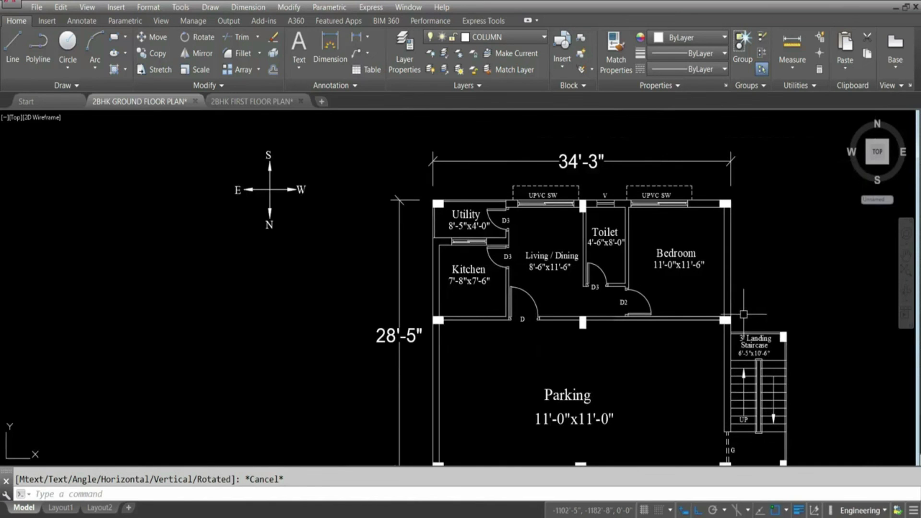
key(Return)
click(701, 207)
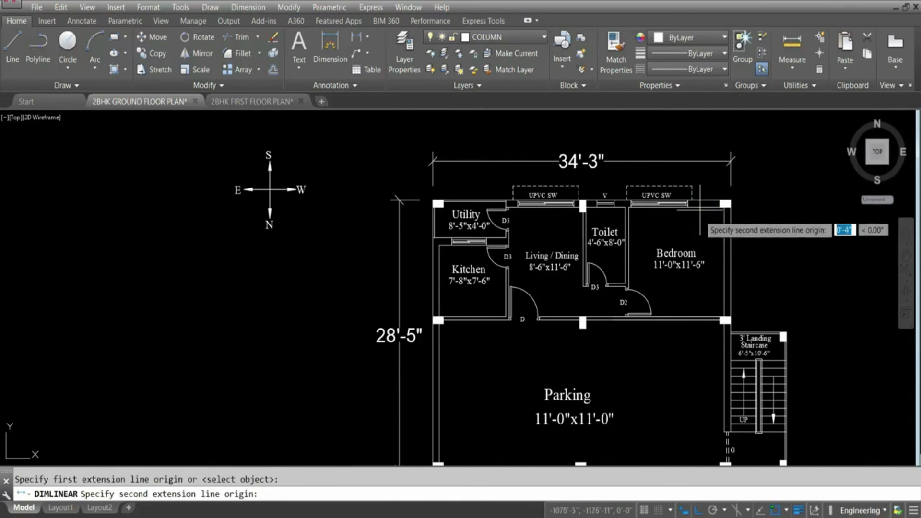
click(701, 317)
key(Escape)
key(Return)
click(628, 261)
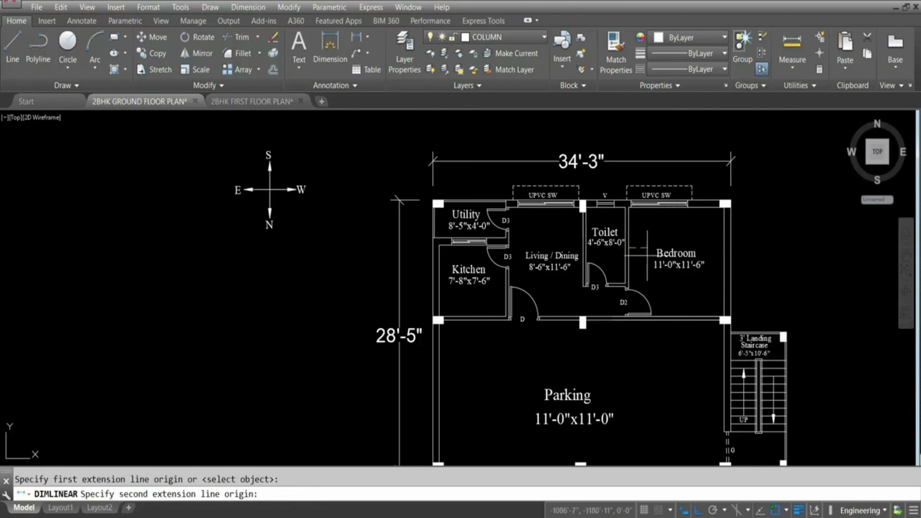
click(725, 252)
key(Escape)
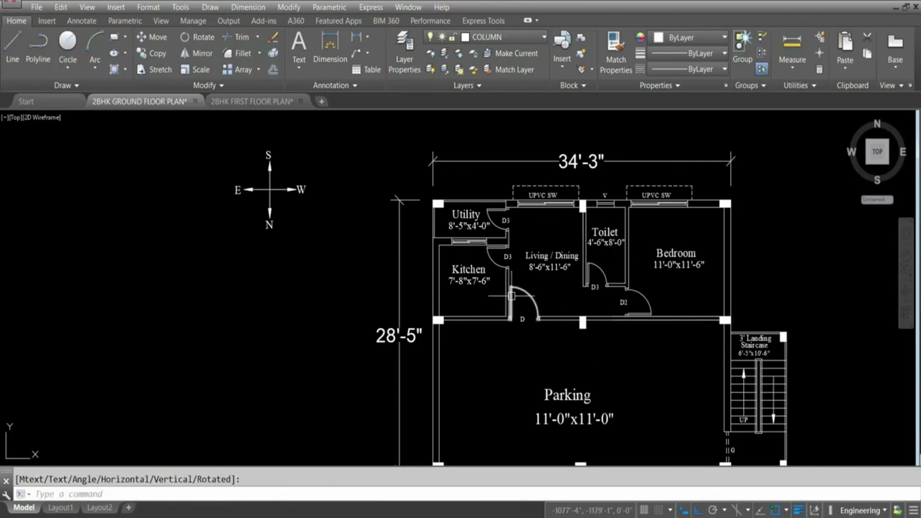
scroll(523, 265, up, 2)
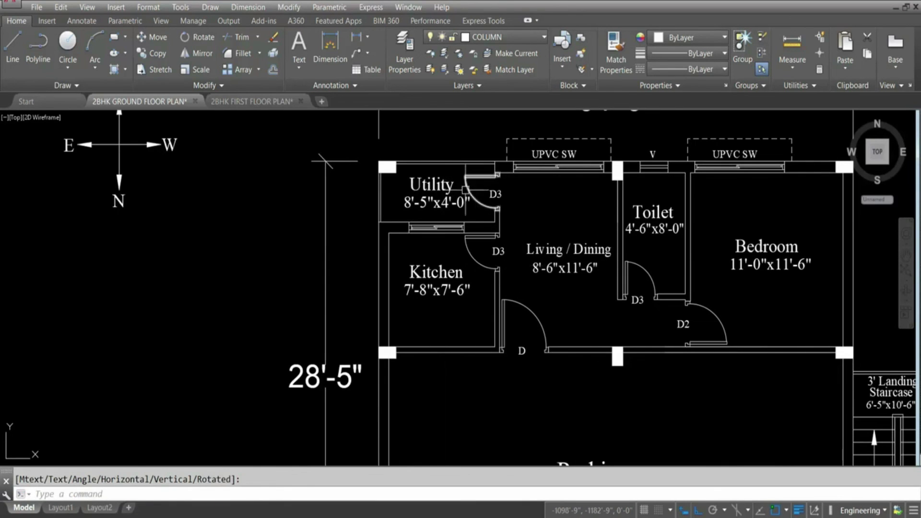
scroll(517, 264, down, 2)
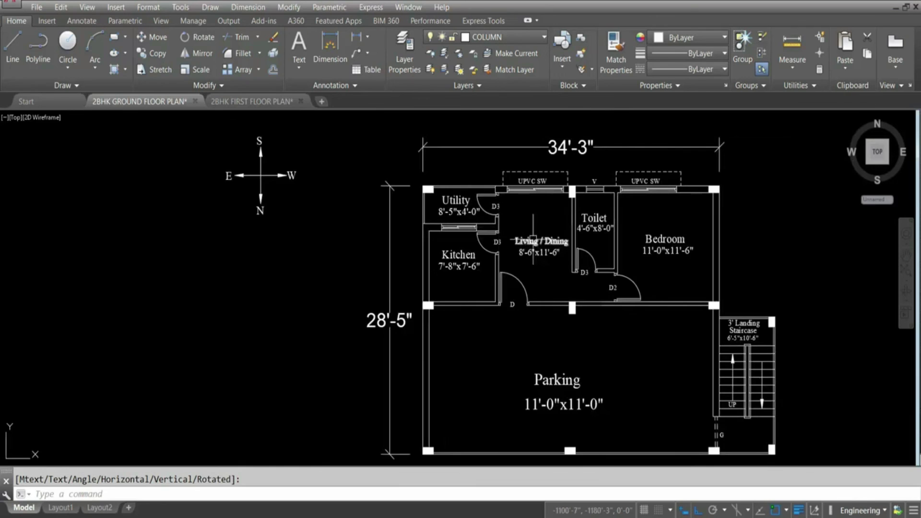
key(Escape)
text(ma)
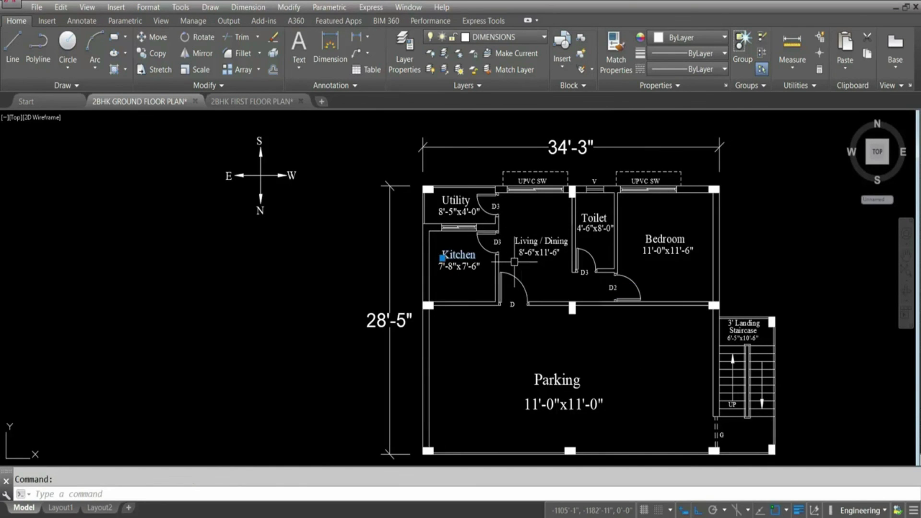
key(Return)
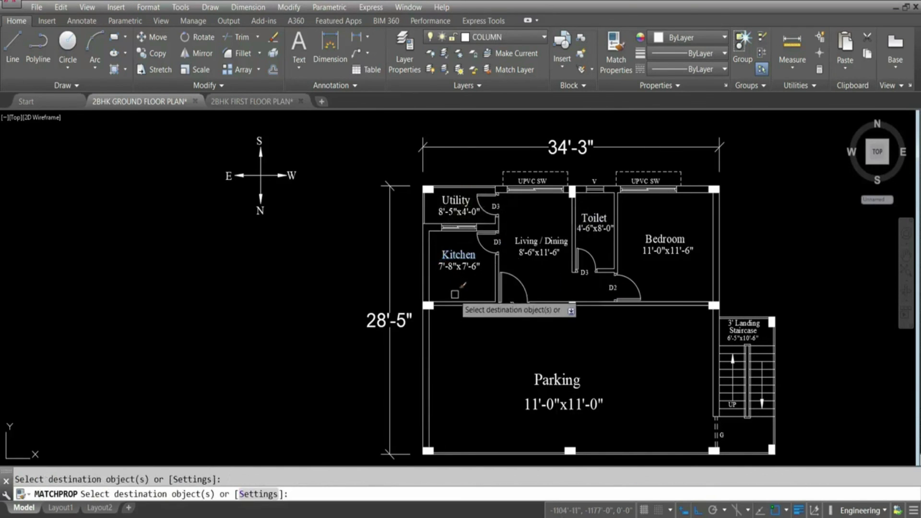
key(Escape)
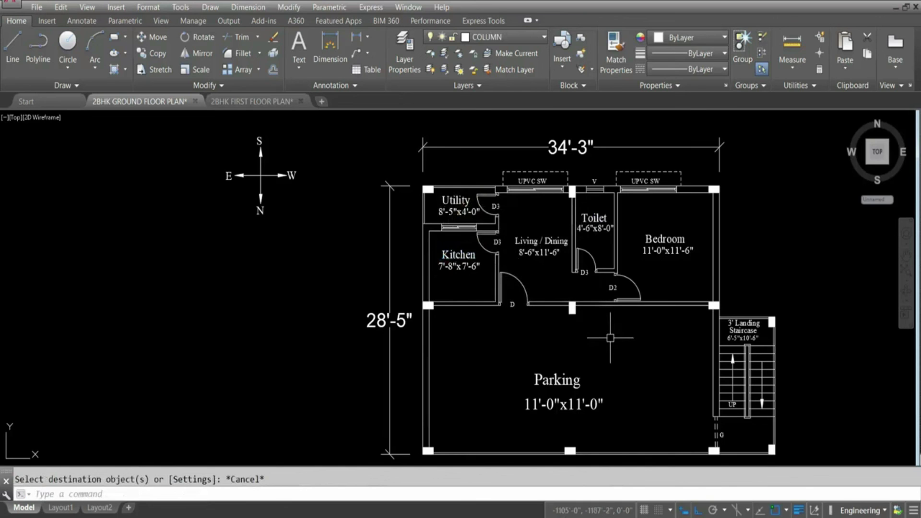
- Measure the Parking area's clear width between its side walls with a temporary linear dimension above the Parking label
middle_drag(598, 367, 583, 327)
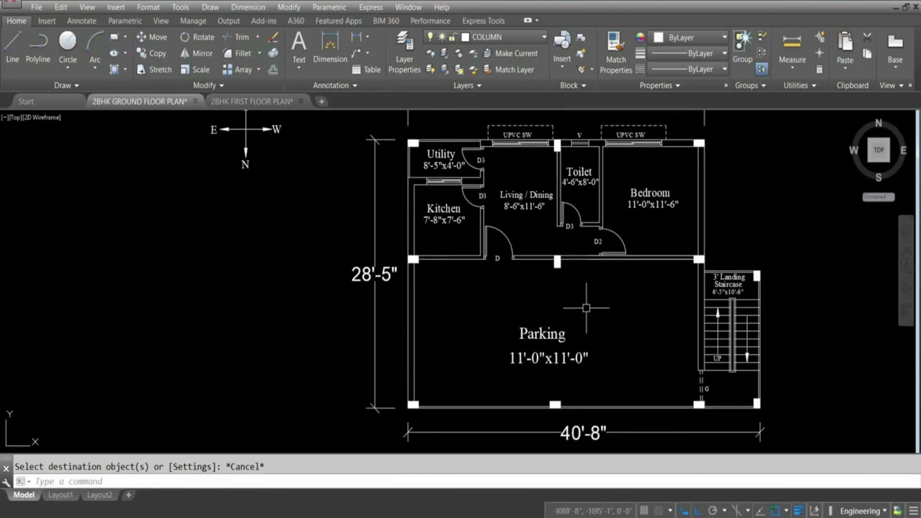
key(Return)
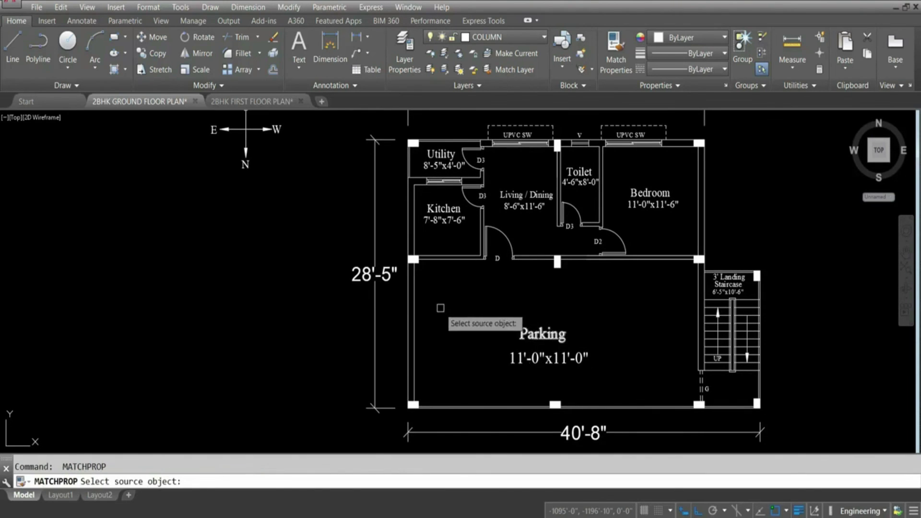
click(356, 37)
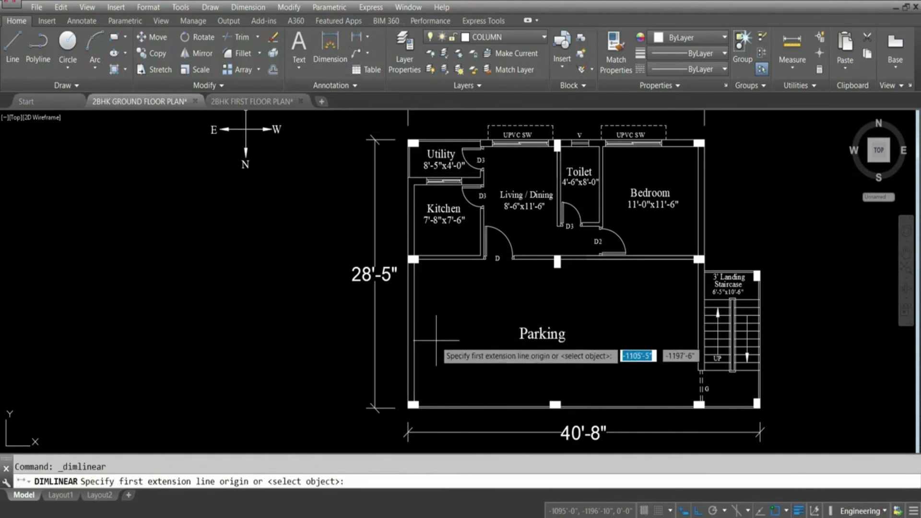
click(414, 316)
click(698, 317)
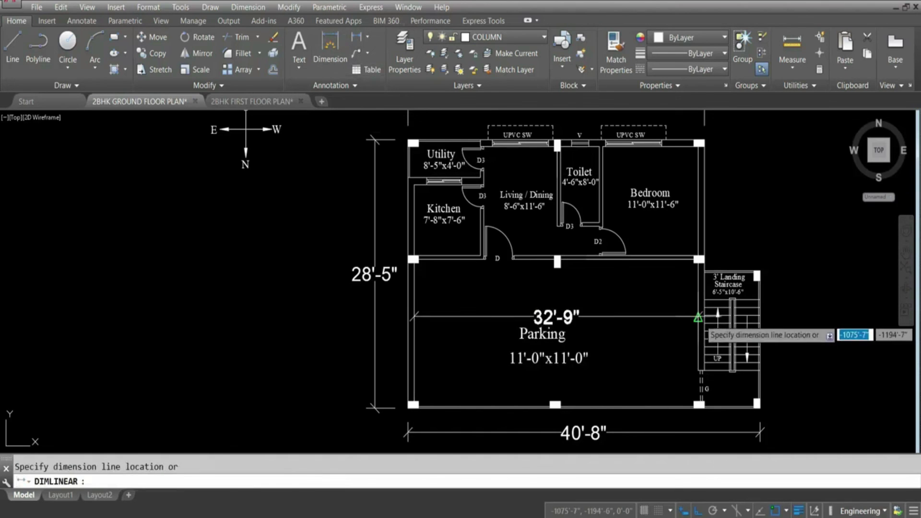
click(632, 298)
key(Return)
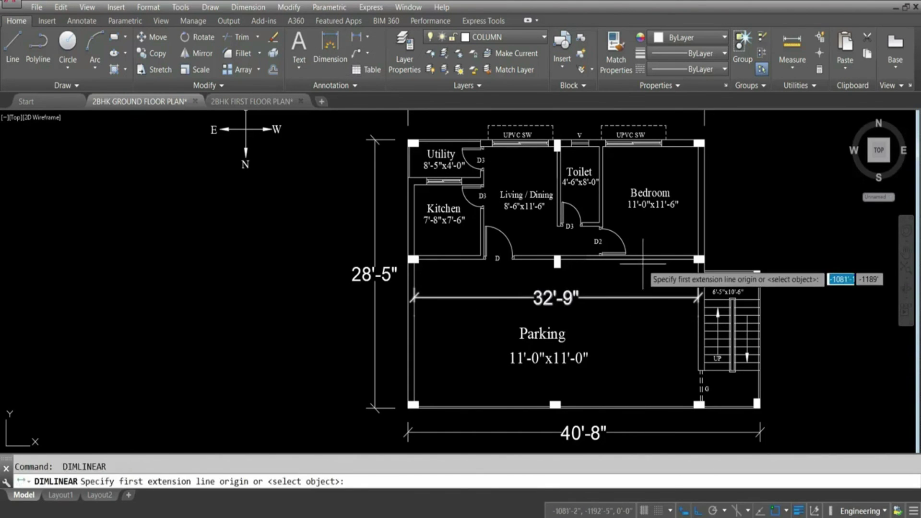
click(640, 259)
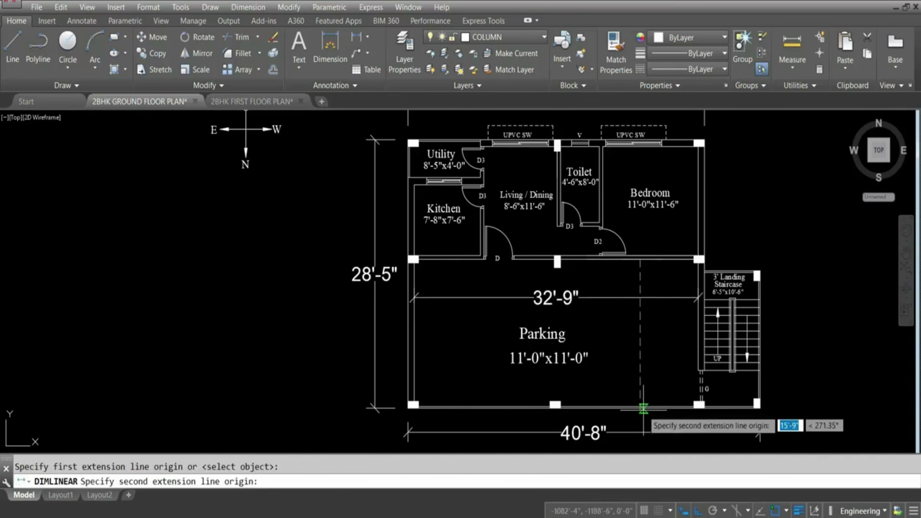
click(641, 407)
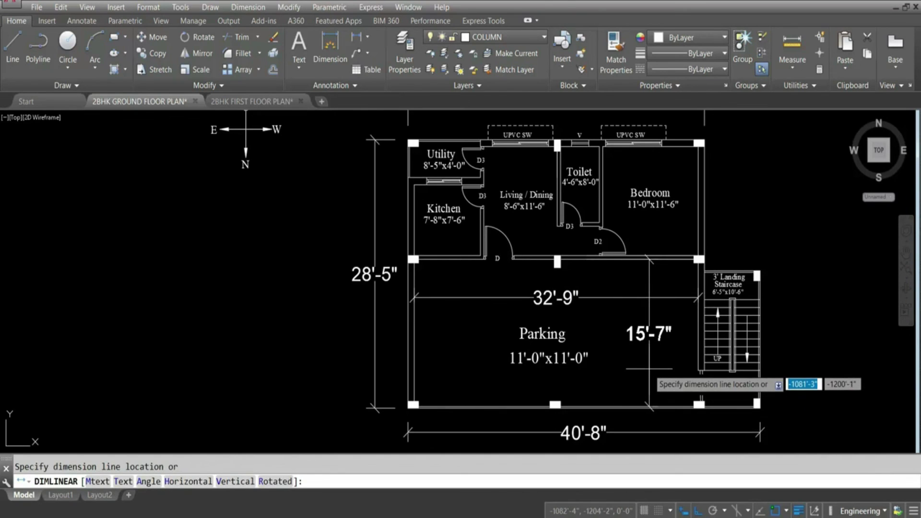
scroll(654, 392, up, 4)
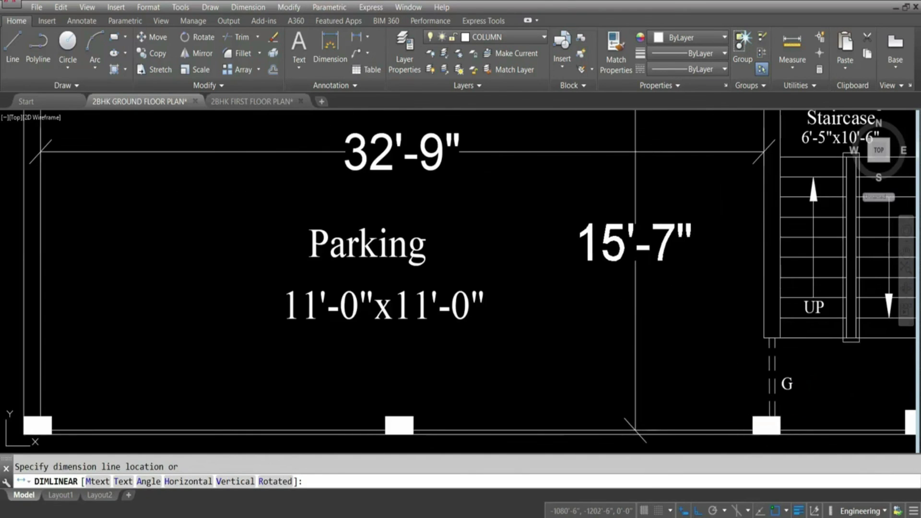
key(Escape)
key(Return)
click(642, 435)
scroll(643, 434, down, 4)
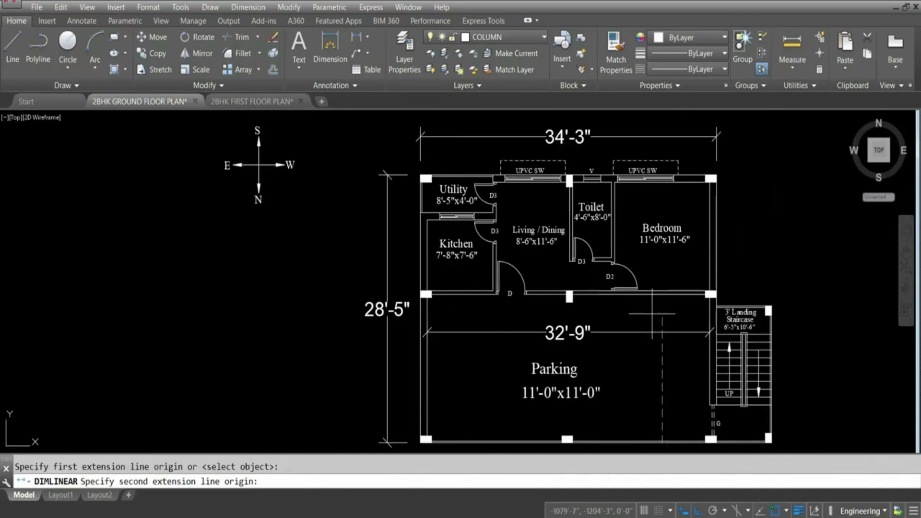
key(Escape)
key(Return)
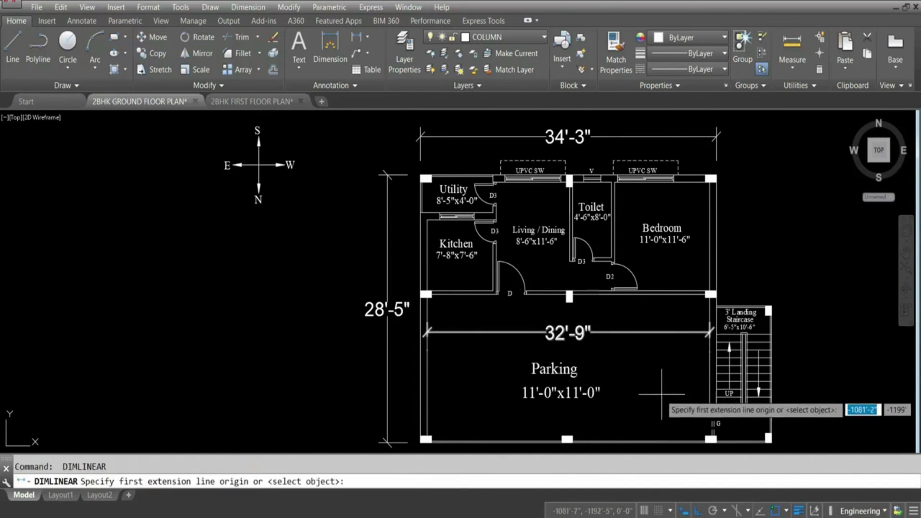
scroll(668, 440, up, 4)
click(668, 441)
scroll(660, 312, down, 4)
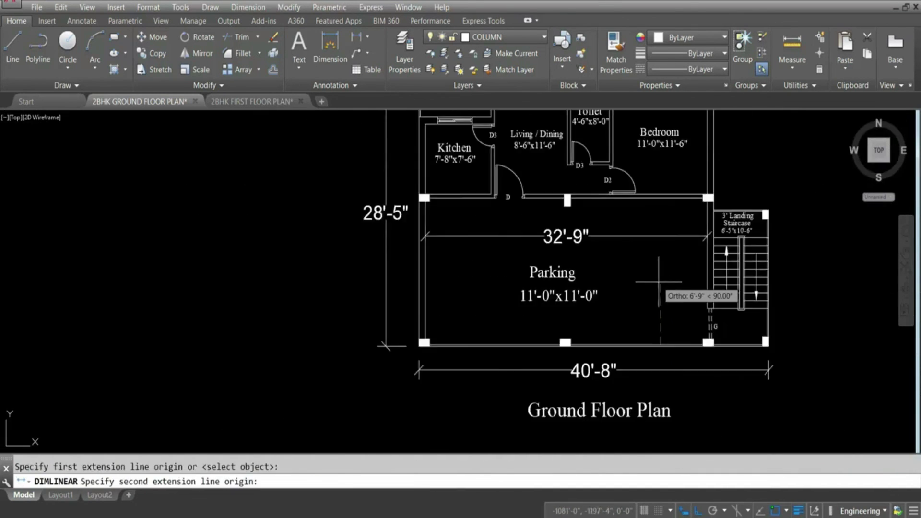
key(Escape)
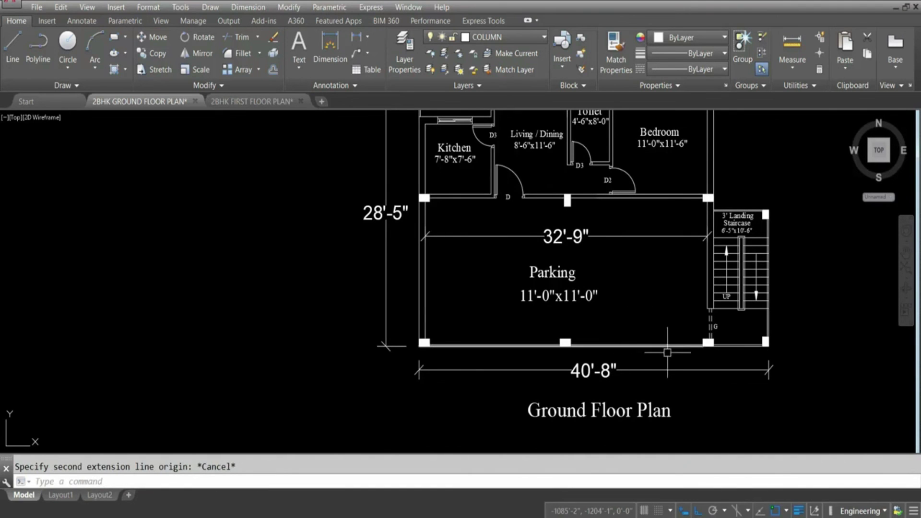
- Measure the Parking area's depth from its lower wall's outer face to the room-side wall with a temporary linear dimension
key(Return)
scroll(667, 343, up, 4)
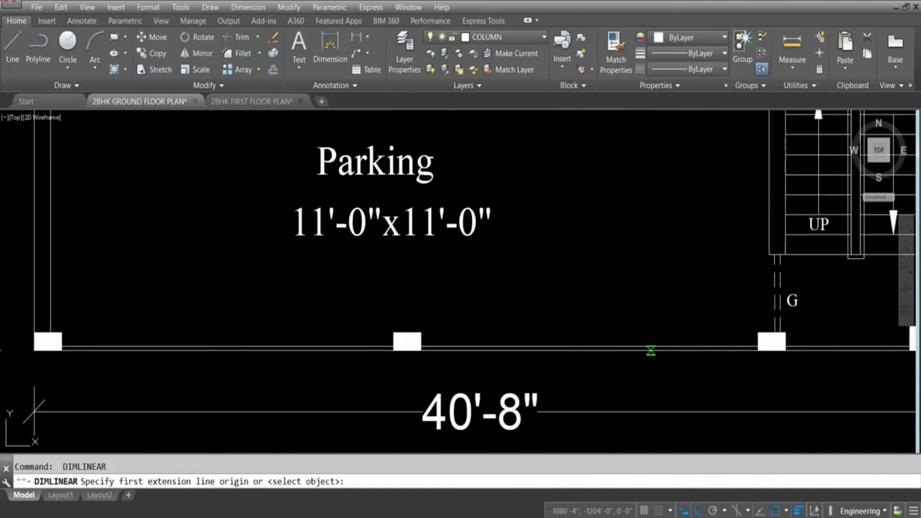
click(651, 350)
scroll(652, 365, down, 4)
click(663, 228)
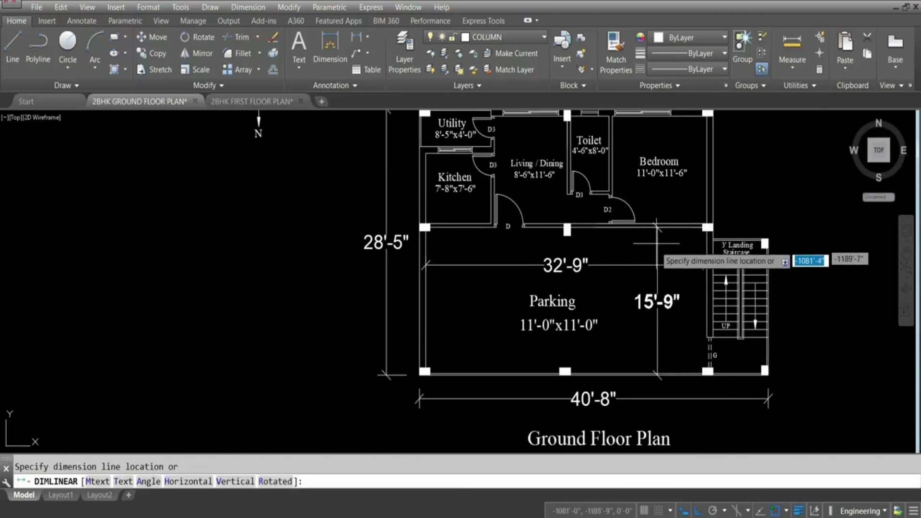
click(647, 268)
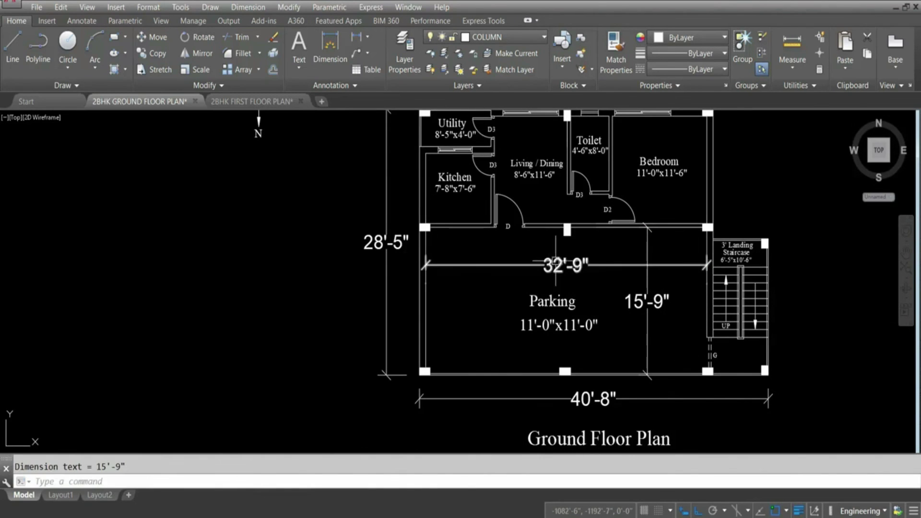
- Change the Parking area's size text to 32'-9"x15'-9"
click(537, 337)
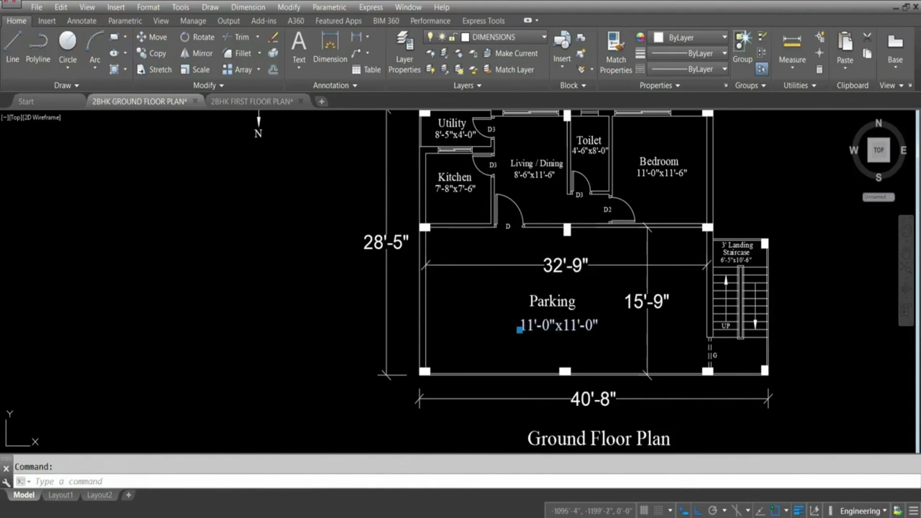
double_click(531, 334)
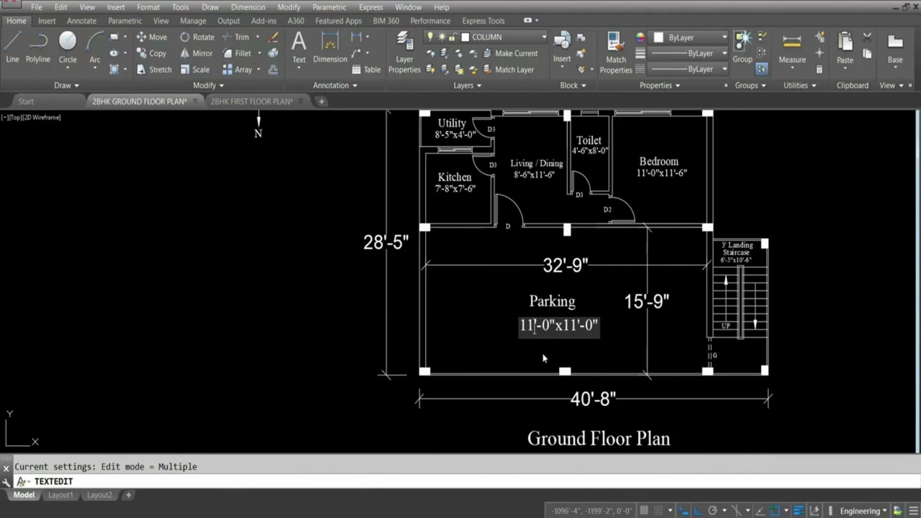
key(BackSpace)
key(BackSpace)
text(32)
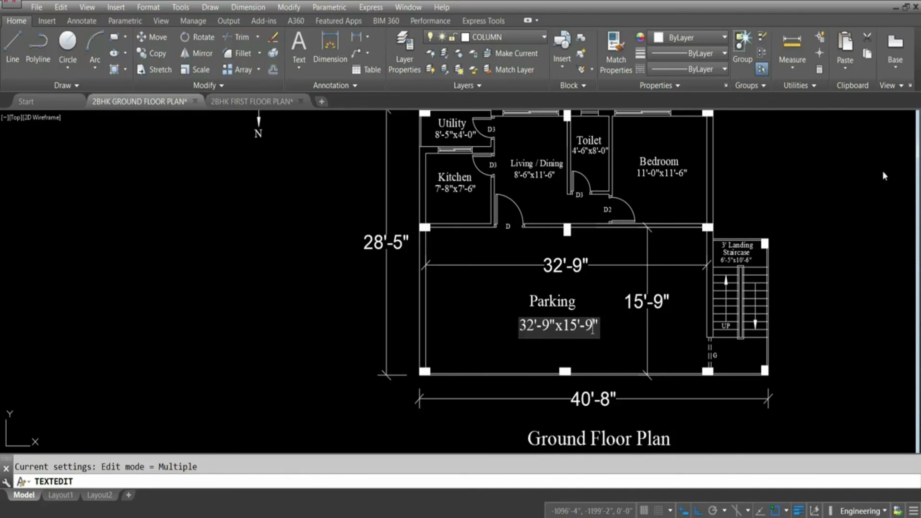
click(687, 321)
key(Escape)
- Delete the two temporary width and depth dimensions from the Parking area
click(630, 302)
click(600, 264)
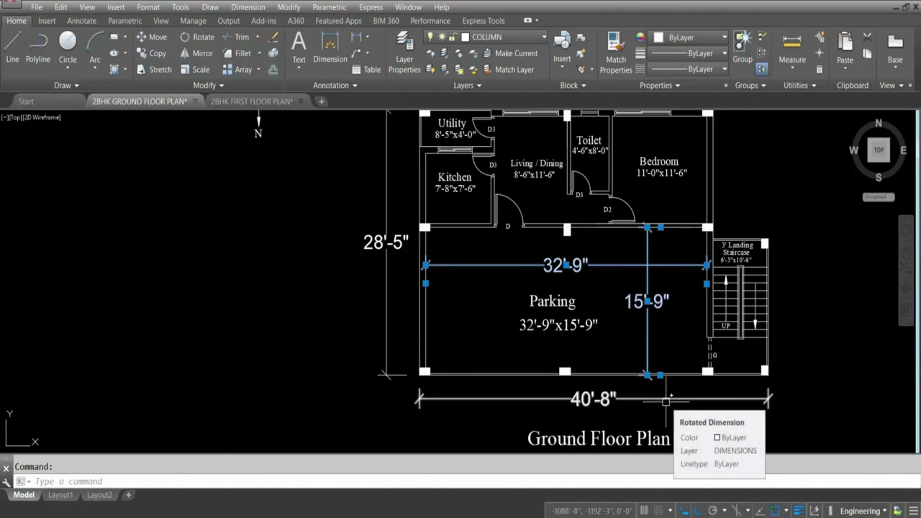
key(Delete)
- Move the Parking size text straight up about 0'-9" so it sits closer beneath the Parking label
click(566, 325)
key(Return)
scroll(545, 325, up, 2)
click(553, 334)
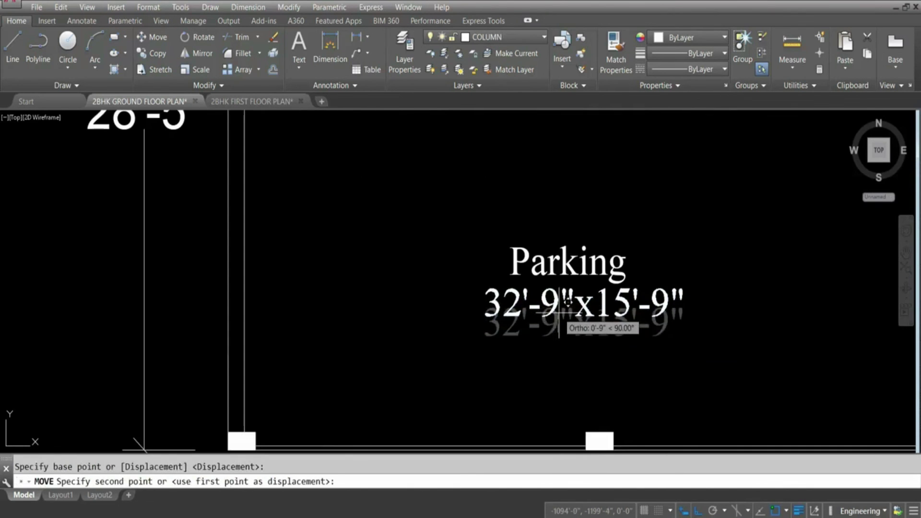
click(560, 315)
scroll(603, 324, down, 1)
scroll(691, 261, down, 3)
scroll(658, 269, up, 2)
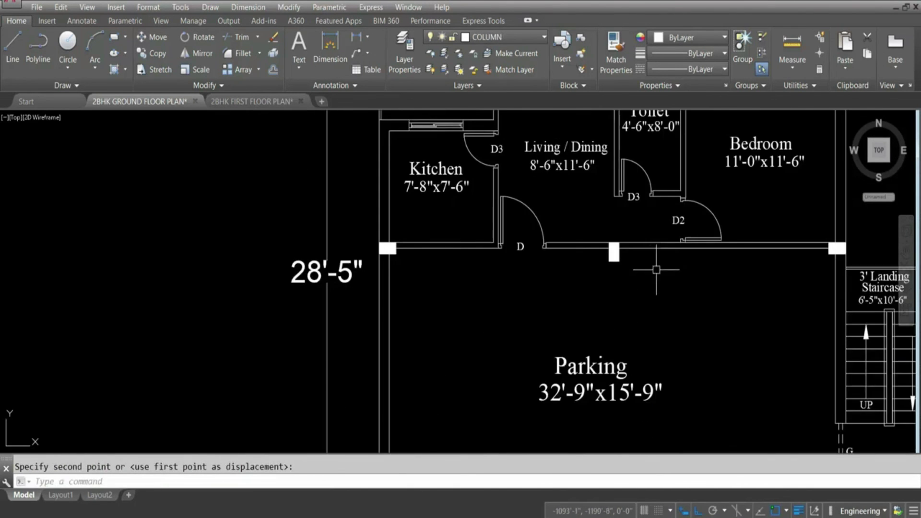
scroll(525, 234, down, 1)
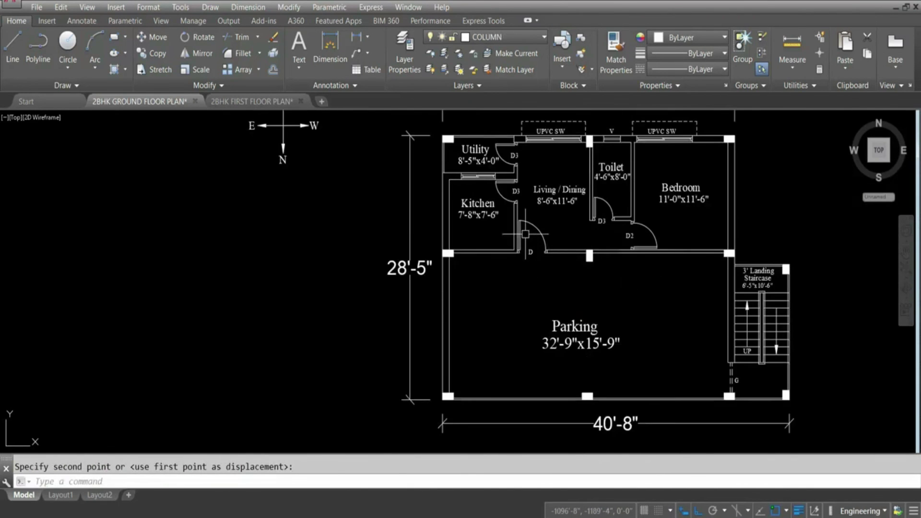
- Copy the Parking label and place the copy just below the wall under the Bedroom and Toilet side
click(597, 327)
key(ctrl+c)
key(ctrl+v)
click(609, 276)
- Change the copied Parking label's text to 1 BHK and finish the text editing
double_click(609, 277)
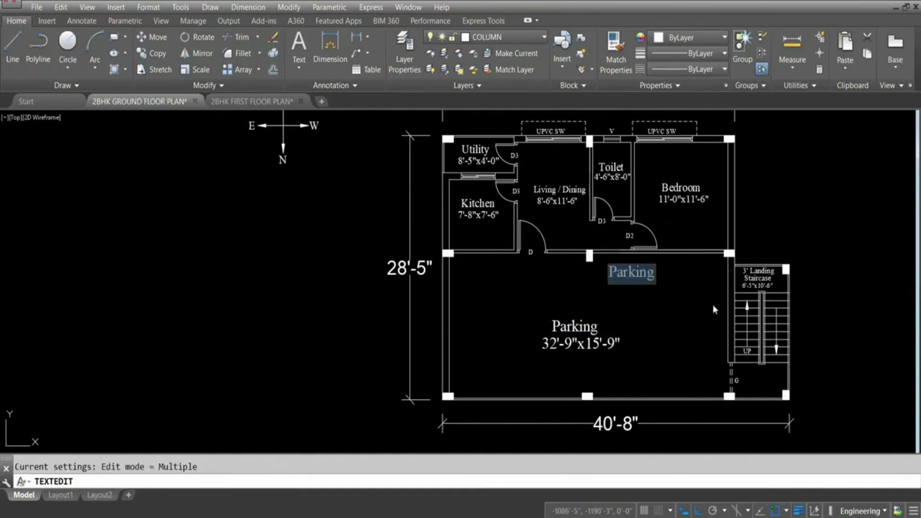
key(BackSpace)
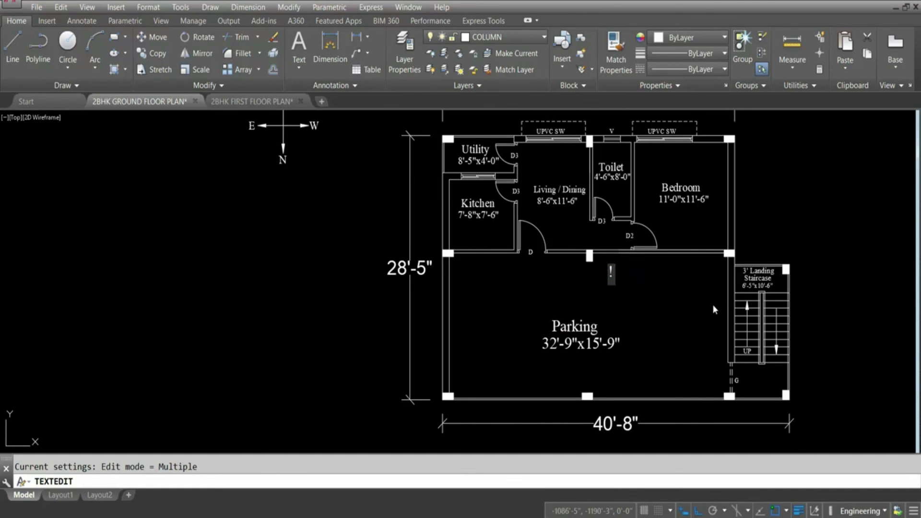
text(1 BHK)
key(BackSpace)
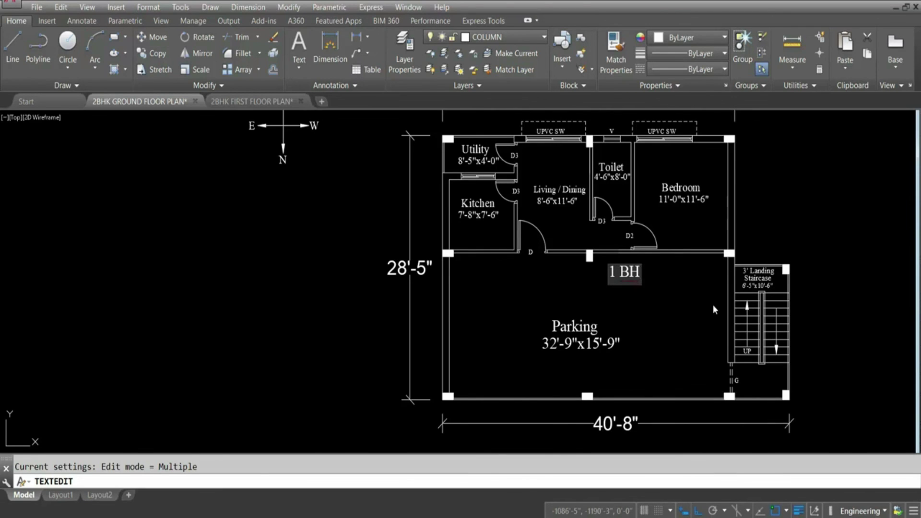
text(K)
click(756, 300)
scroll(576, 281, down, 4)
key(Escape)
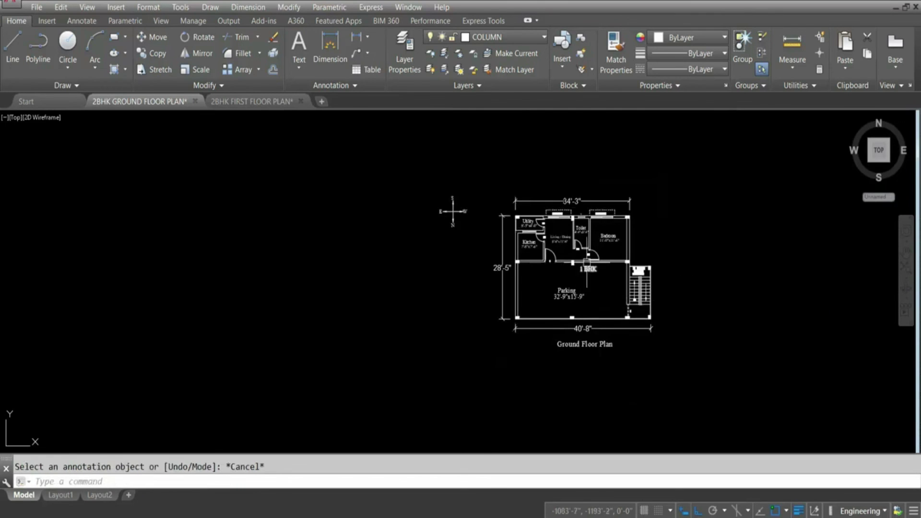
- Review the labelled ground floor plan and switch to the 2BHK FIRST FLOOR PLAN drawing
scroll(586, 263, up, 2)
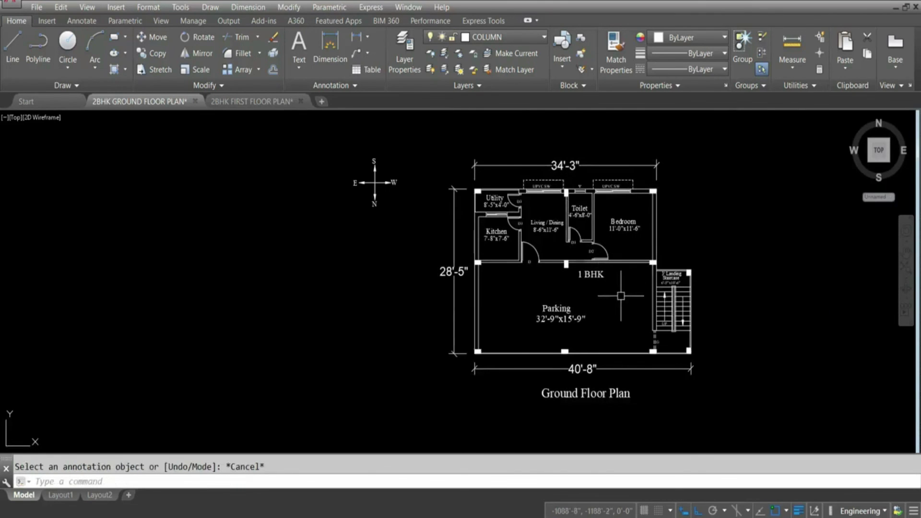
scroll(511, 239, up, 2)
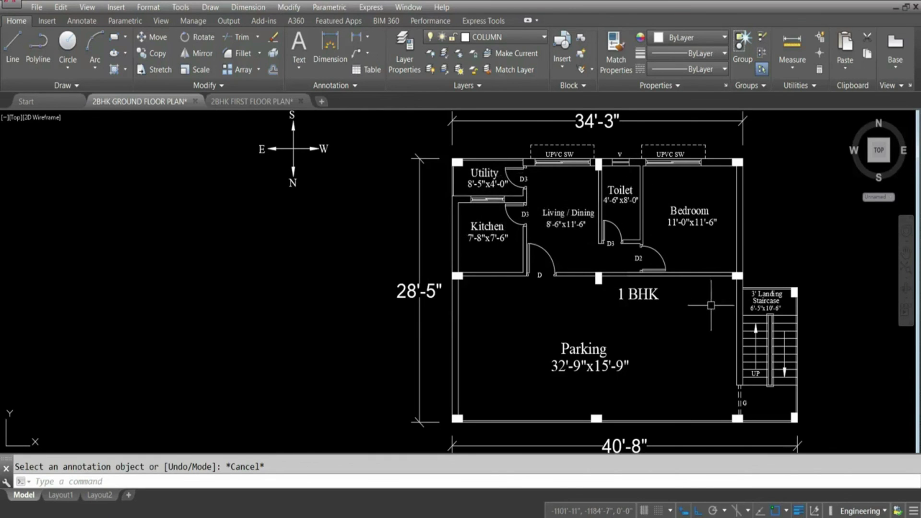
scroll(657, 218, down, 2)
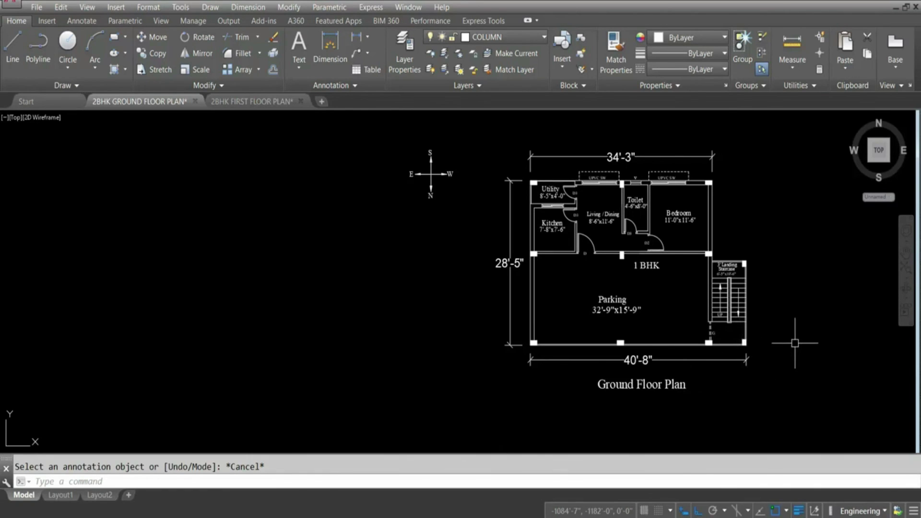
scroll(744, 338, up, 2)
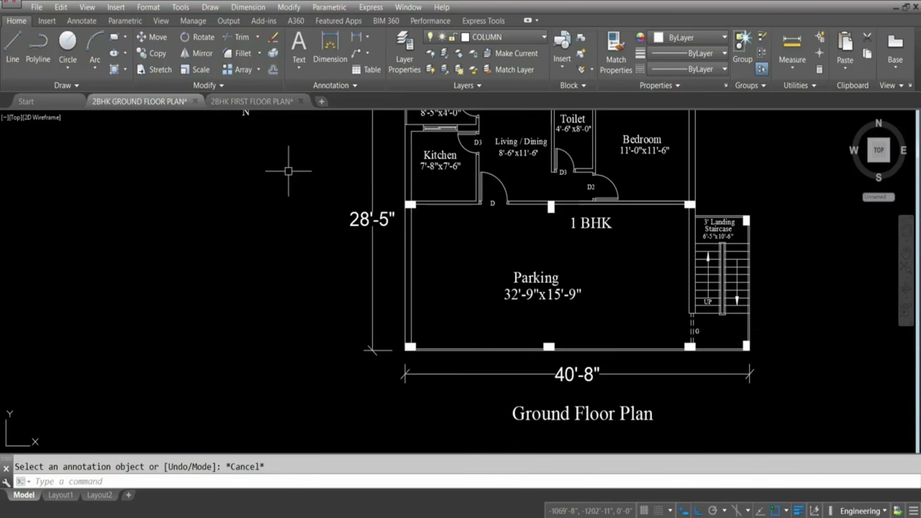
click(245, 102)
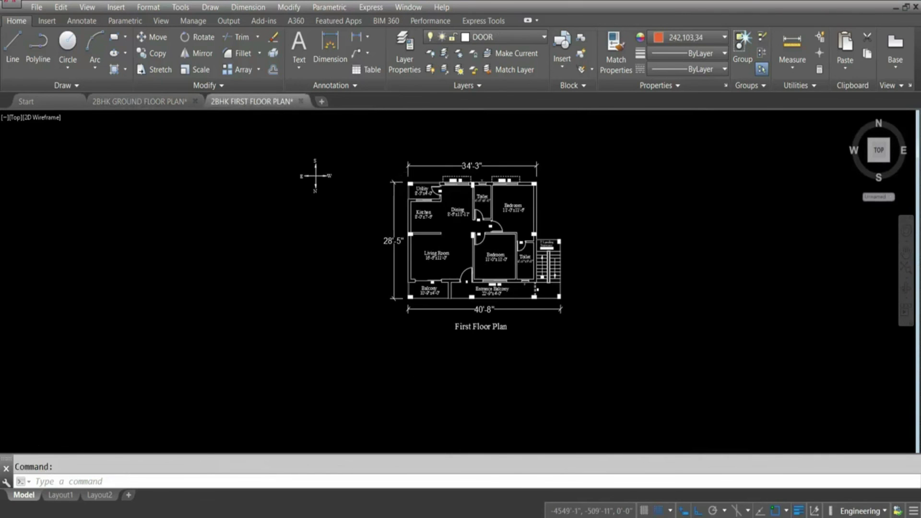
- Copy the entire First Floor Plan with its dimensions and title, using the outer corner of the Utility's column as base point
scroll(509, 266, up, 2)
middle_drag(484, 242, 451, 282)
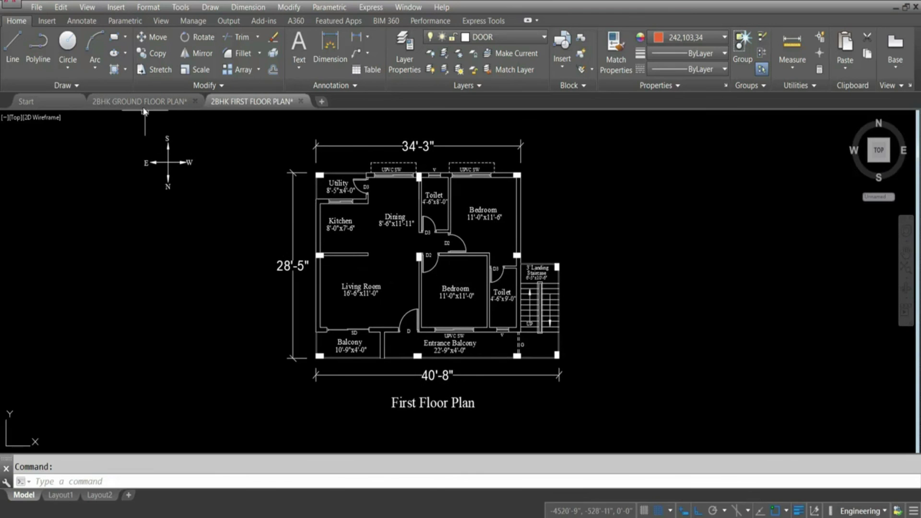
click(624, 402)
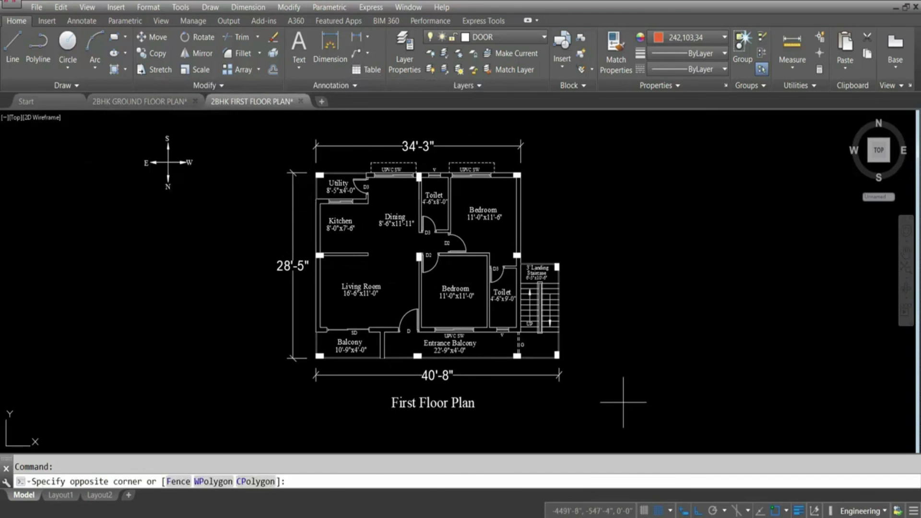
click(259, 119)
click(91, 7)
click(37, 6)
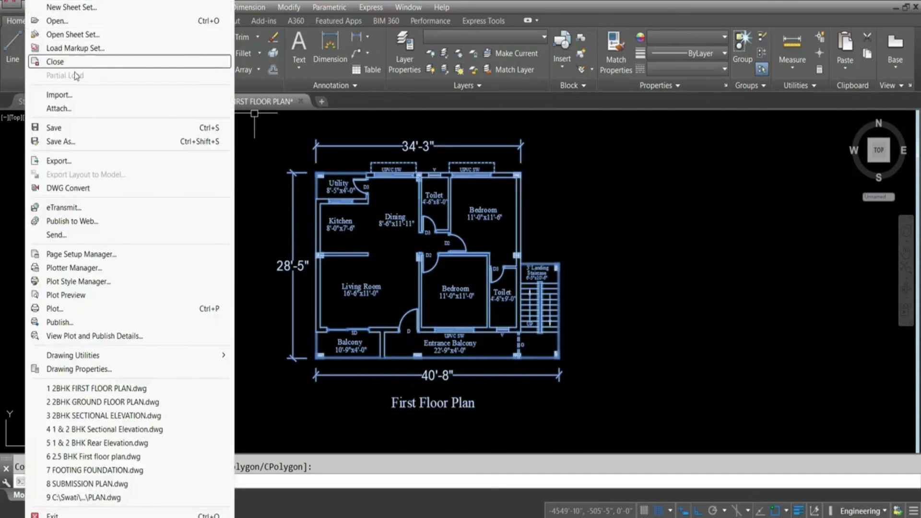
key(Escape)
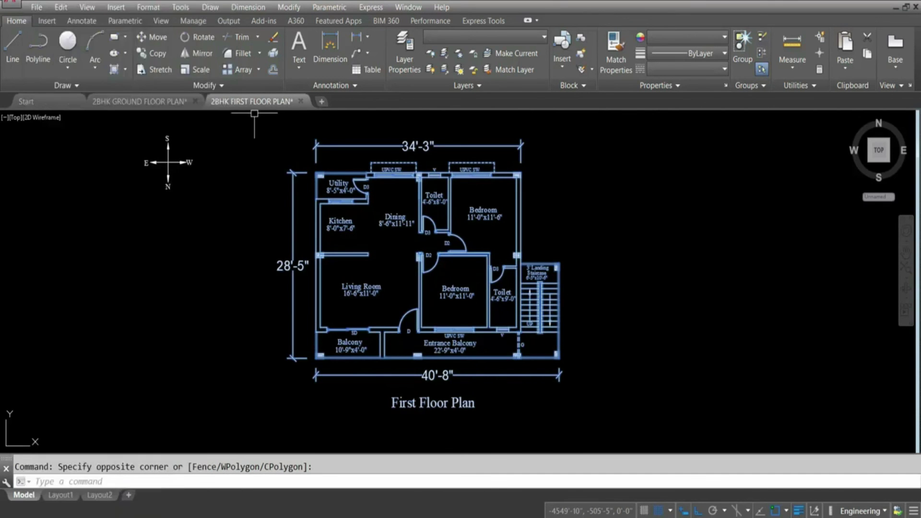
click(61, 7)
click(96, 82)
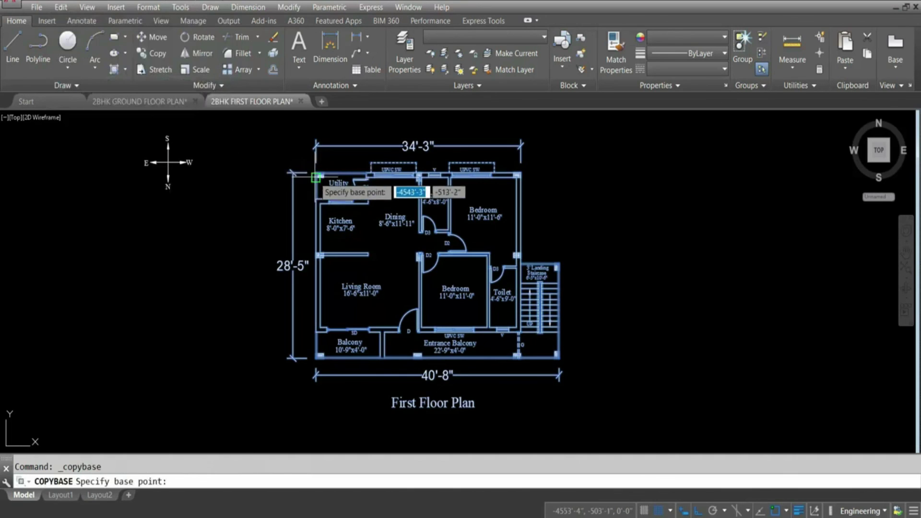
click(316, 178)
- Paste the copied First Floor Plan into the 2BHK GROUND FLOOR PLAN drawing, beside the ground floor plan on its staircase side
click(106, 100)
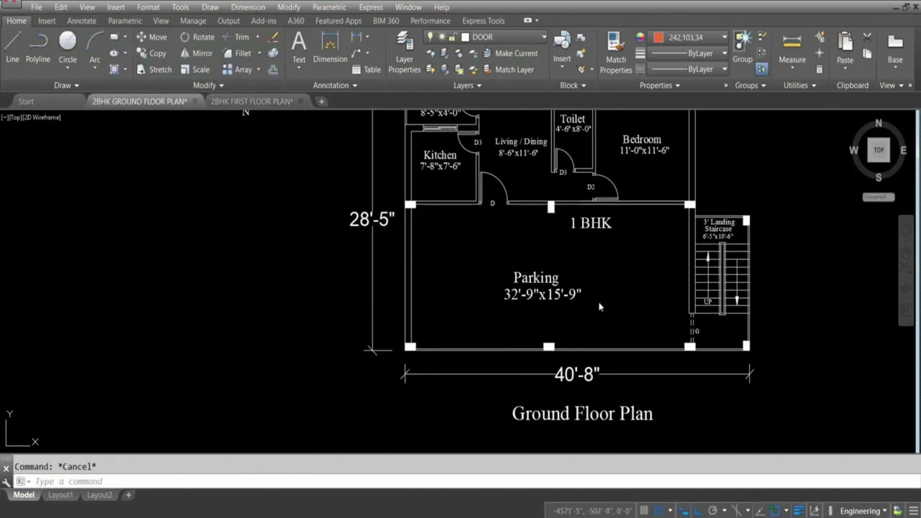
key(ctrl+v)
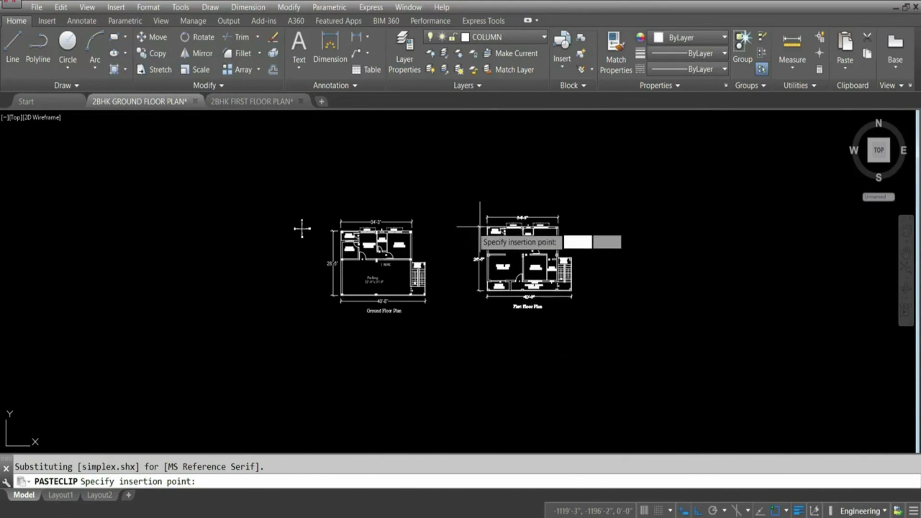
click(458, 229)
scroll(456, 260, up, 4)
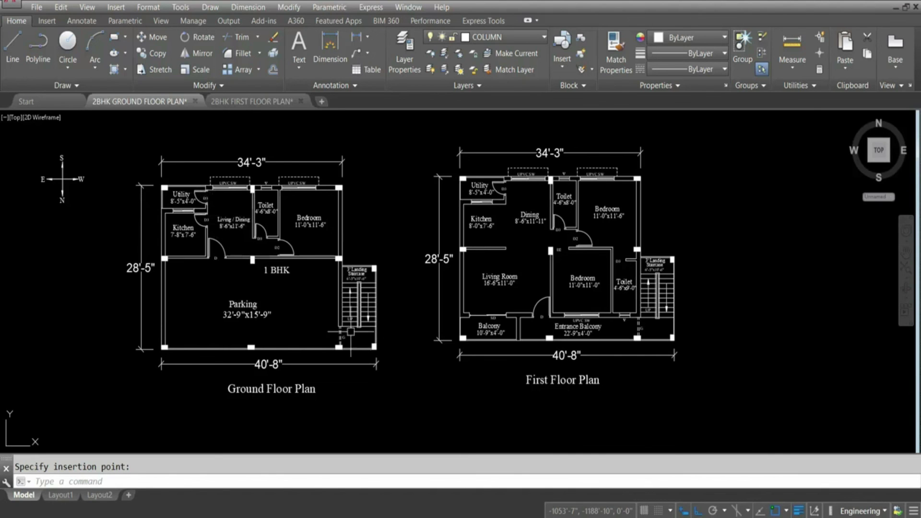
- Compare the ground and first floor plans side by side, and undo the pasted First Floor Plan
scroll(351, 319, up, 2)
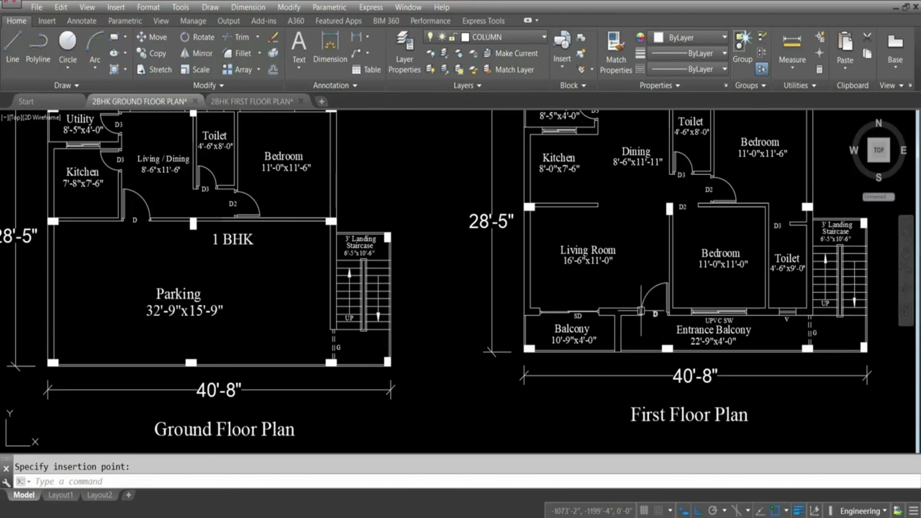
scroll(619, 283, down, 1)
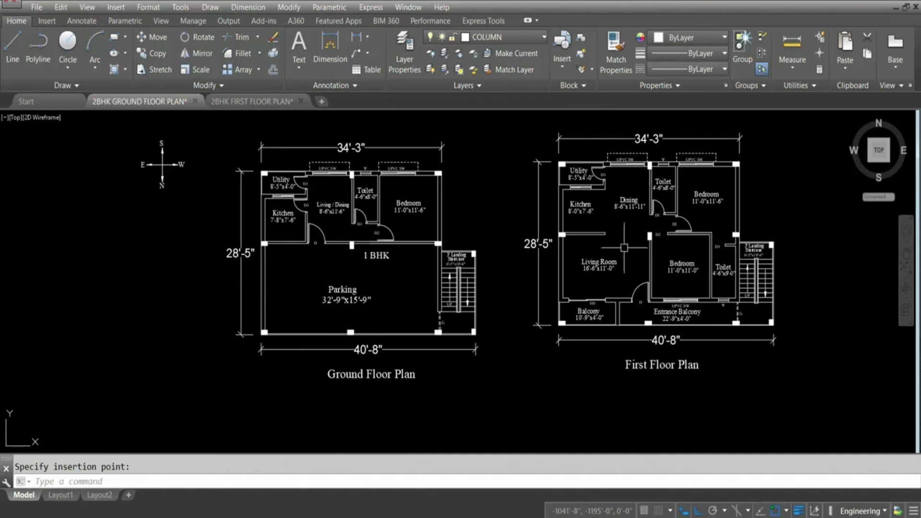
key(ctrl+z)
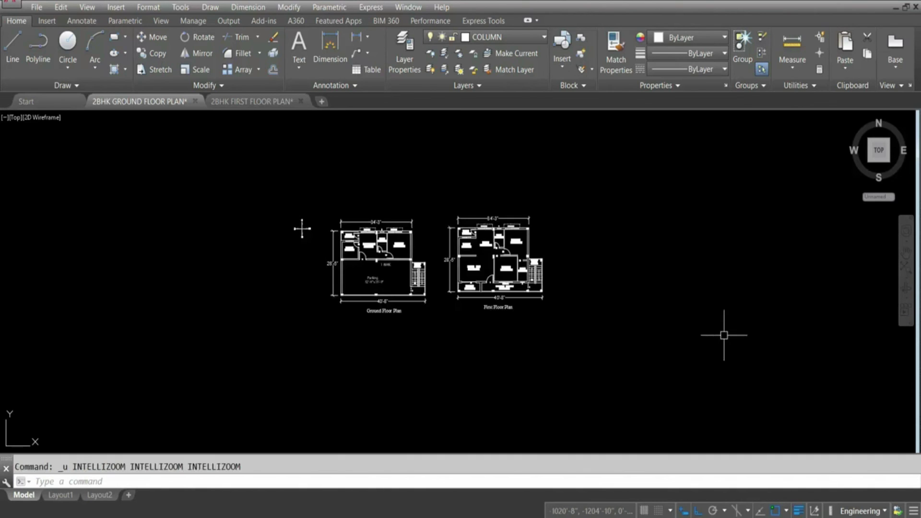
key(ctrl+z)
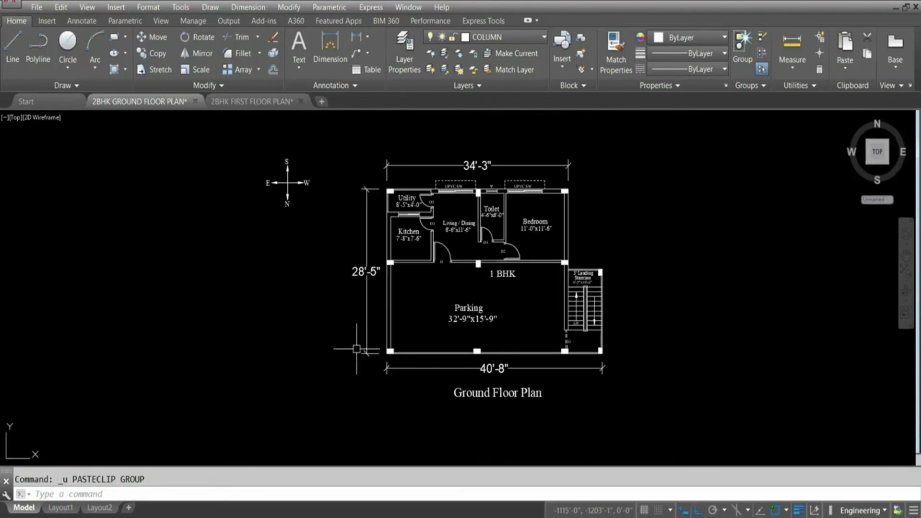
- Delete the inner railing line along the open front edge of the Parking area
middle_drag(664, 332, 594, 332)
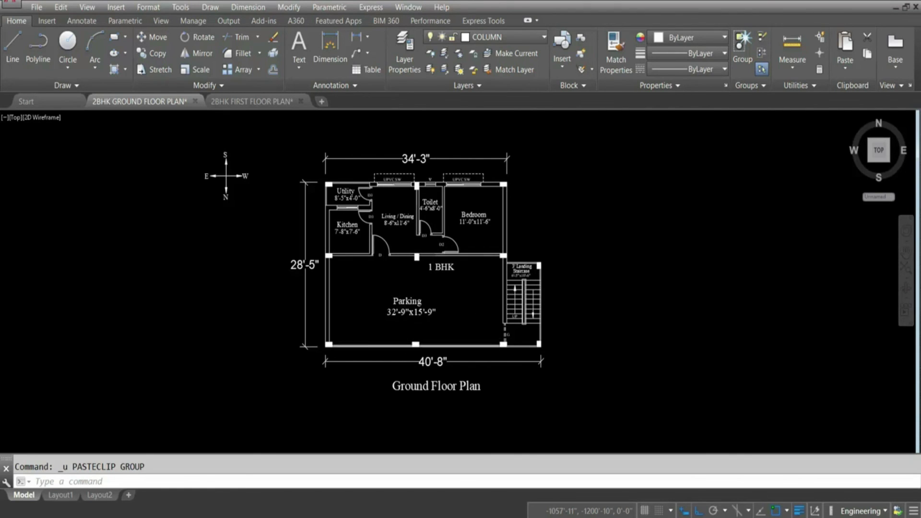
scroll(484, 338, up, 4)
click(430, 357)
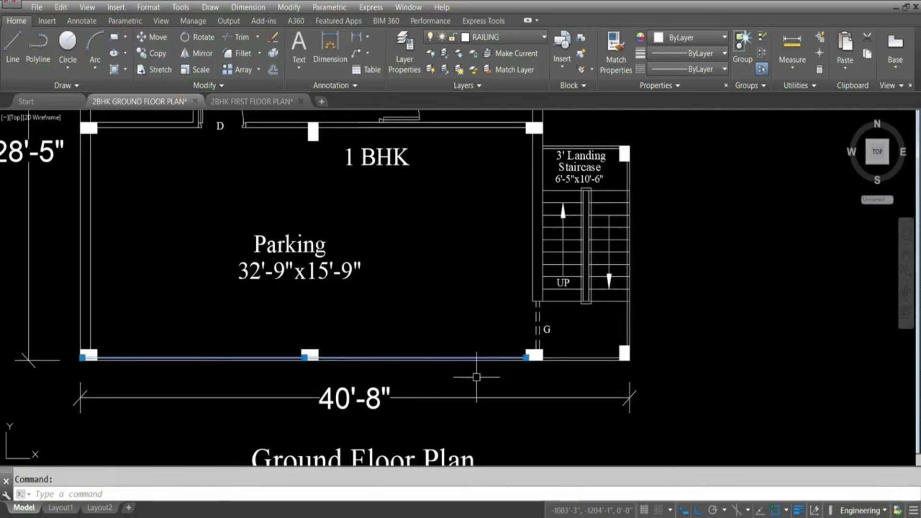
key(Delete)
- Match the remaining front edge line of the Parking area to the dashed line at gate G
click(537, 324)
text(ma)
key(Return)
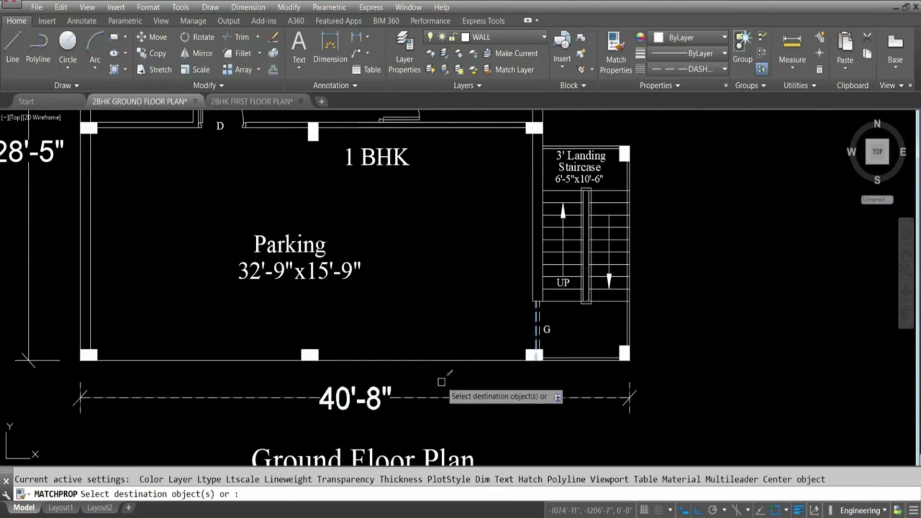
scroll(405, 319, down, 2)
key(Escape)
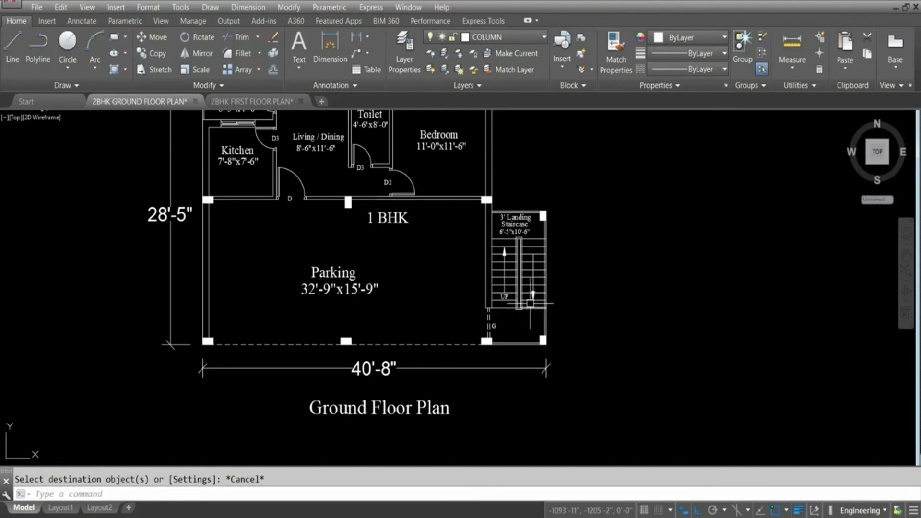
- Switch to the clean screen display and review the whole Ground Floor Plan with its labels and dimensions
scroll(615, 340, down, 1)
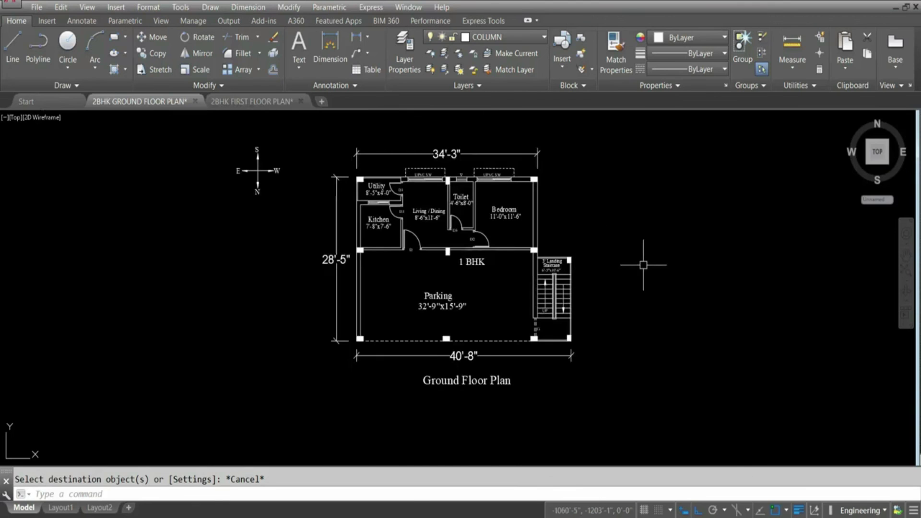
middle_drag(649, 269, 646, 276)
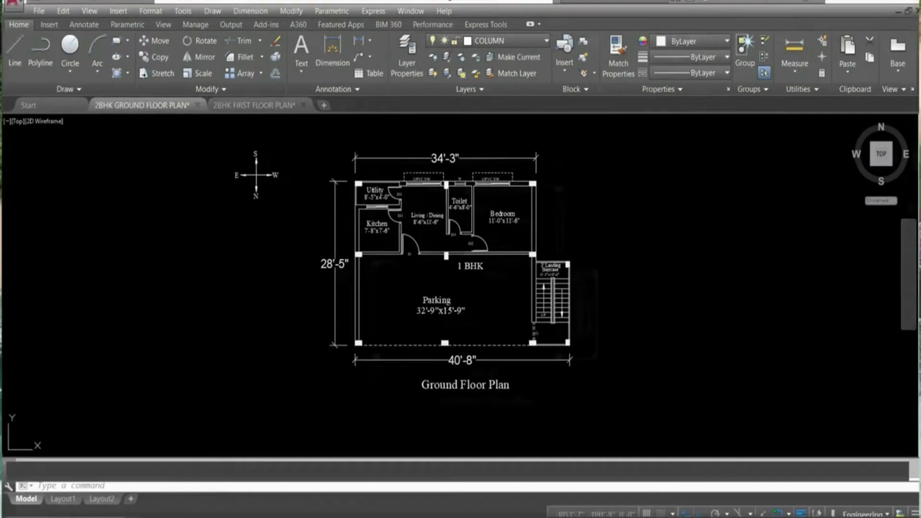
key(ctrl+0)
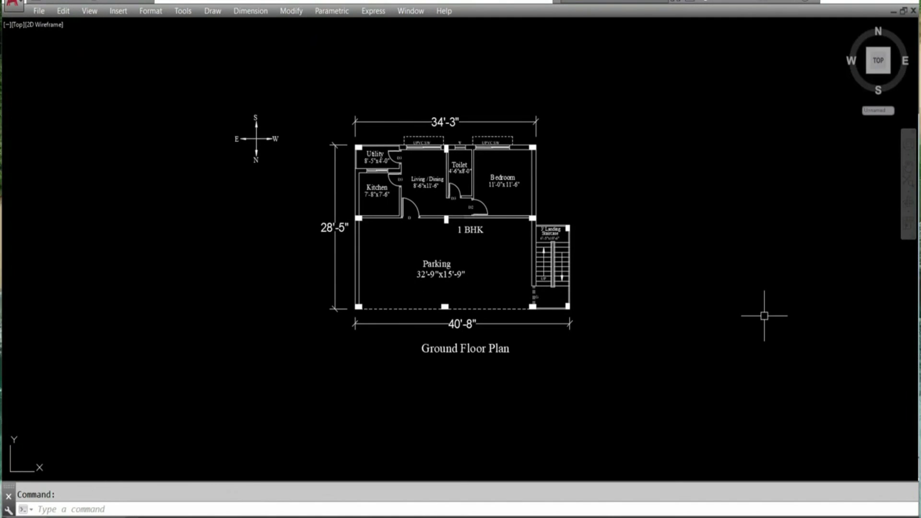
scroll(359, 220, up, 2)
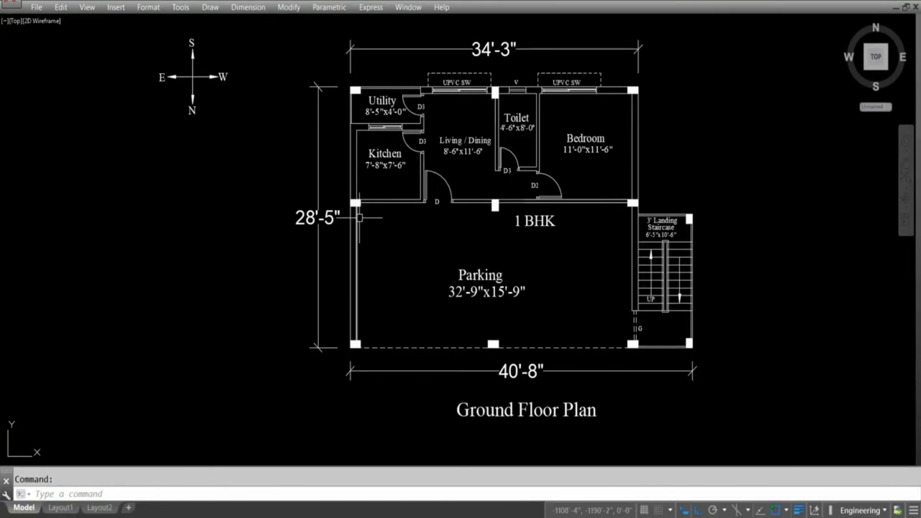
middle_drag(672, 265, 599, 279)
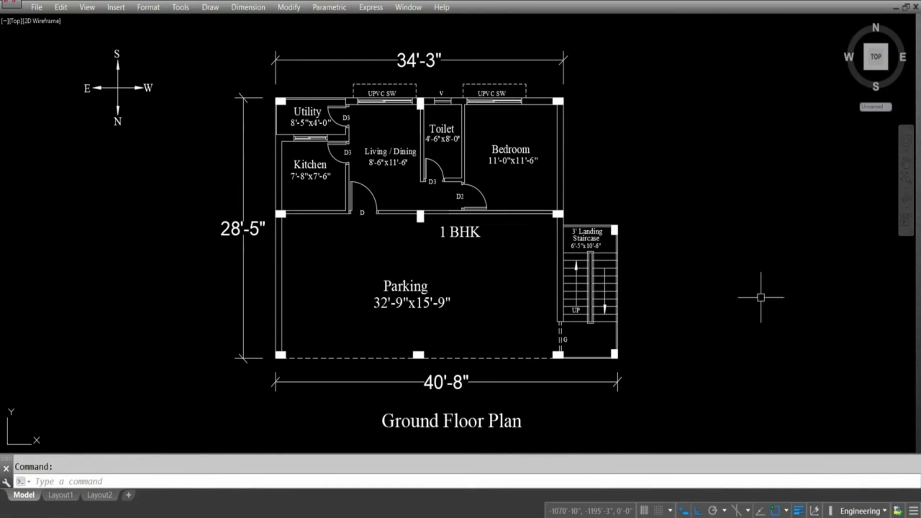